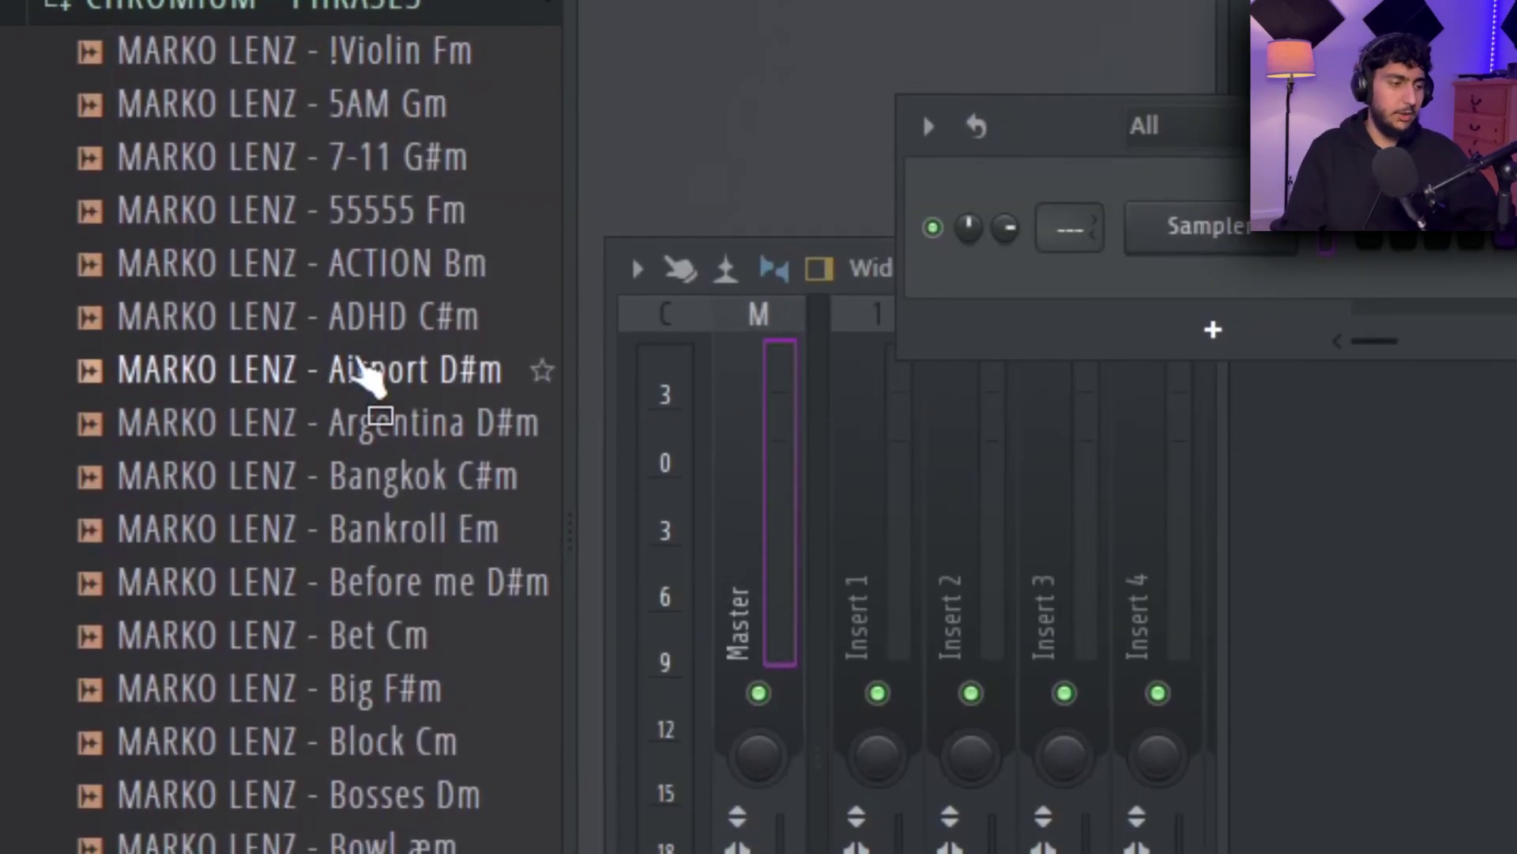
- Audition the Chromium phrases, place the Chosen Dm phrase at the start of Track 2, and open its sample settings
scroll(16, 467, "down", 2)
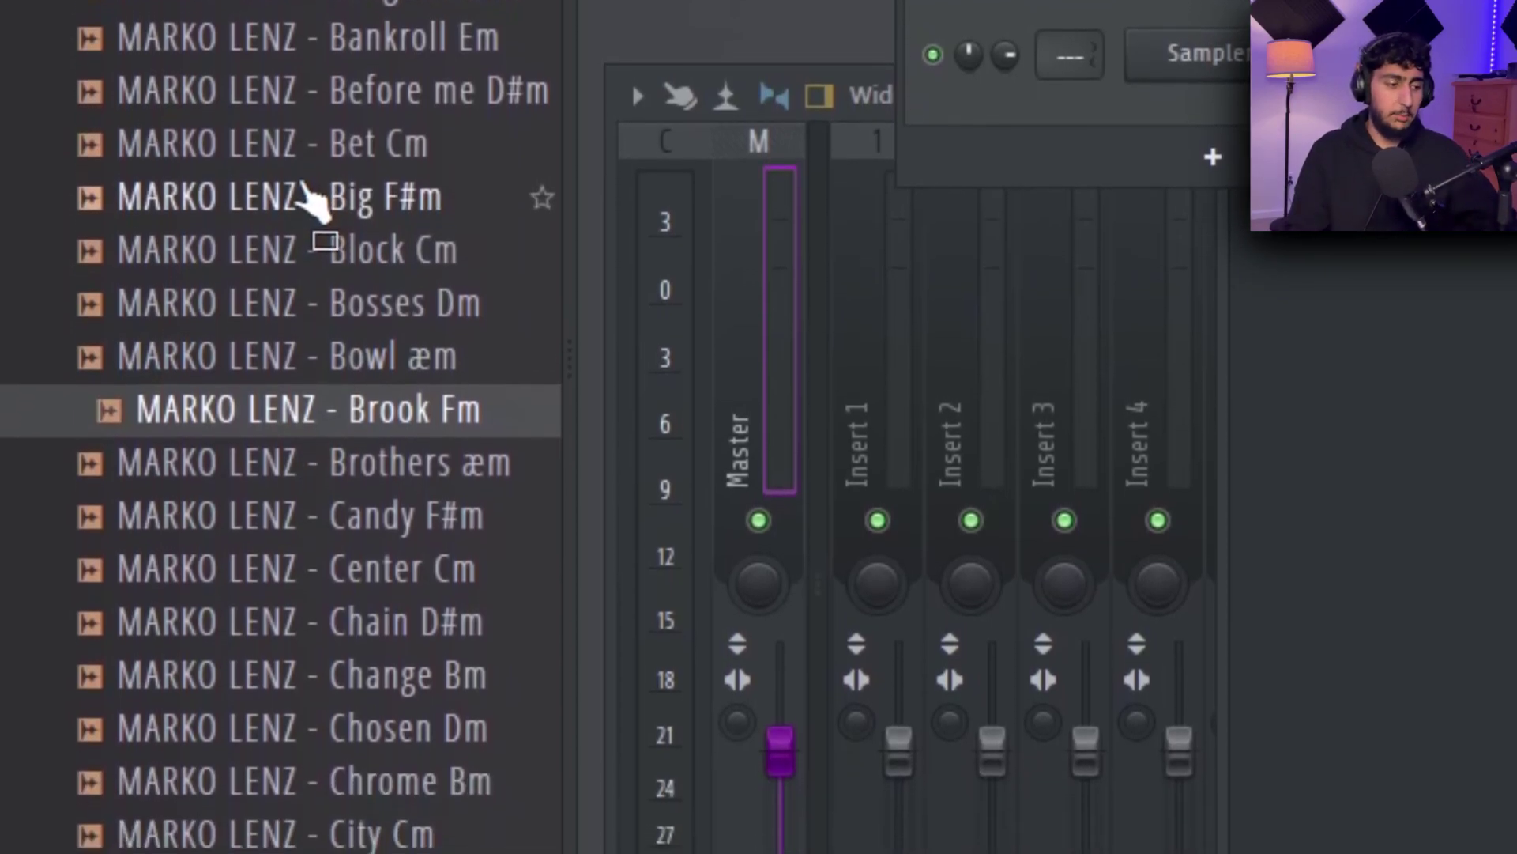
left_click(387, 591)
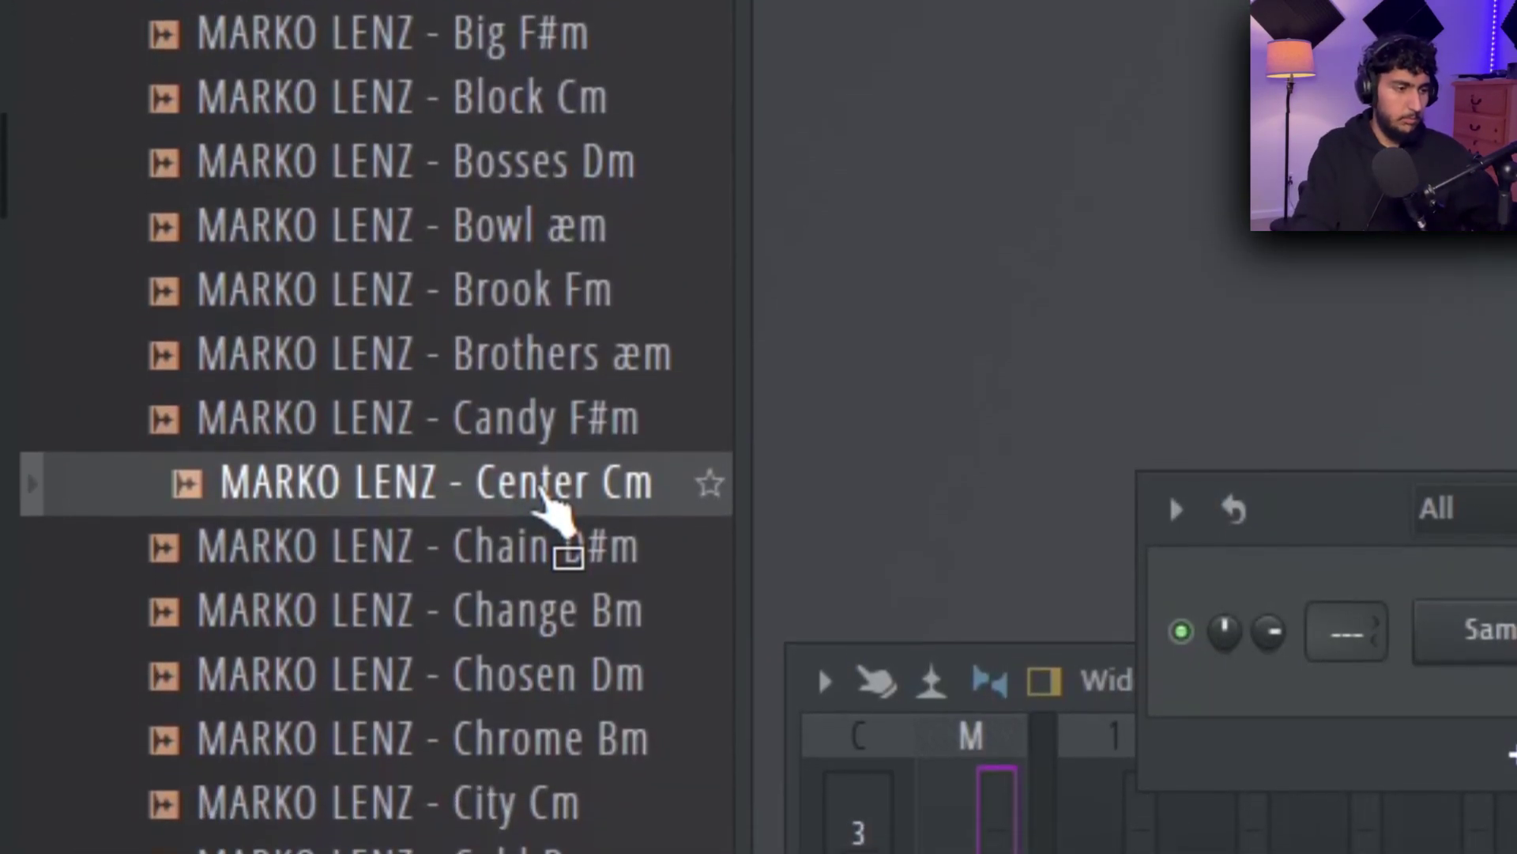
key("Down")
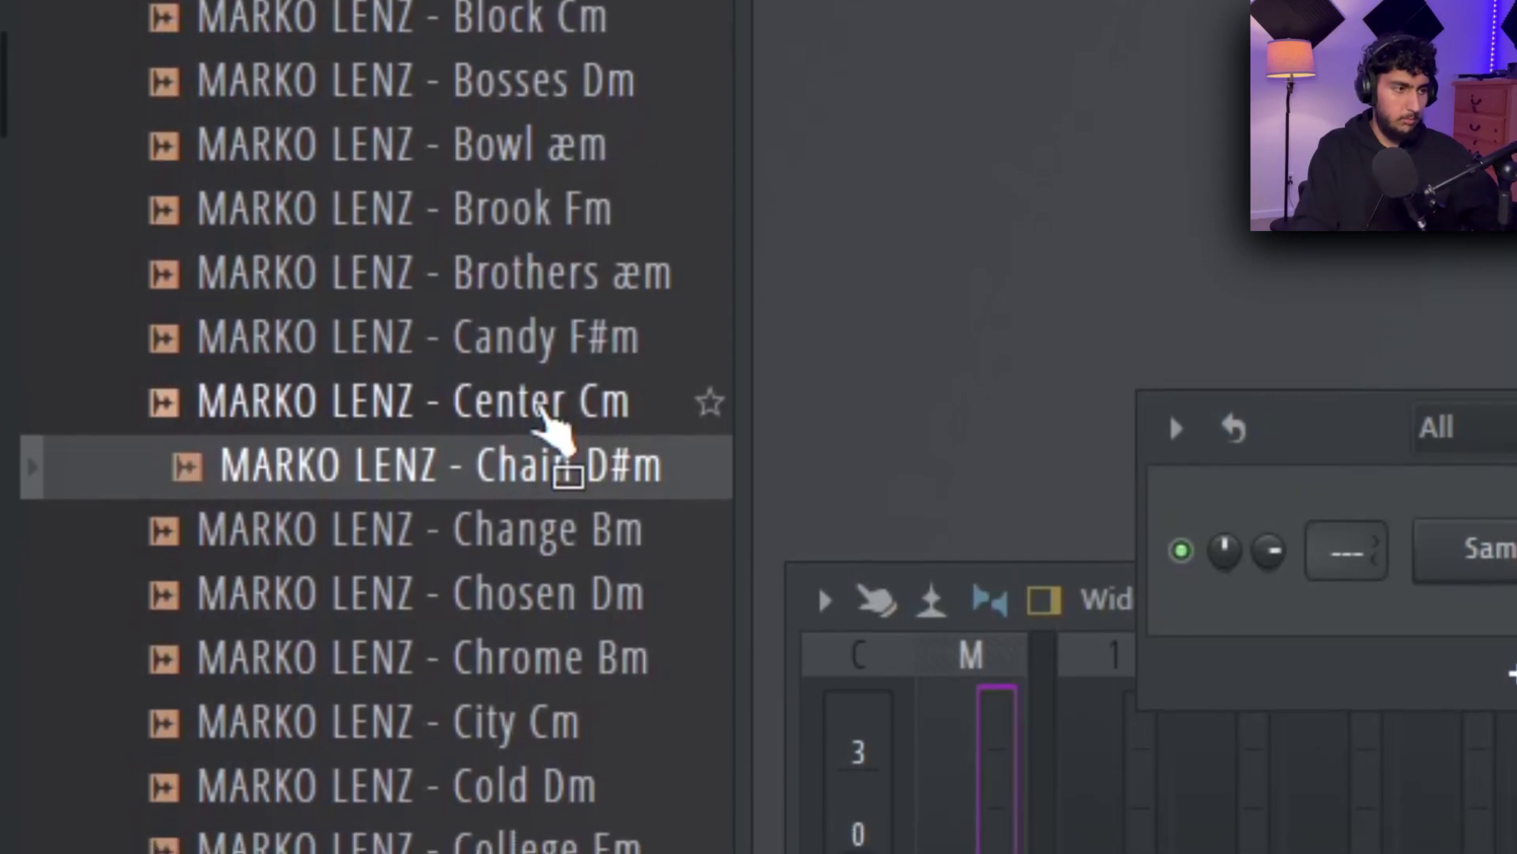
key("Down")
key("Down")
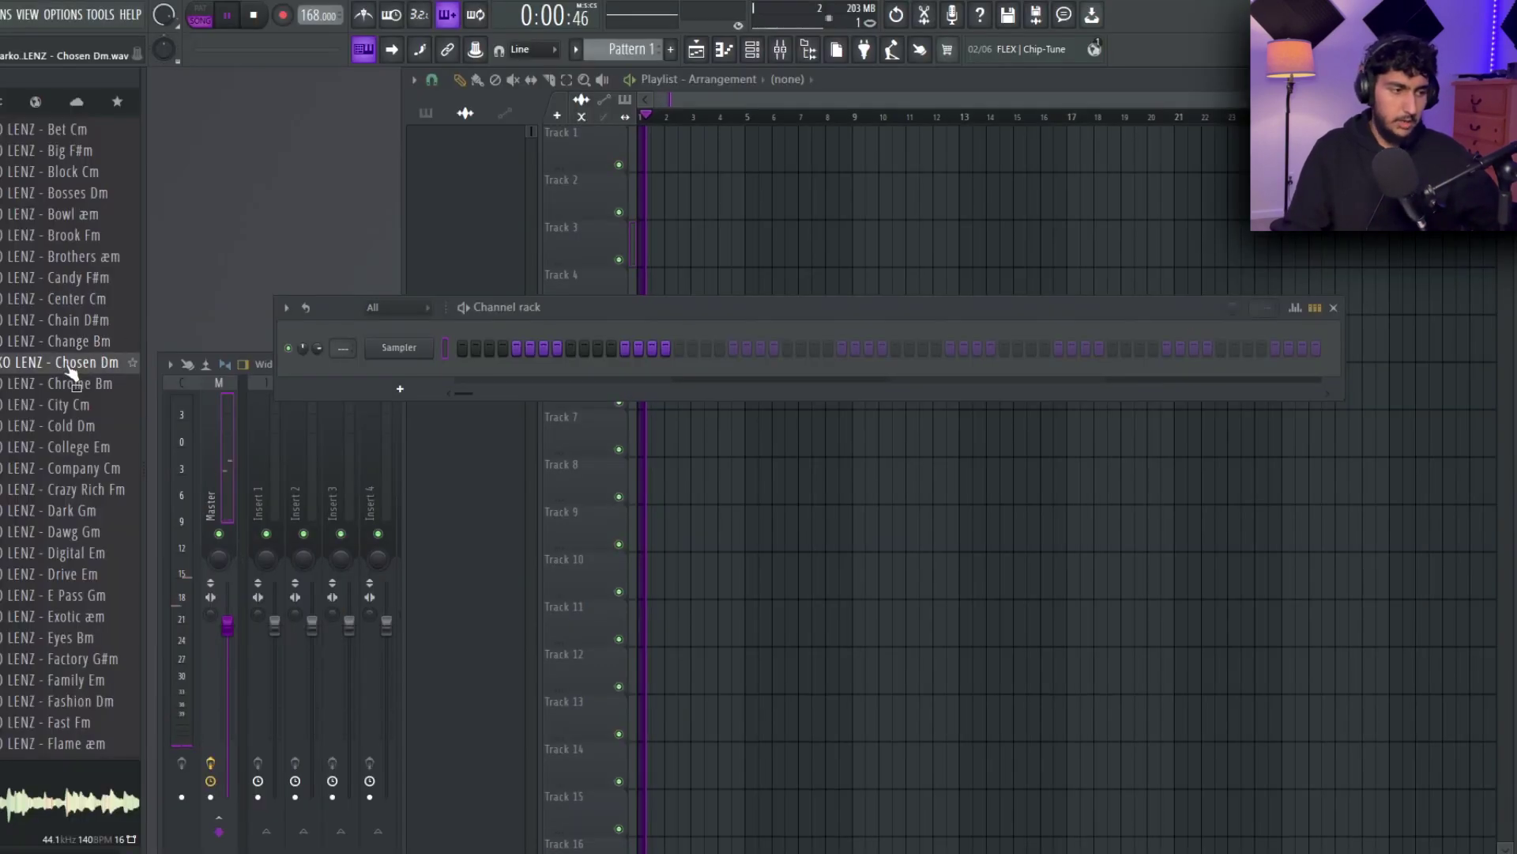
left_click_drag(57, 362, 704, 181)
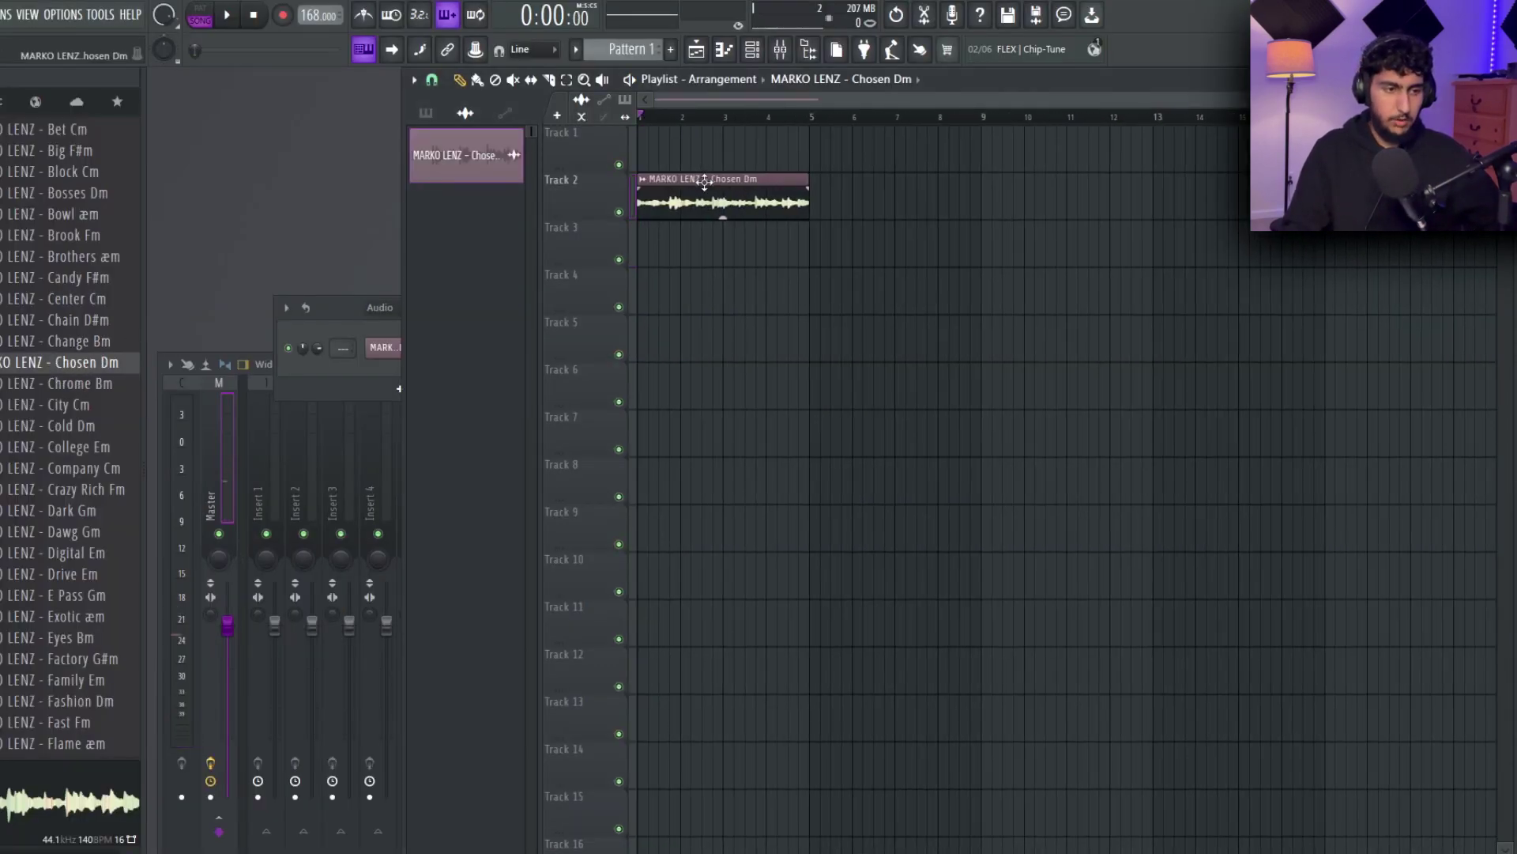
double_click(767, 201)
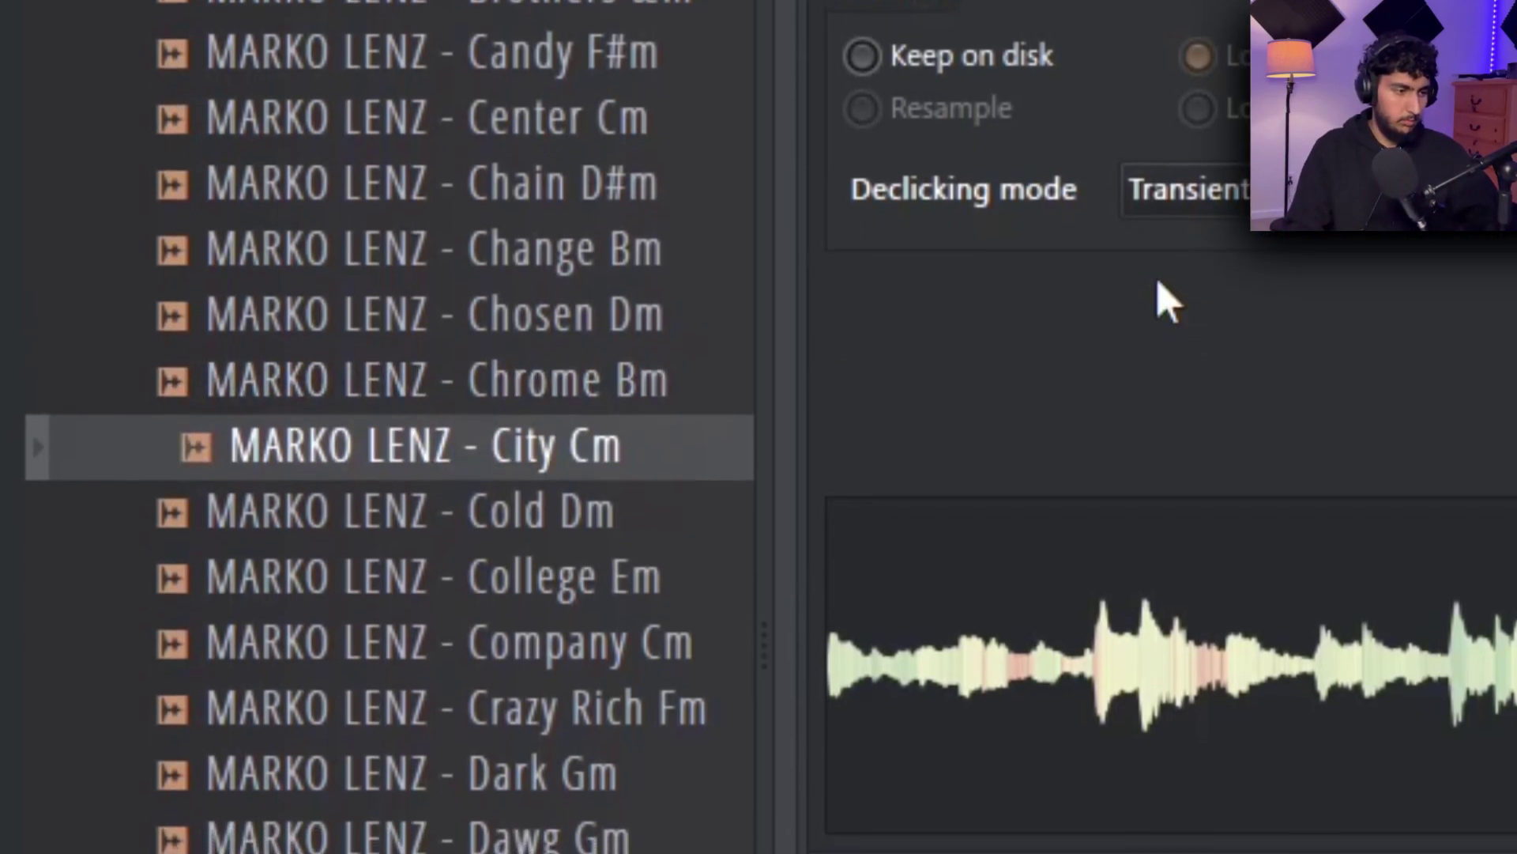
- Place the Cold Dm phrase at bar 1 on Track 1 and move the Chosen Dm clip to bar 9
key("Down")
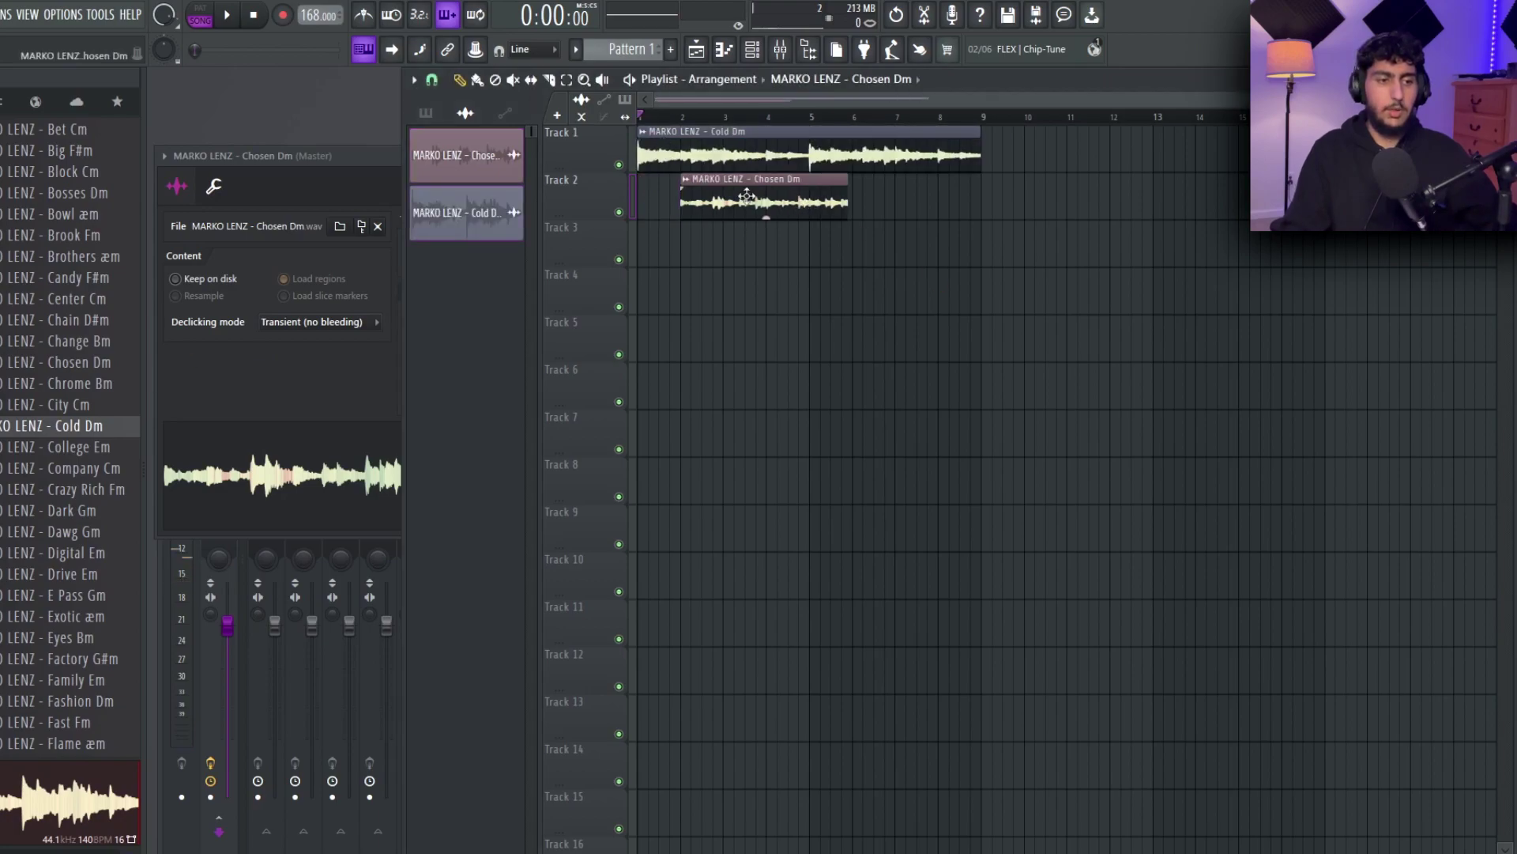
left_click_drag(747, 197, 1061, 212)
scroll(764, 122, "down", 2)
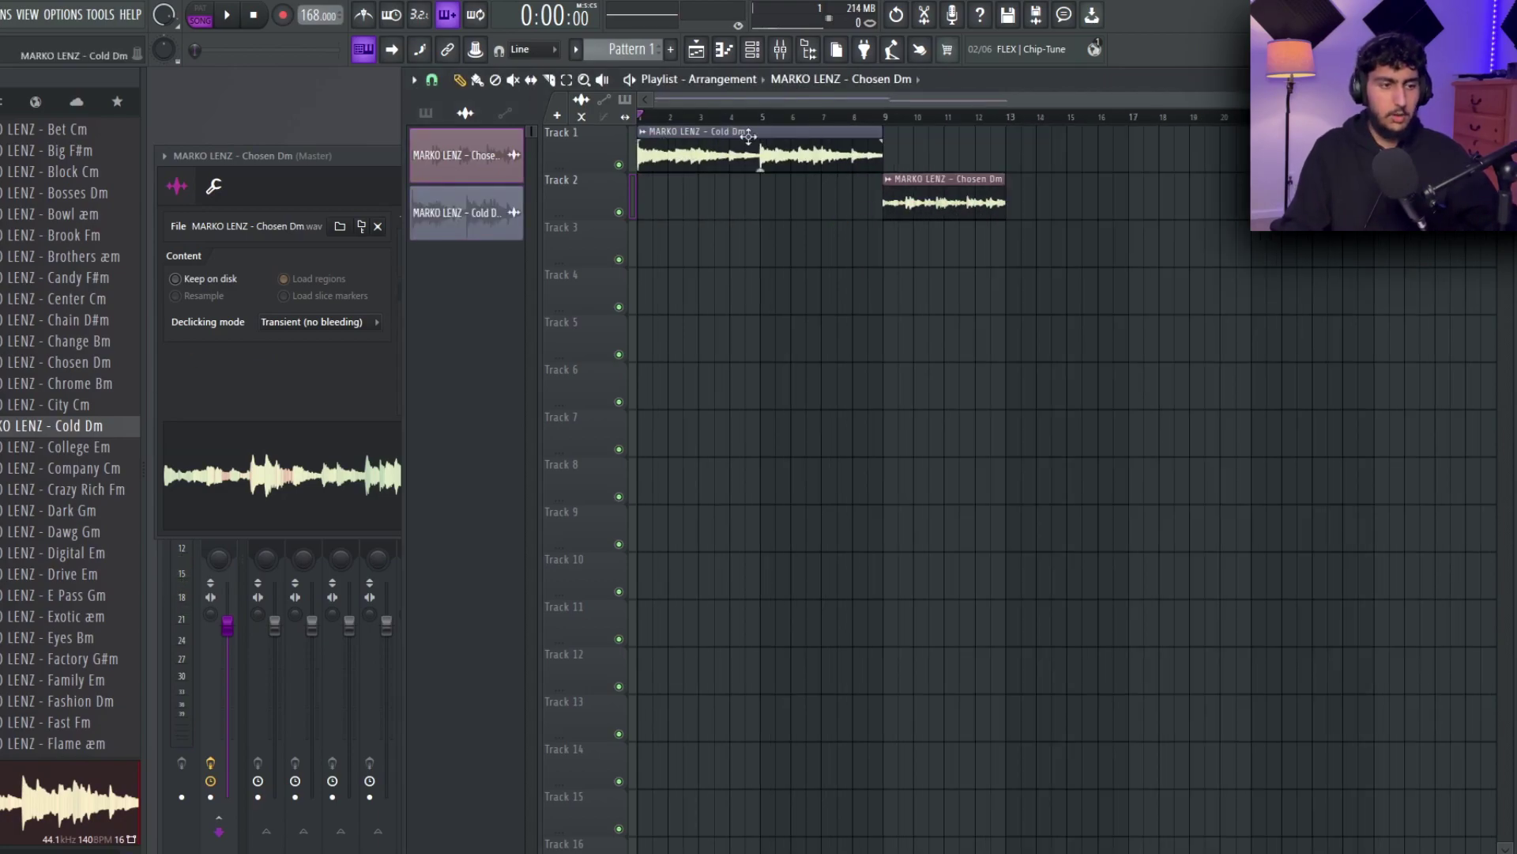
key("space")
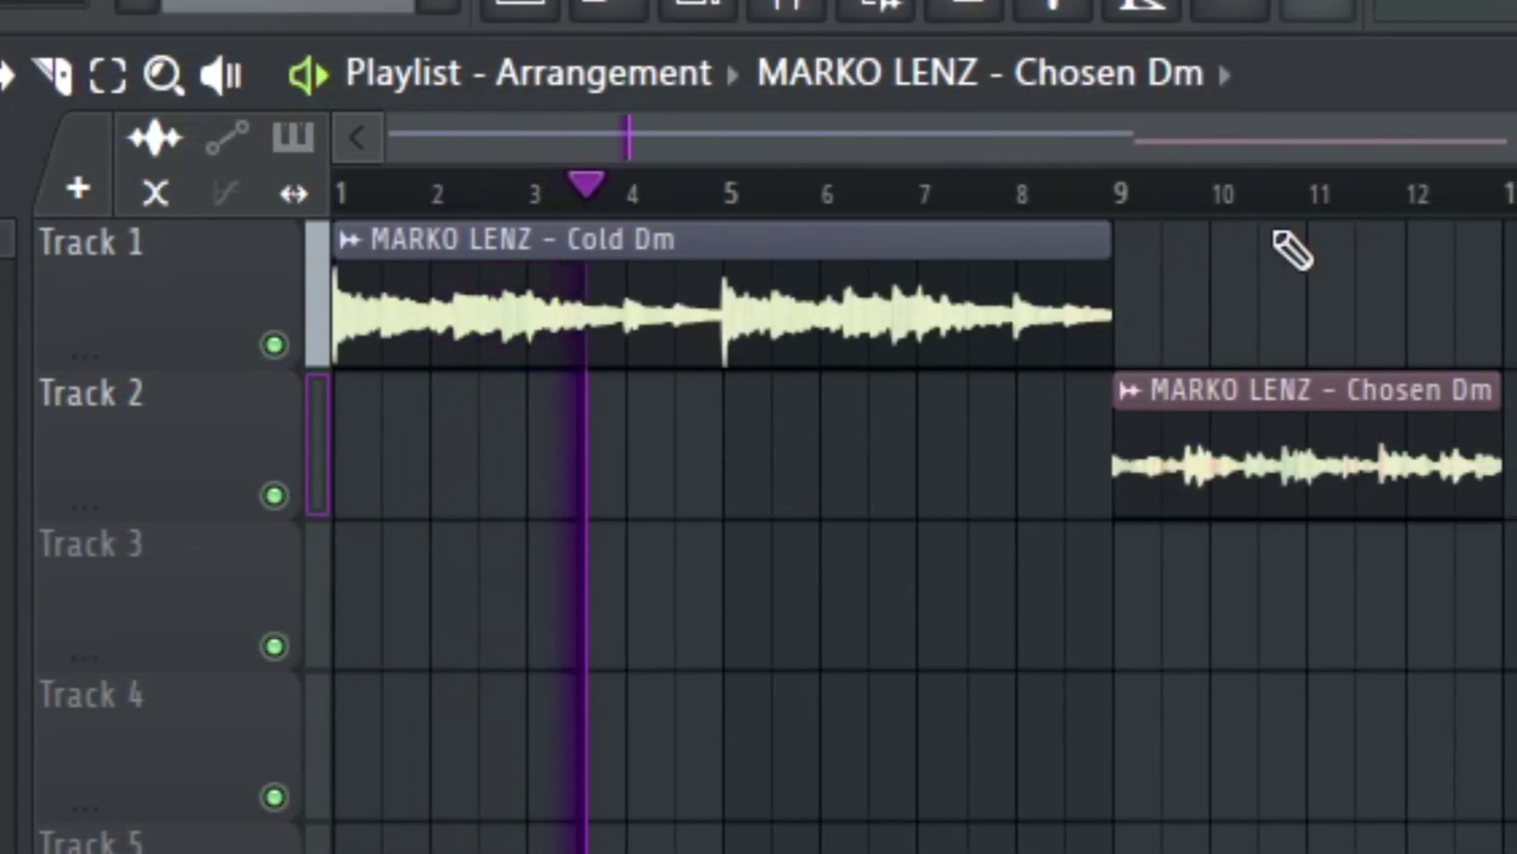
key("space")
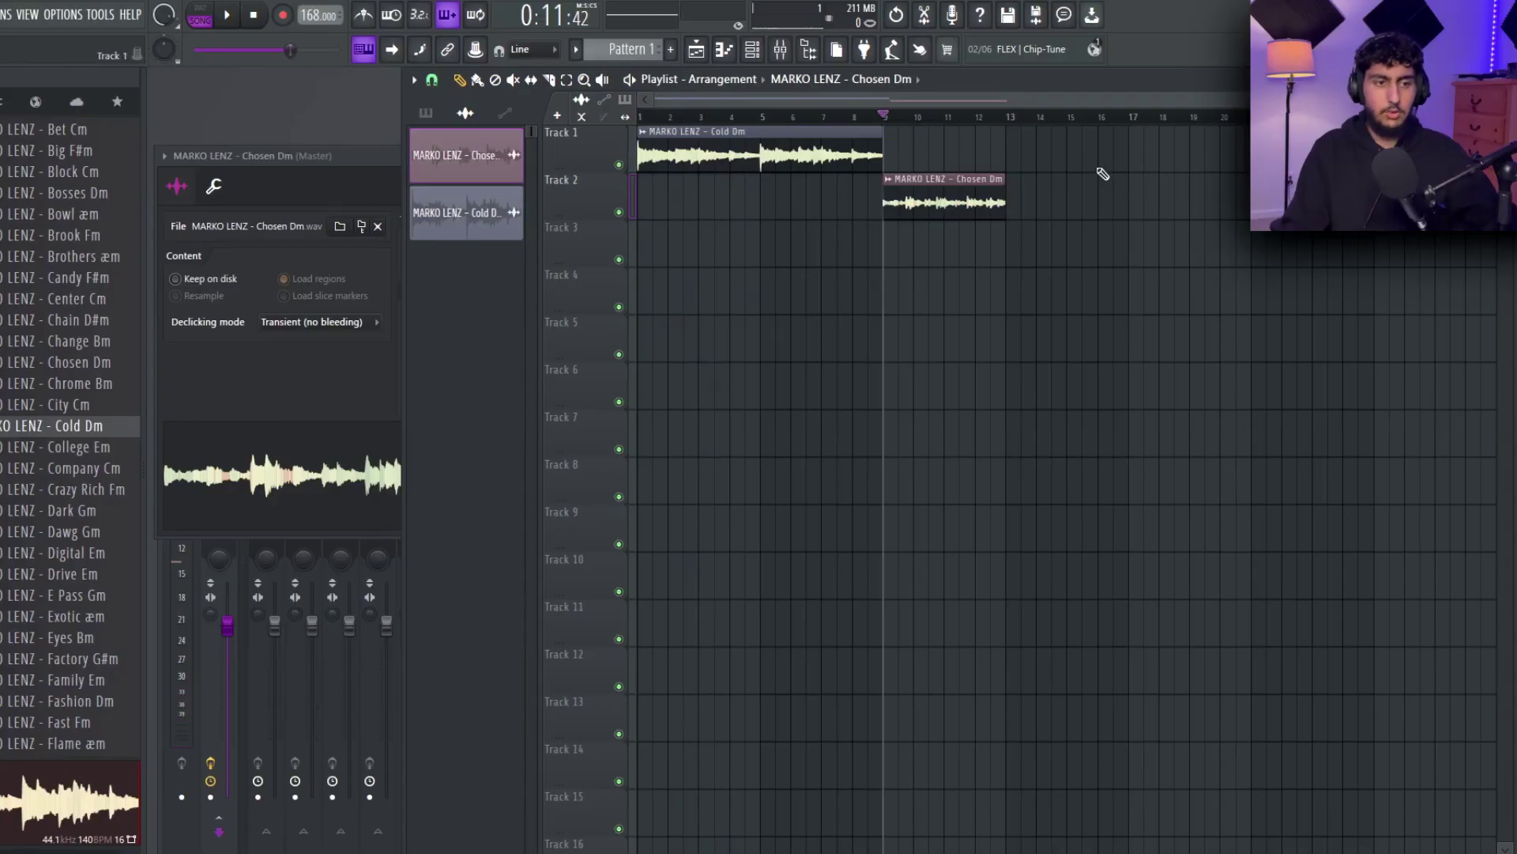
- Duplicate the Chosen Dm clip directly after itself, starting at bar 13 on Track 2, and play the section
left_click_drag(1041, 187, 947, 197)
key("ctrl+b")
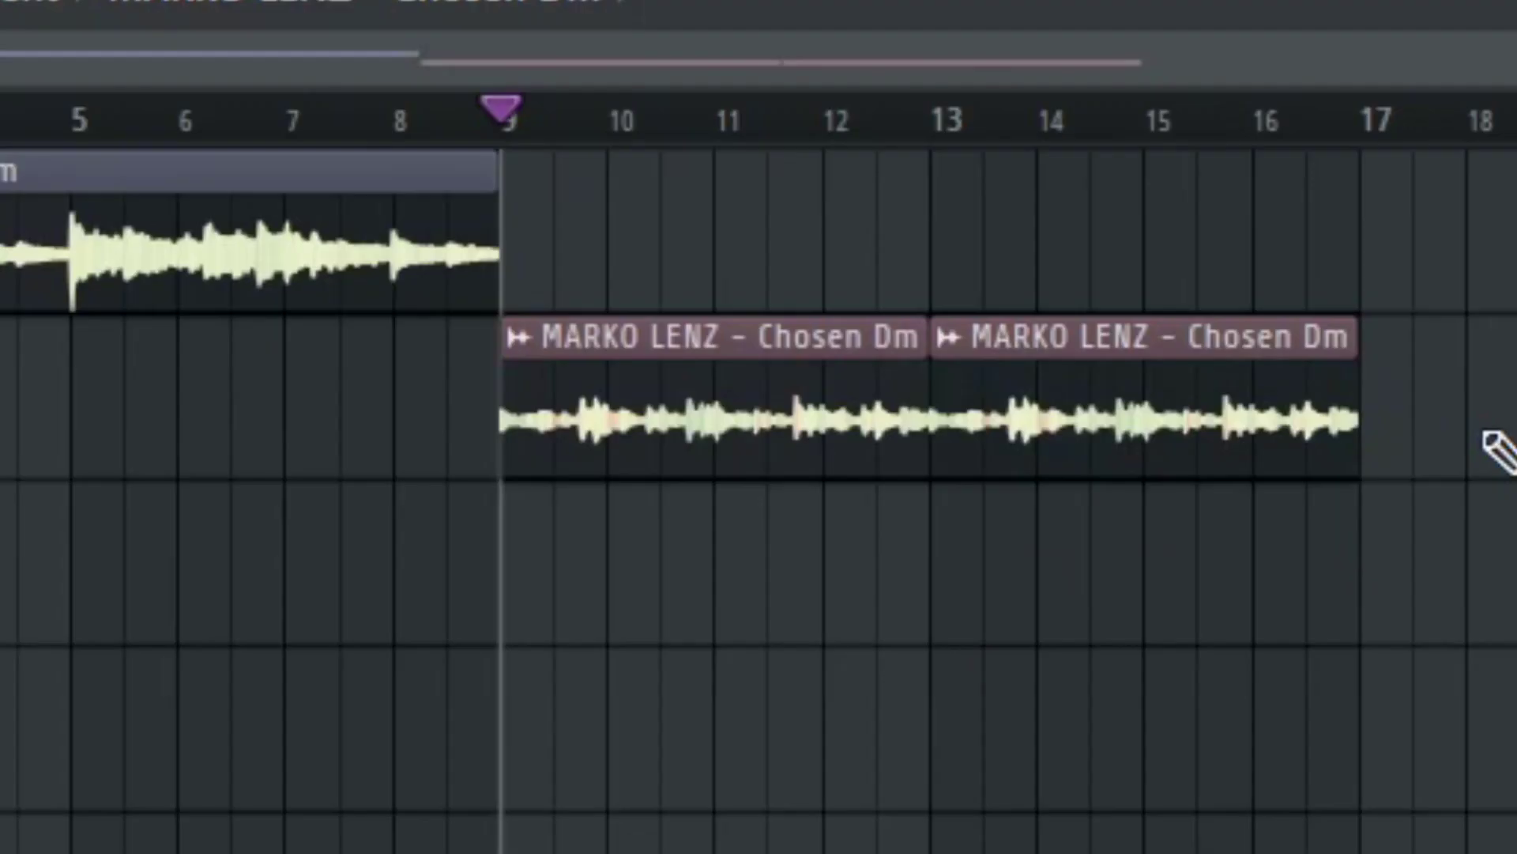
key("space")
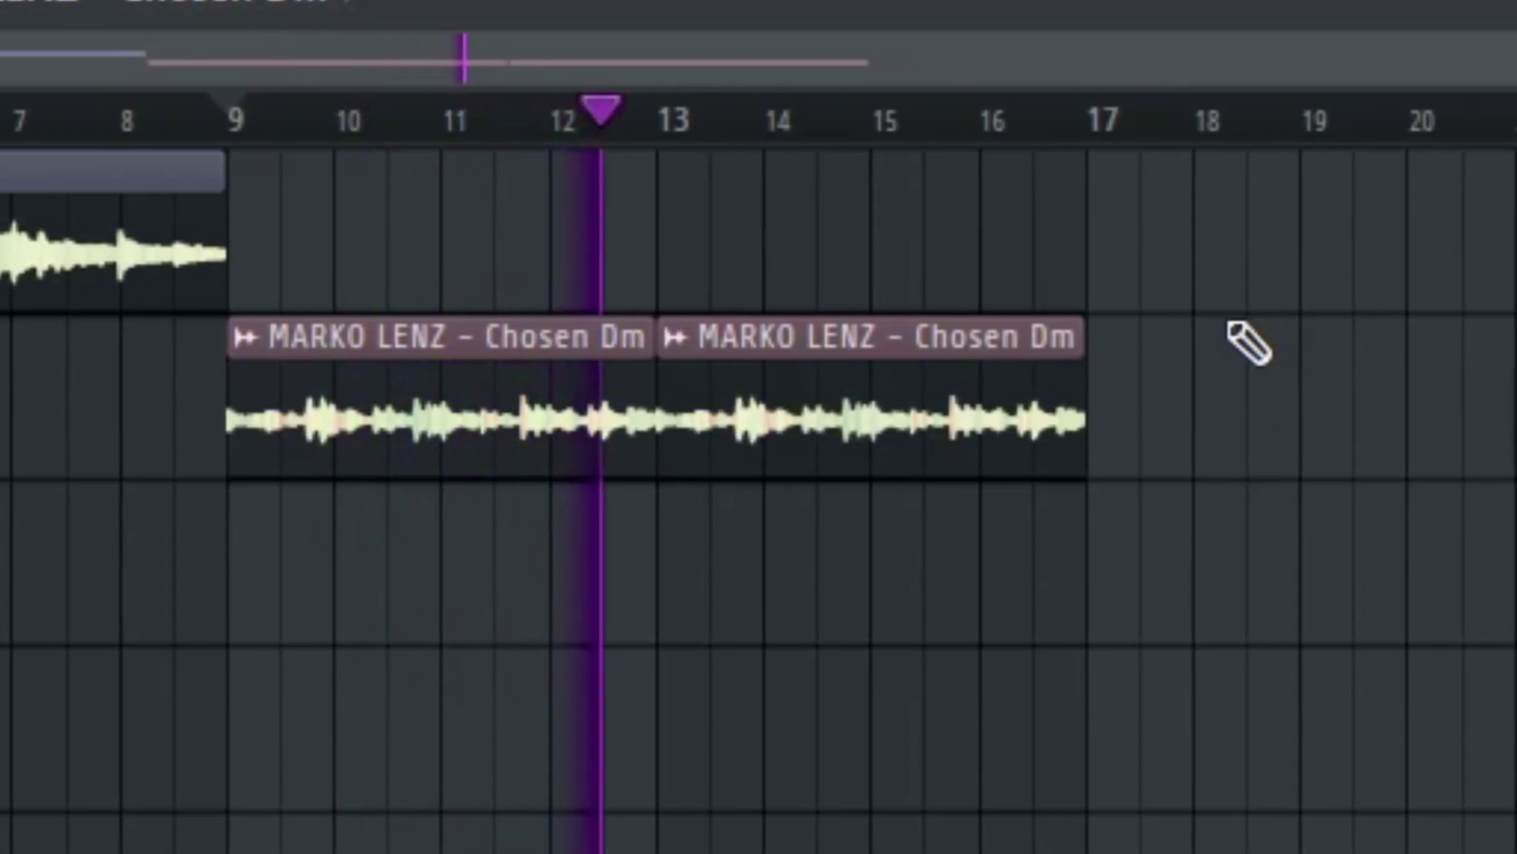
key("space")
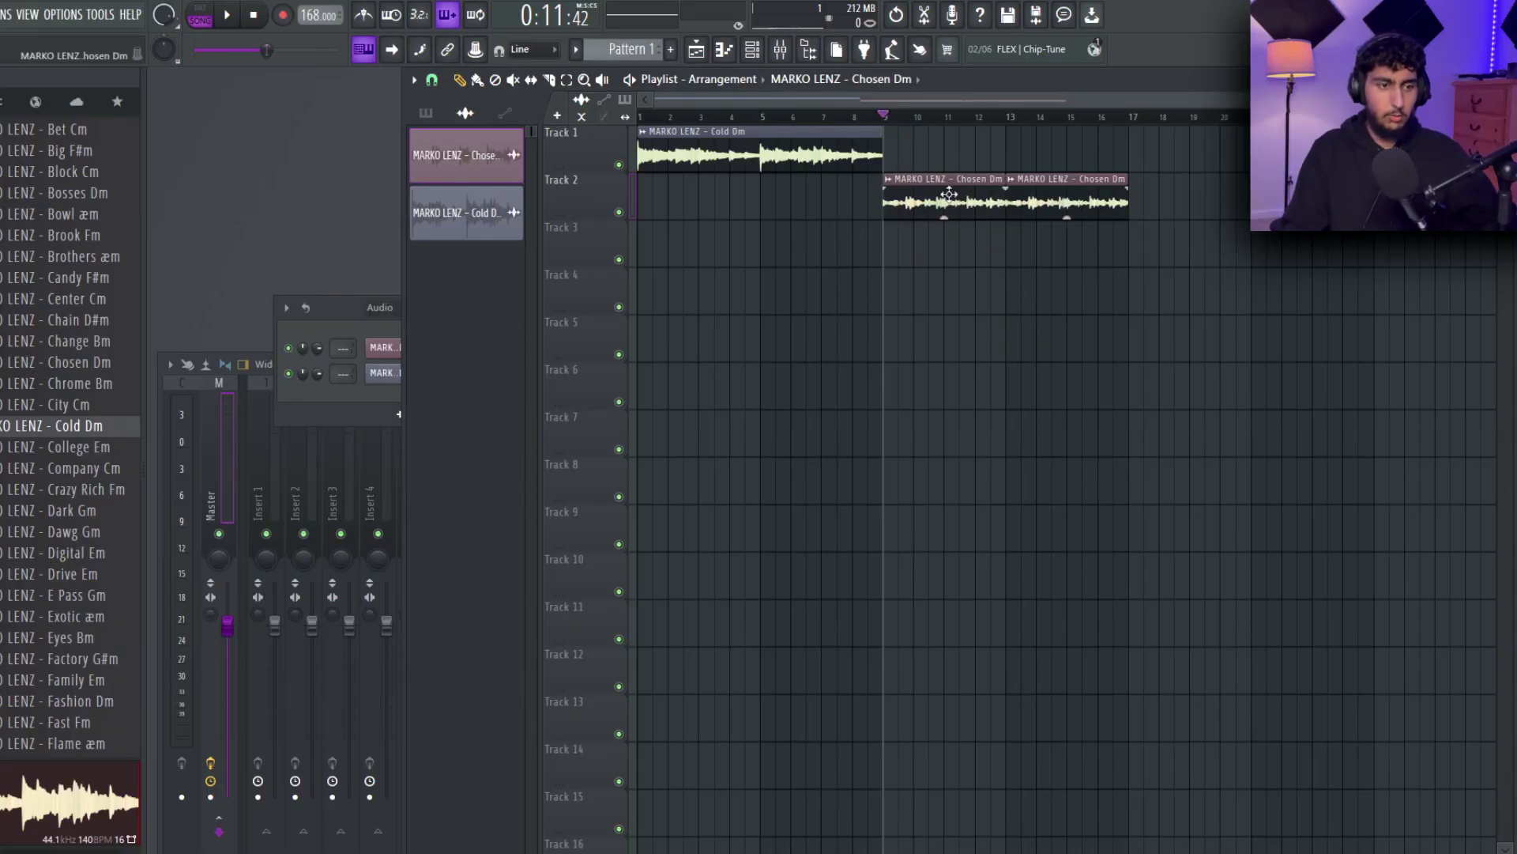
- Open the Chosen Dm clip's sample settings and adjust its precomputed effects to make the sample louder
double_click(956, 198)
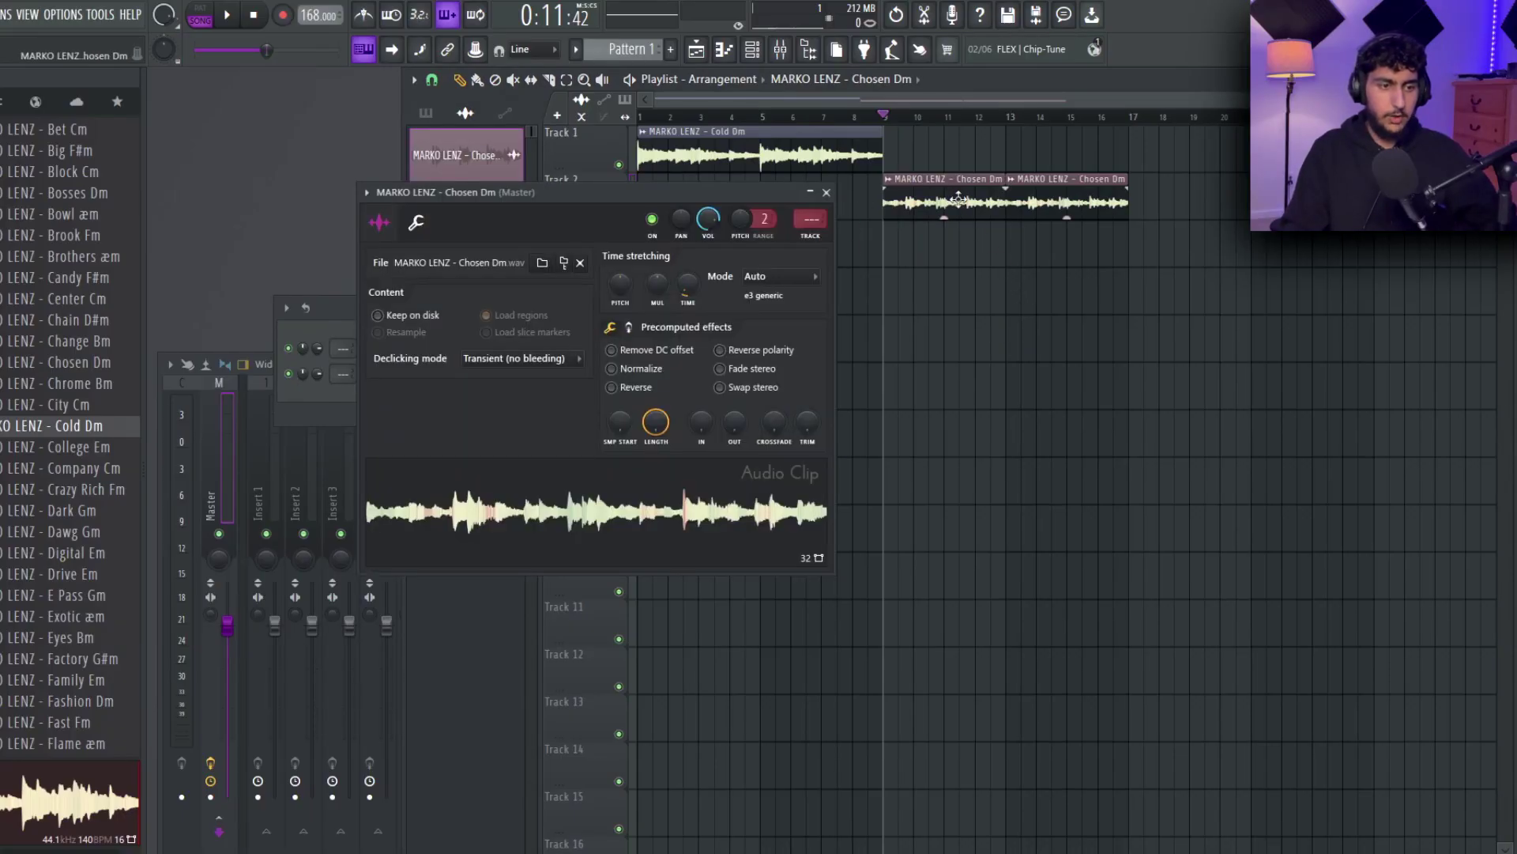
left_click_drag(619, 223, 556, 224)
left_click(566, 331)
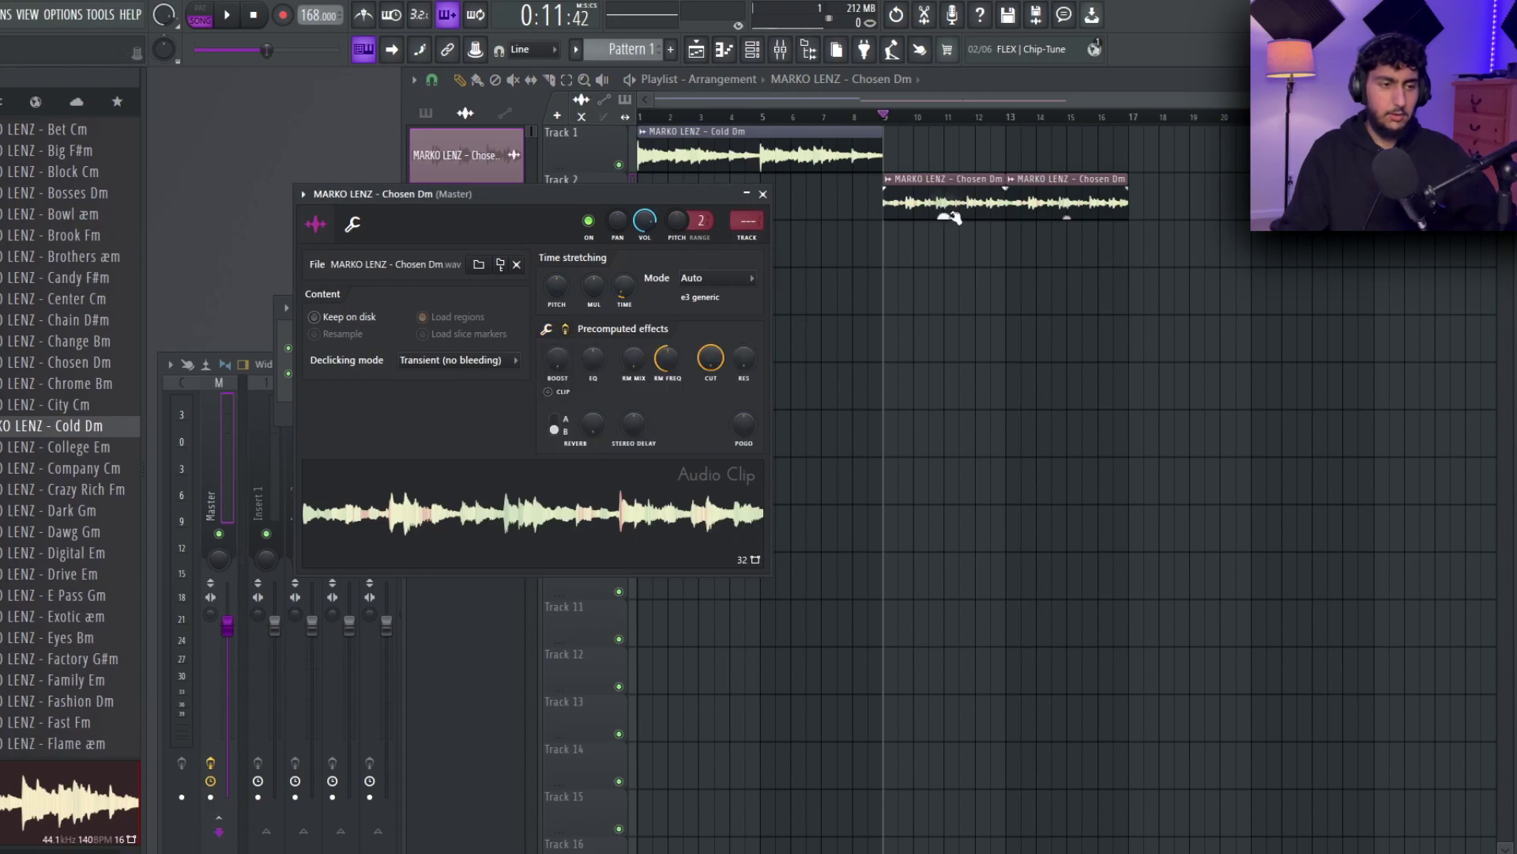
scroll(909, 190, "up", 3)
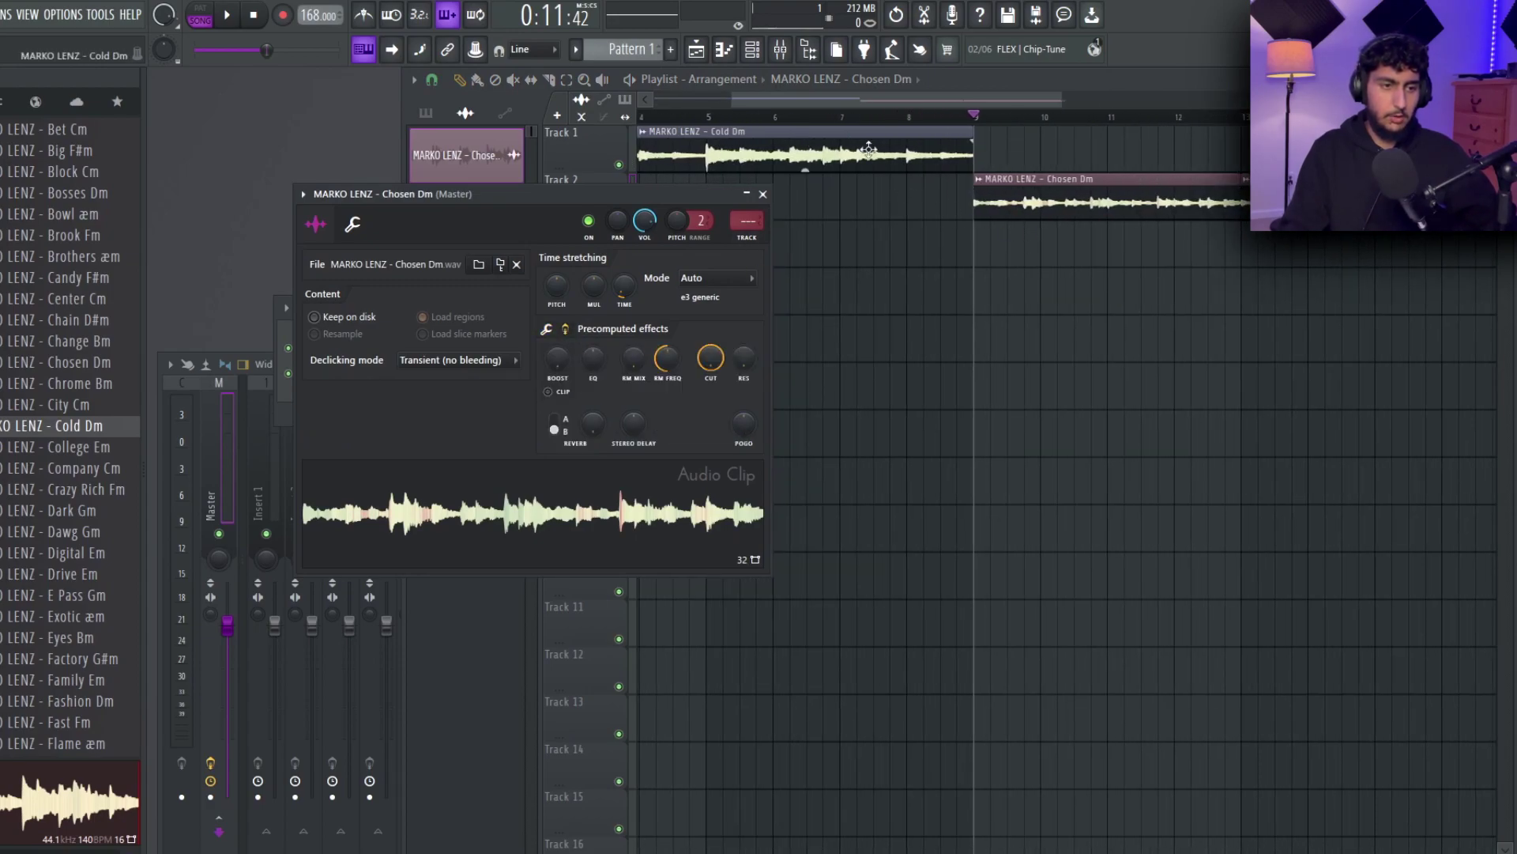
left_click(564, 329)
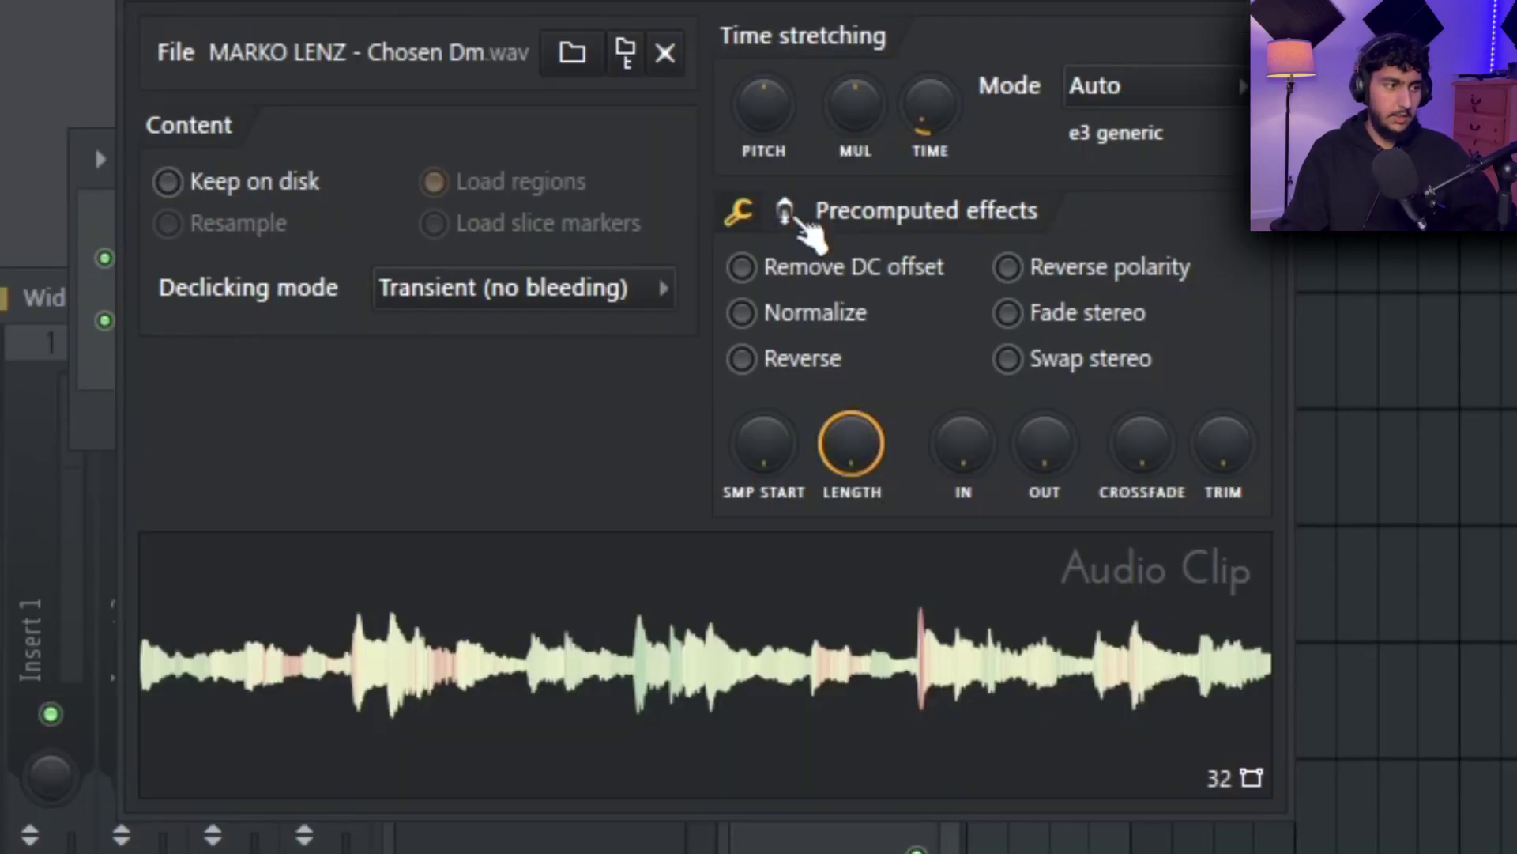
left_click(642, 335)
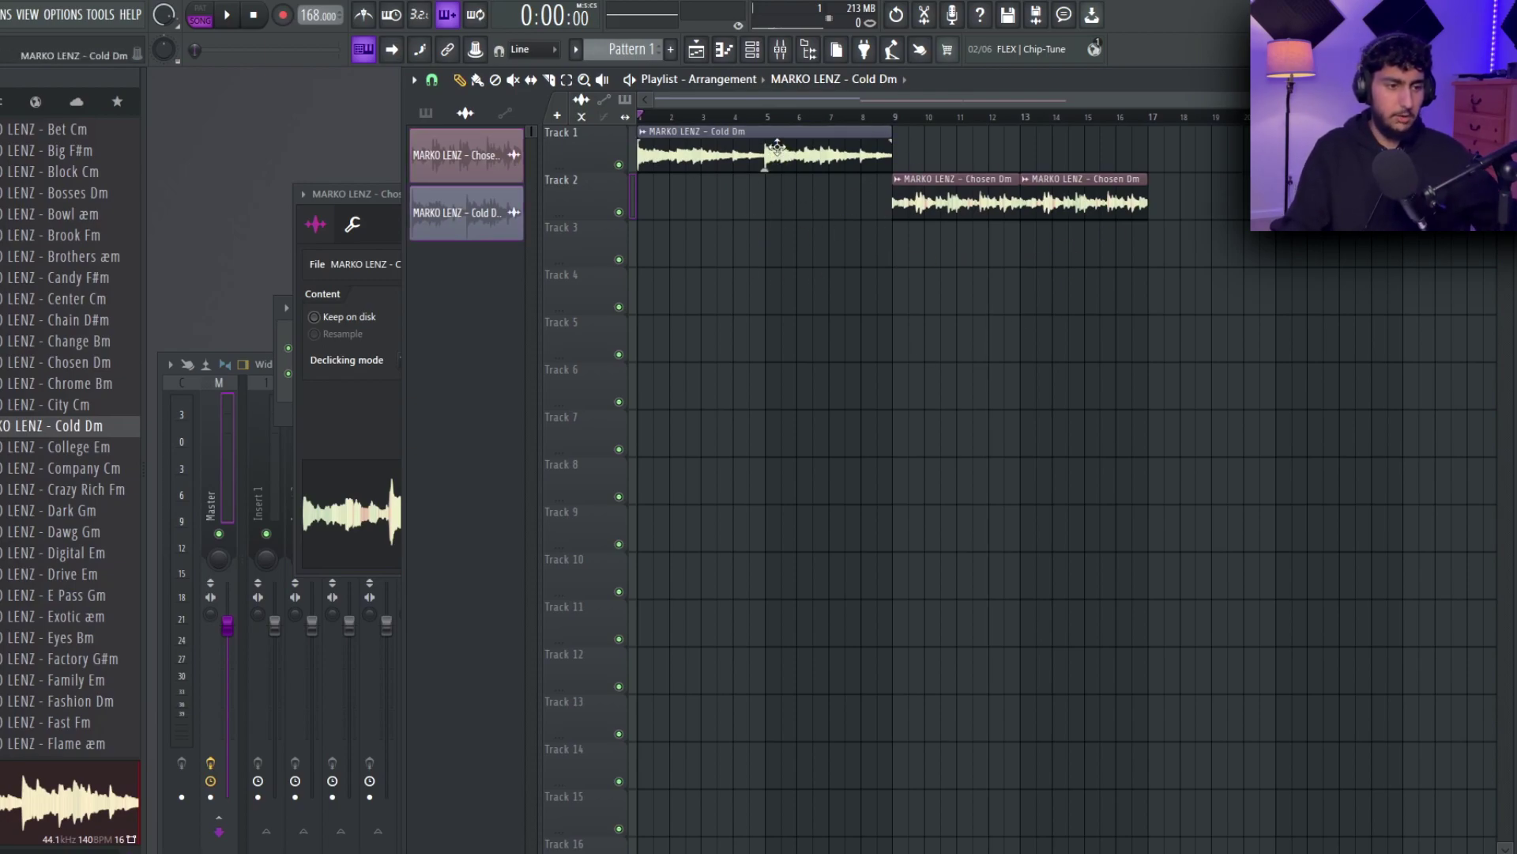
- Change the time stretching mode in the Cold Dm clip's sample settings
double_click(777, 146)
left_click(597, 262)
left_click(590, 296)
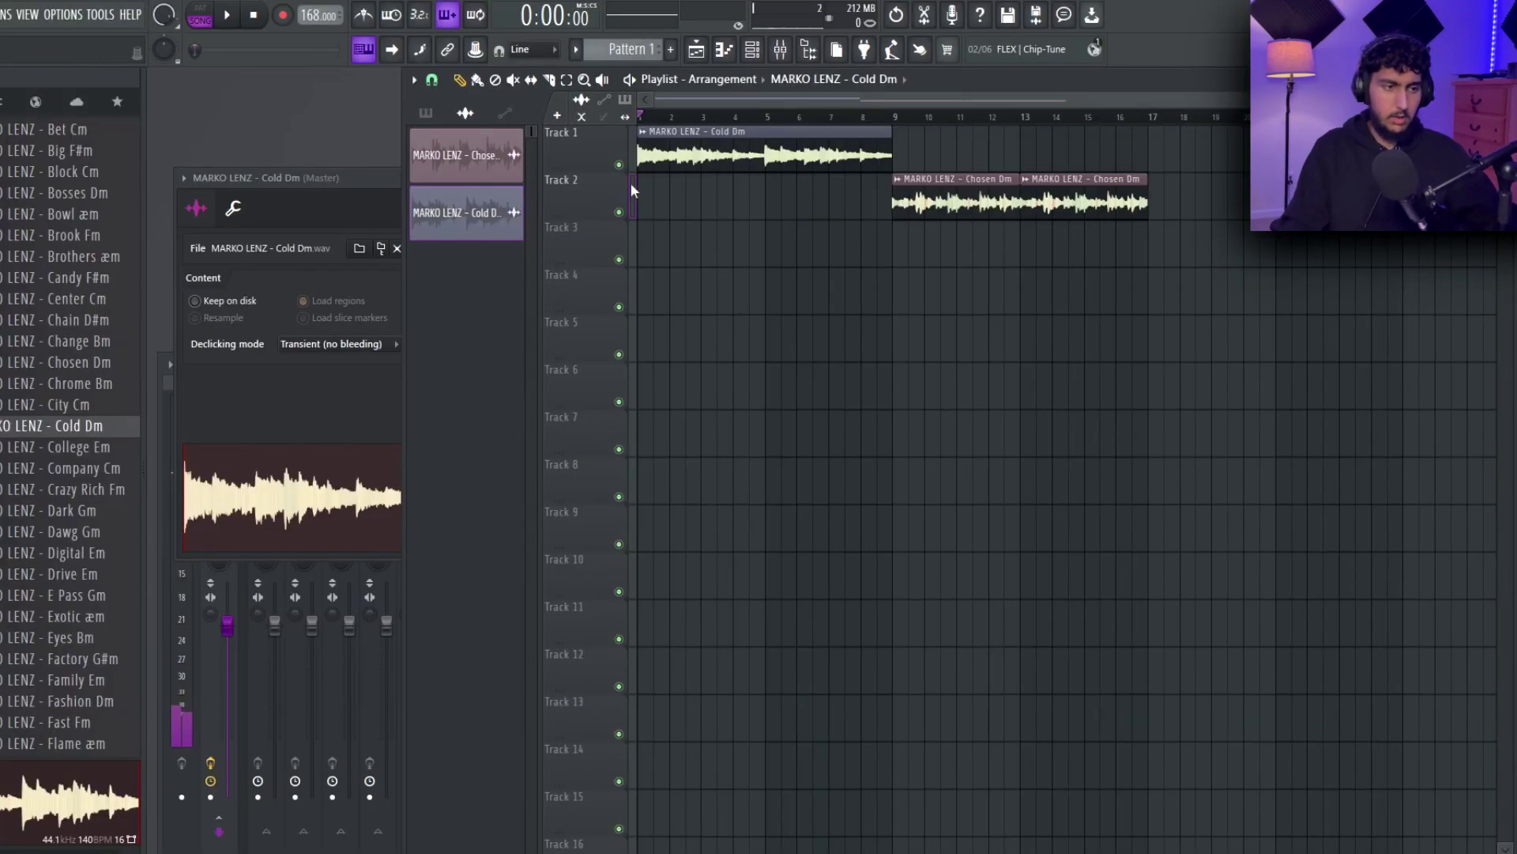
double_click(814, 157)
left_click(462, 155)
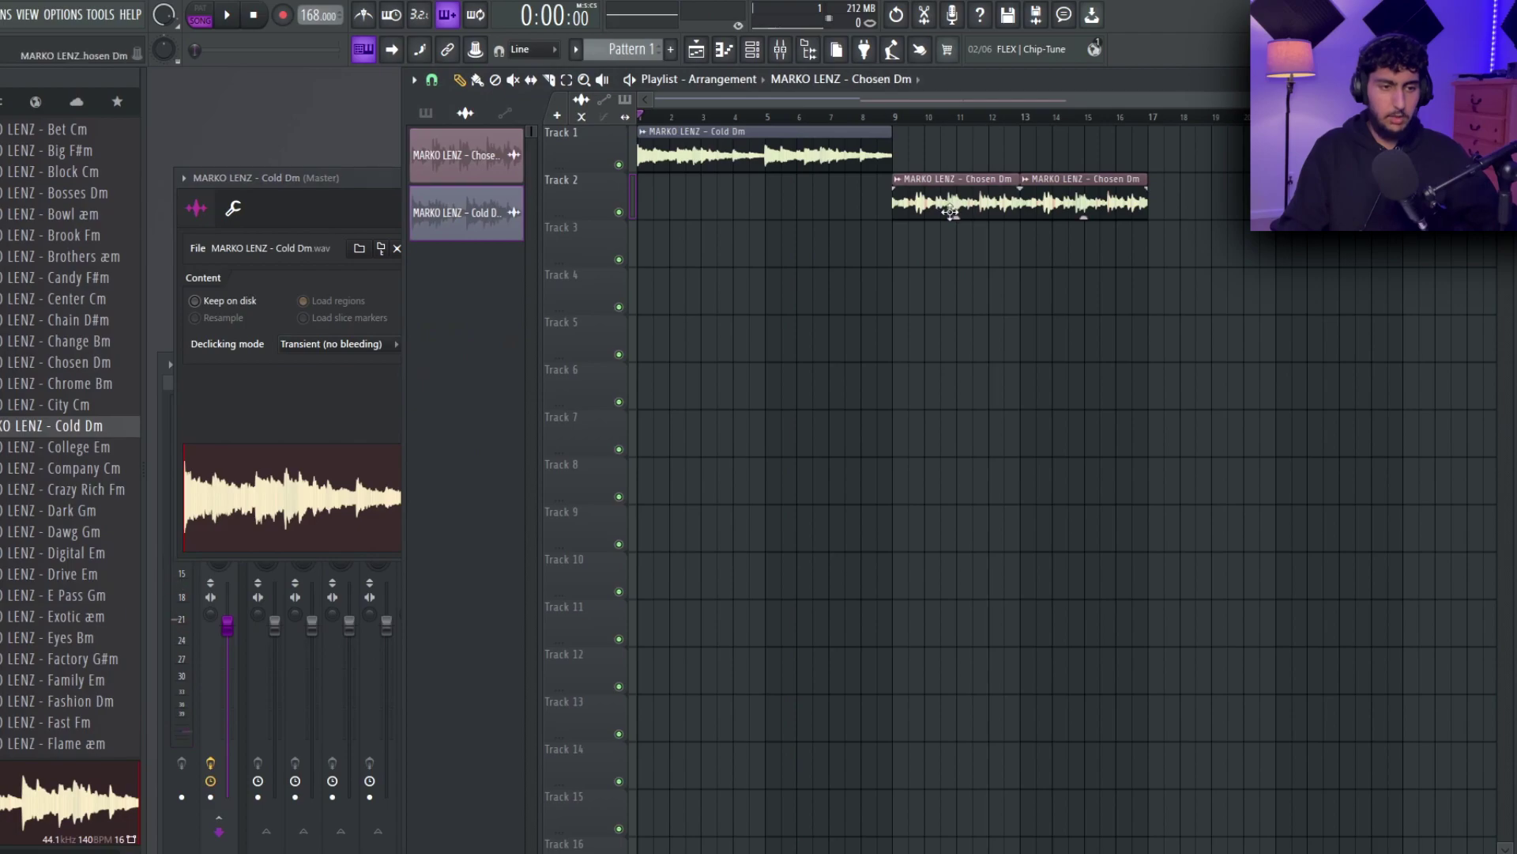
right_click(928, 269)
scroll(928, 269, "down", 1)
scroll(759, 233, "up", 4)
left_click_drag(696, 127, 818, 124)
left_click(1046, 275, "ctrl")
left_click(1032, 331, "ctrl")
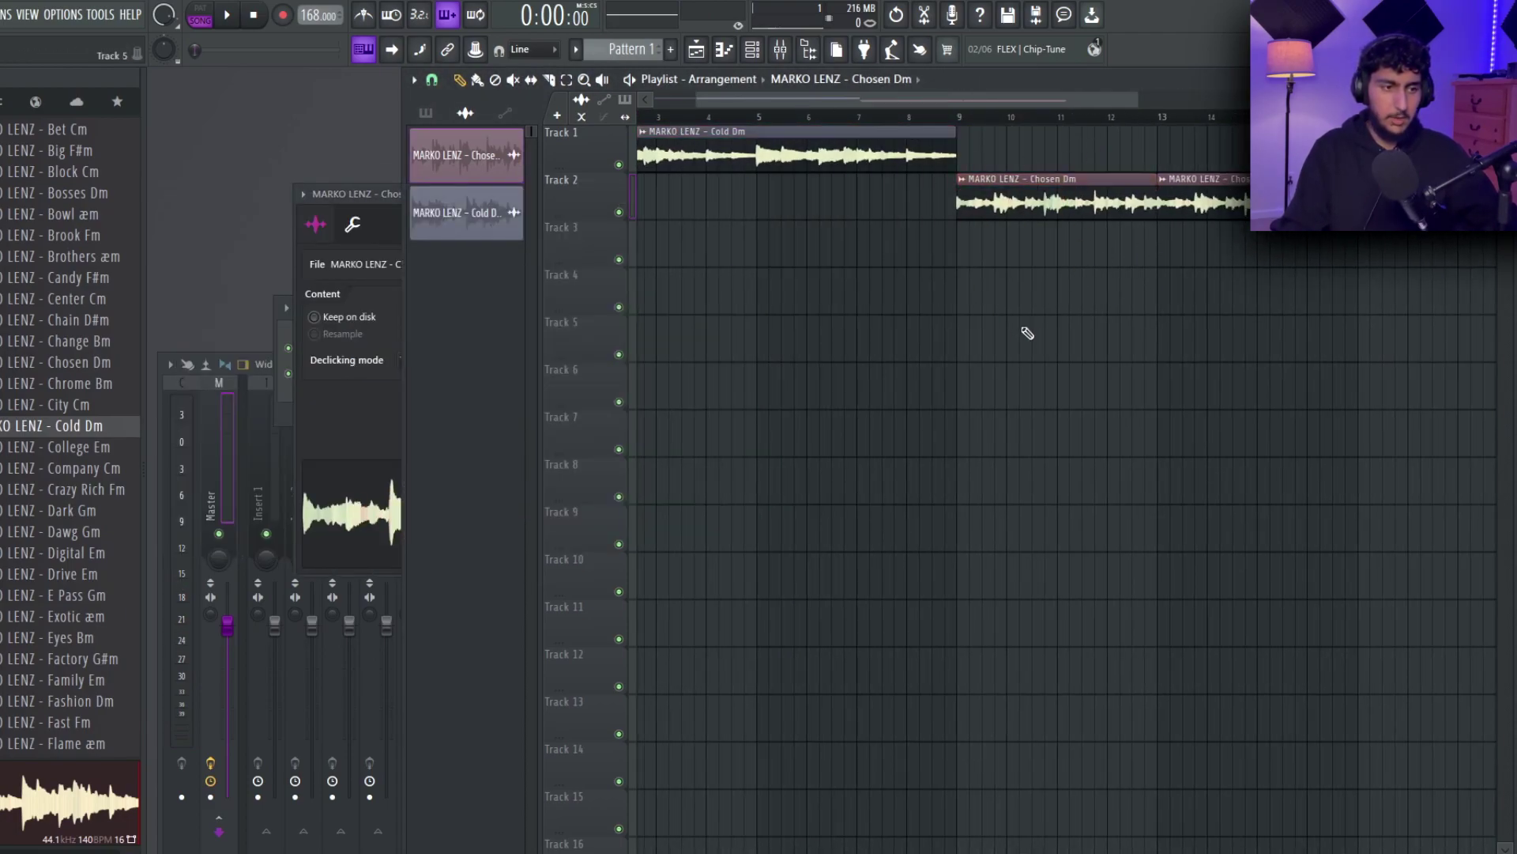
scroll(1032, 332, "down", 2)
double_click(859, 156)
right_click(979, 330)
- Change the time stretching mode in the Chosen Dm clip's sample settings
double_click(968, 199)
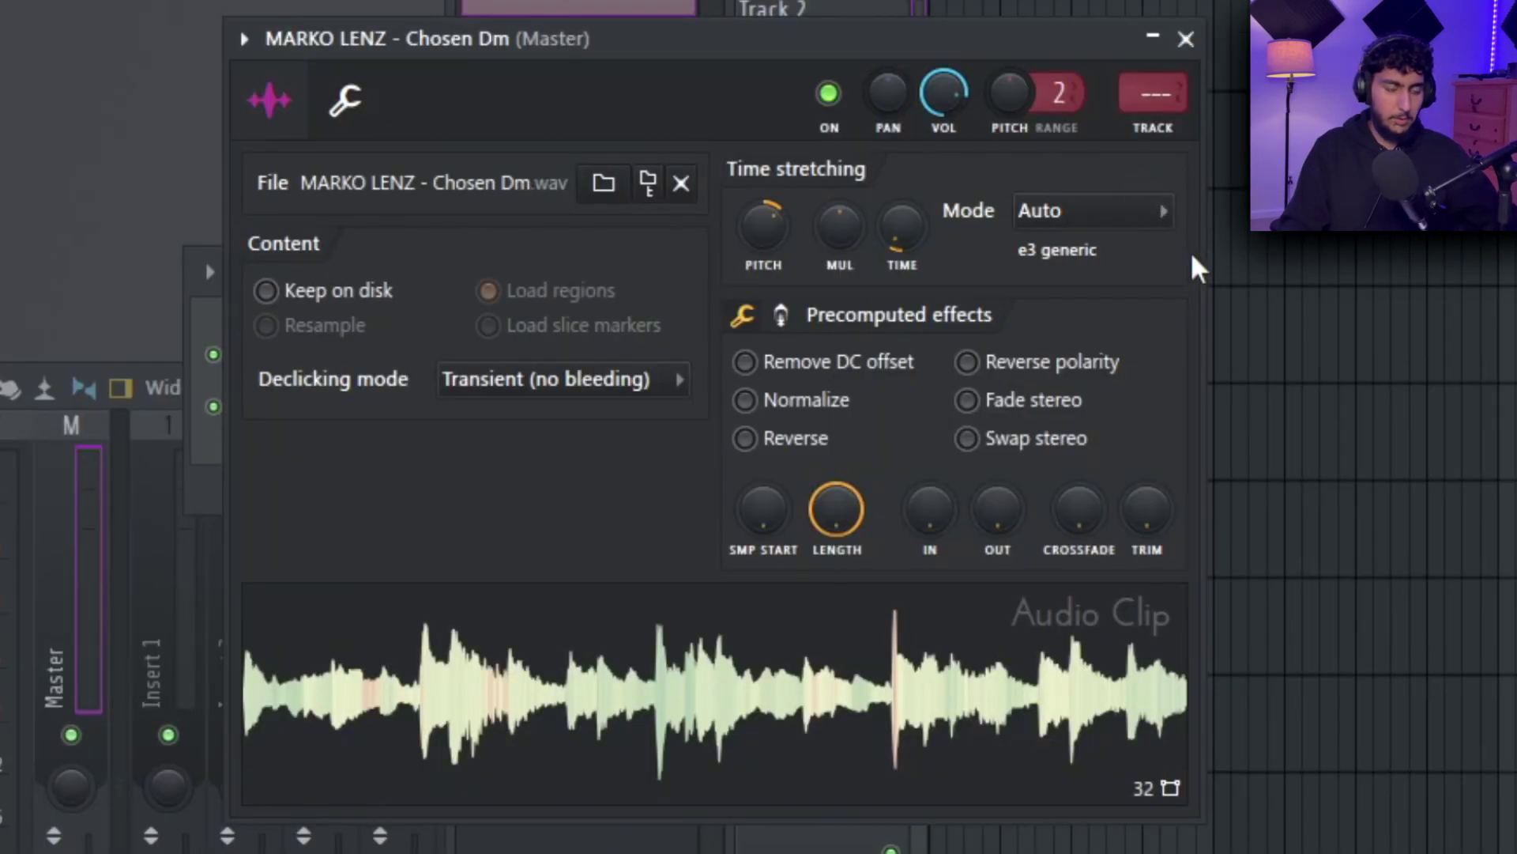
left_click(697, 280)
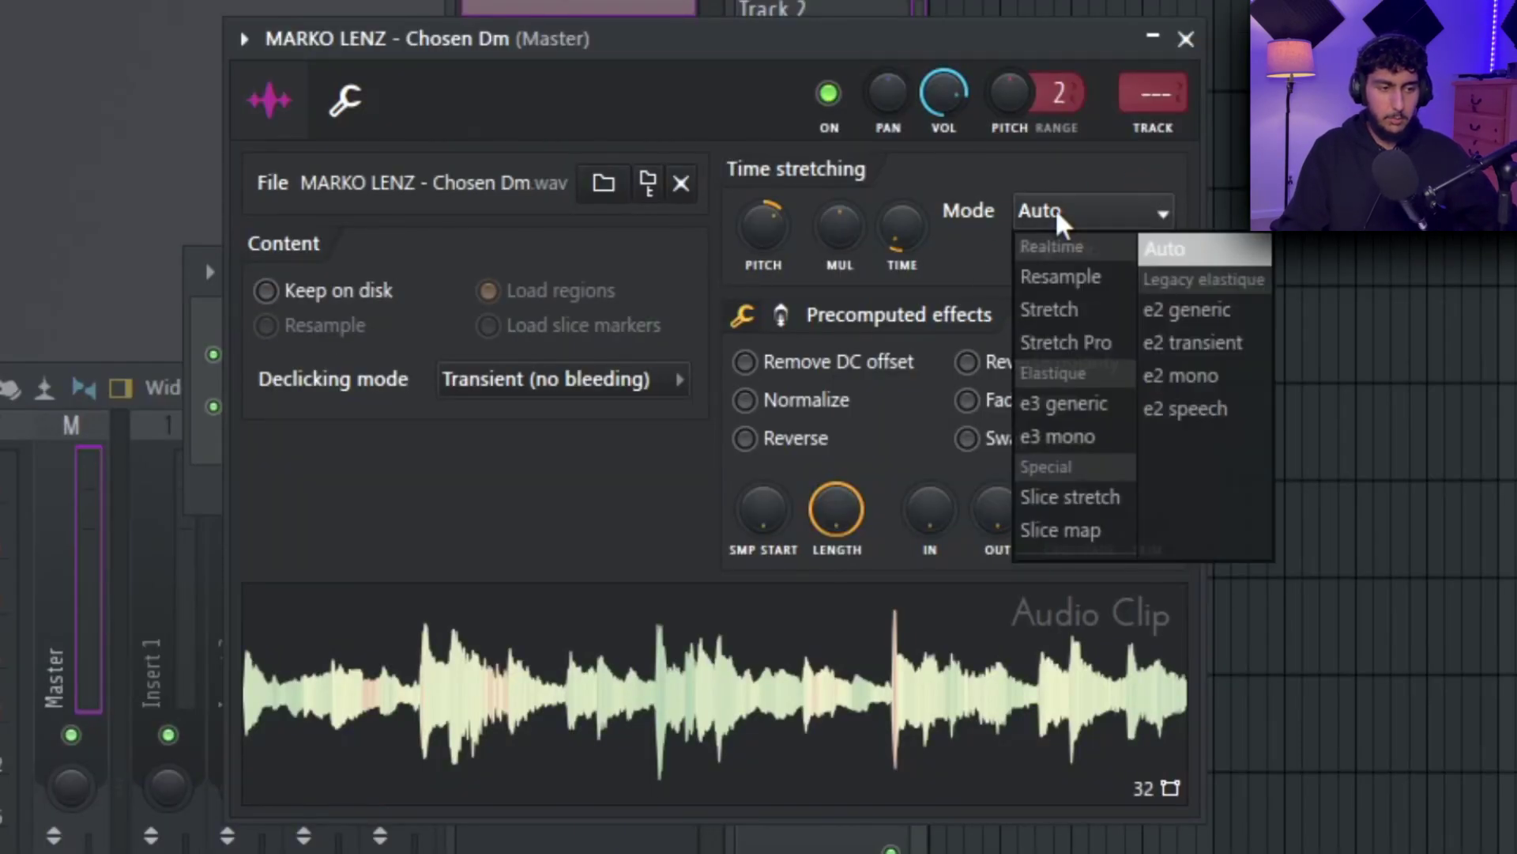
left_click(1084, 320)
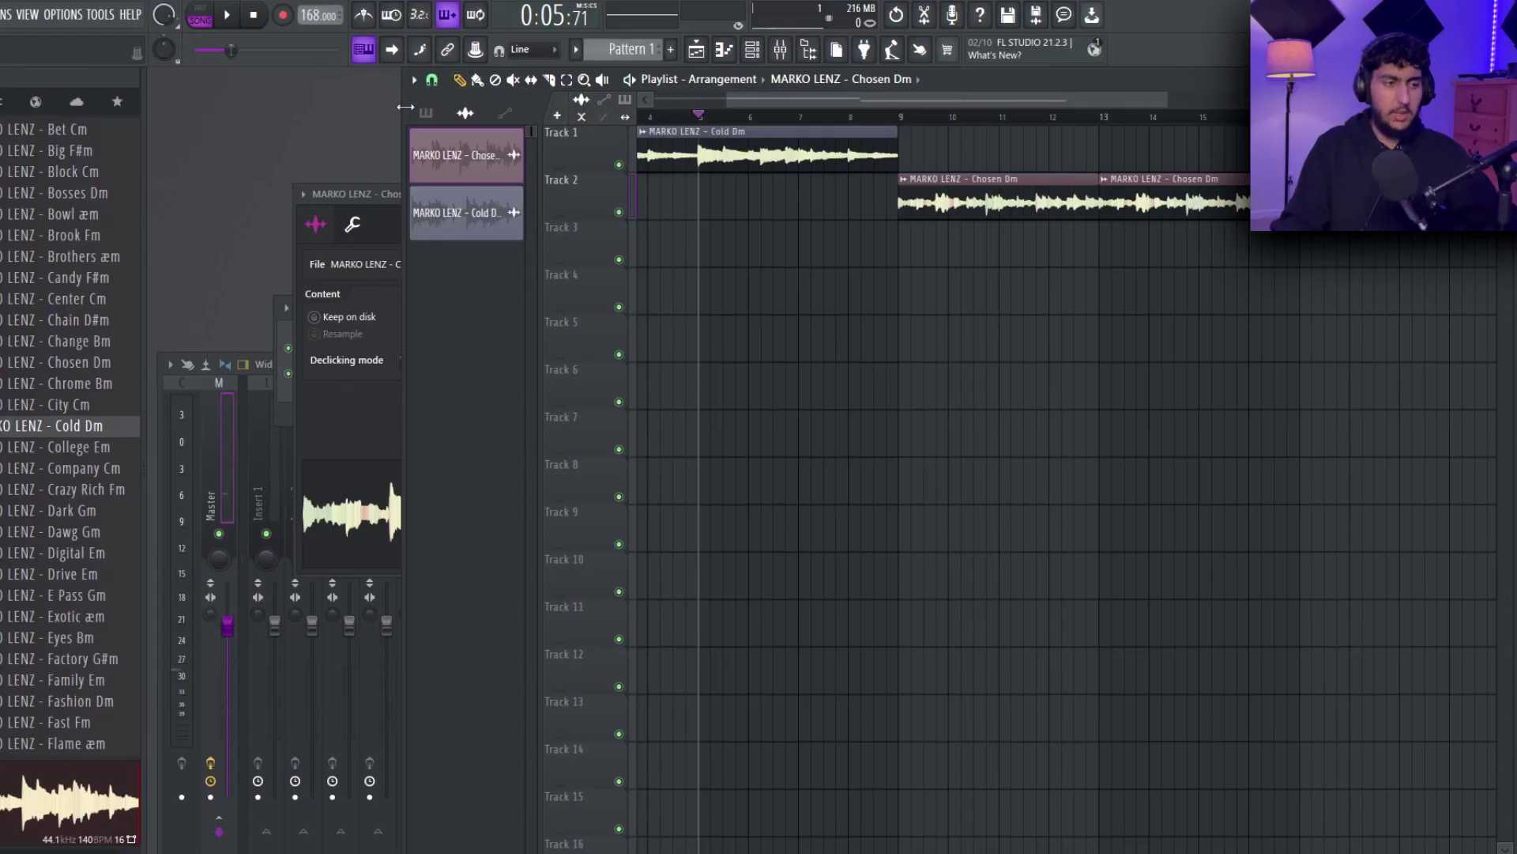
- Place an eight-bar Pattern 1 clip on Track 4 beneath the Chosen Dm clips, deleting the copy that starts at bar 1
left_click(423, 113)
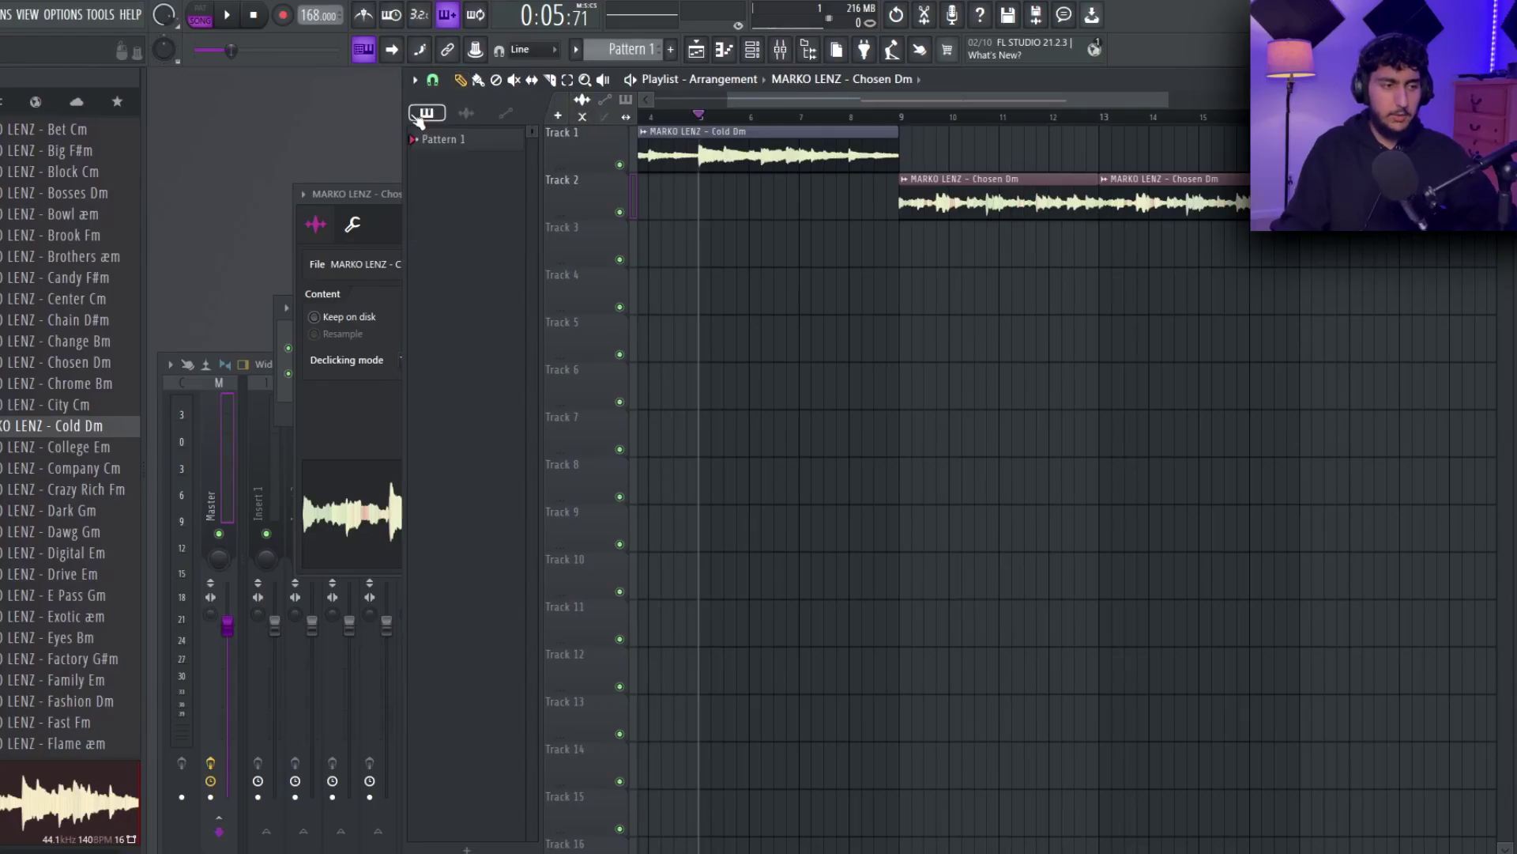
left_click_drag(496, 173, 705, 292)
left_click_drag(885, 294, 825, 296)
left_click_drag(1090, 296, 1037, 299)
left_click(1049, 302)
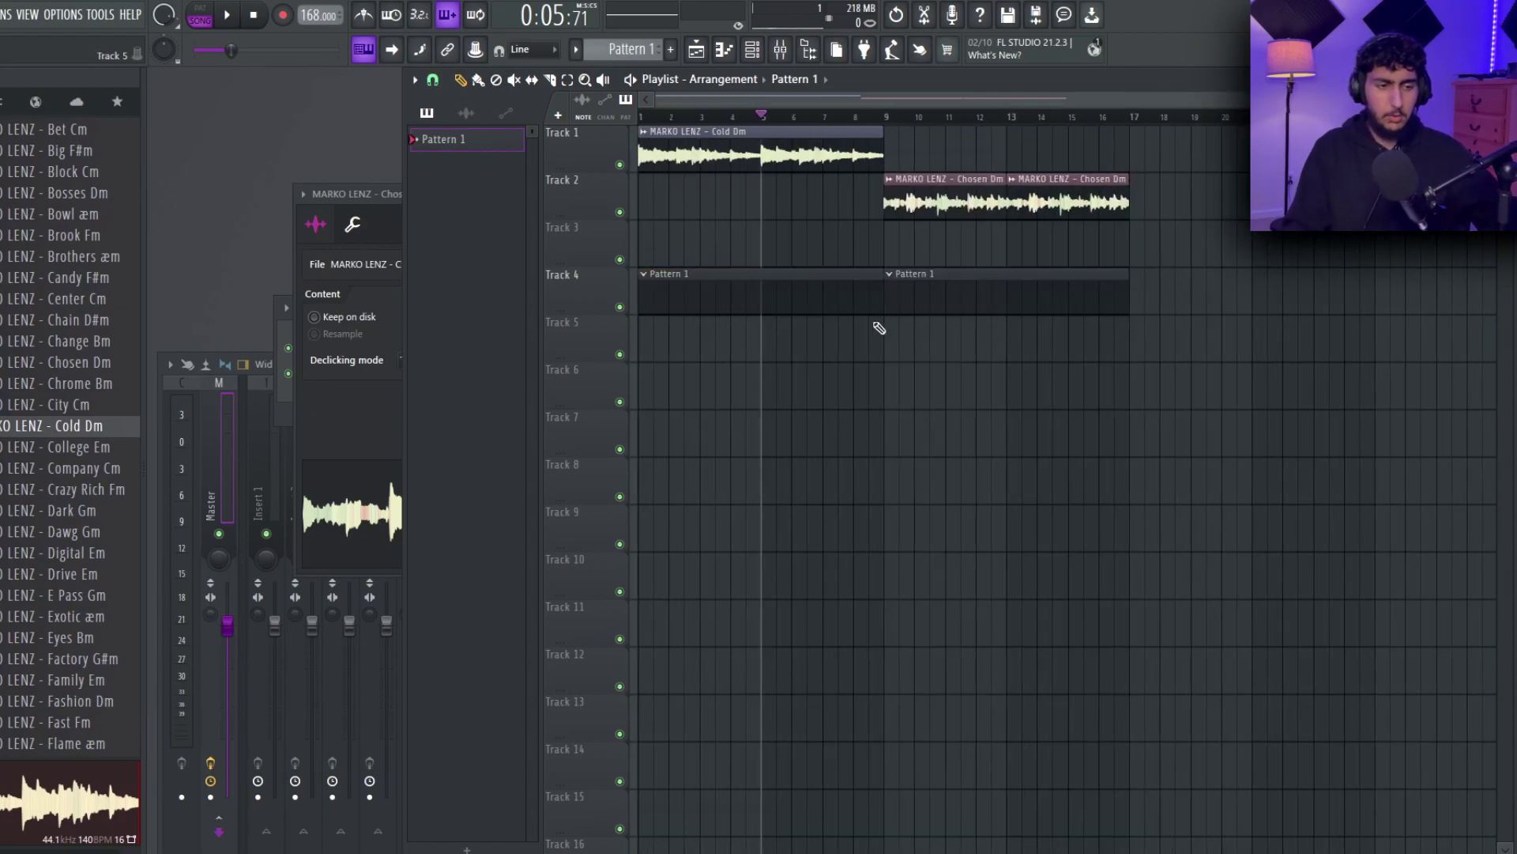
right_click(865, 284)
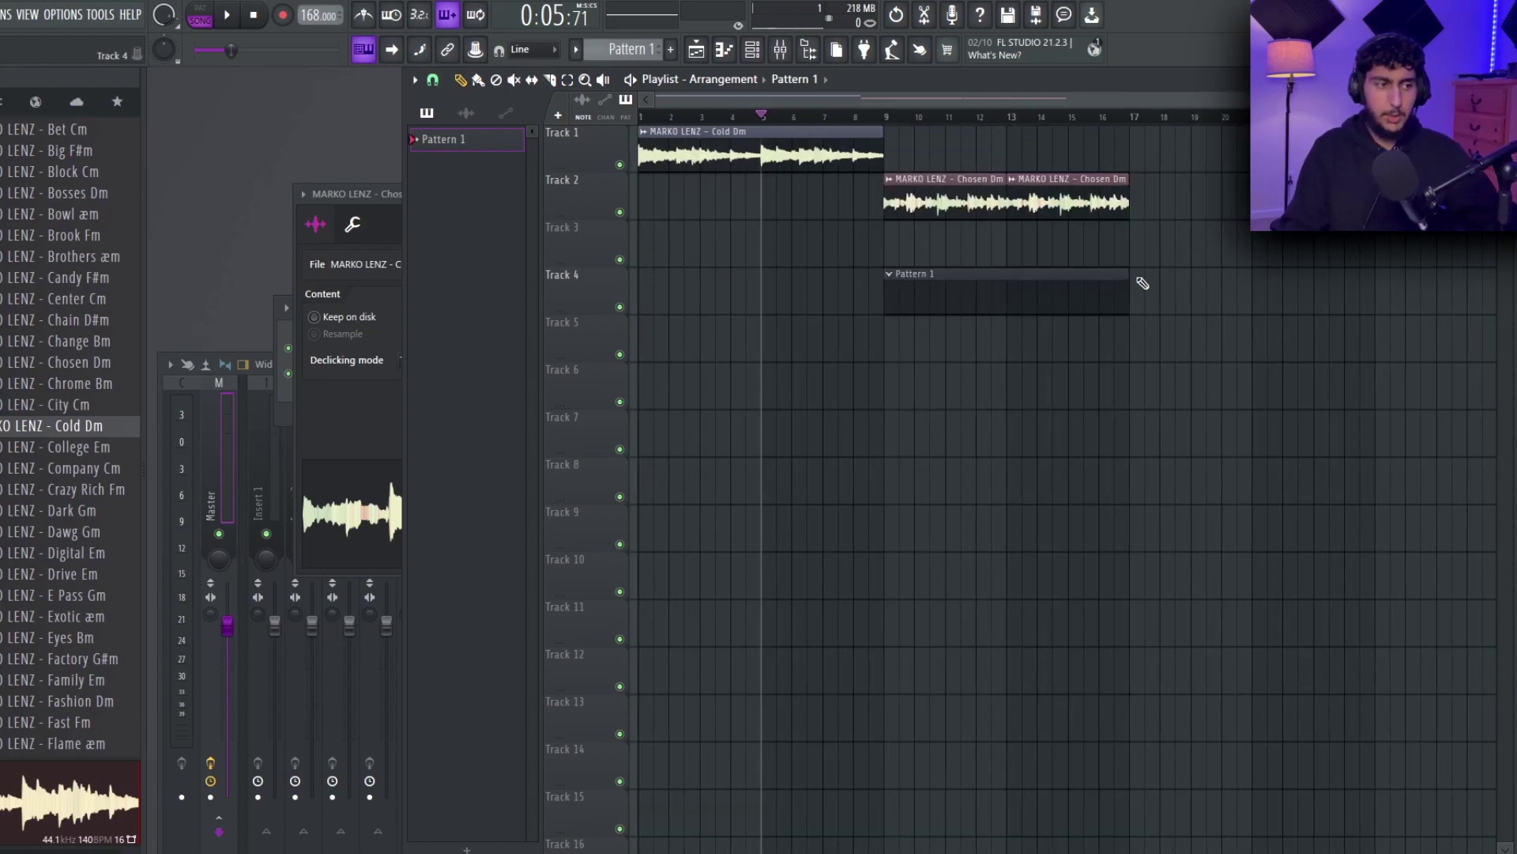
- Select the time range from bar 9 to bar 17 in the playlist
mouse_move(883, 127)
left_mouse_down()
mouse_move(1193, 146)
mouse_move(1130, 142)
left_mouse_up()
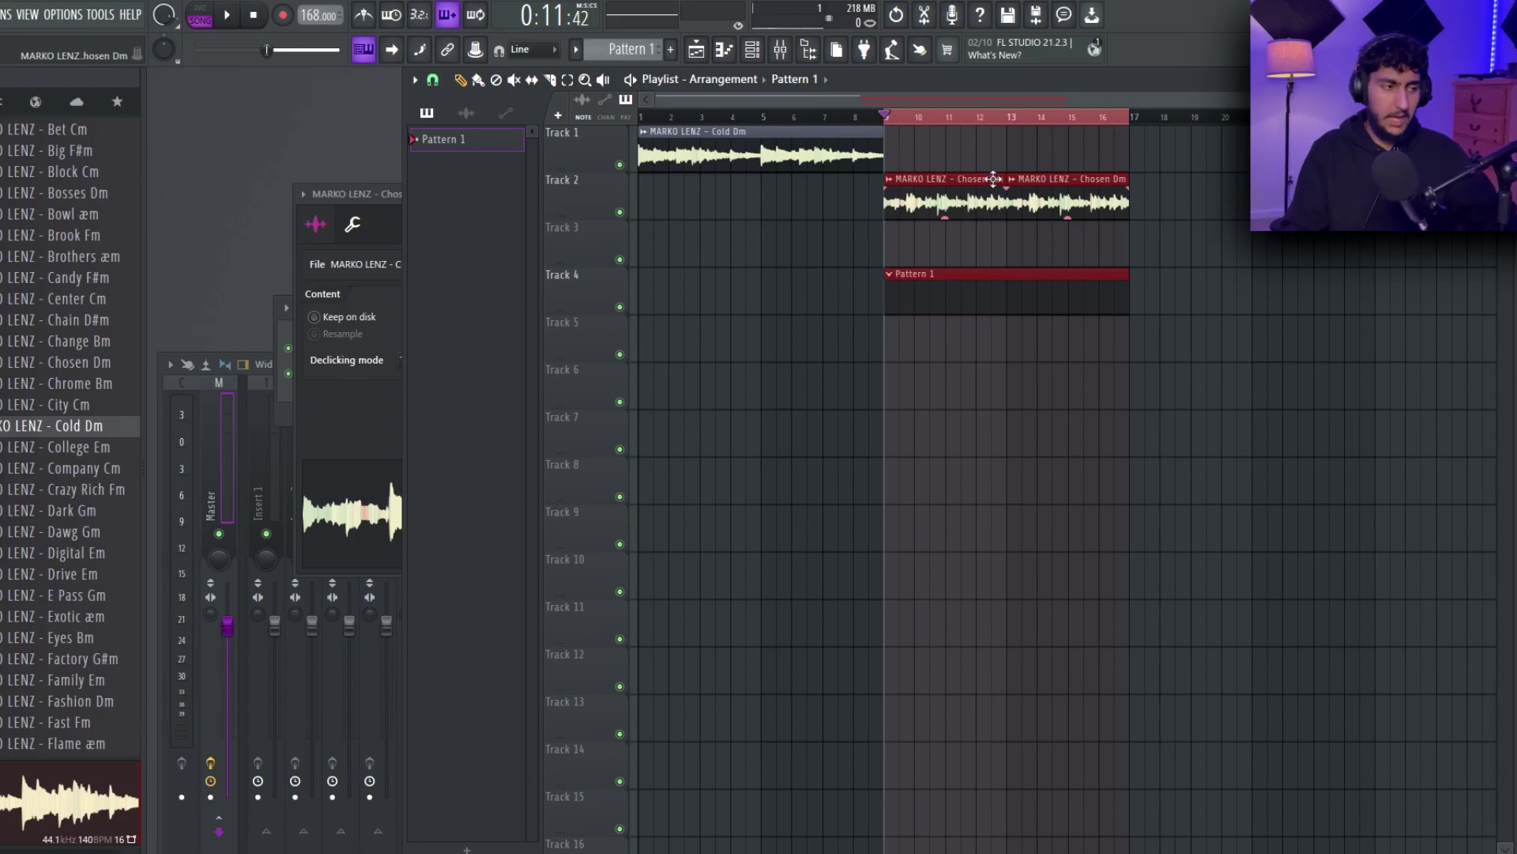
scroll(73, 323, "up", 6)
key("ctrl+d")
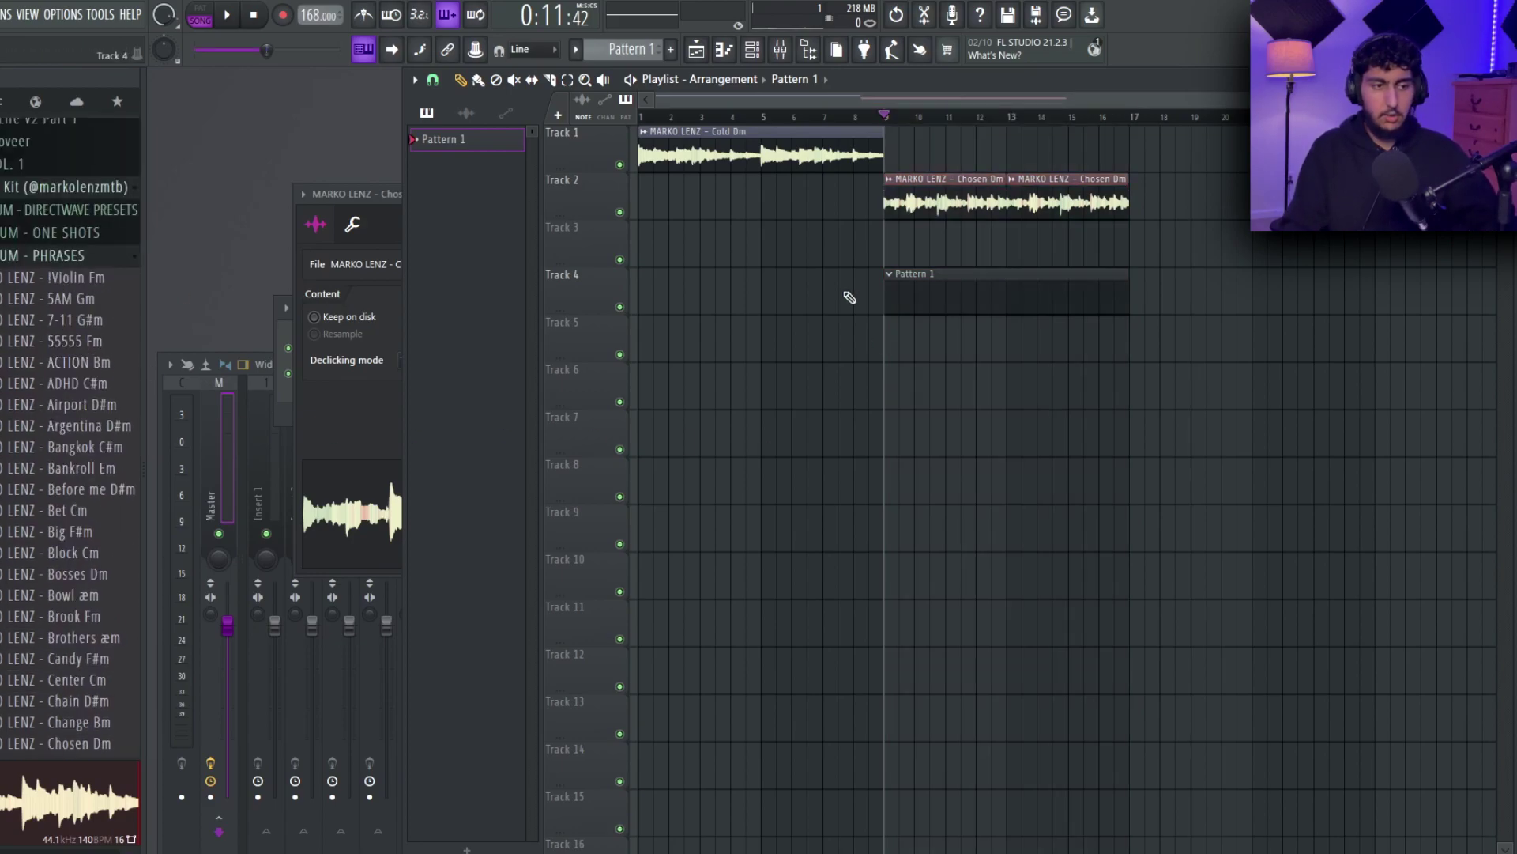
scroll(814, 237, "down", 2)
scroll(906, 255, "up", 2)
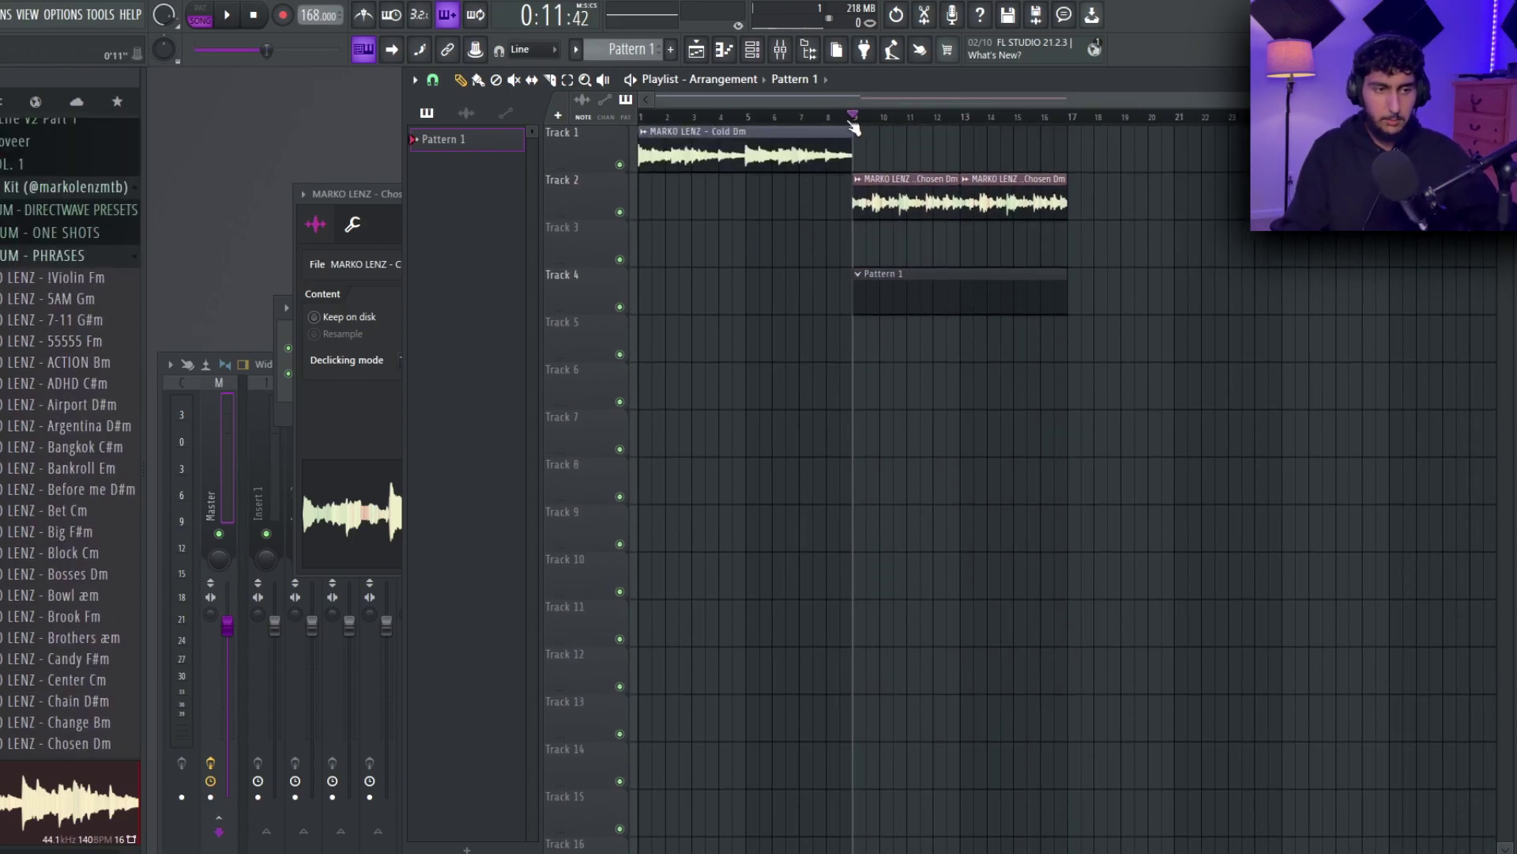
left_click_drag(853, 125, 1071, 125)
- Open the PADS folder inside CHROMIUM - ONE SHOTS in the sample browser
scroll(1064, 285, "up", 3)
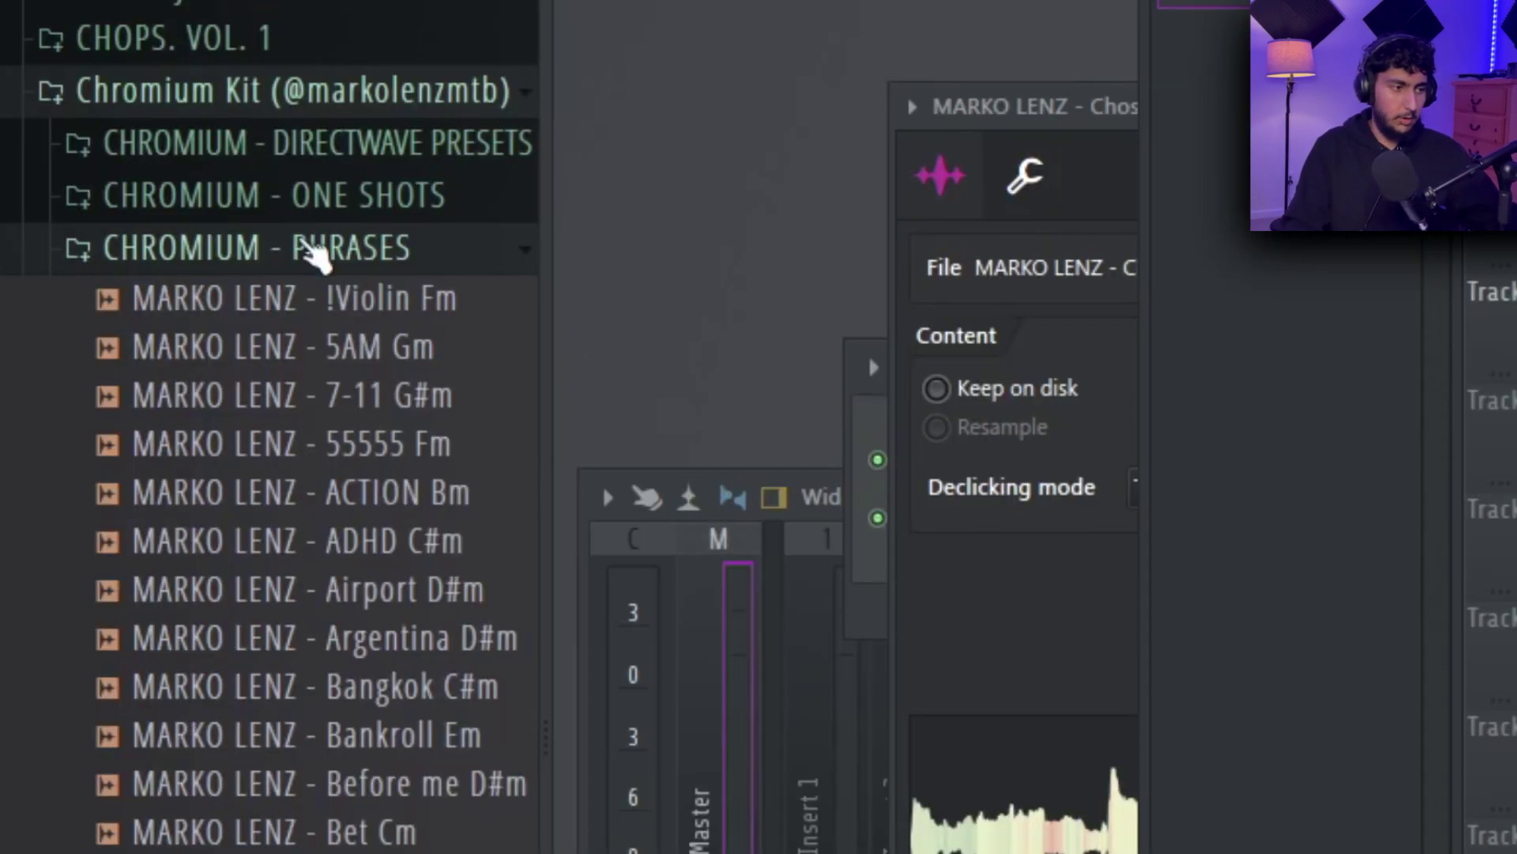
left_click(40, 233)
left_click(246, 403)
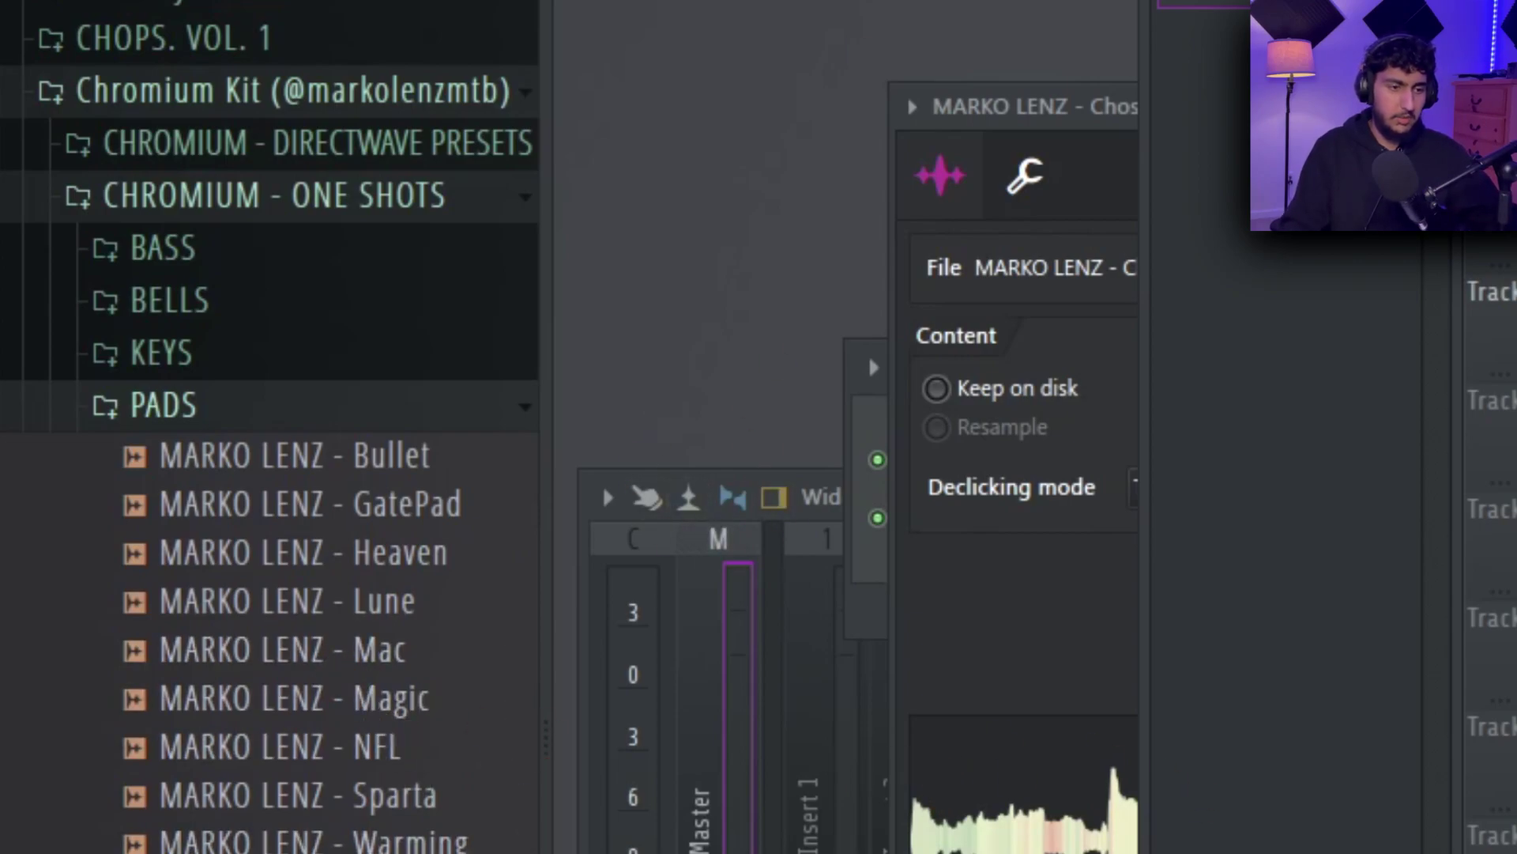
- Route the Chosen Dm and Cold Dm channels to their own mixer tracks, starting from Insert 6
key("F6")
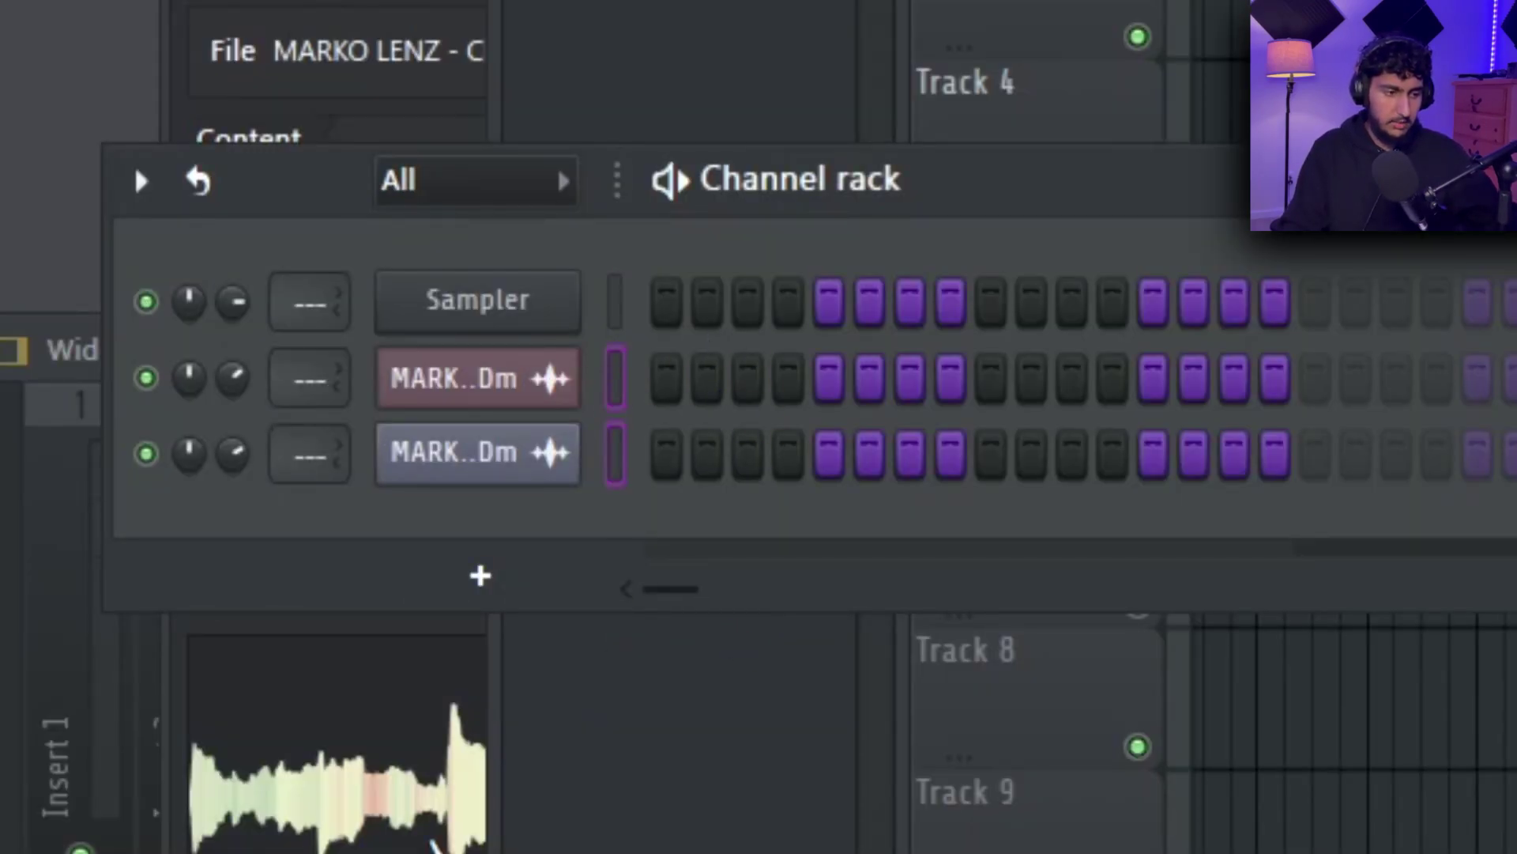
key("F9")
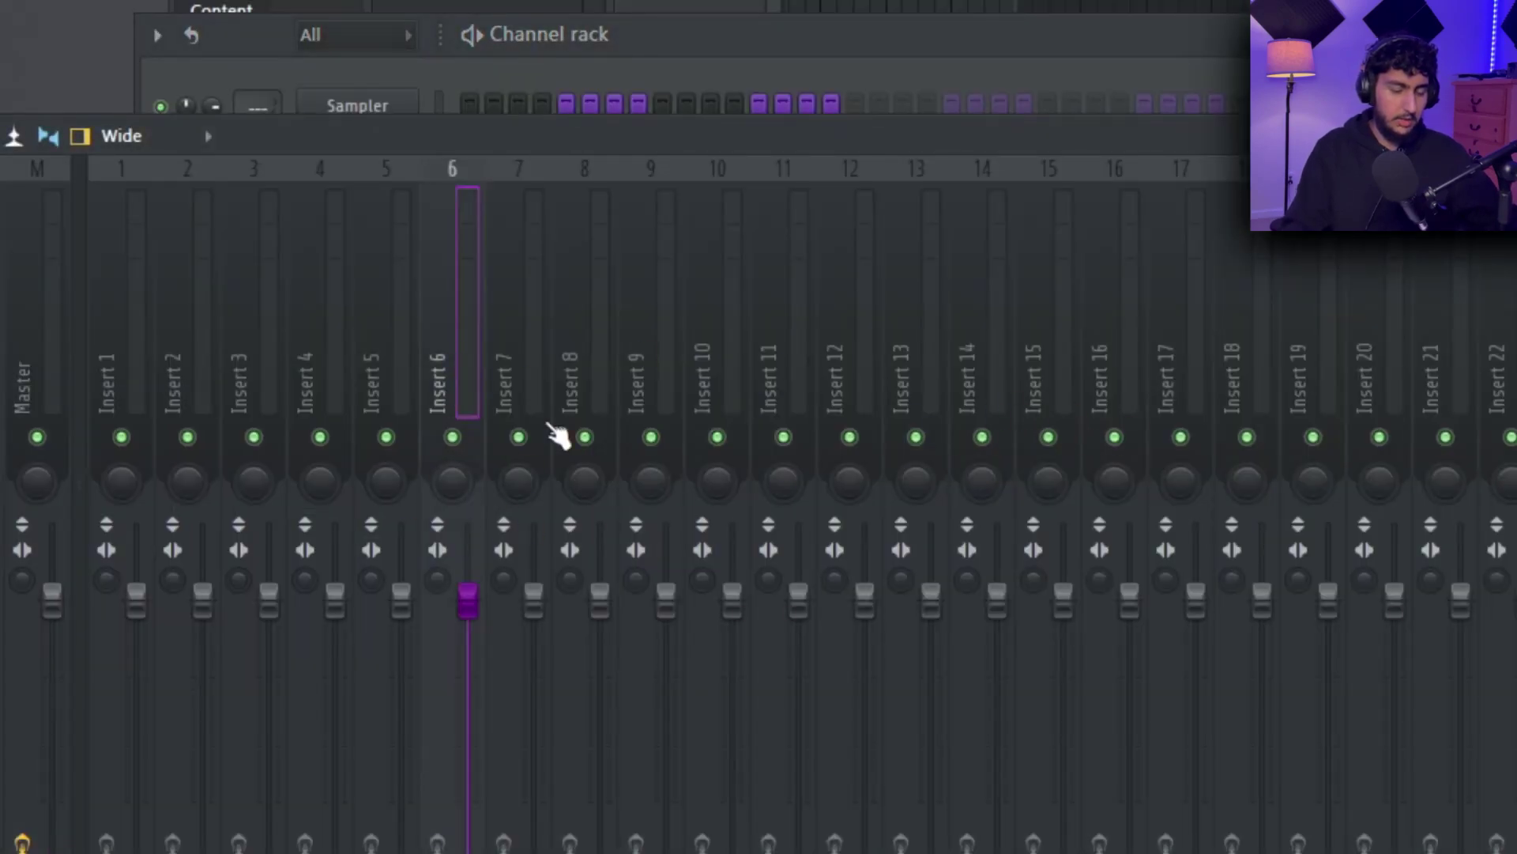
key("ctrl+shift+l")
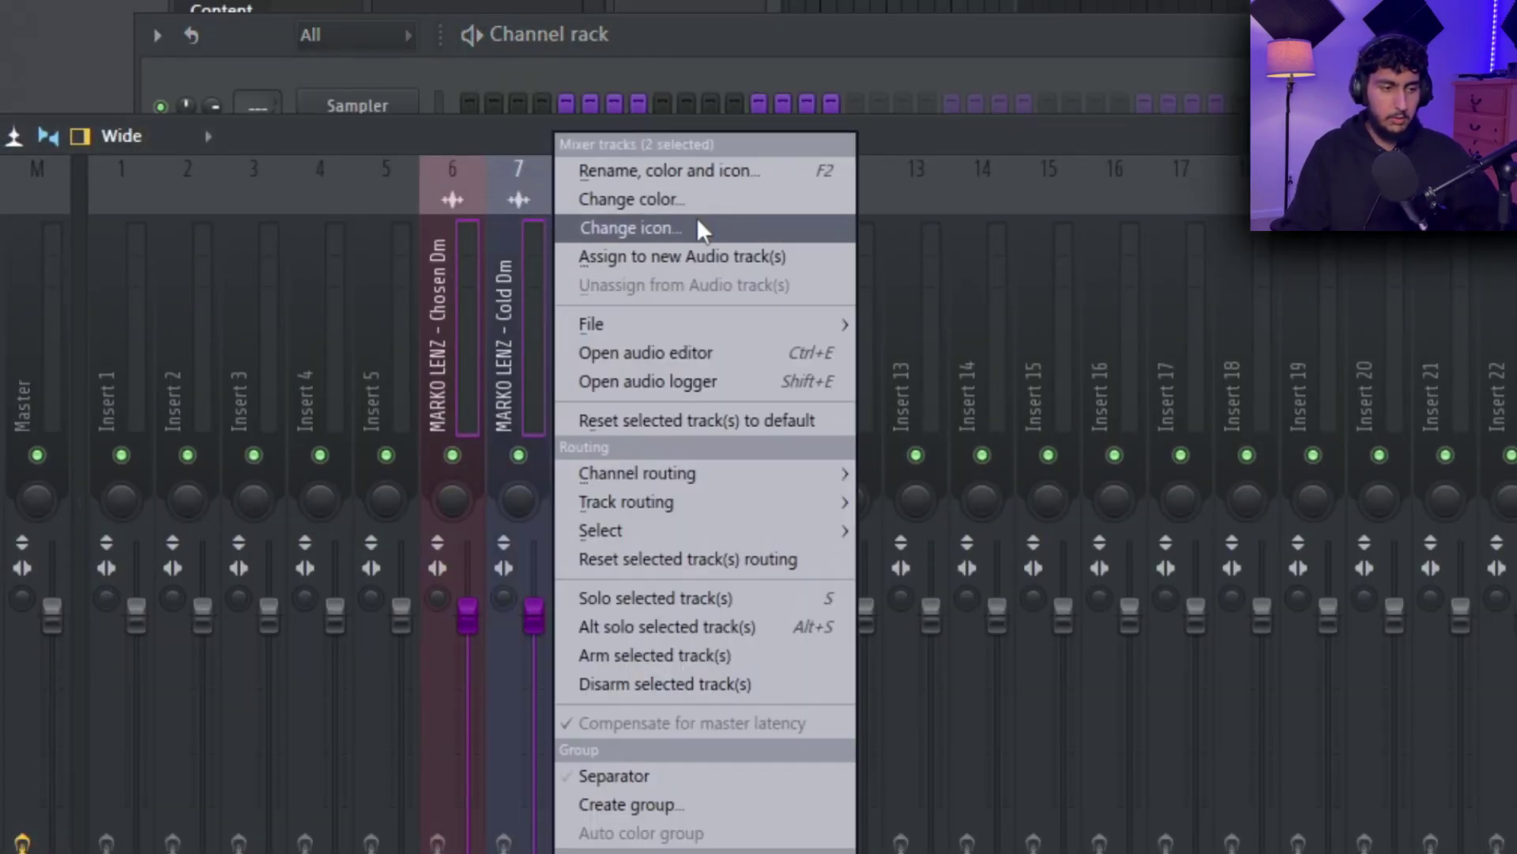
- Remove the icons from the Chosen Dm and Cold Dm mixer tracks
left_click(697, 225)
left_click(728, 70)
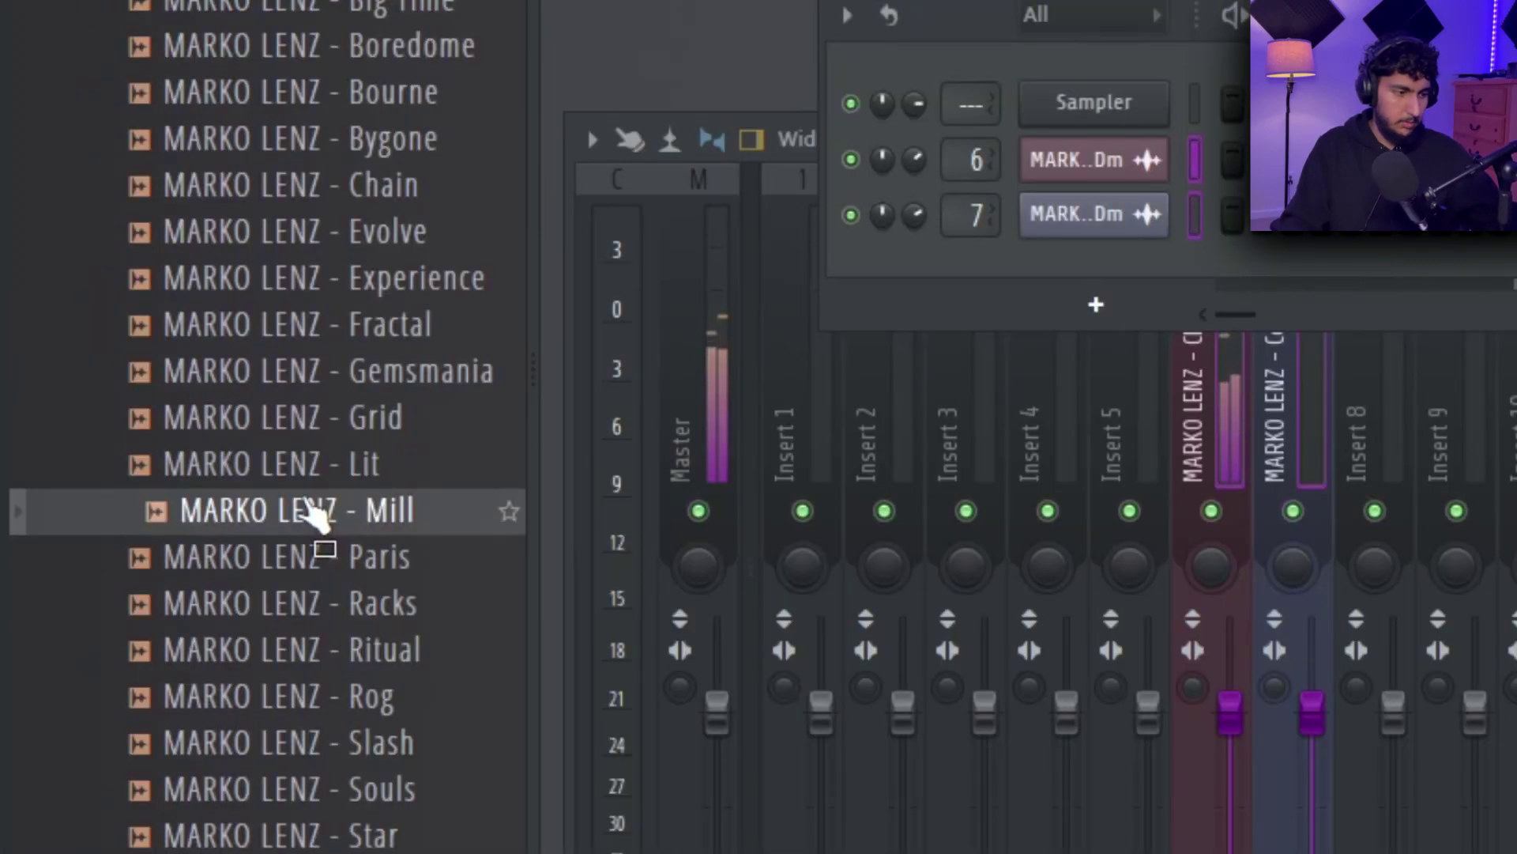
- Load the Mill pad one shot as a new channel and enable its volume envelope
left_click_drag(296, 522, 1010, 349)
left_click(1079, 268)
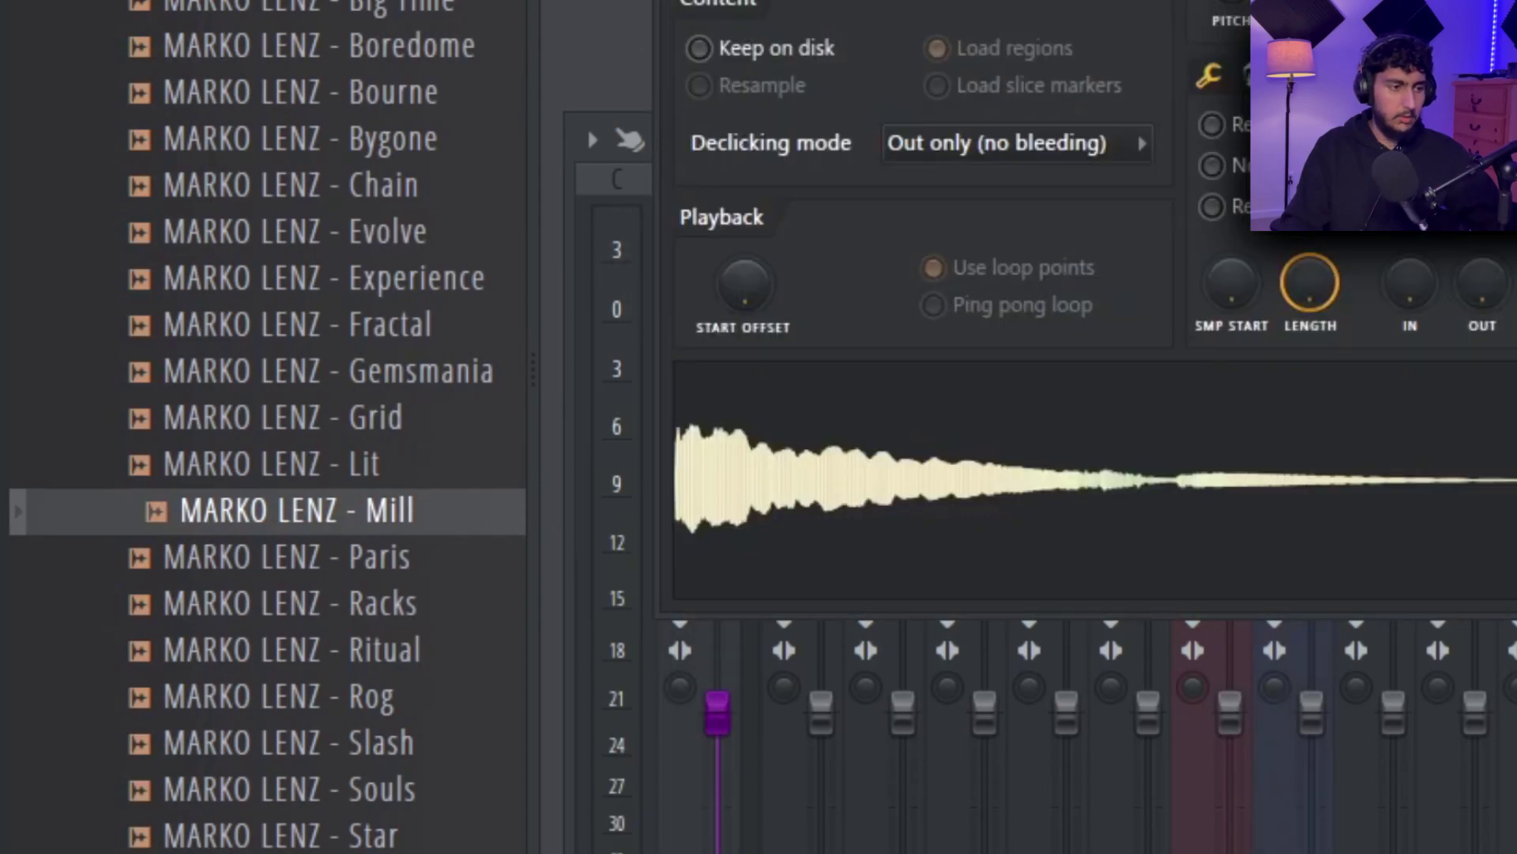
left_click(291, 116)
left_click(203, 248)
- Shape Mill's volume envelope with zero attack, hold and decay, full sustain and an adjusted release
left_click_drag(779, 211, 779, 261)
left_click_drag(893, 207, 893, 257)
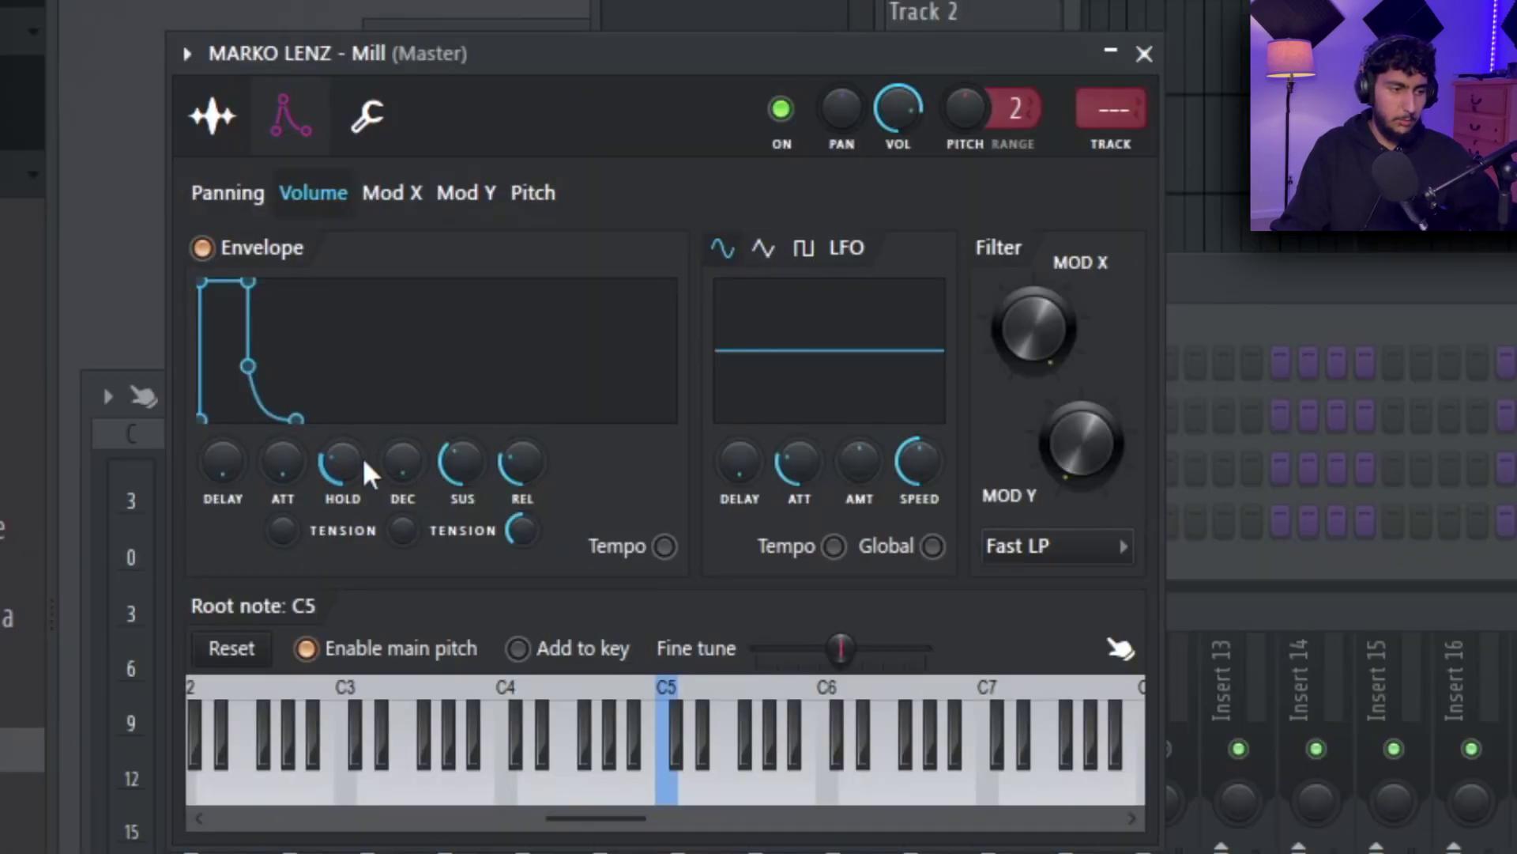
left_click_drag(362, 457, 365, 526)
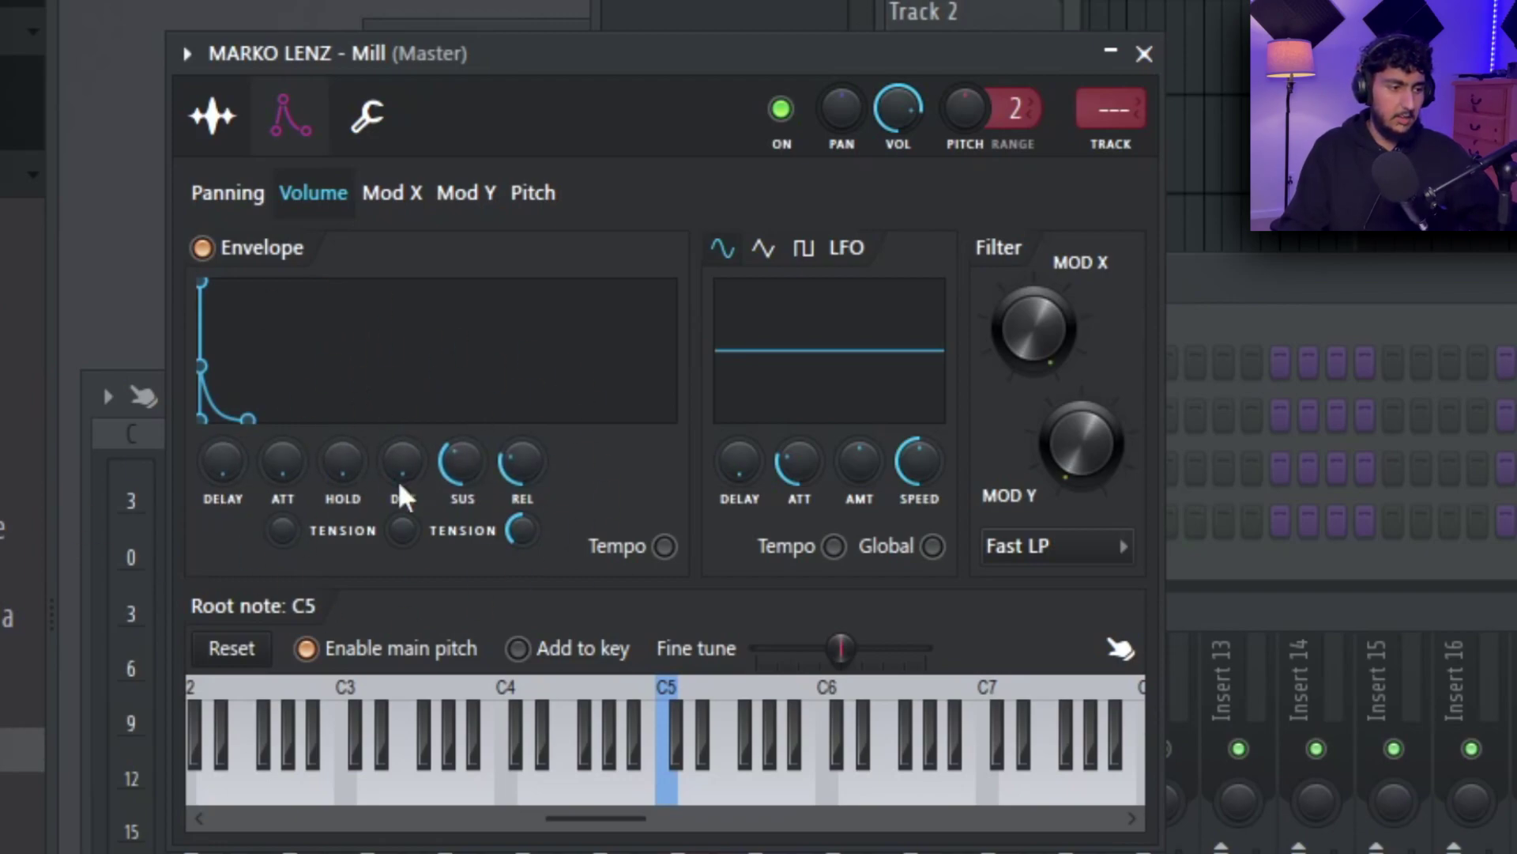
left_click(212, 116)
left_click(290, 119)
left_click_drag(472, 454, 472, 379)
left_click_drag(534, 467, 534, 423)
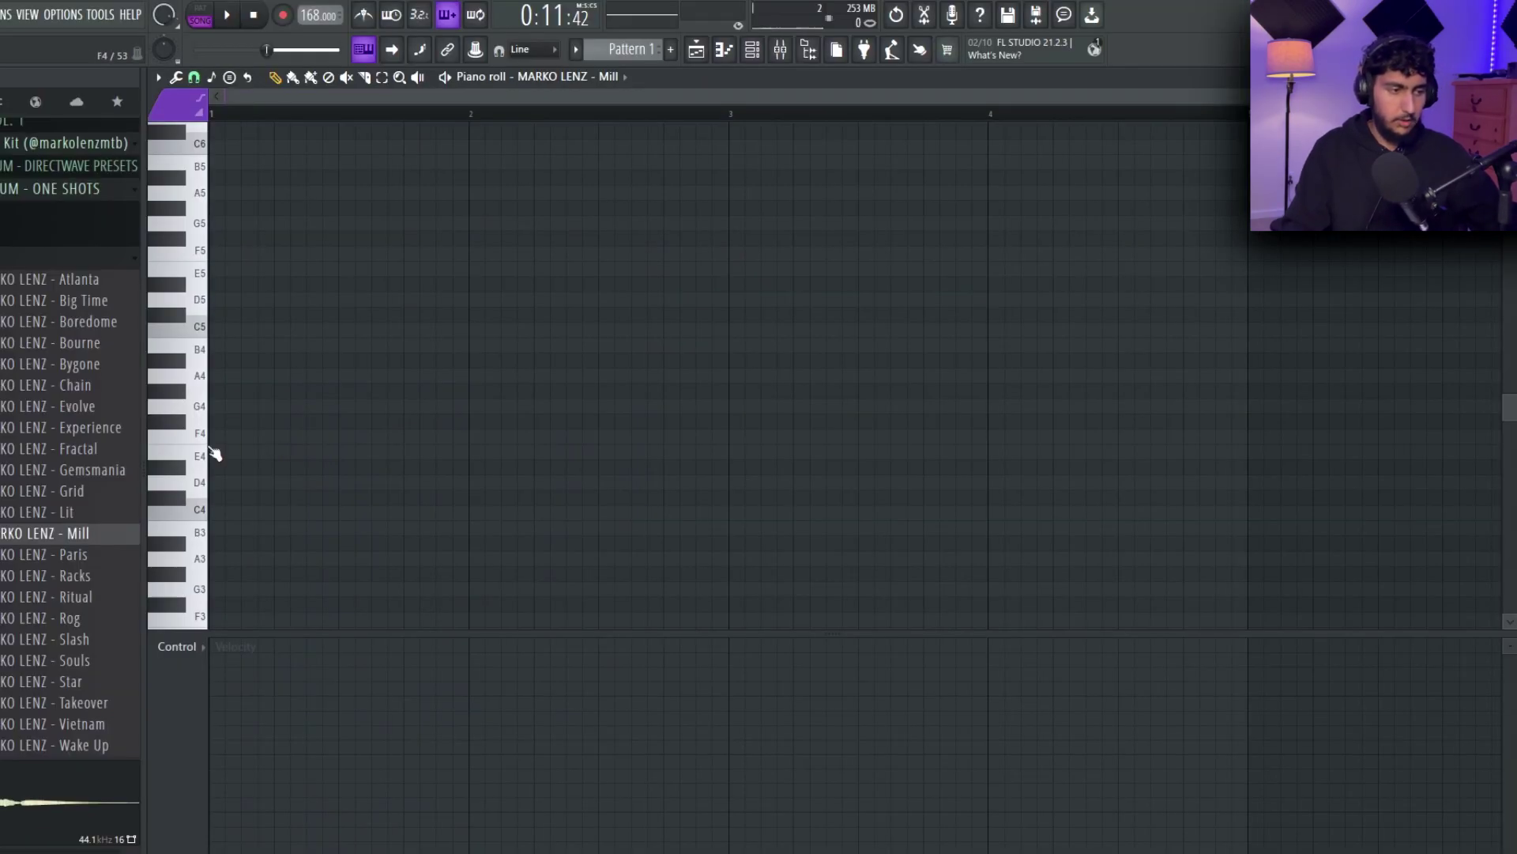
- Enter one-bar F4, G#4 and C4 notes in bar 1 of Mill's piano roll and play the chord
left_click(215, 436)
left_click(218, 375)
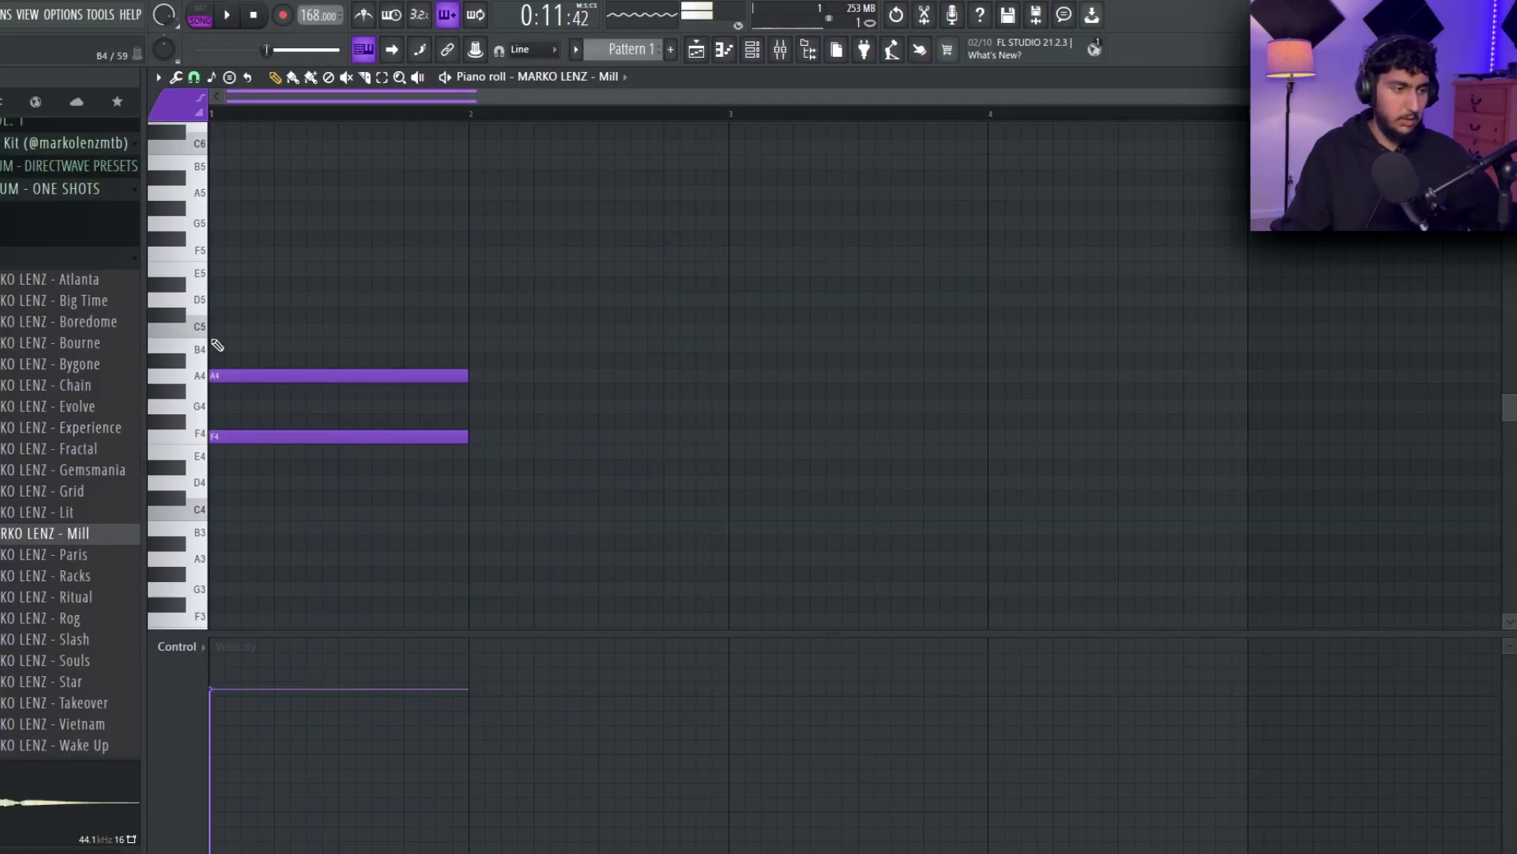
left_click_drag(229, 378, 229, 391)
left_click(265, 329)
left_click_drag(340, 329, 340, 512)
key("space")
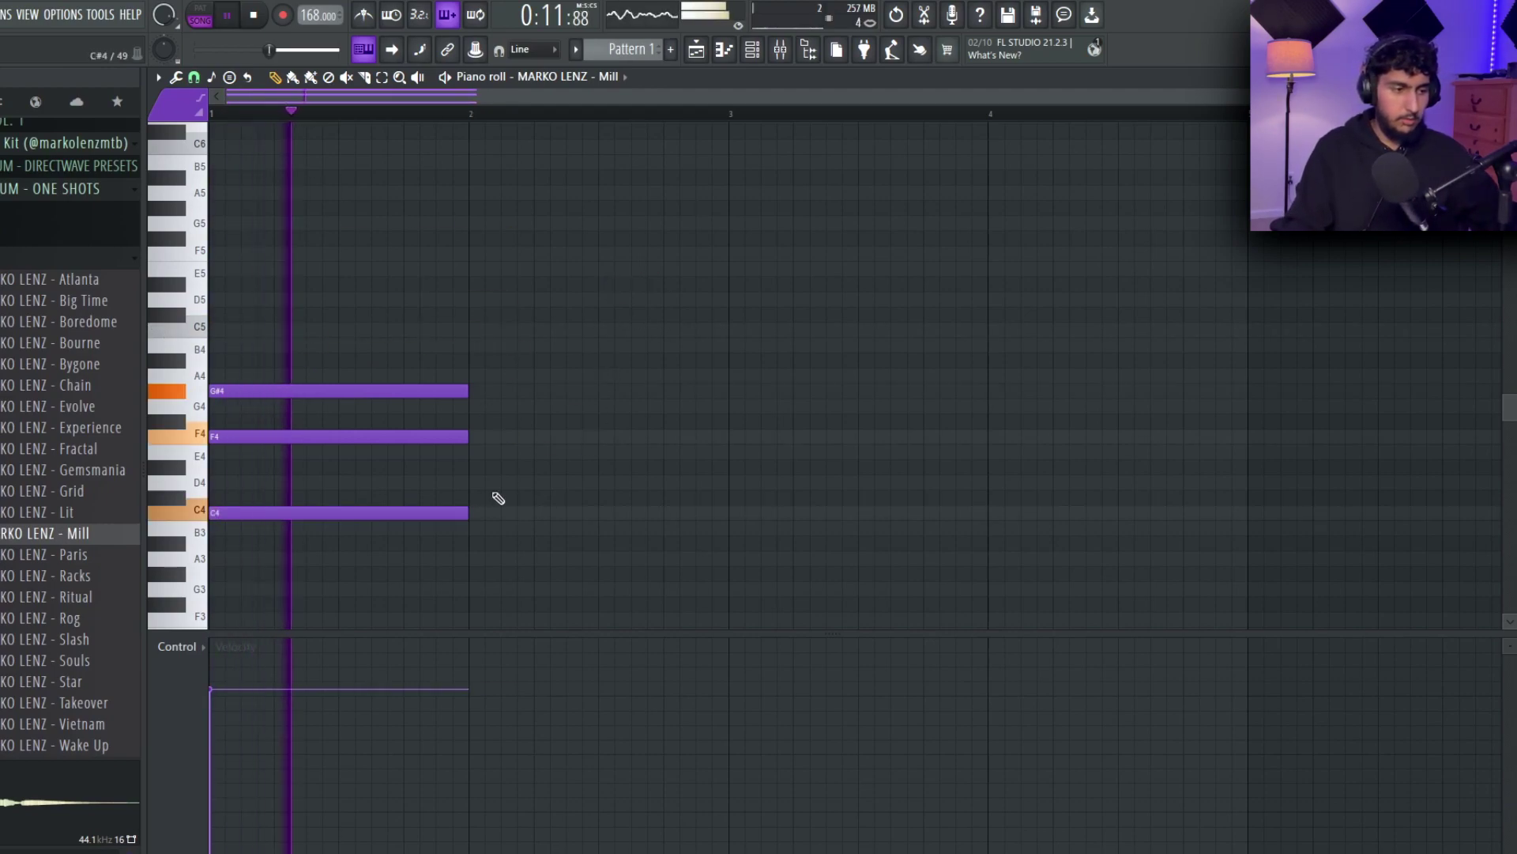
key("space")
- Delete the C4 note from the bar 1 chord and play the remaining two notes
right_click(447, 512)
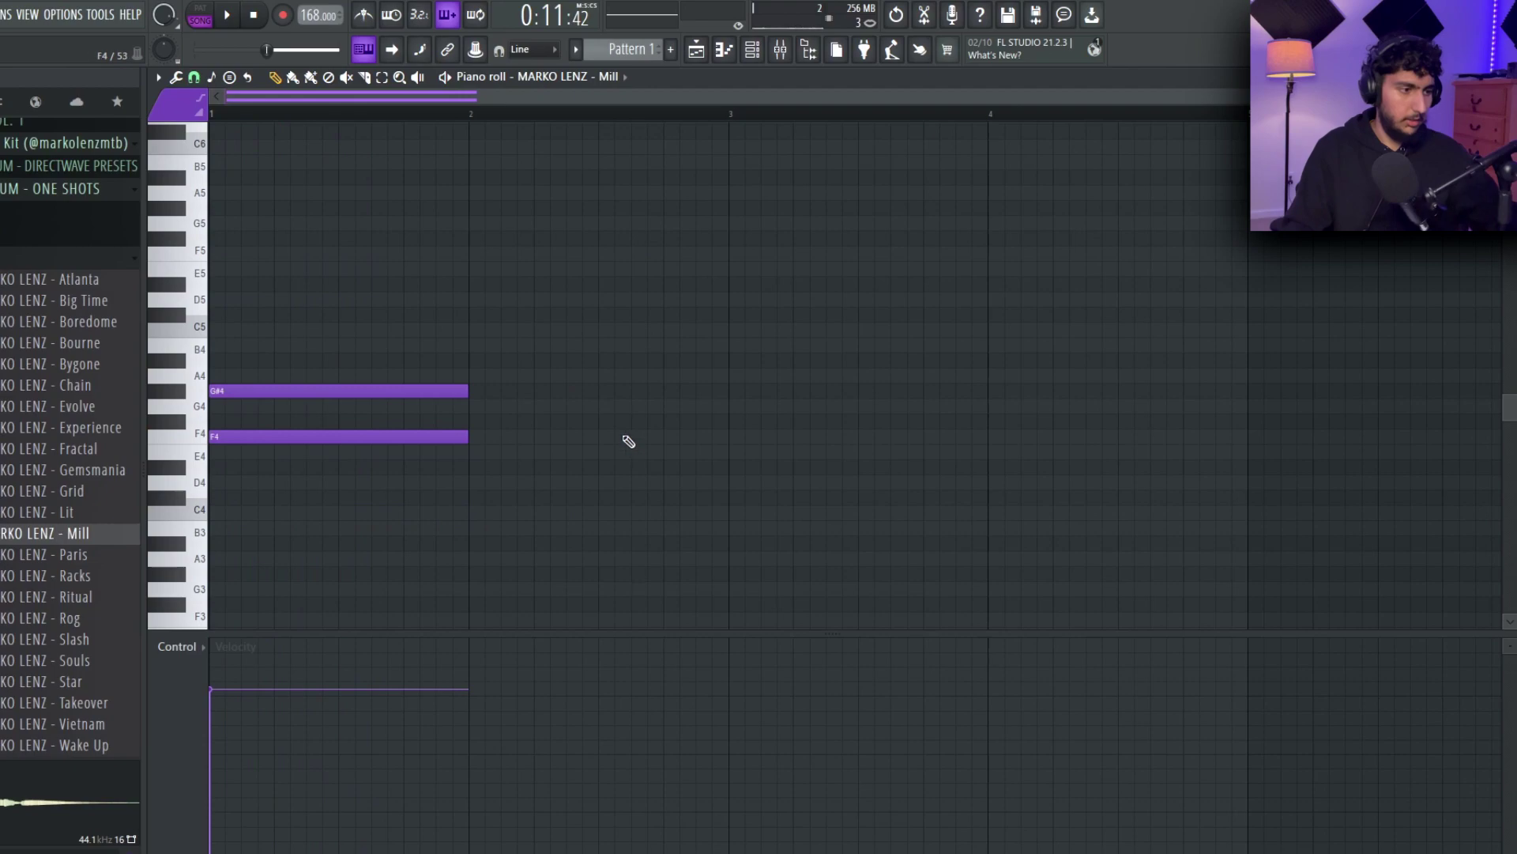
key("space")
key("ctrl+a")
key("ctrl+b")
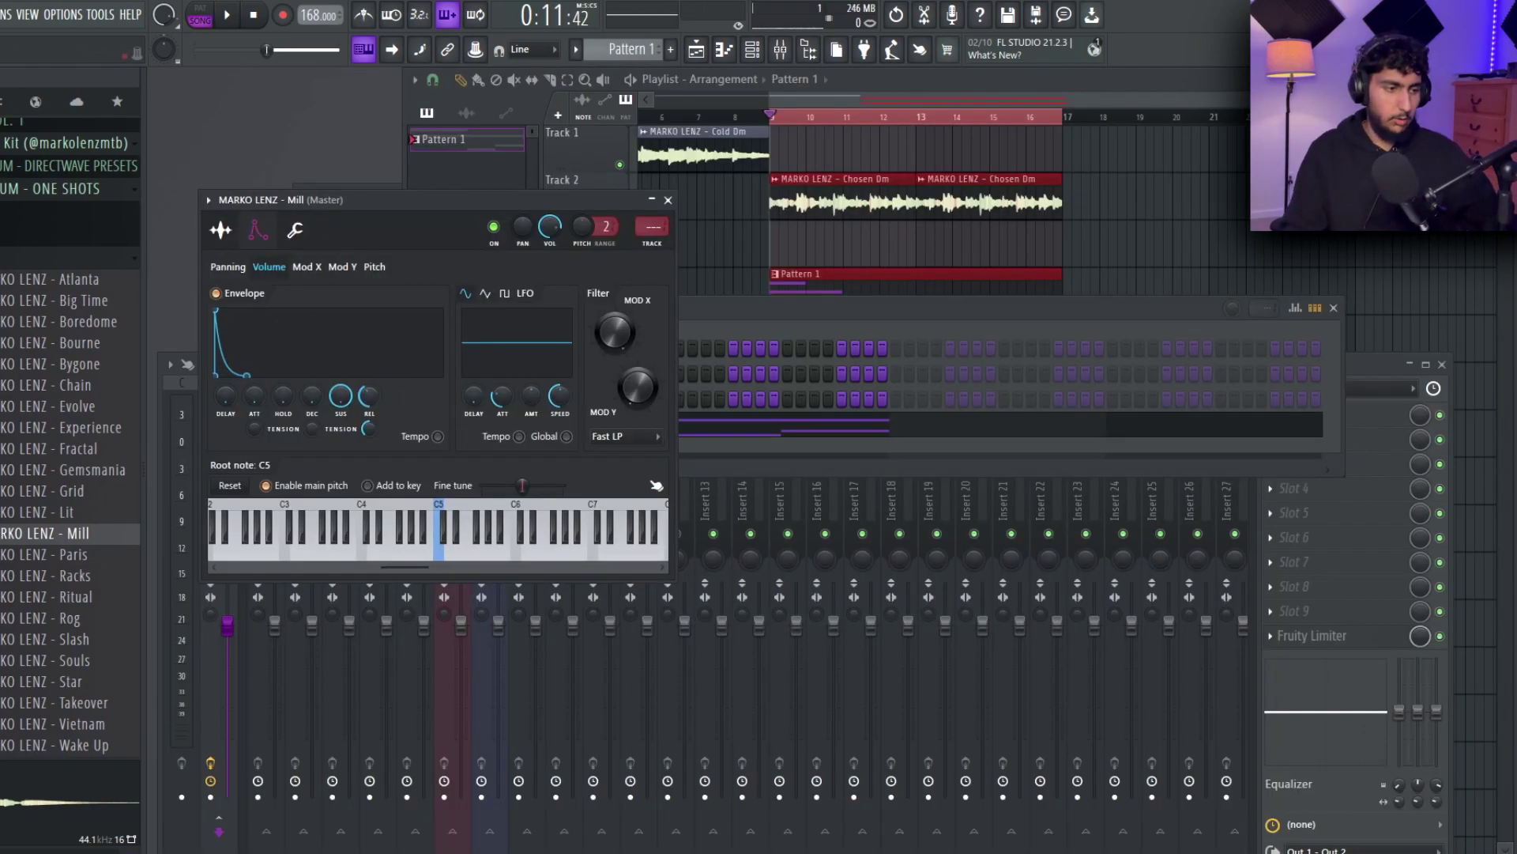
left_click(221, 229)
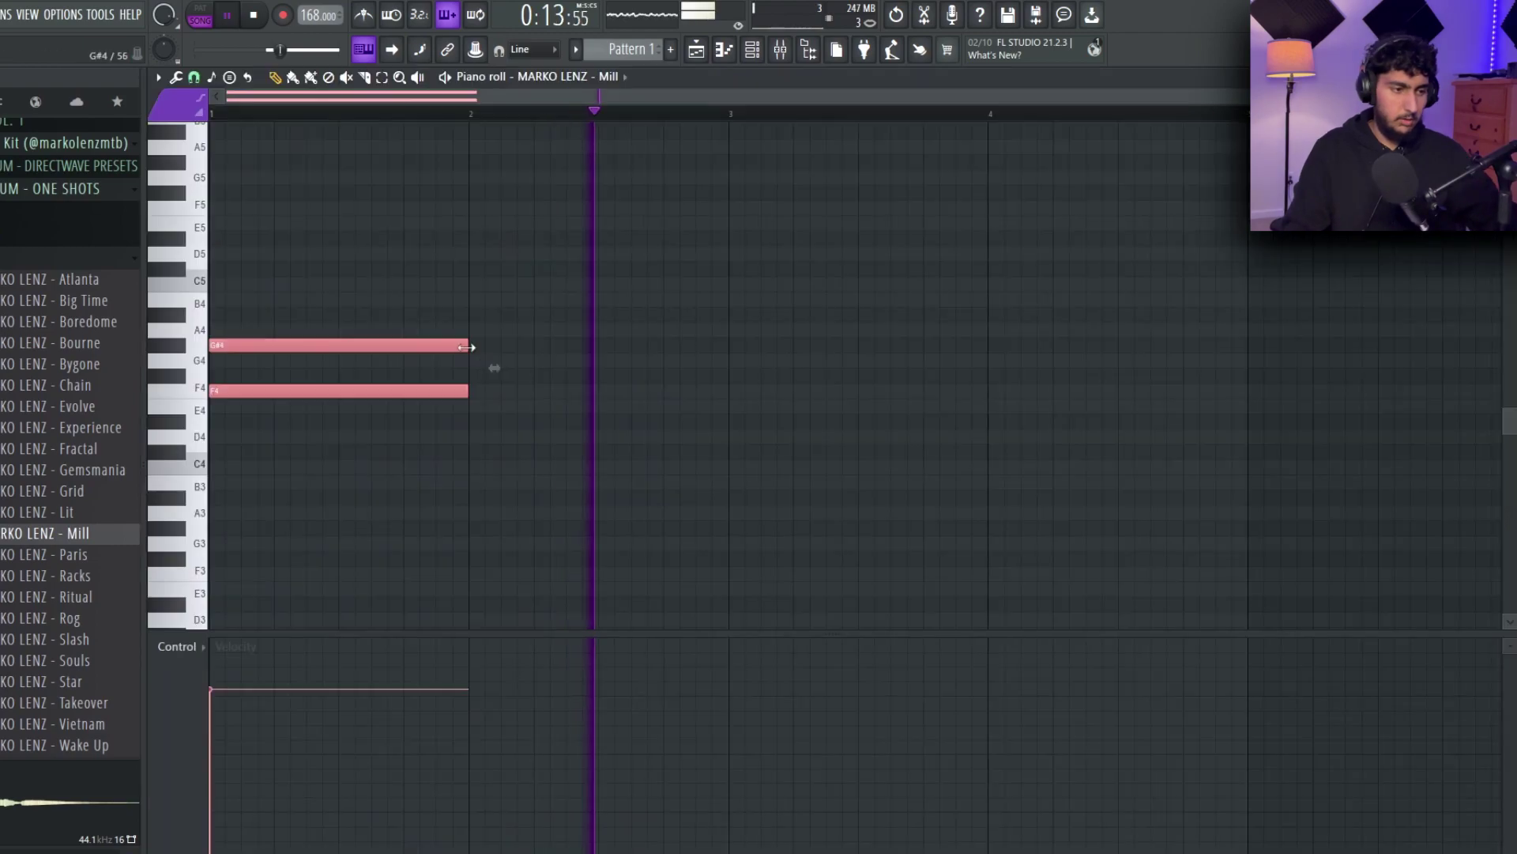
- Lengthen the F4 and G#4 notes to two bars and duplicate them to start at bar 3
left_click_drag(478, 361, 754, 362)
key("space")
key("ctrl+a")
key("ctrl+b")
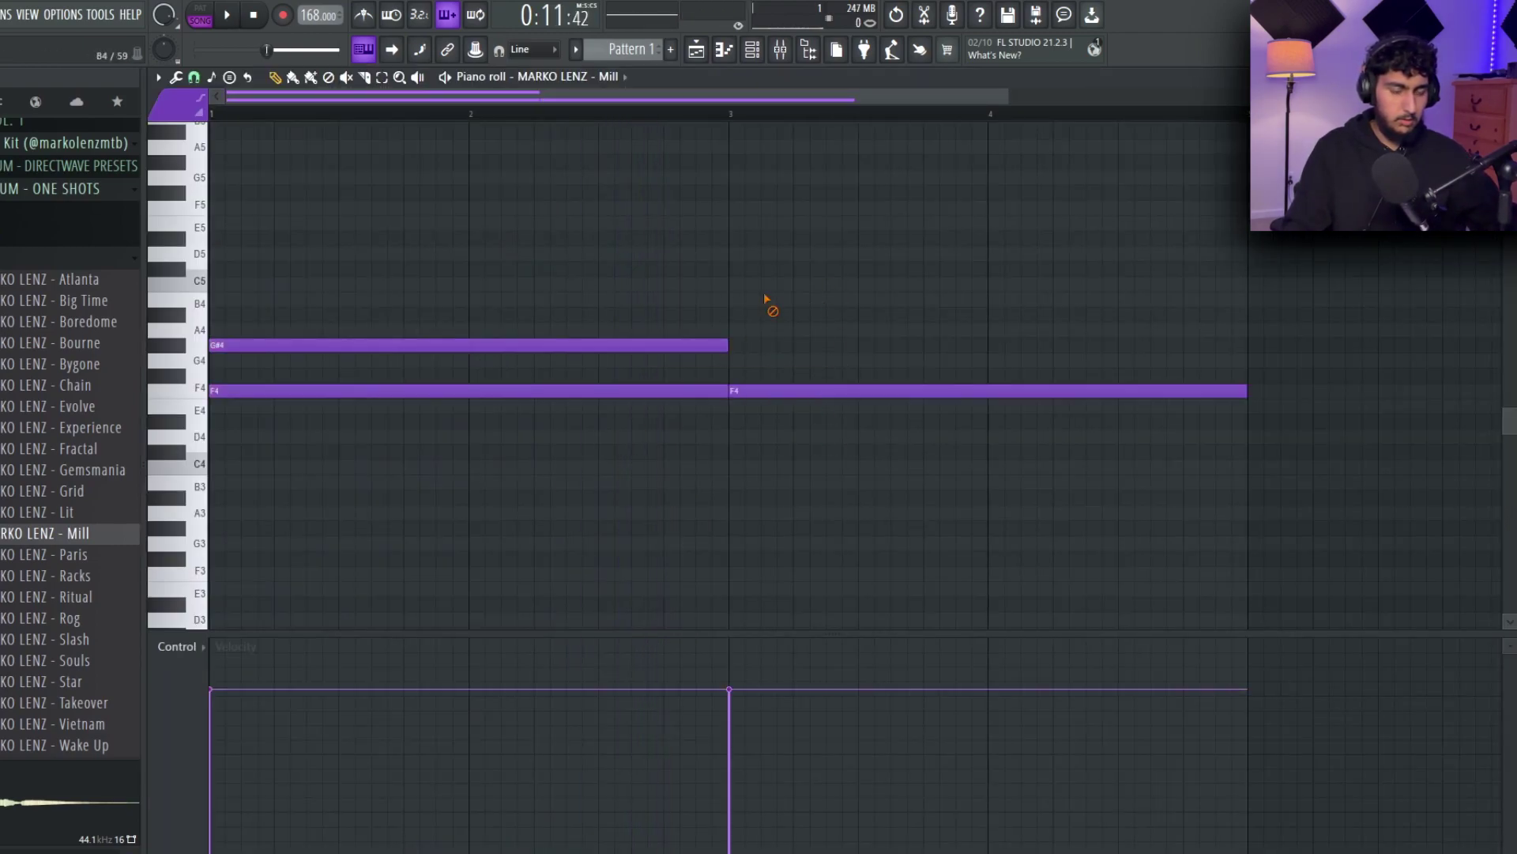
- Replace the upper note at bar 3 with a two-bar C5 and play the pattern
left_click_drag(804, 338, 771, 279)
left_click(909, 161, "ctrl")
scroll(908, 162, "down", 2)
key("space")
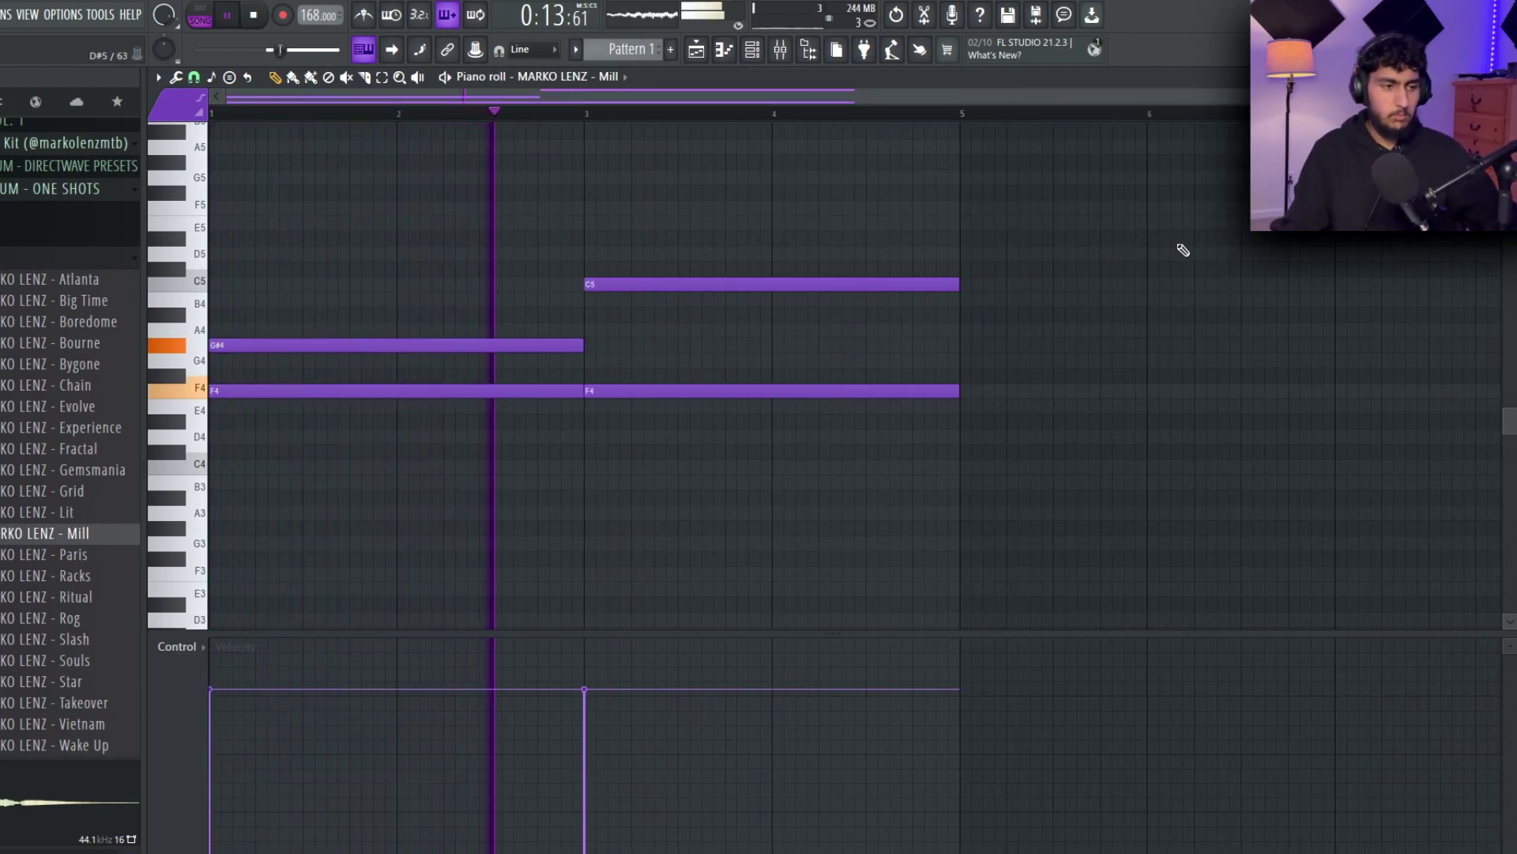
- Duplicate the four-bar phrase into bars 5 to 8 and raise the upper note at bar 5 to C#5
key("ctrl+a")
key("ctrl+b")
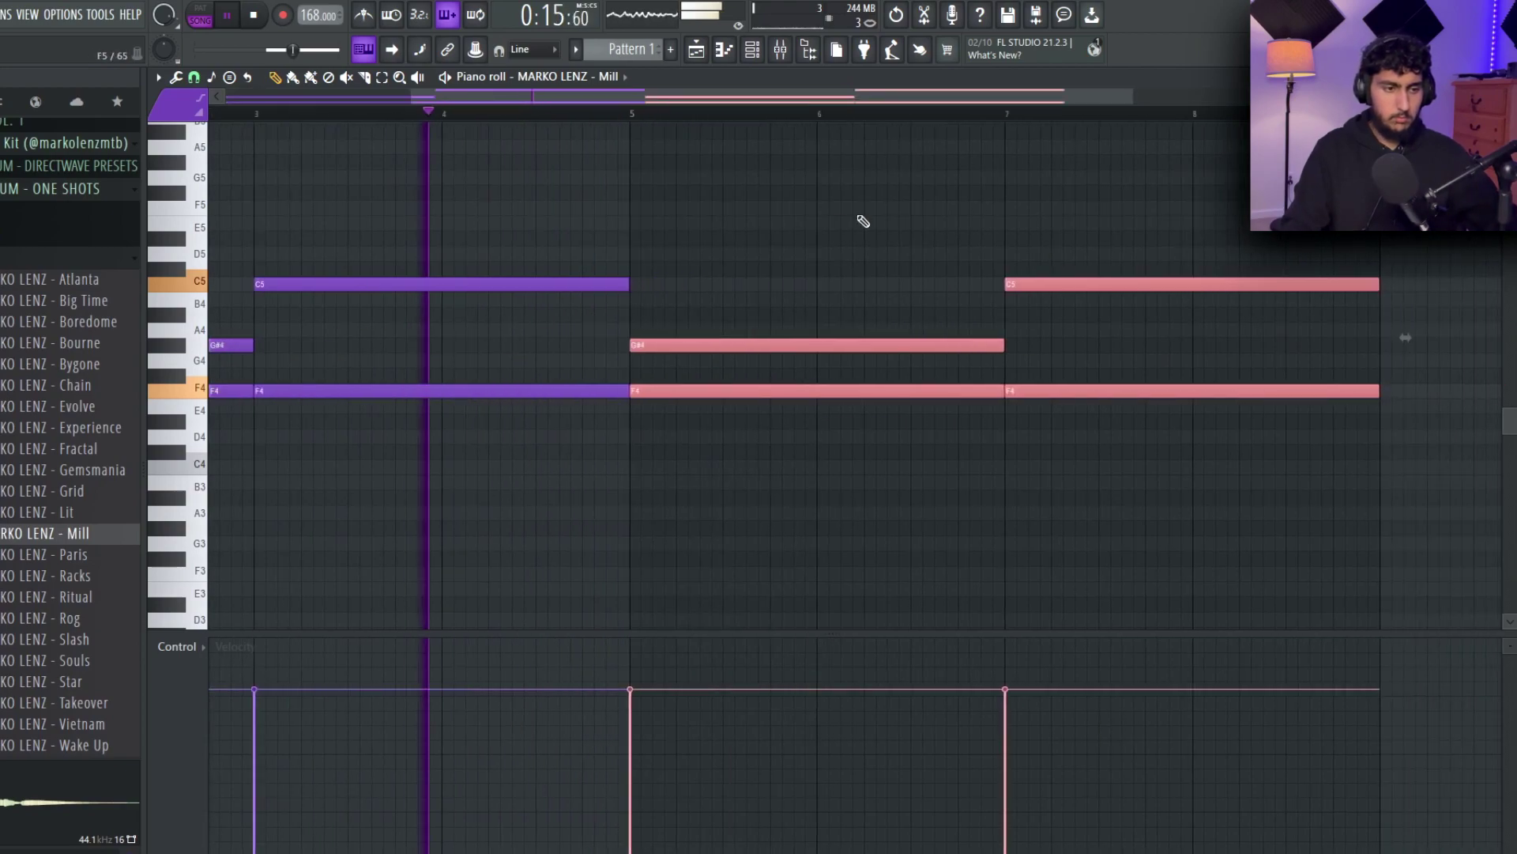
left_click(838, 212, "ctrl")
right_click(822, 202, "ctrl")
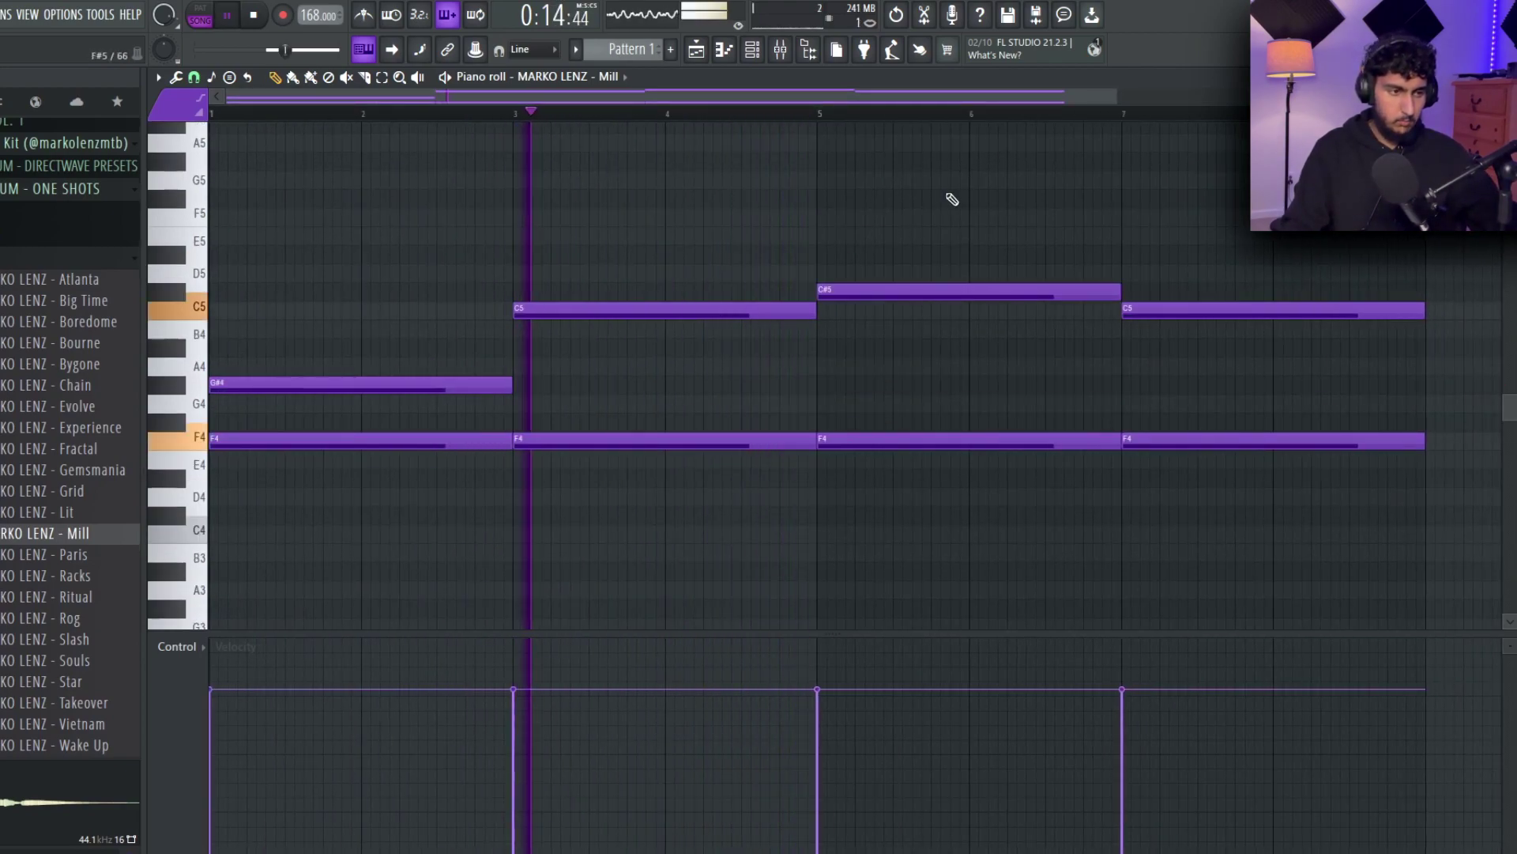
- Replace the upper notes from bar 5 onward with short A#4, G#4 and G4 notes and play the result
right_click(902, 289)
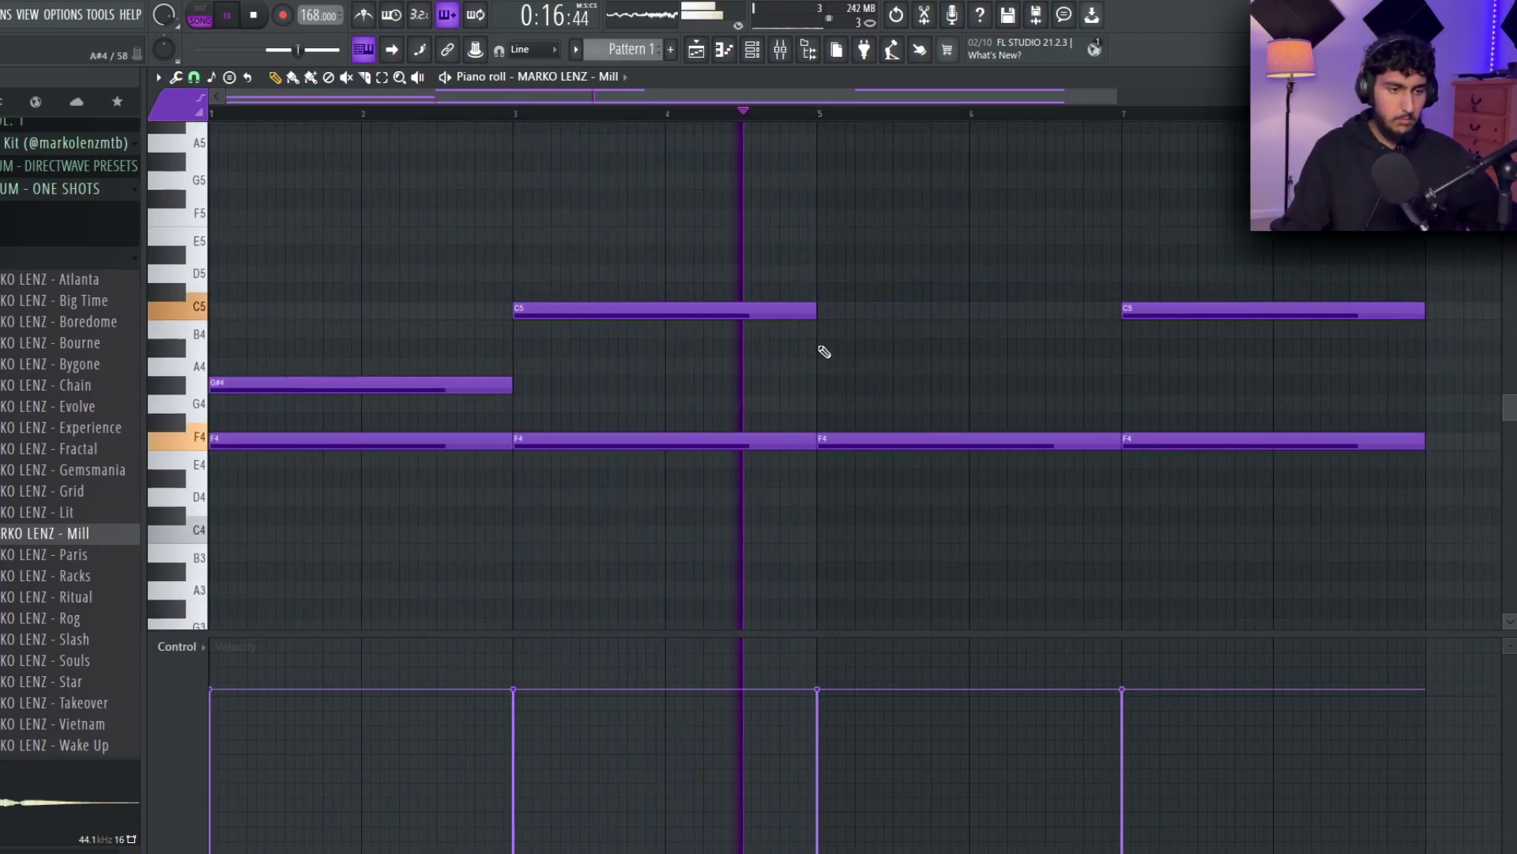
left_click(822, 348)
left_click_drag(1081, 254, 858, 244)
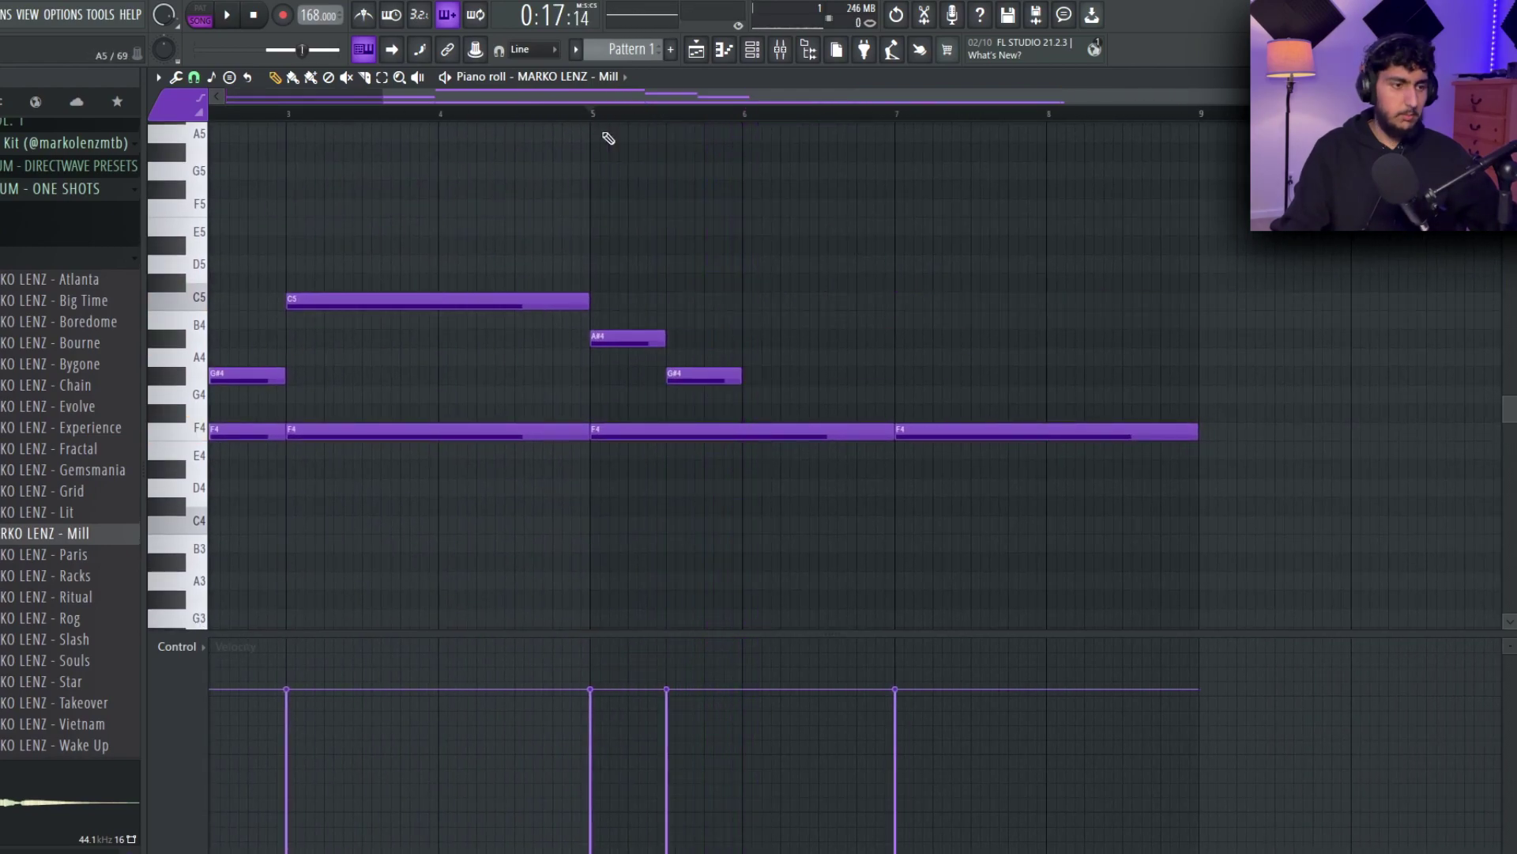
right_click(735, 378)
left_click(751, 376)
left_click_drag(840, 395, 577, 307)
key("space")
key("space")
key("space")
- Move the A#4, G#4 and G4 notes into bars 7 and 8, lengthening the A#4 to one bar
left_click(759, 332, "ctrl")
left_click_drag(927, 405, 588, 292)
left_click_drag(645, 338, 966, 341)
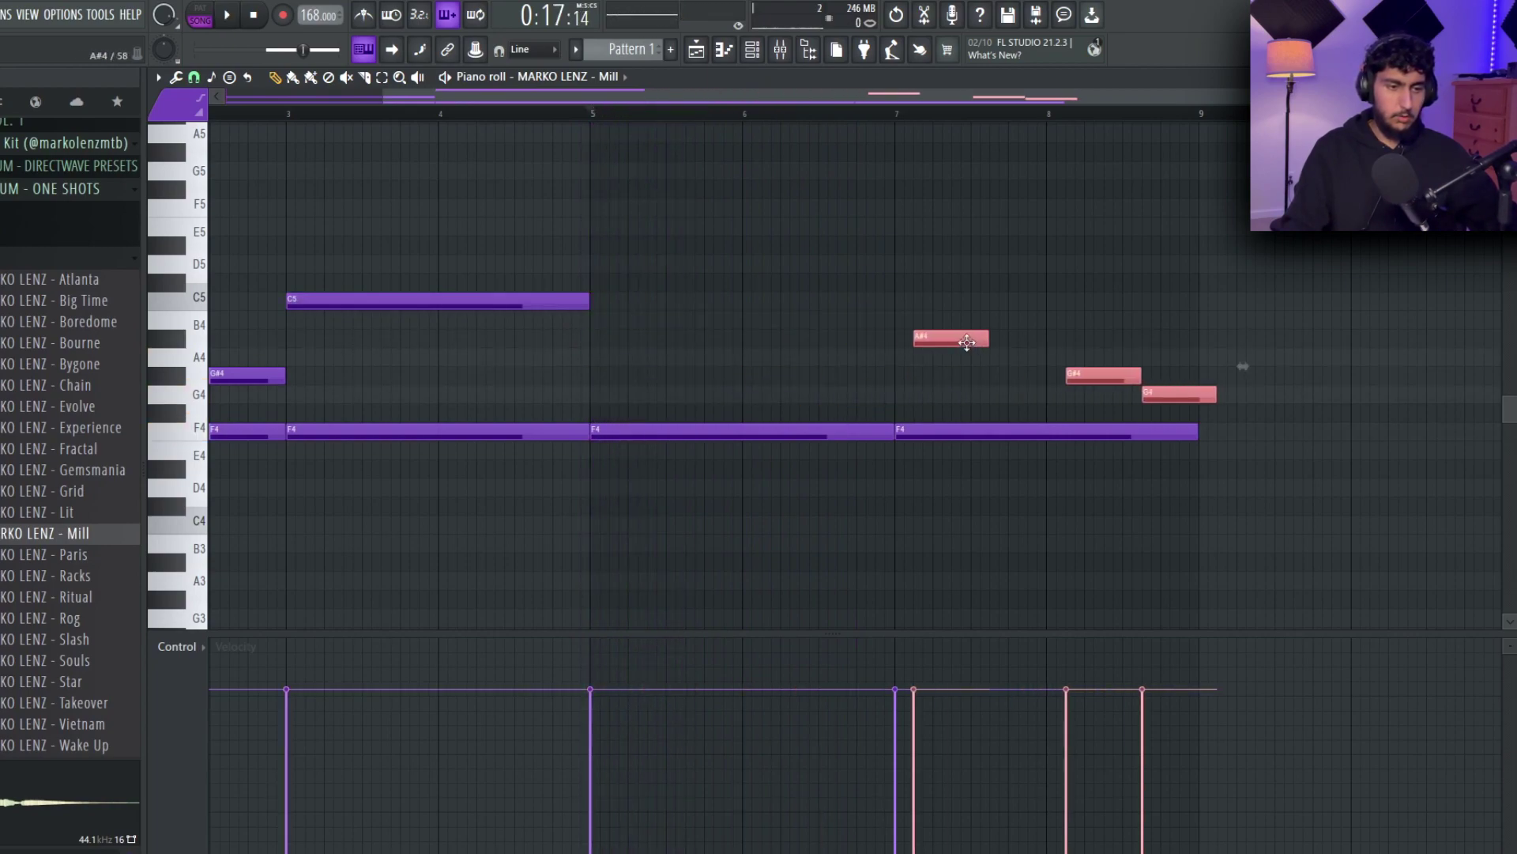
left_click(1027, 245)
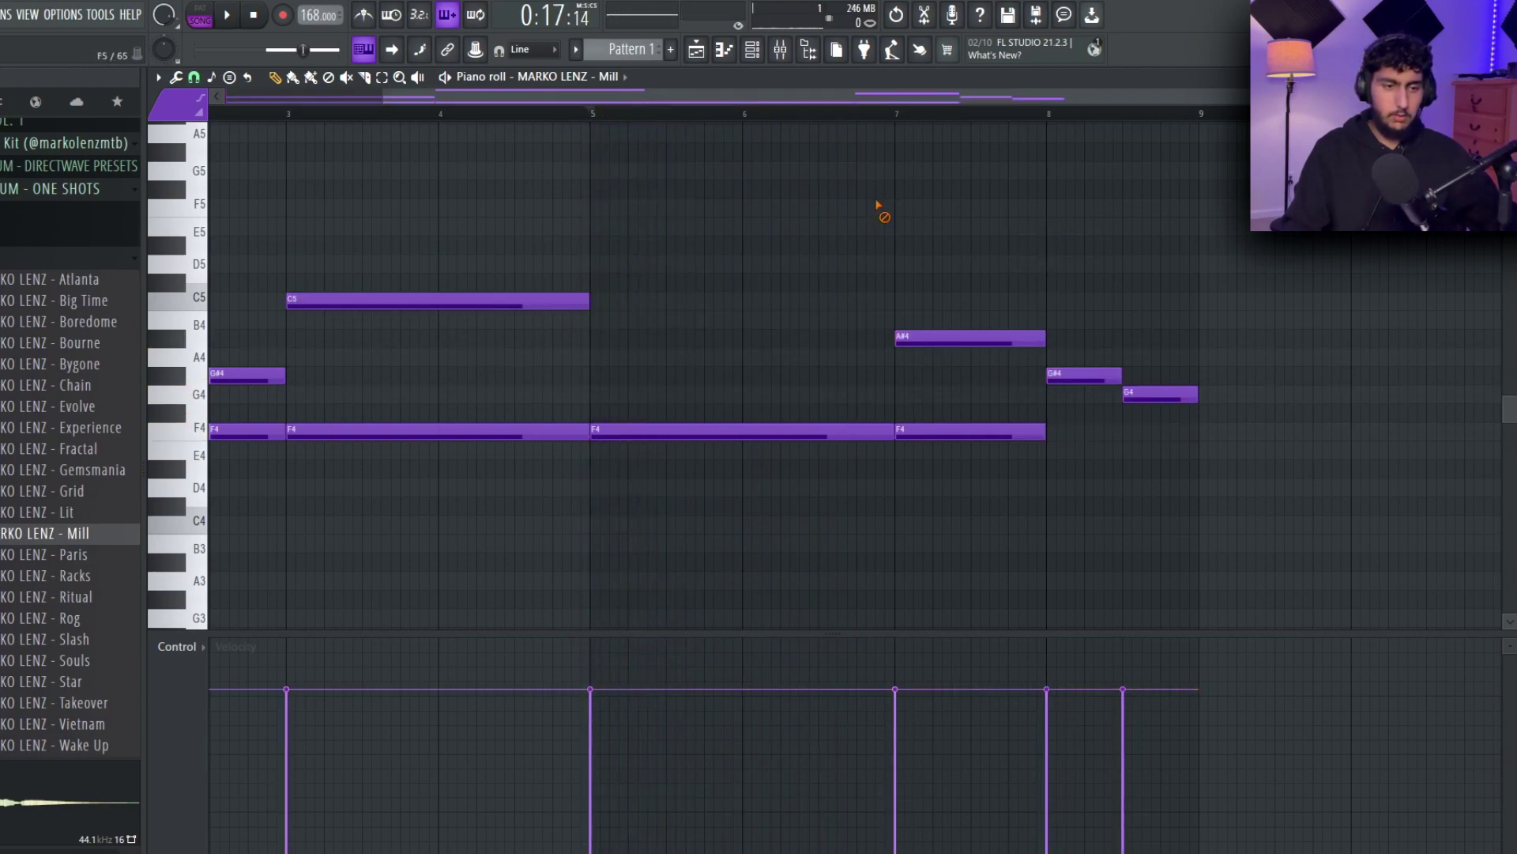
left_click_drag(1176, 386, 894, 327)
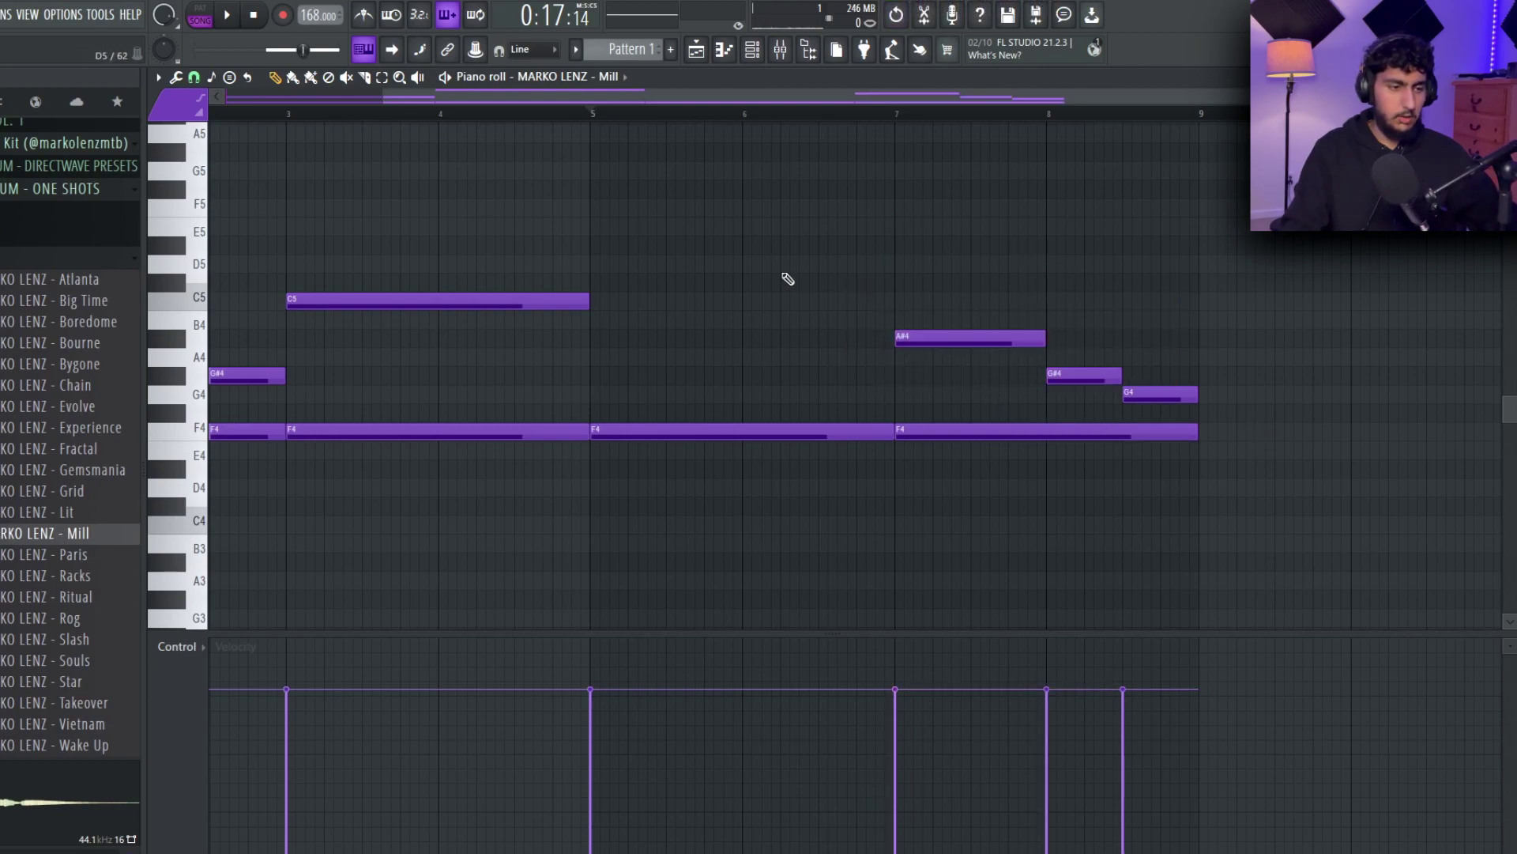
- Add a two-bar G#4 above the F4 at bar 5 and play back the eight-bar melody
scroll(807, 281, "down", 2)
right_click(719, 431)
left_click_drag(237, 427, 667, 430)
left_click(763, 518)
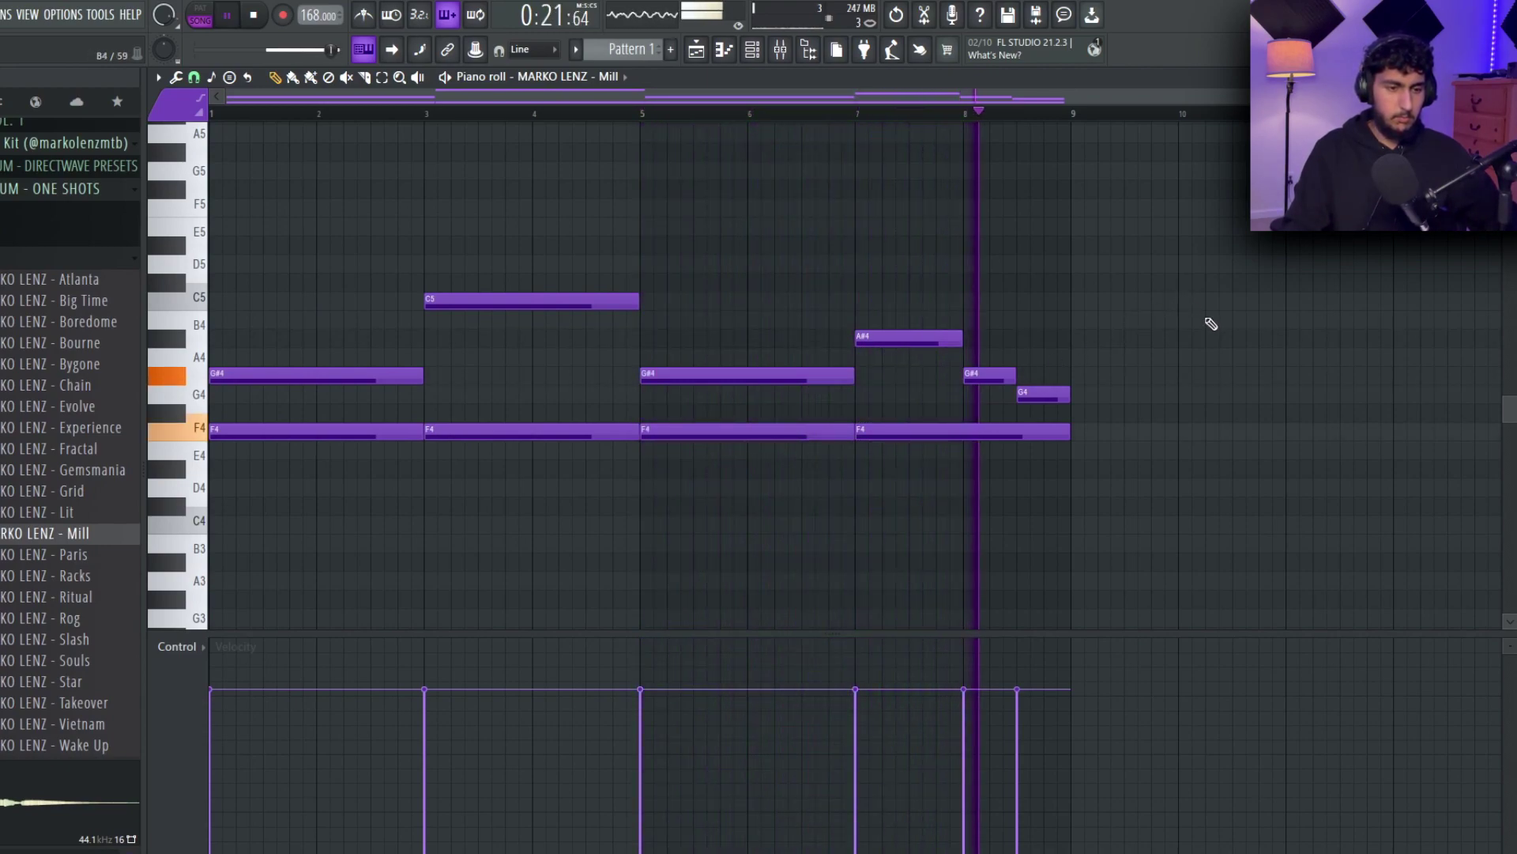
key("space")
scroll(1209, 324, "up", 1)
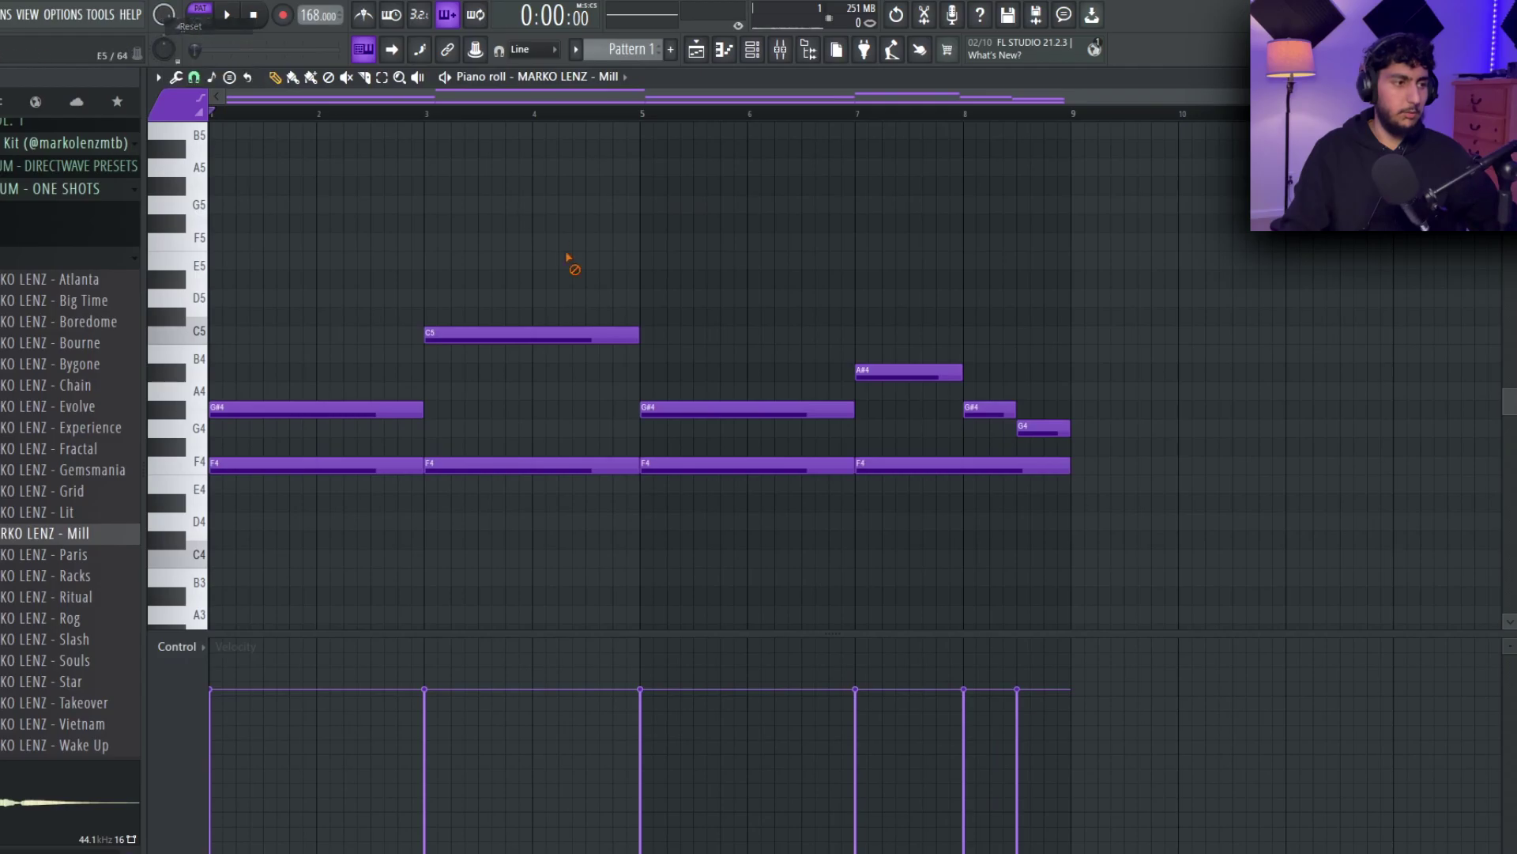
key("space")
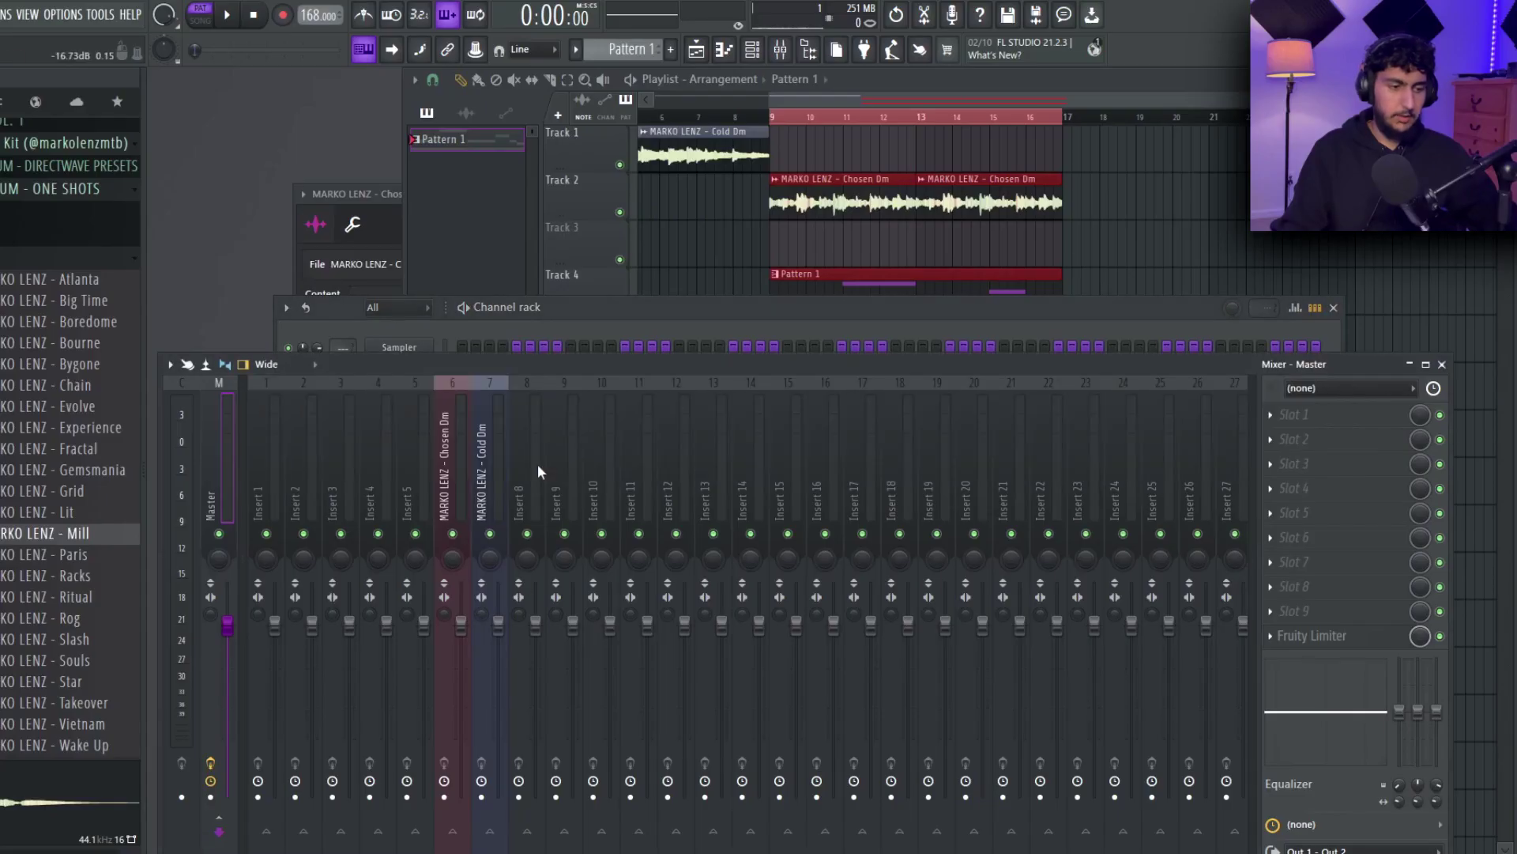
- Route the Mill channel to mixer Insert 8 and add Fruity Chorus to its track
left_click(535, 506)
key("ctrl+l")
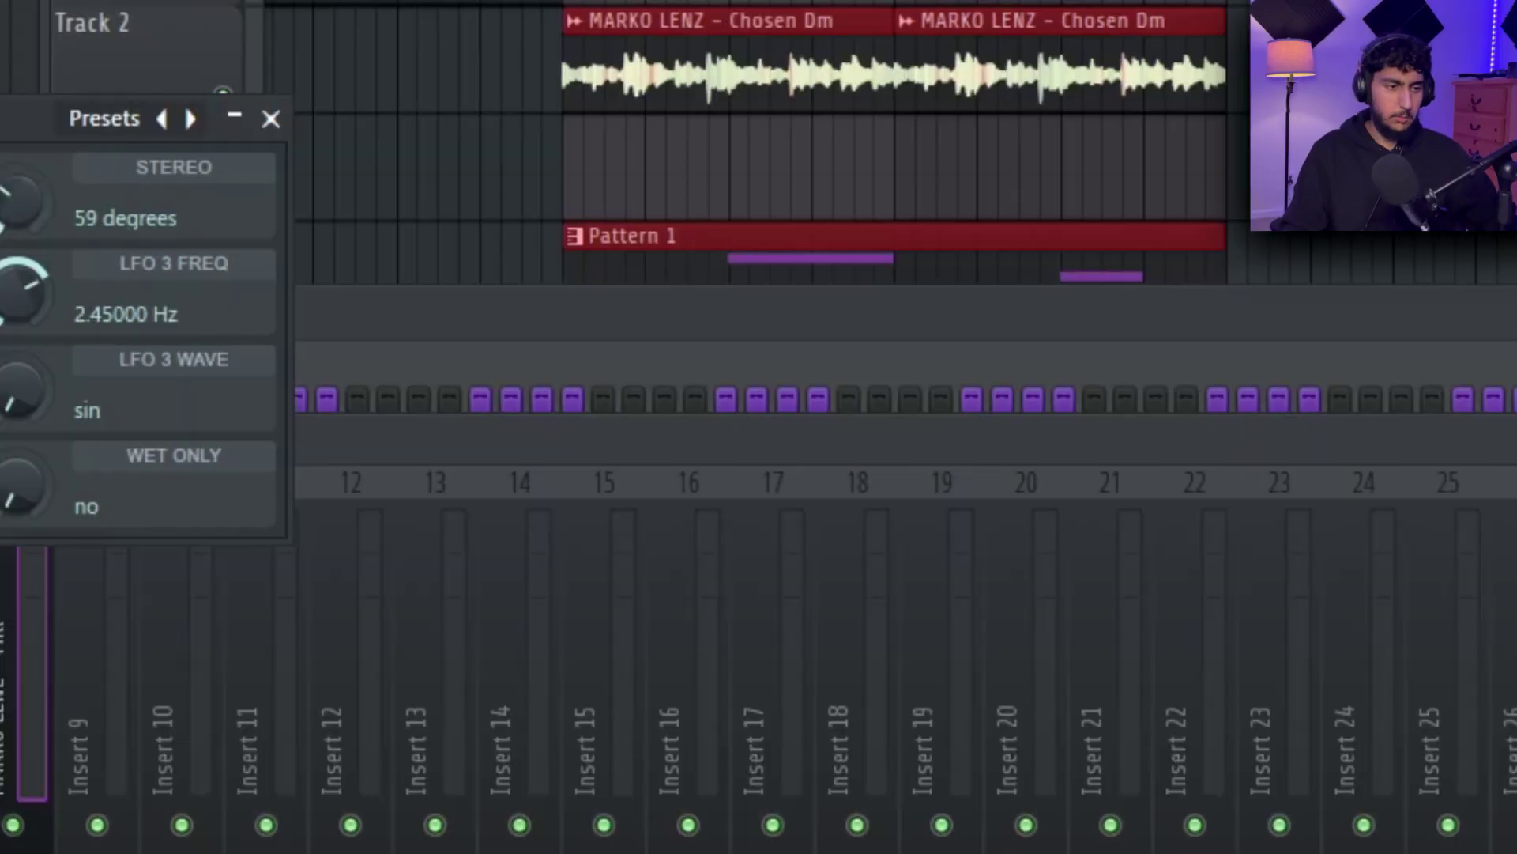
left_click_drag(490, 224, 889, 281)
- Step back through the Fruity Chorus presets from Low Enhance past CE Chorus, and adjust the effect's mix level
left_click(1040, 245)
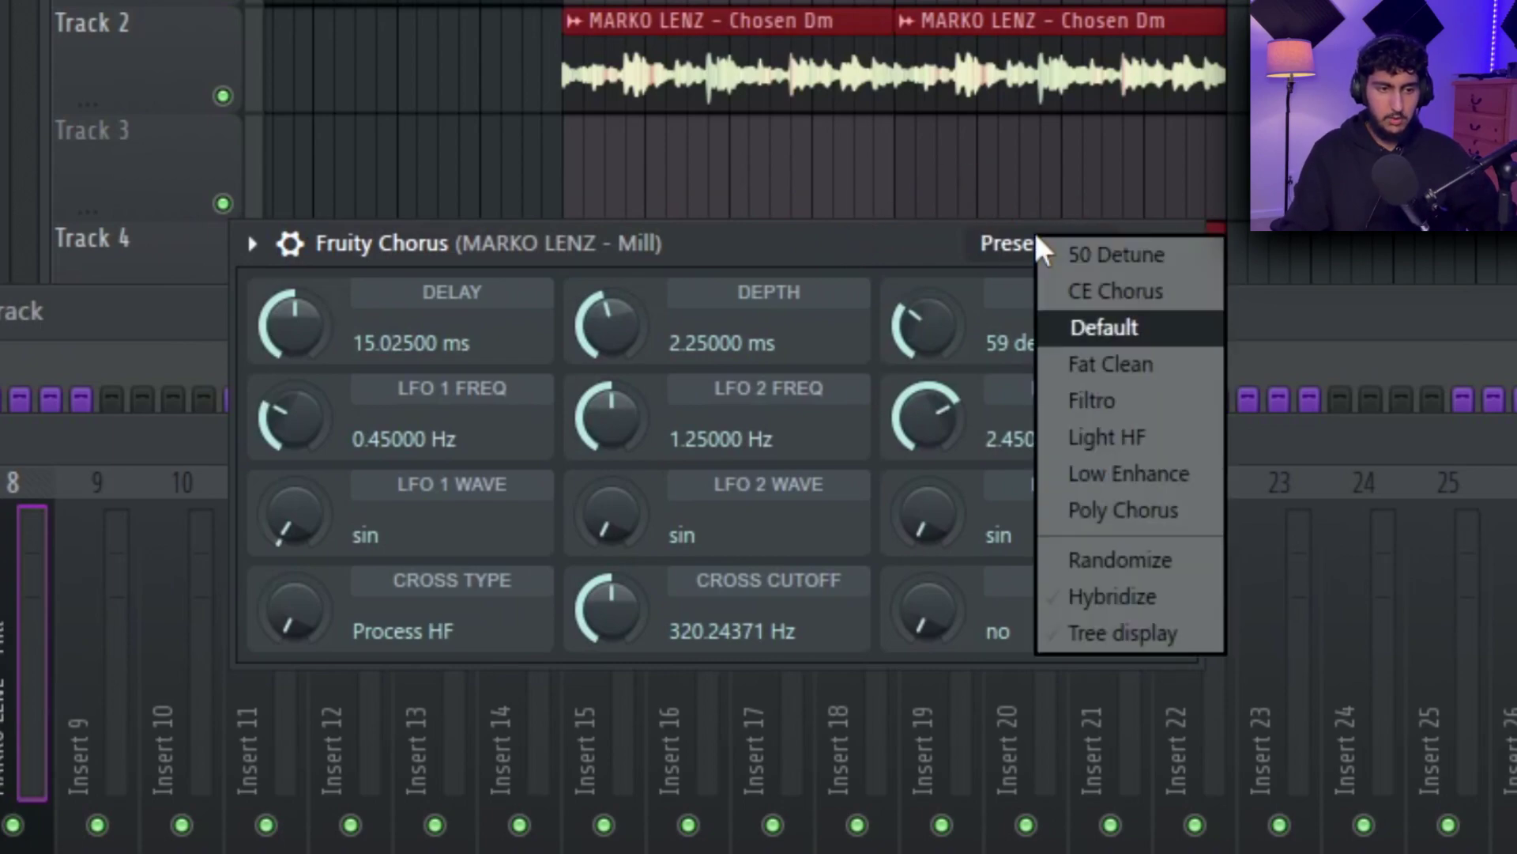
left_click(1128, 474)
left_click(1073, 245)
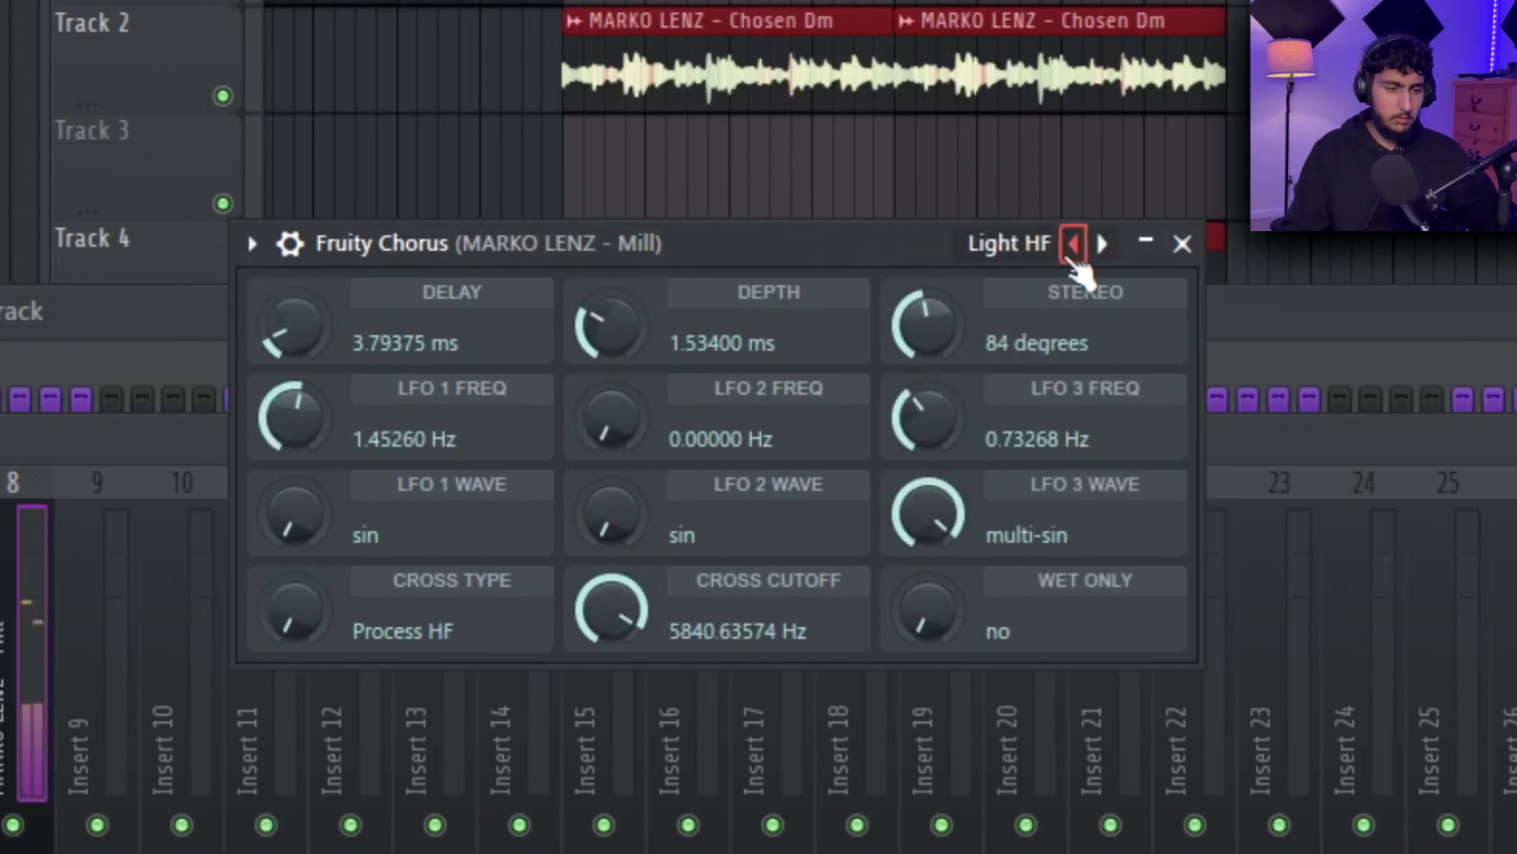
left_click(1073, 251)
left_click(1073, 251)
left_click(1073, 252)
left_click(1073, 251)
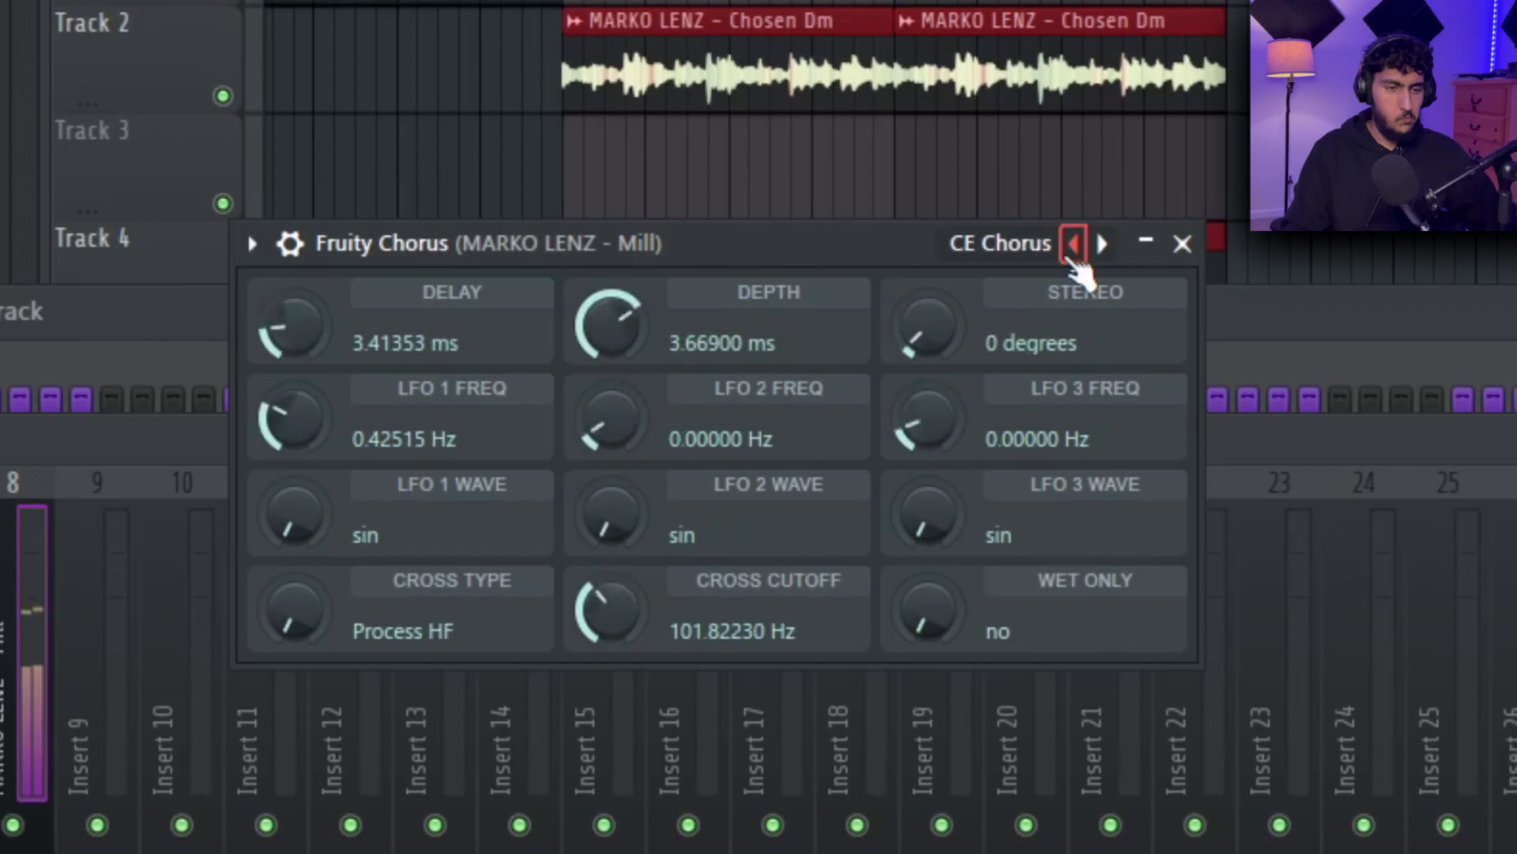
left_click(1073, 251)
left_click(1146, 247)
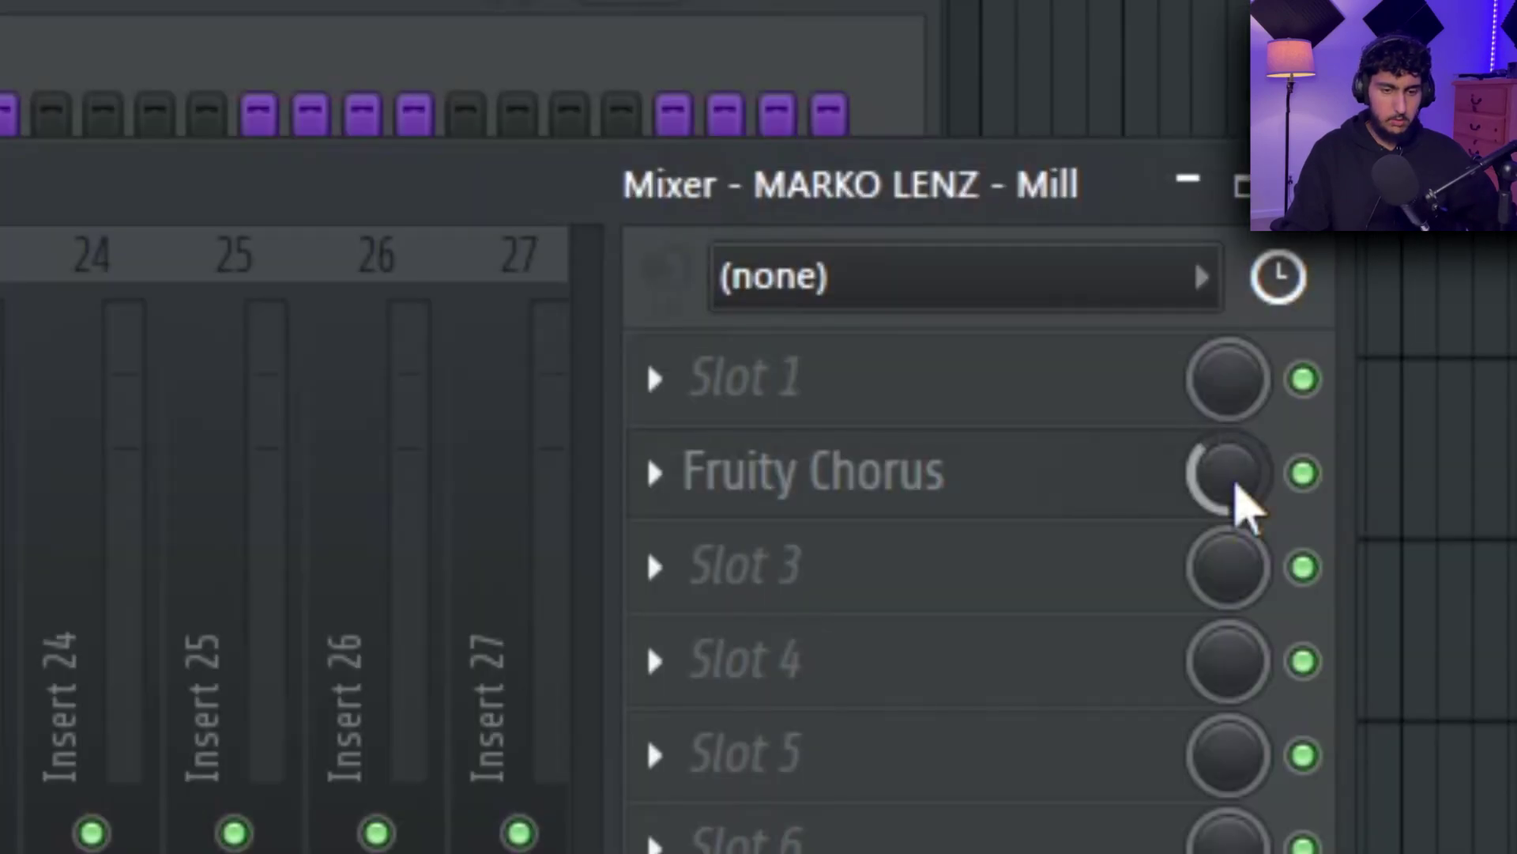
left_click_drag(1199, 493, 1199, 546)
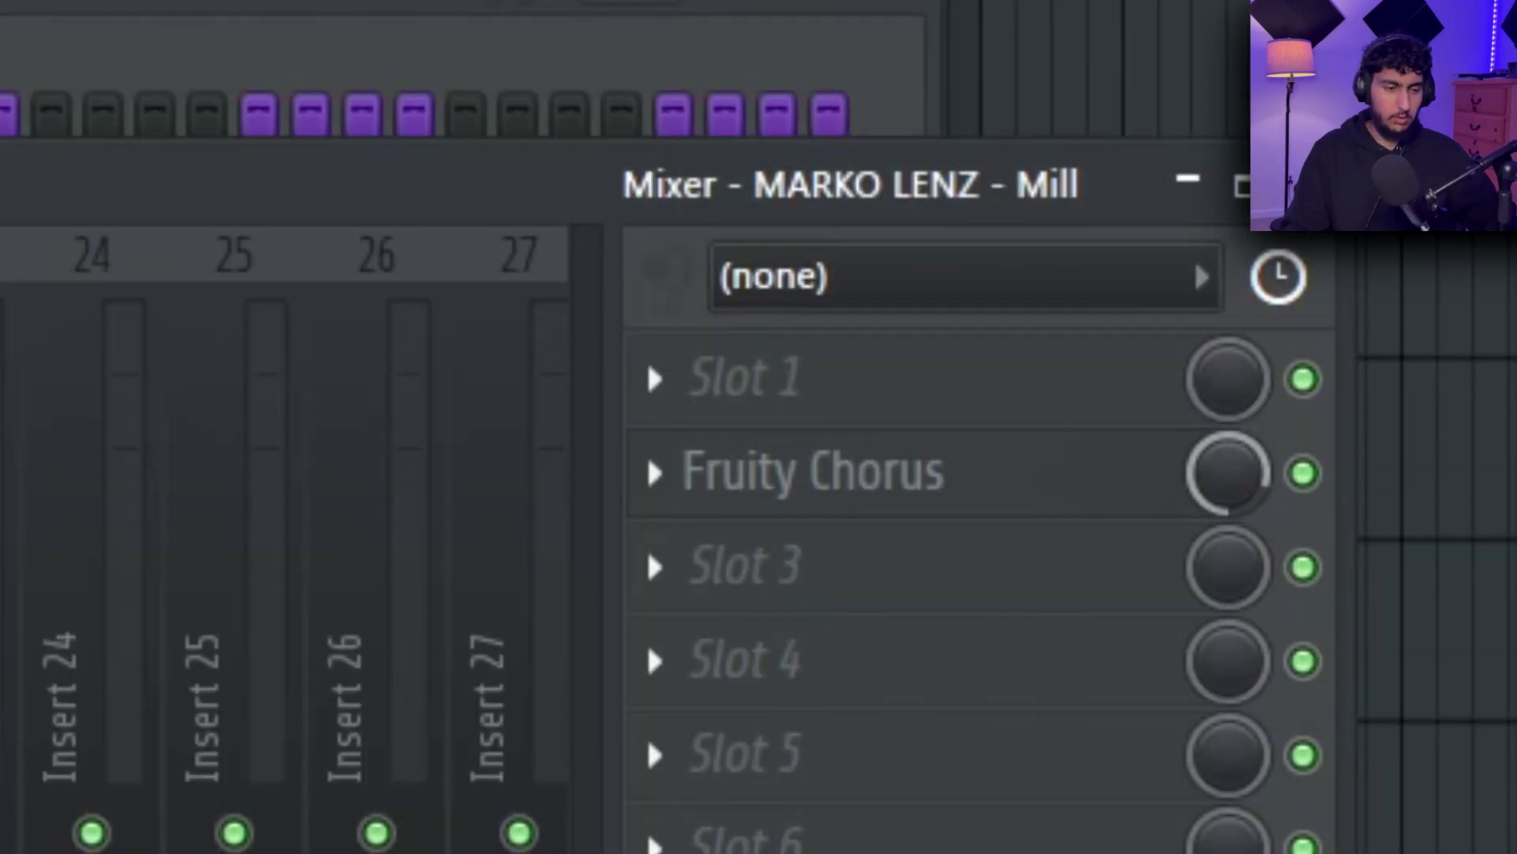
- Add Fruity Parametric EQ 2 and Fruity Reeverb 2 to Mill's mixer track, adjusting the EQ bands
left_click(808, 584)
left_click(632, 546)
left_click_drag(298, 439, 467, 630)
left_click_drag(845, 440, 861, 552)
key("space")
left_click(1285, 163)
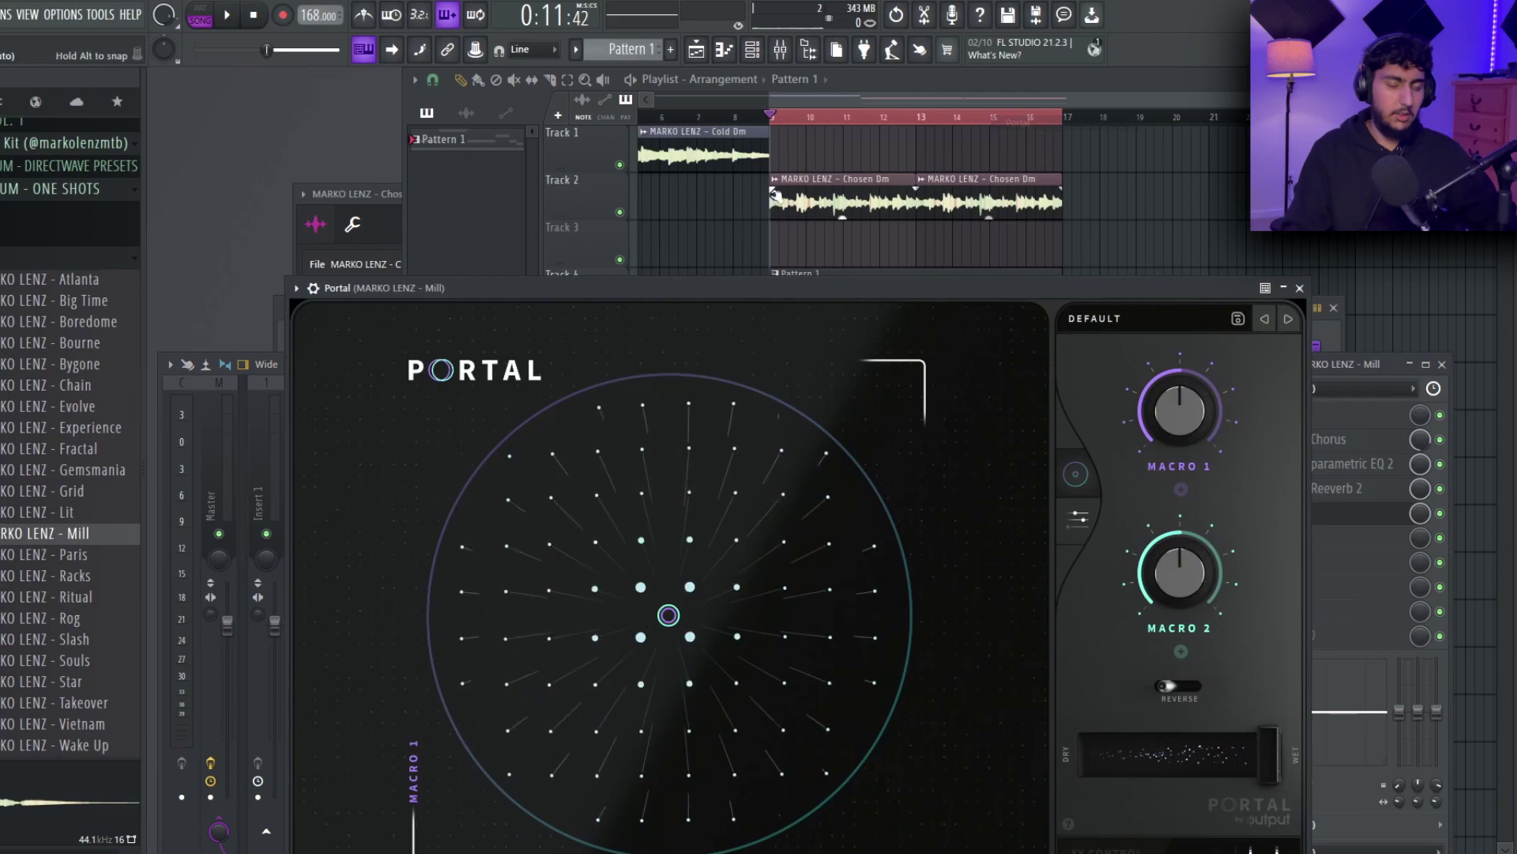
- Load the Dragon preset from the Portal Presets bank in the Portal effect on the Mill track
left_click_drag(732, 289, 790, 145)
left_click(1161, 176)
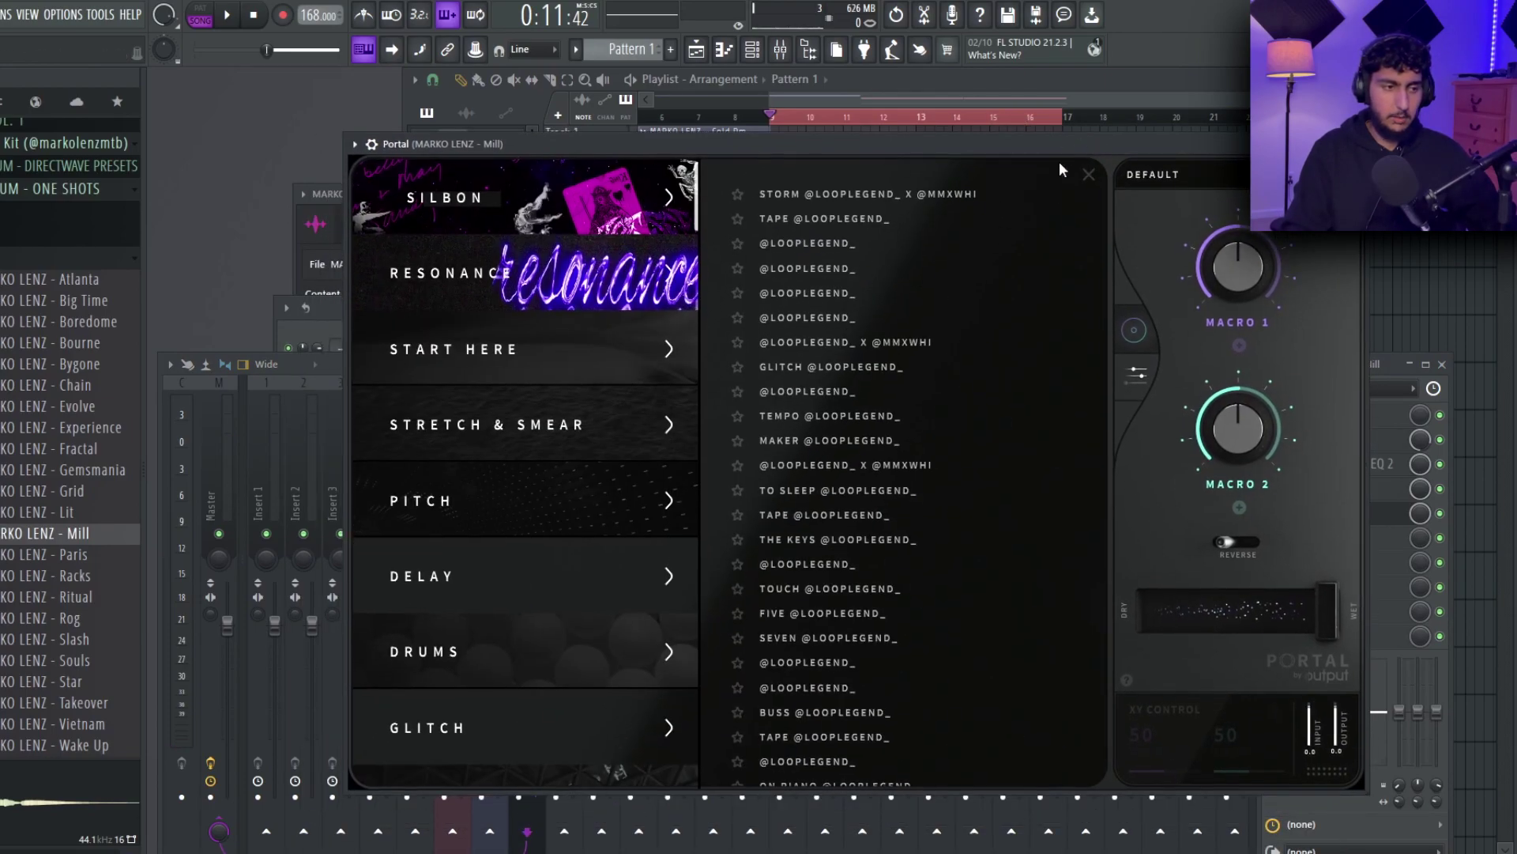
scroll(508, 357, "down", 5)
left_click(413, 510)
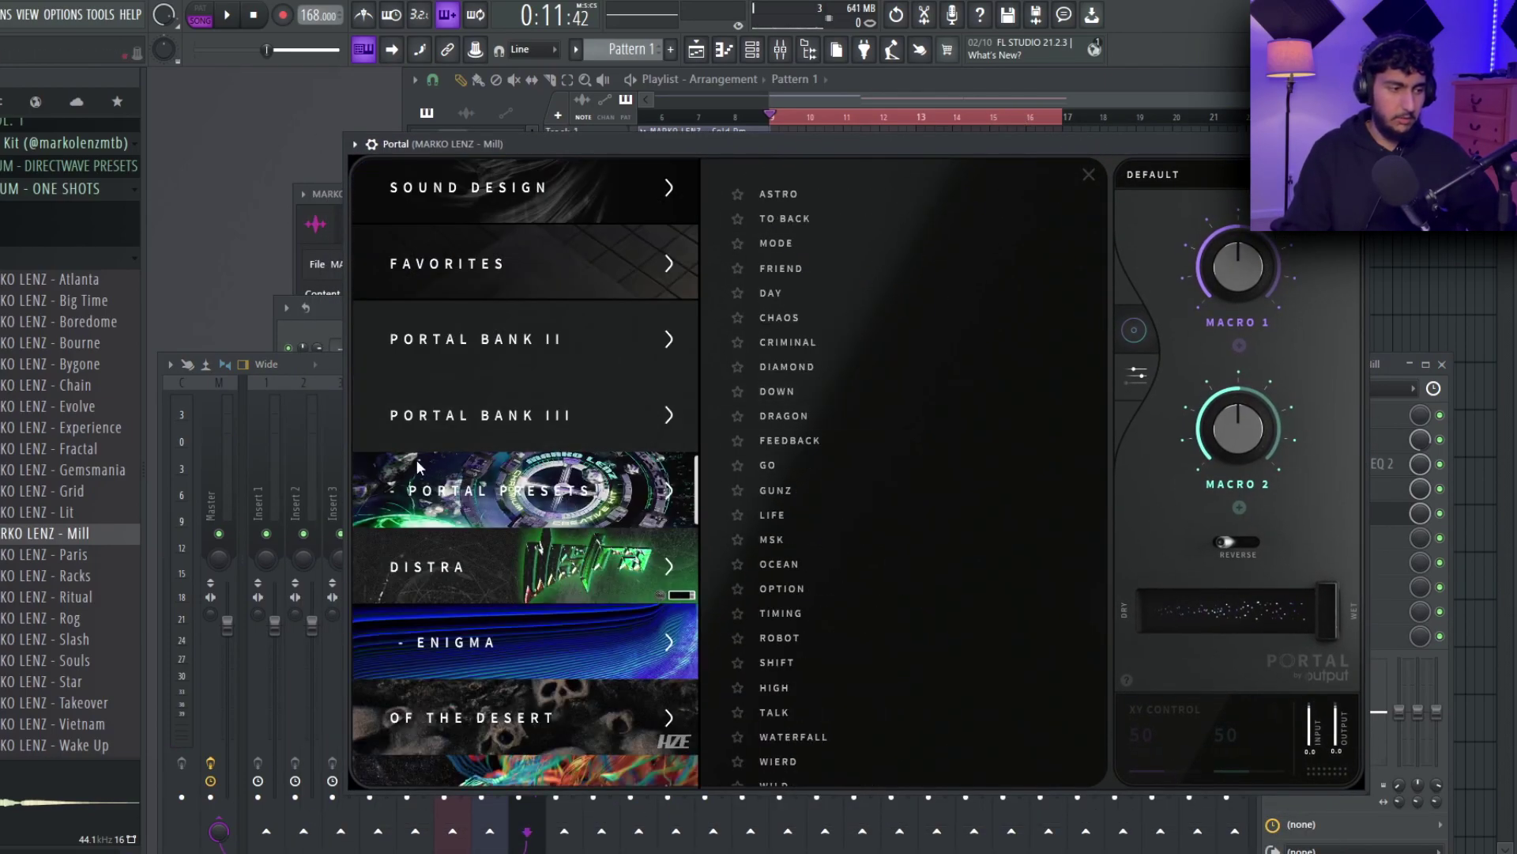
left_click(868, 416)
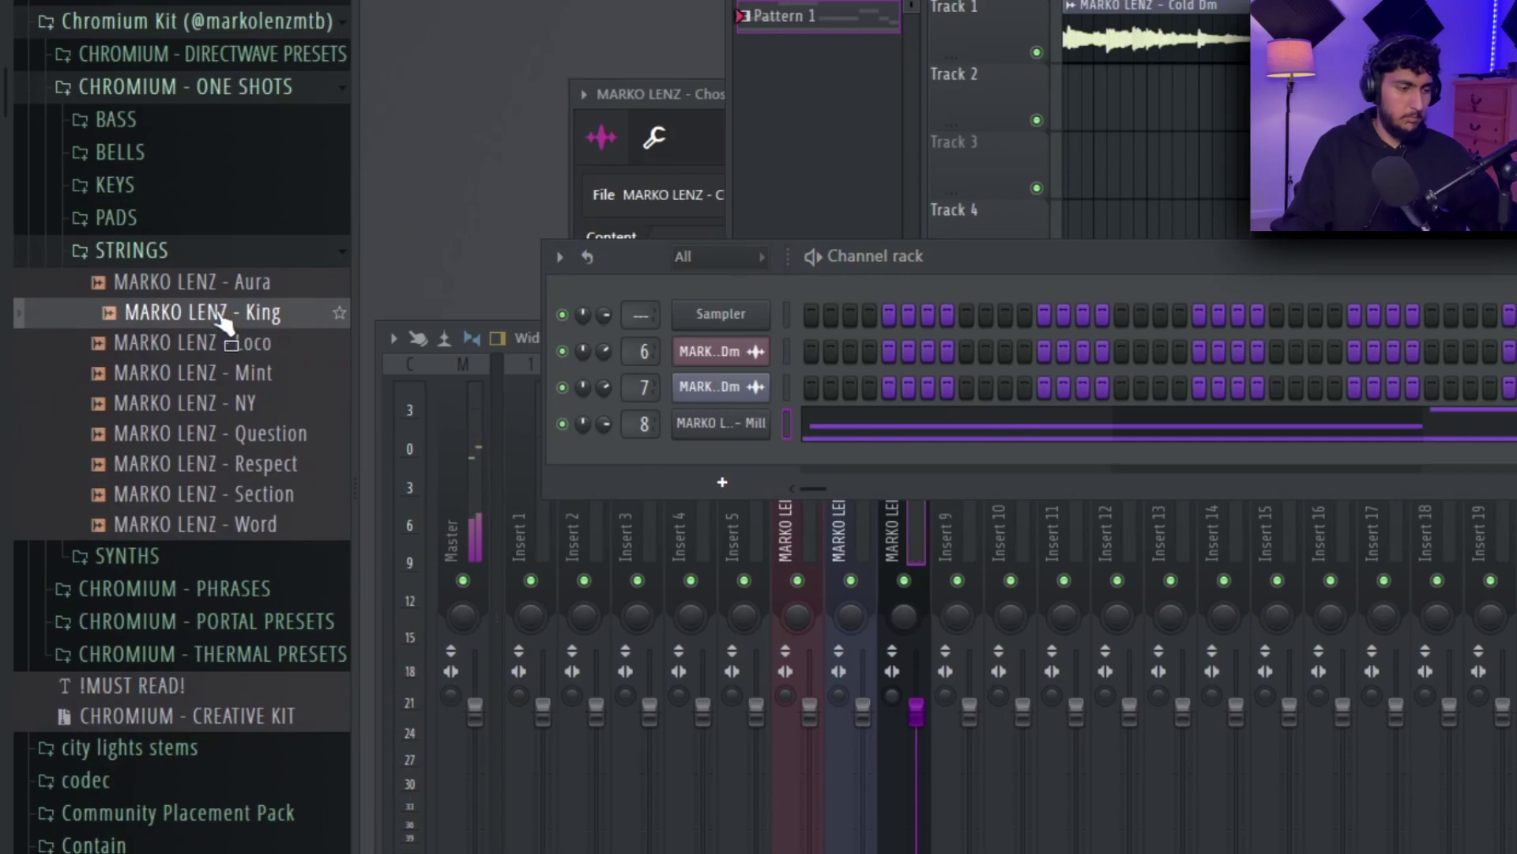
- Load the King string one shot as a new channel and open its envelope settings
left_click_drag(710, 476, 712, 466)
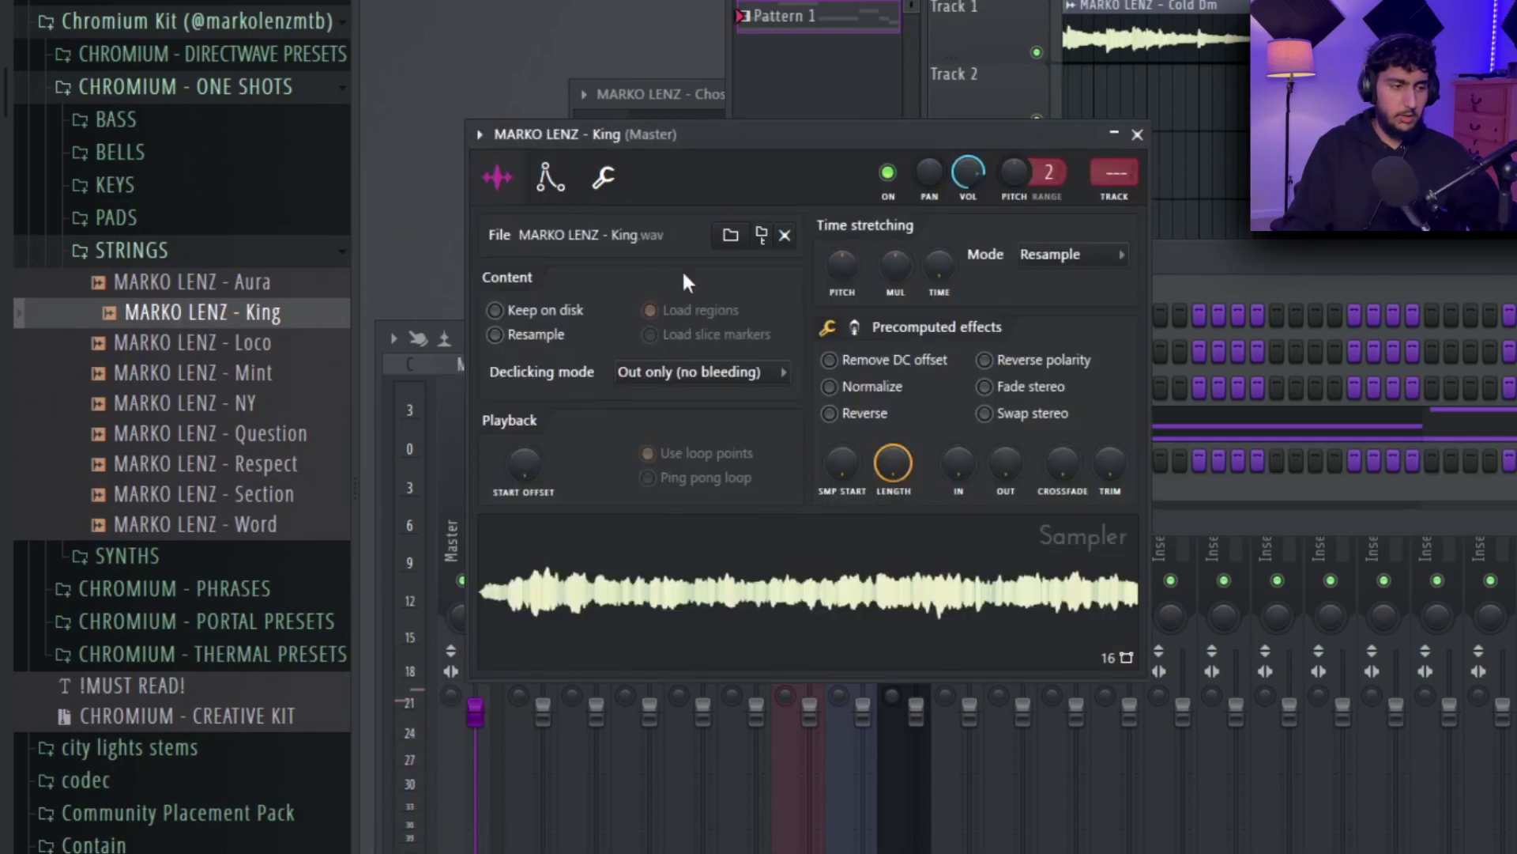
left_click(551, 176)
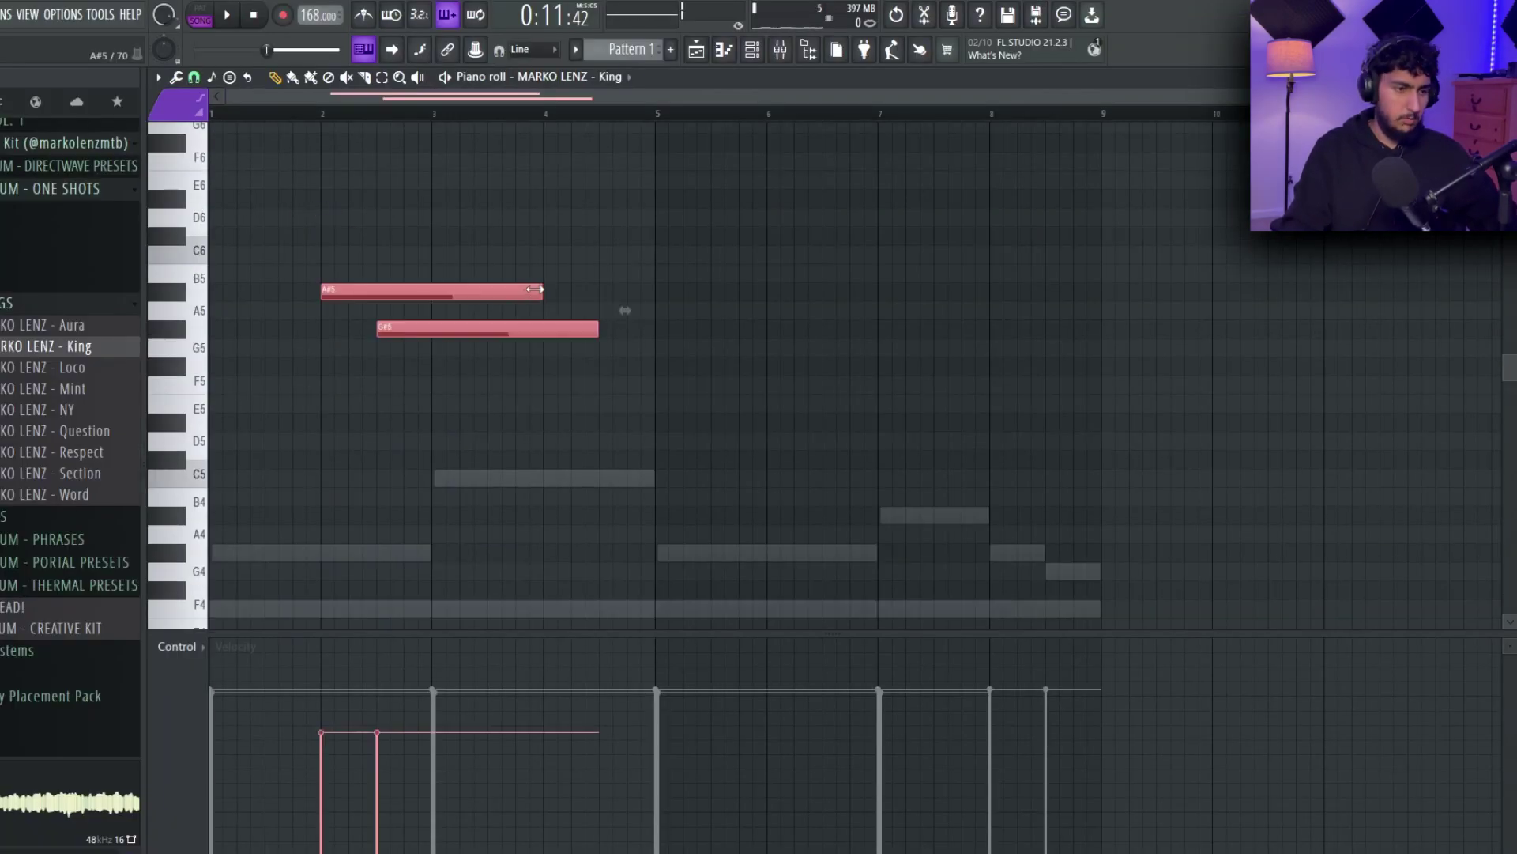
- Write half-bar A#5, G5 and G#5 notes in King's piano roll starting at bar 2, and select them all
key("space")
left_click_drag(620, 311, 409, 353)
left_click(457, 331)
key("ctrl+a")
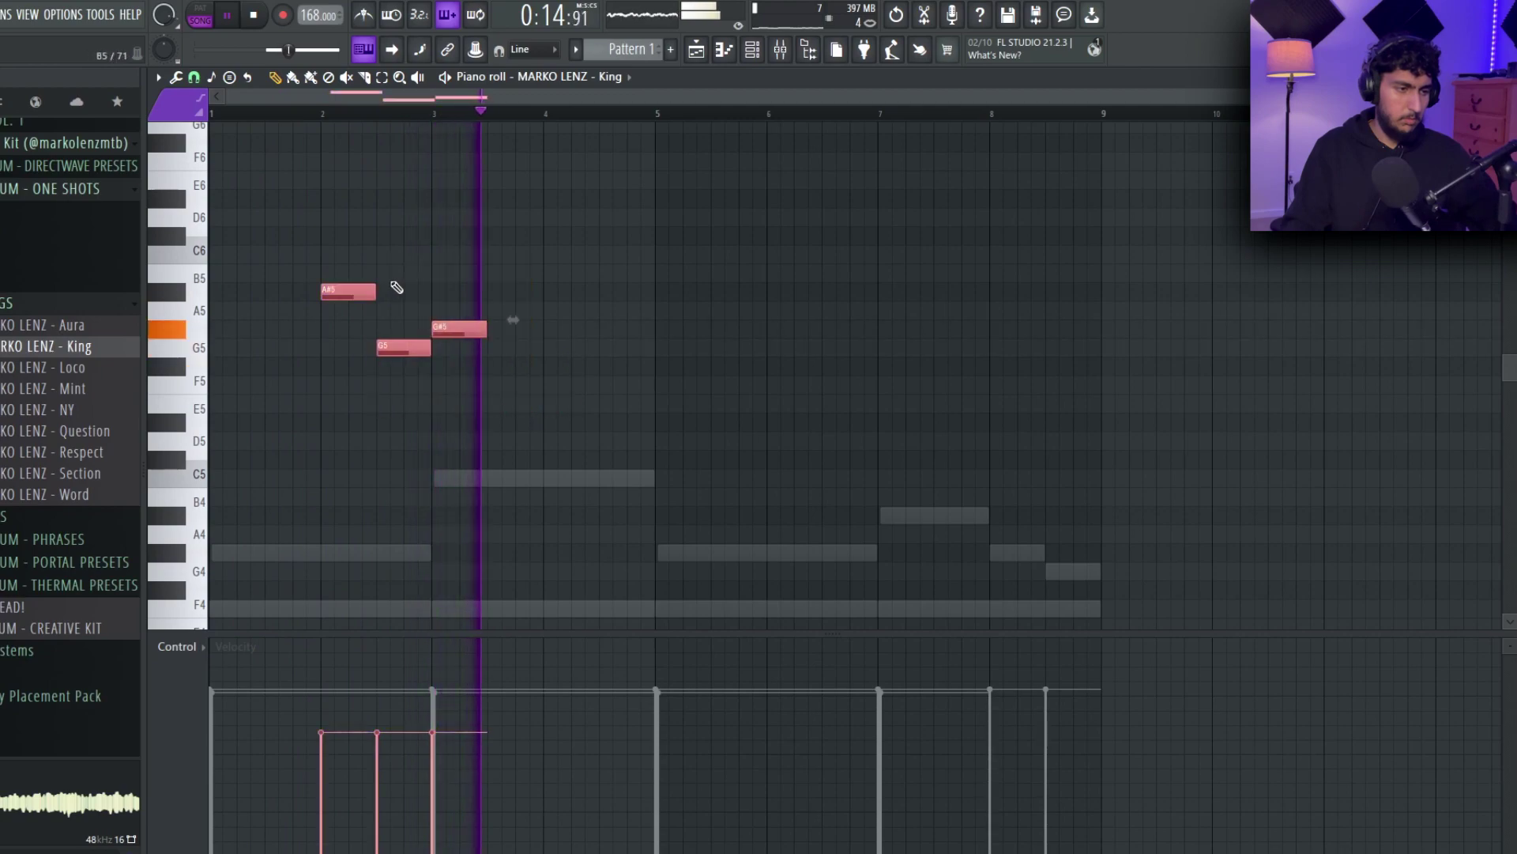
- Finish the opening King phrase with a one-bar F5 note at bar 4
key("ctrl+d")
left_click_drag(547, 424, 582, 401)
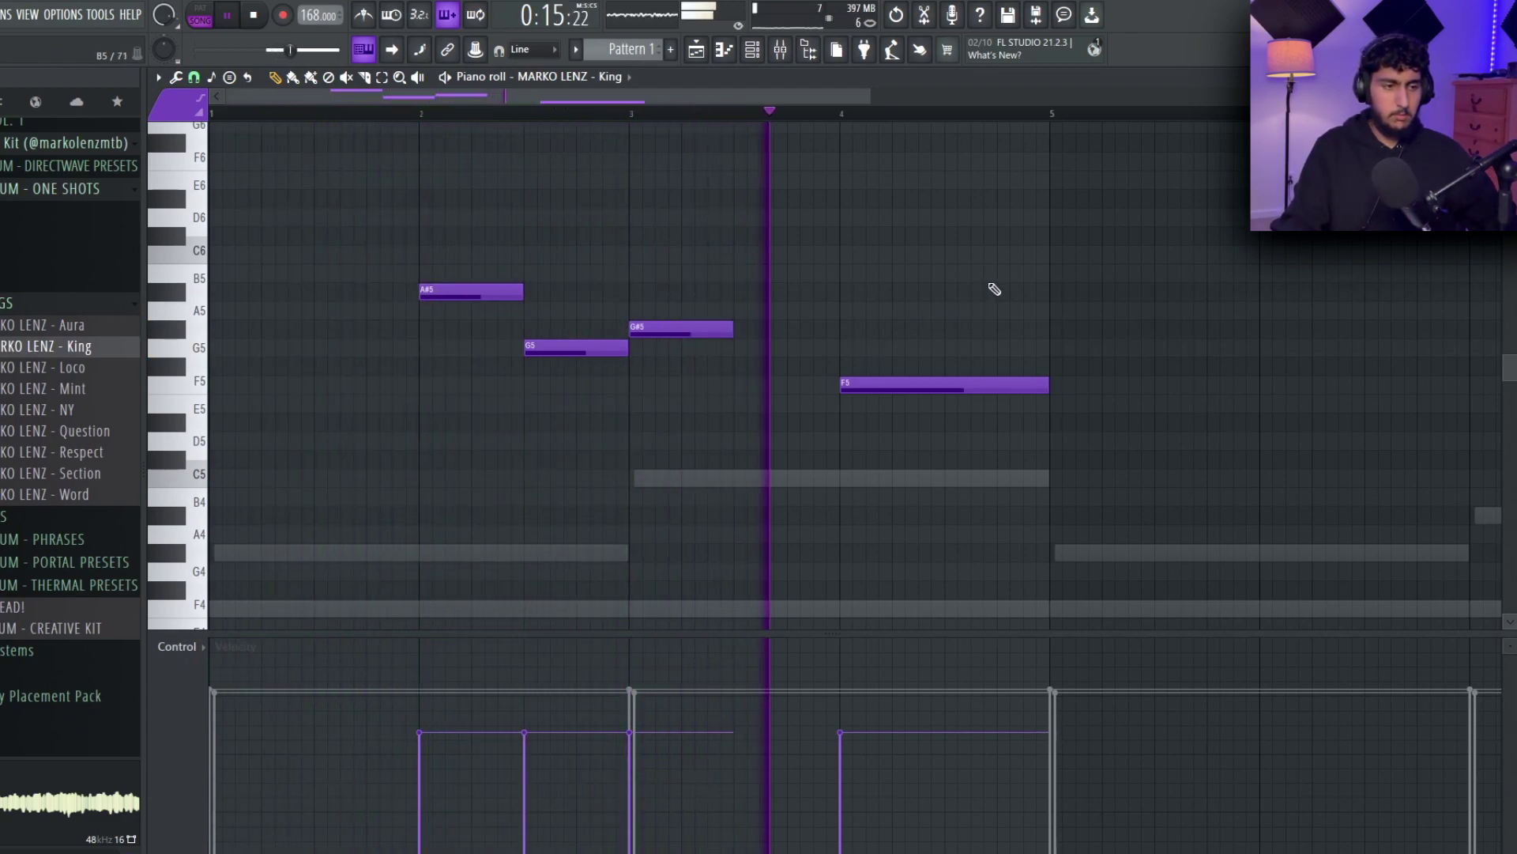
scroll(1100, 277, "down", 5)
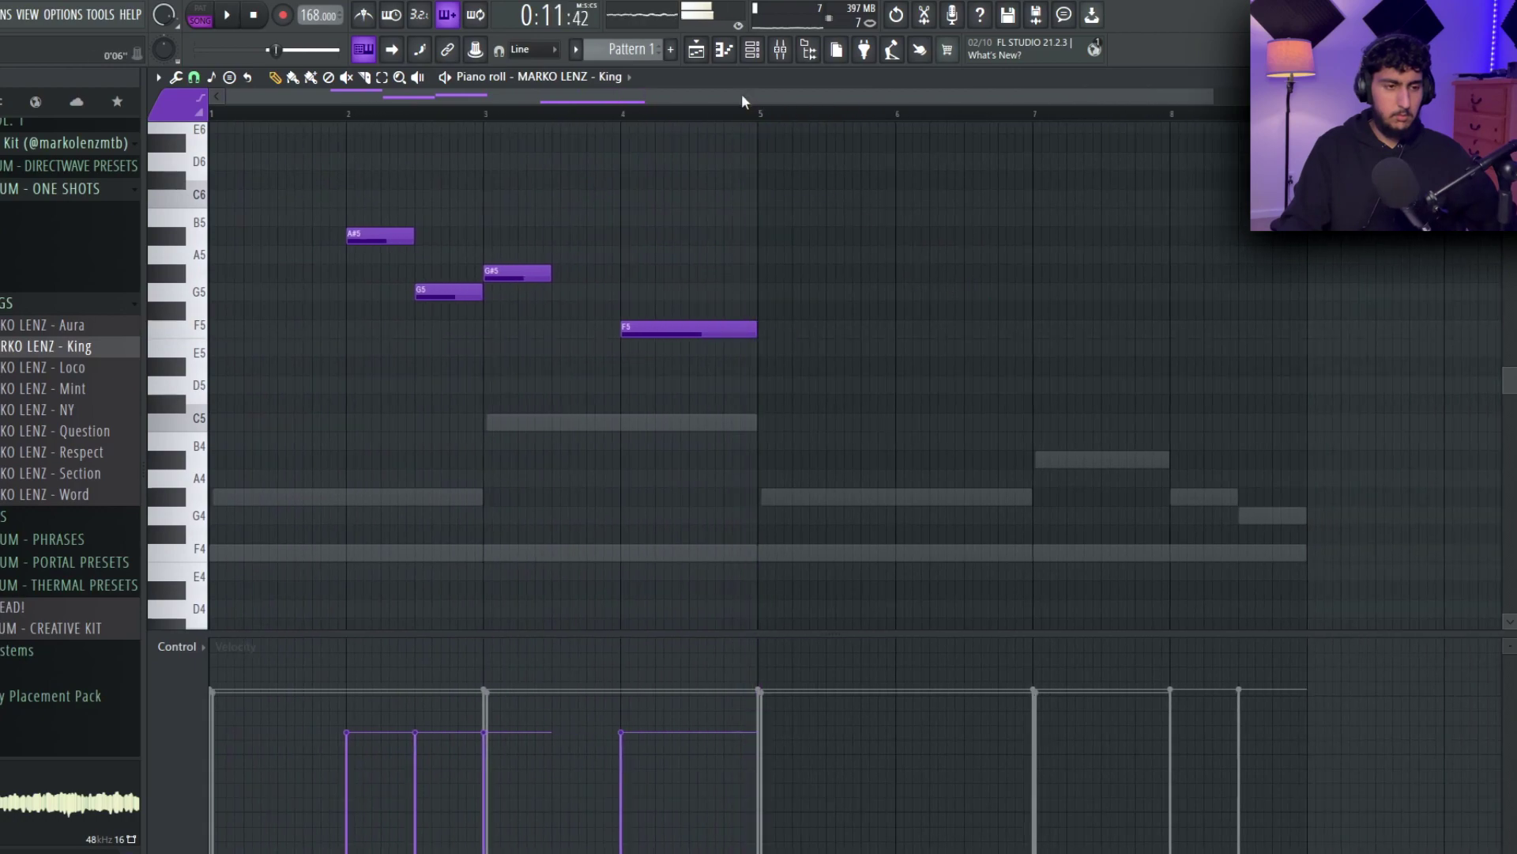
- Repeat the King phrase from bar 6 as G#5, G5, F5 and C#5, and lengthen the notes in bars 3 and 7
left_click_drag(823, 236, 828, 273)
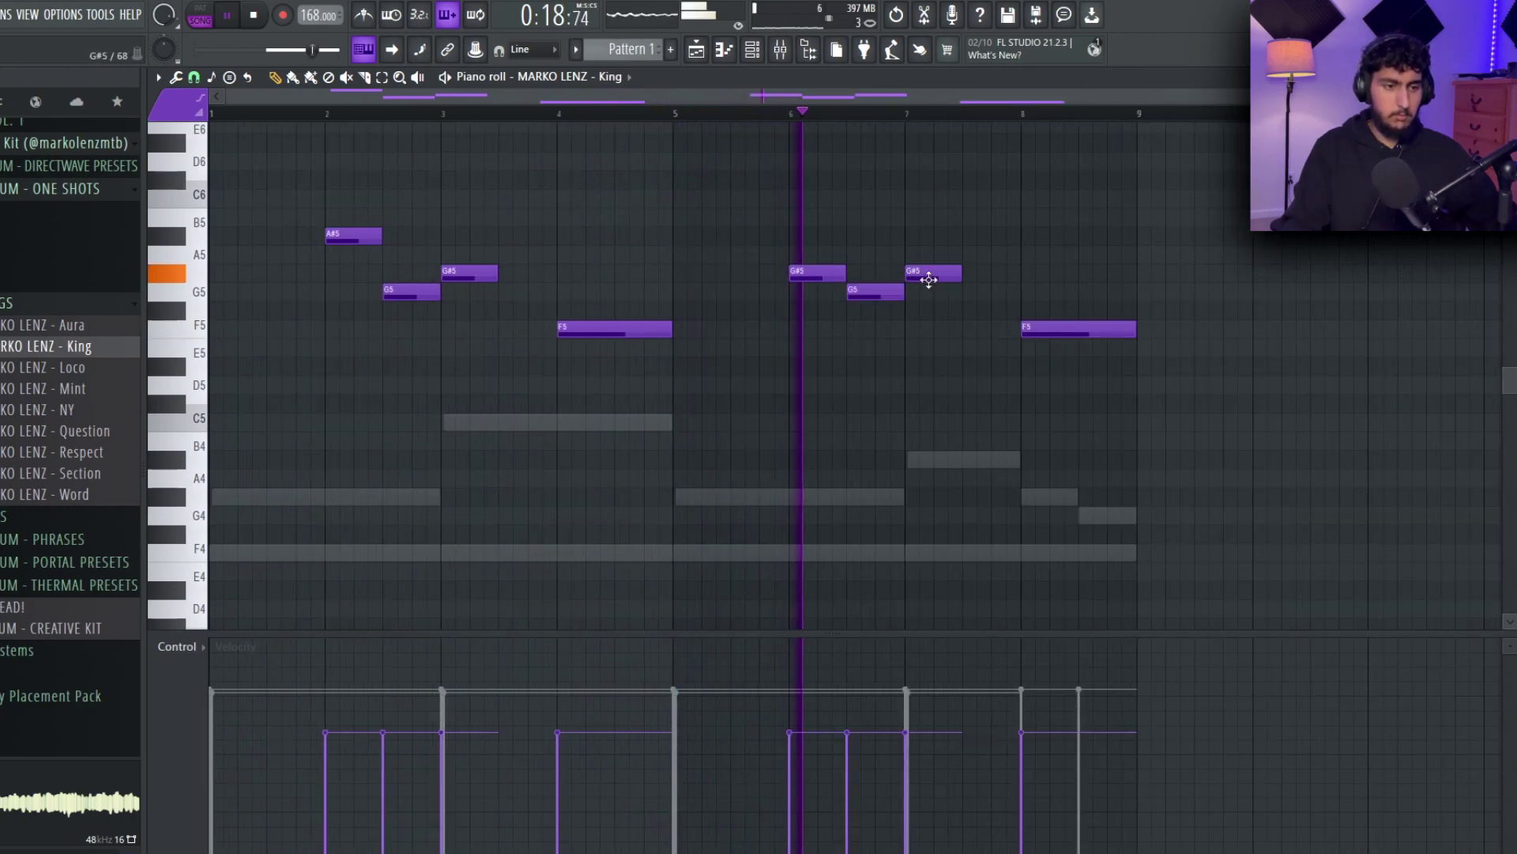
left_click_drag(935, 275, 930, 329)
right_click(1033, 329)
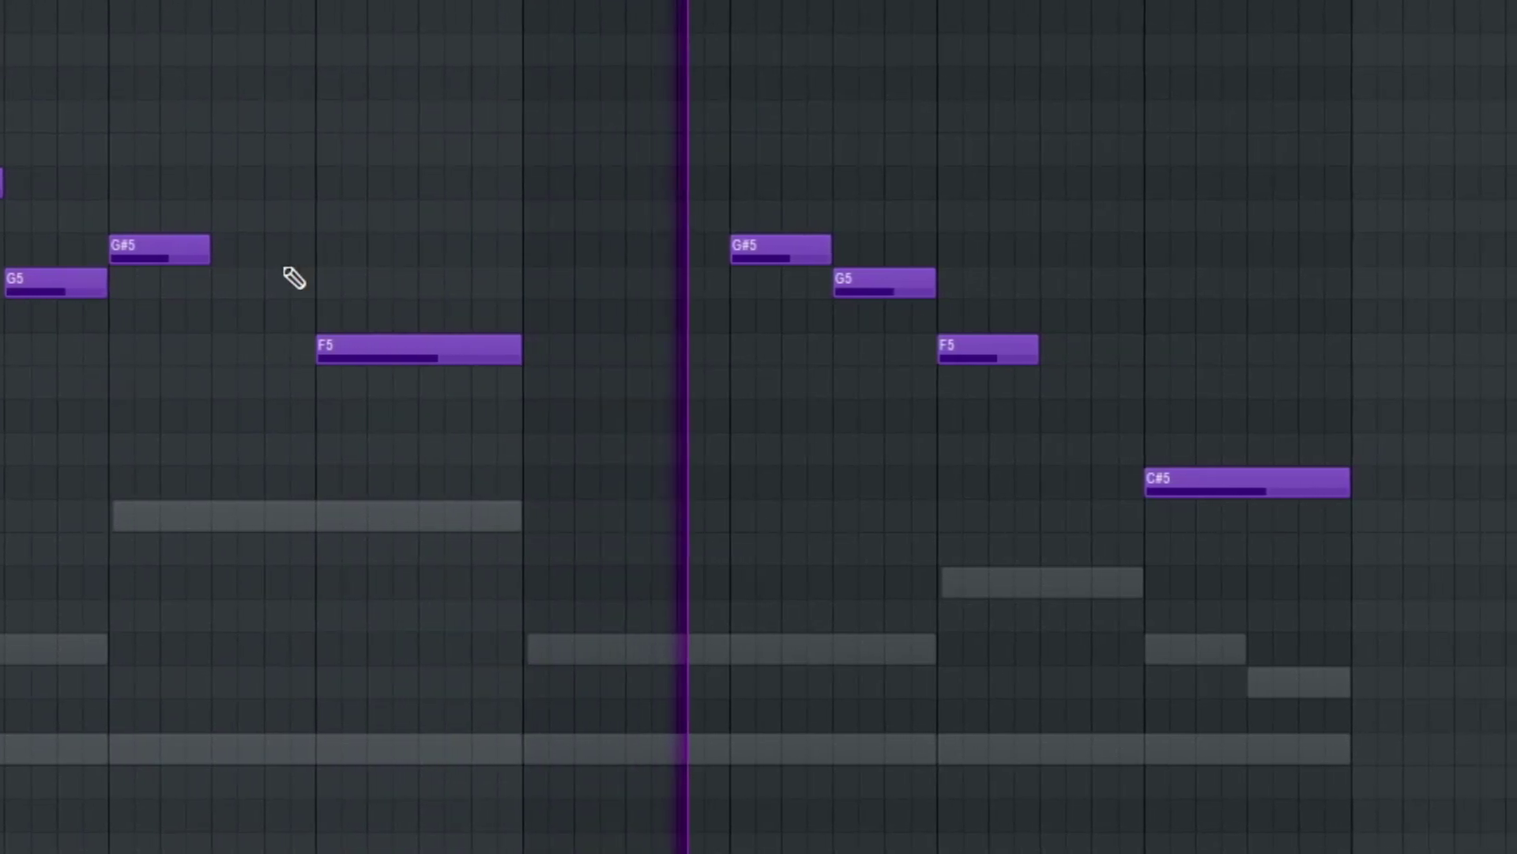
left_click_drag(184, 261, 210, 262)
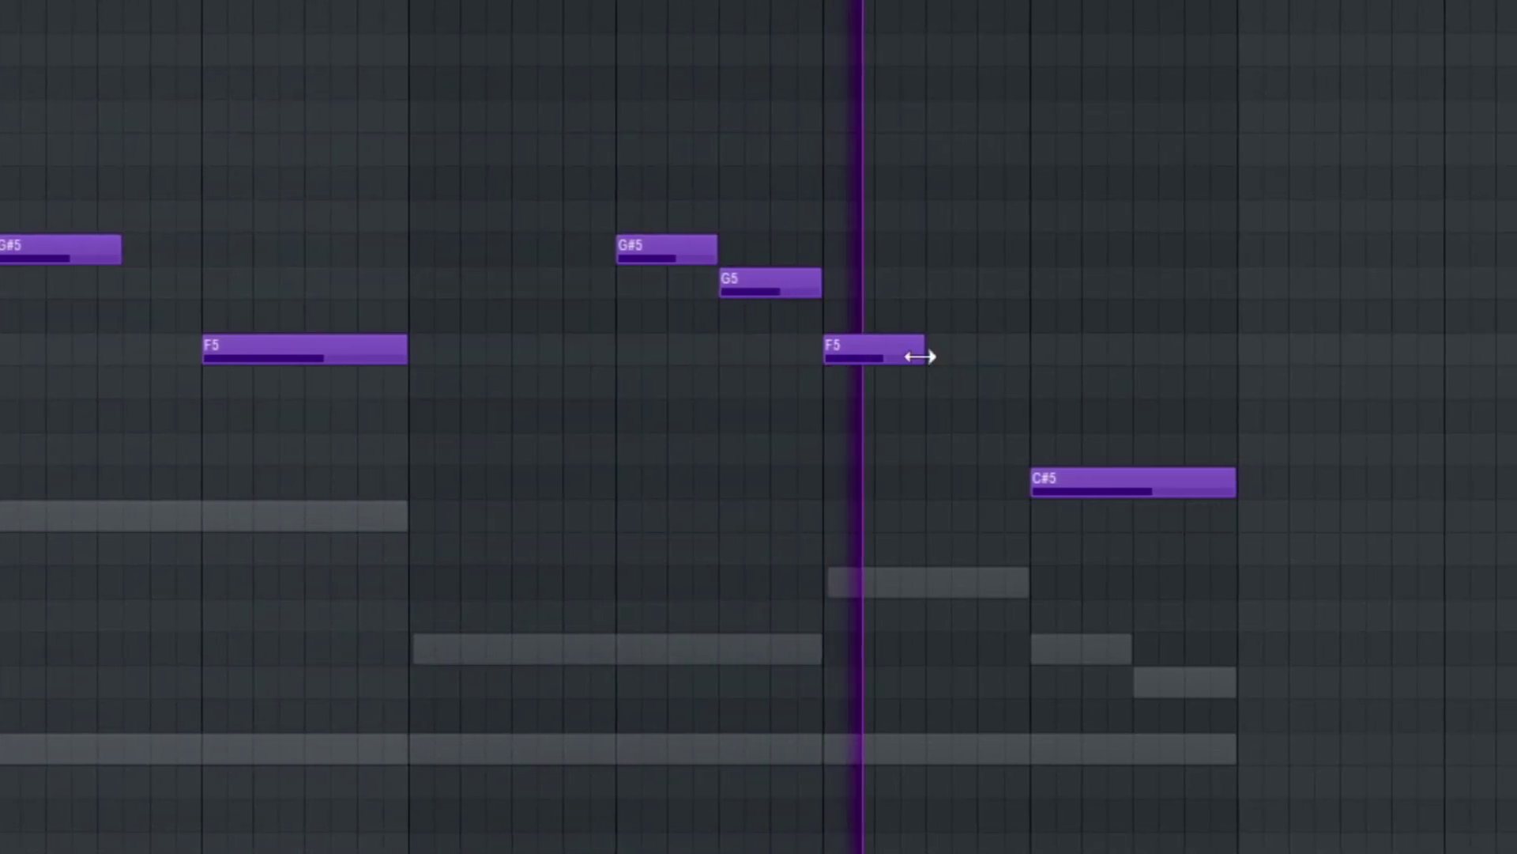
left_click_drag(1007, 356, 1034, 356)
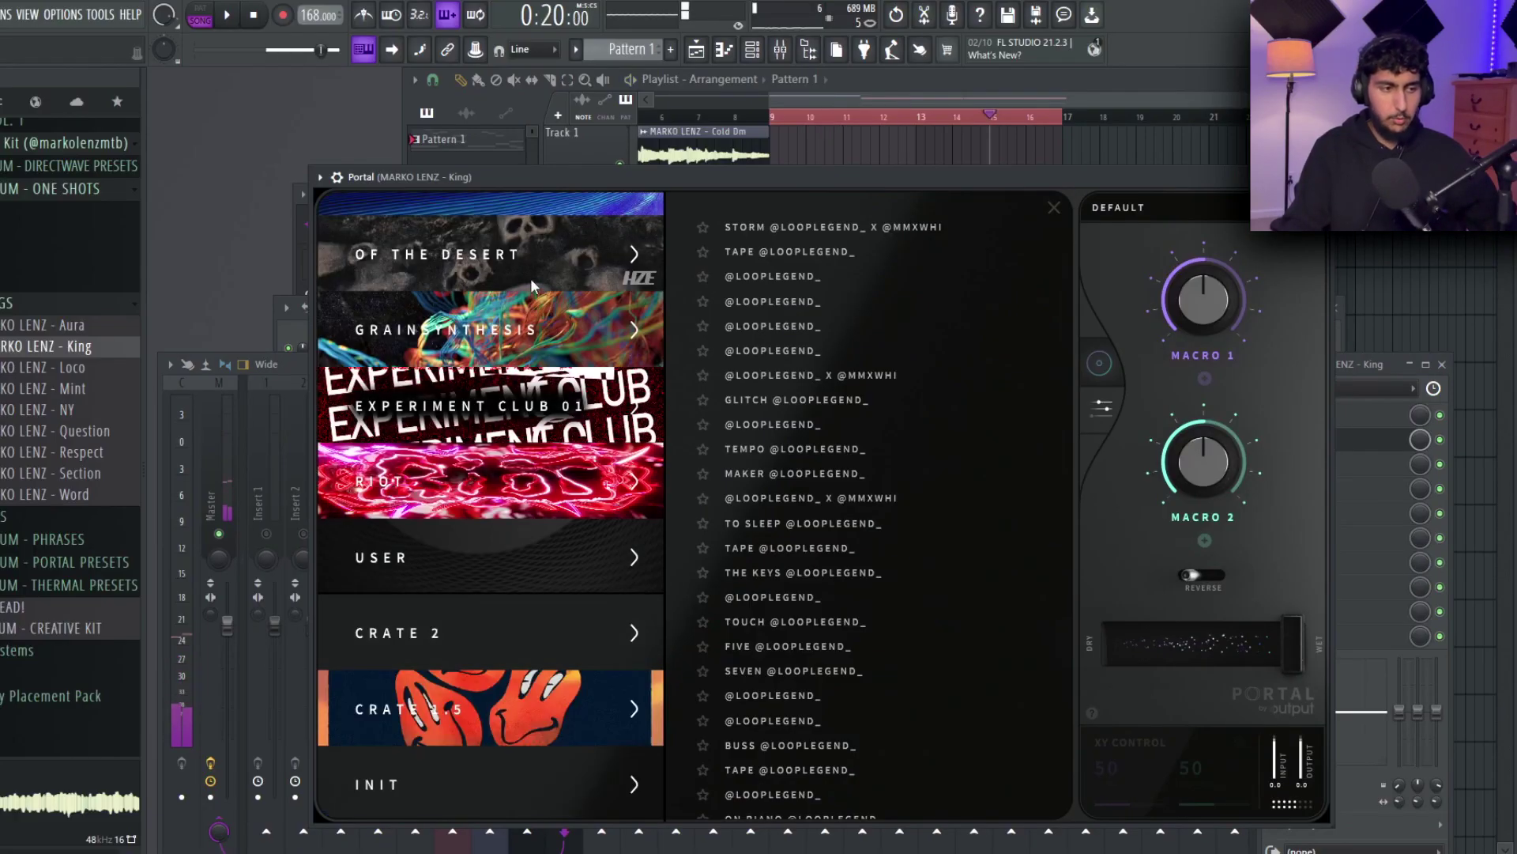
- Load the Life preset from the Portal Presets bank in King's Portal effect, trying Dragon first
scroll(632, 276, "up", 3)
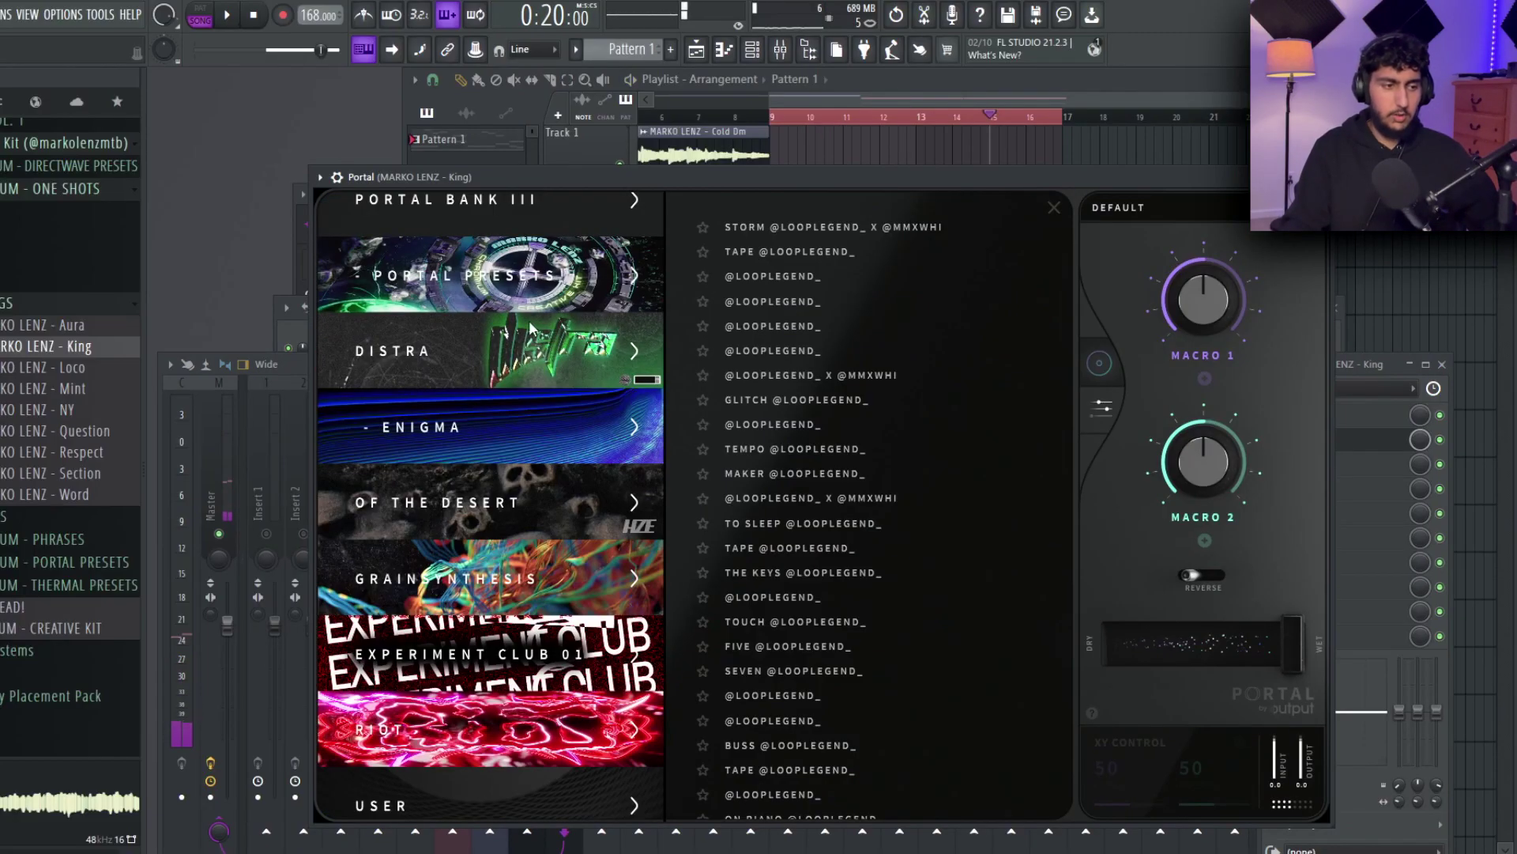
scroll(838, 428, "down", 10)
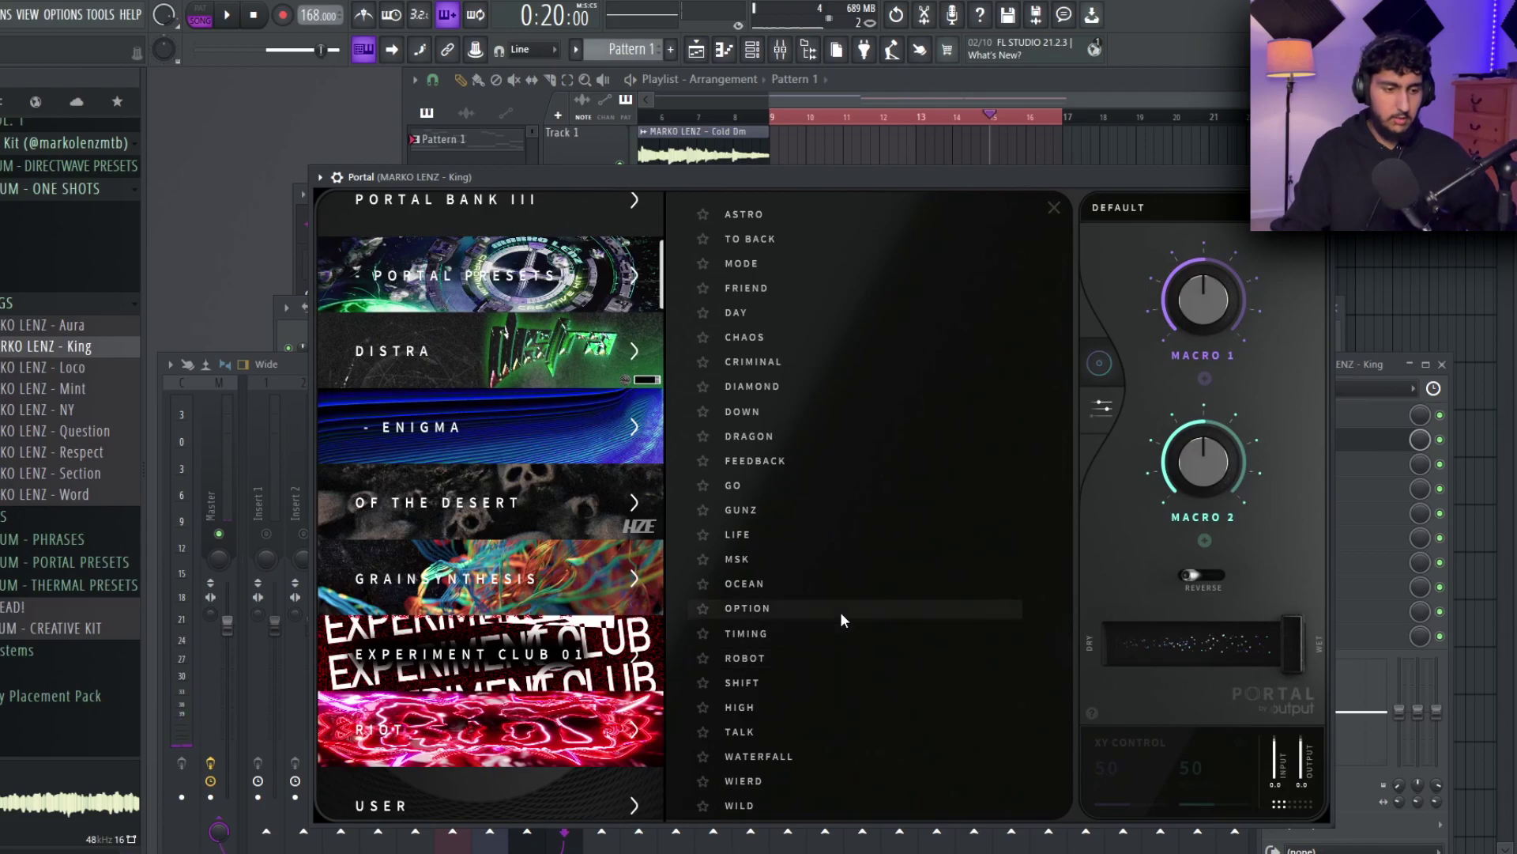
left_click(870, 430)
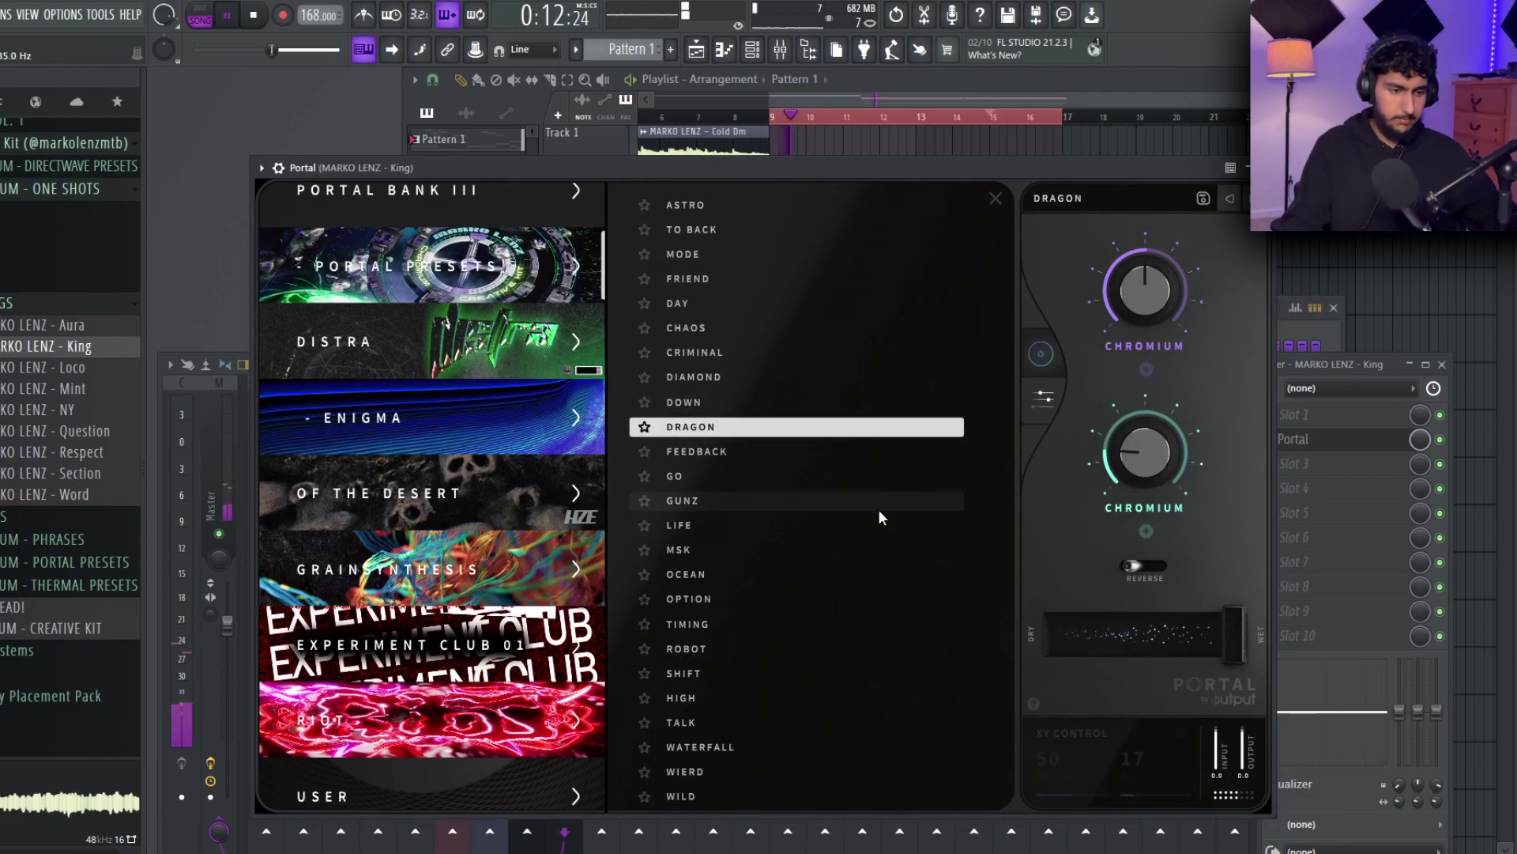
left_click(795, 525)
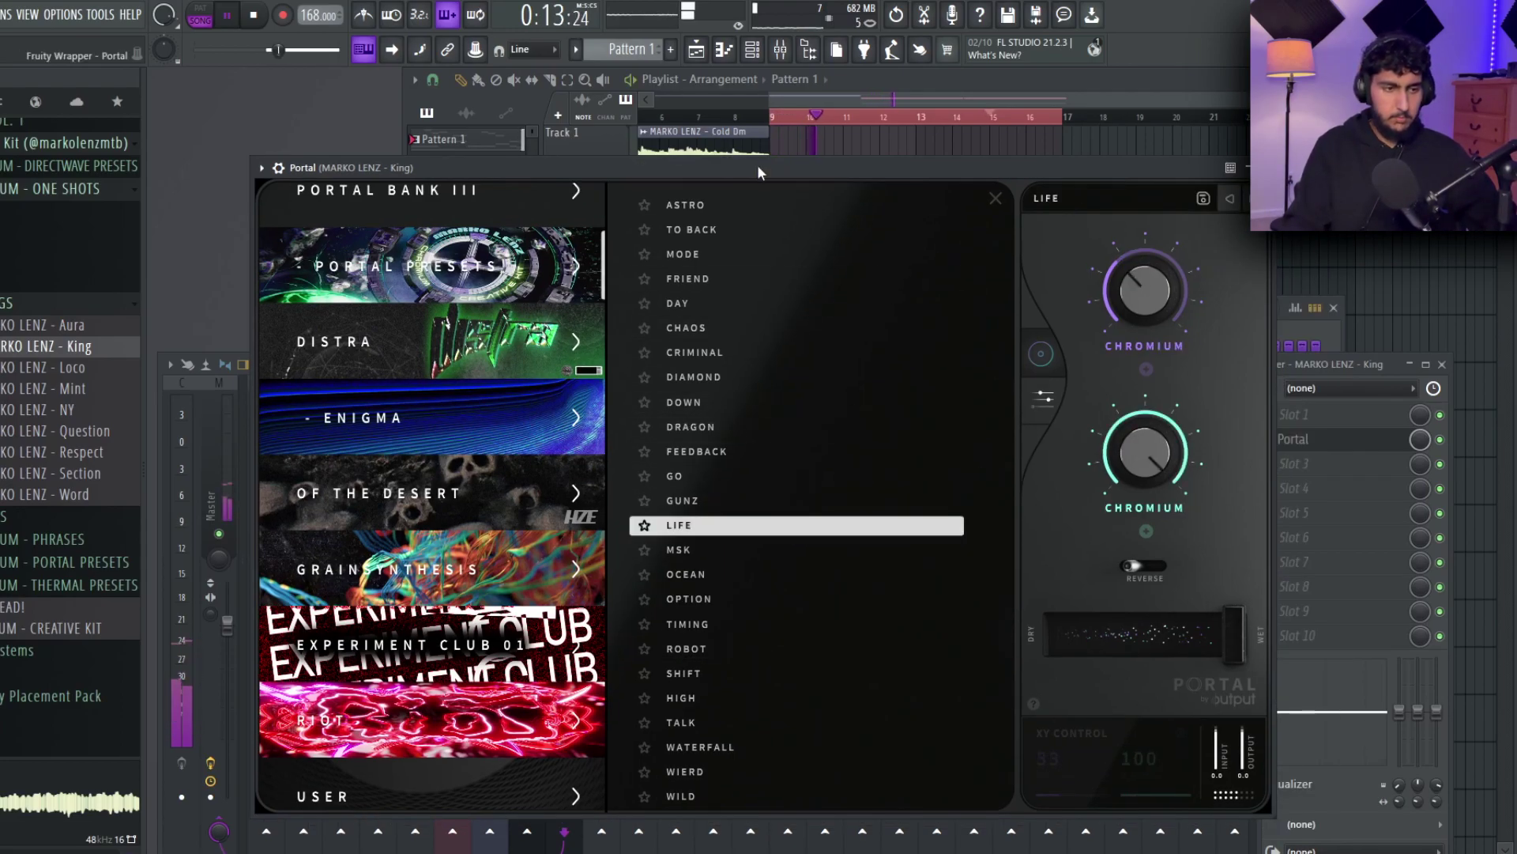
- Close Portal's preset browser, set its second Chromium macro to 73 and reduce the wet mix
left_click_drag(757, 163, 786, 139)
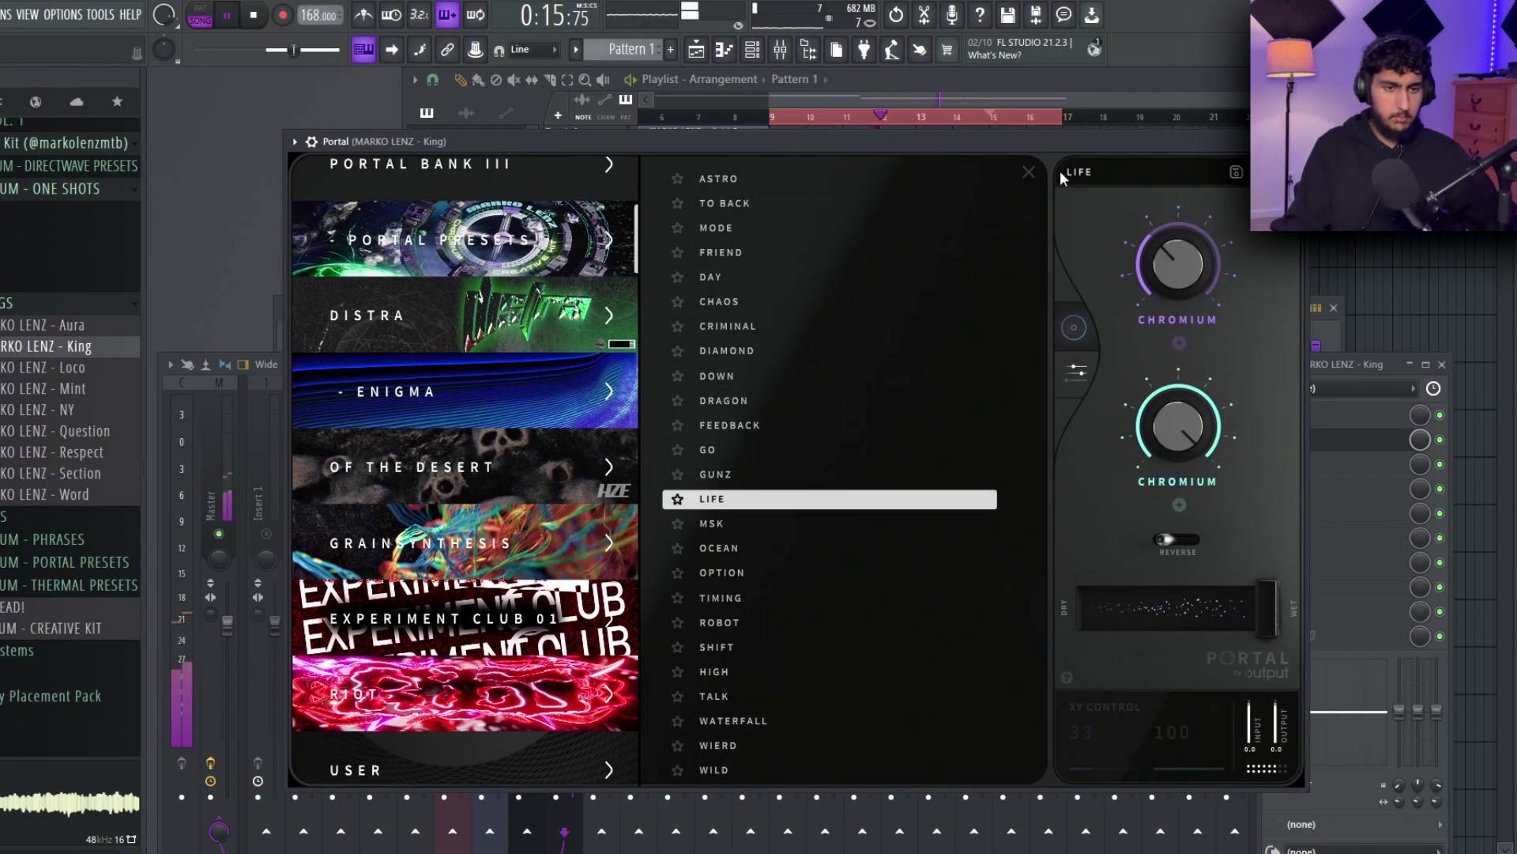
left_click(1028, 173)
left_click_drag(1191, 427, 1197, 468)
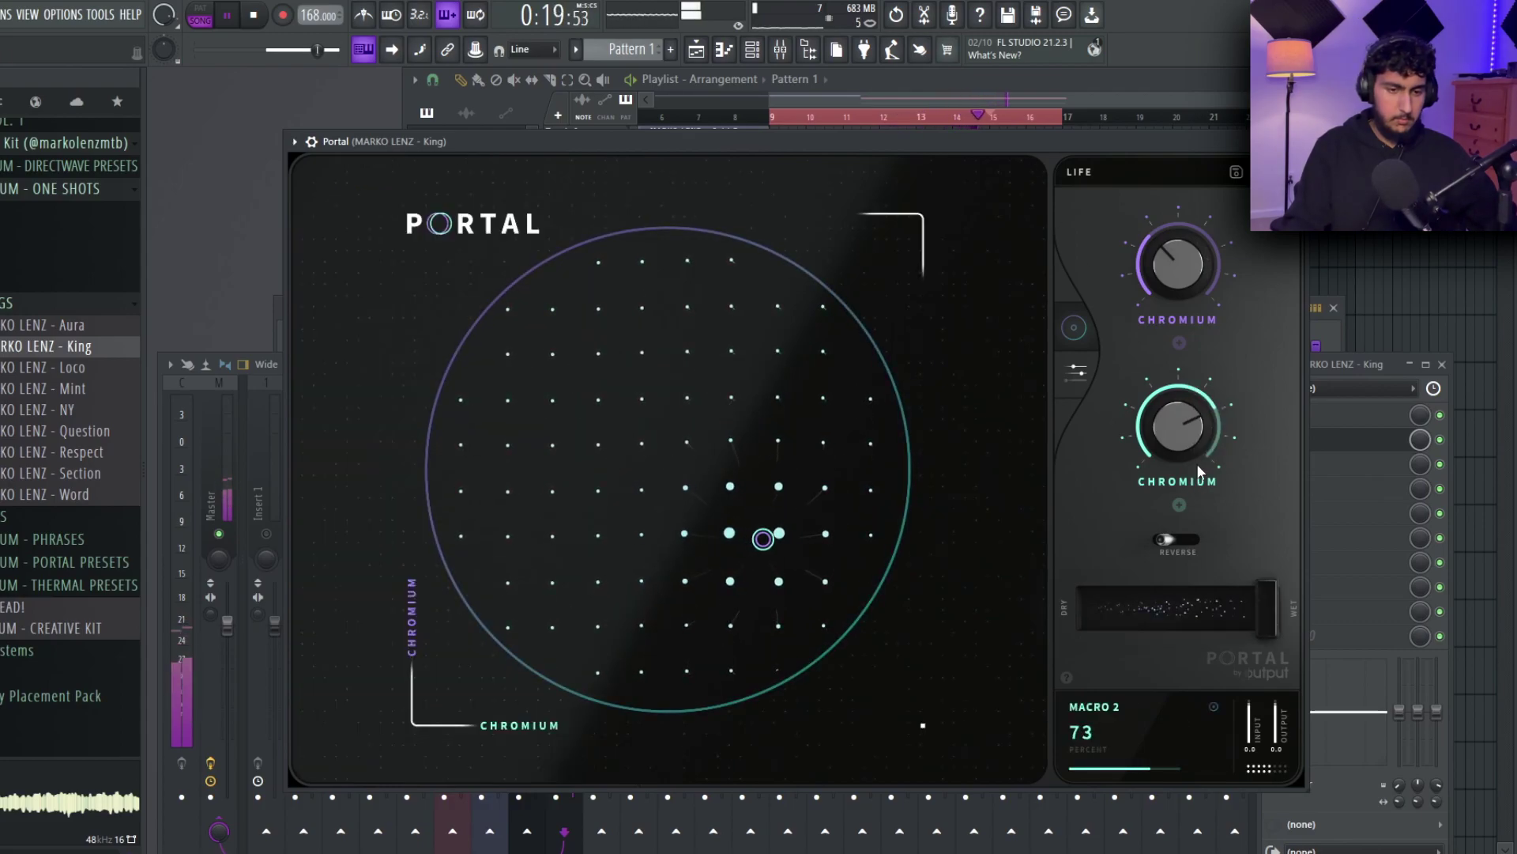
left_click_drag(1264, 607, 1203, 599)
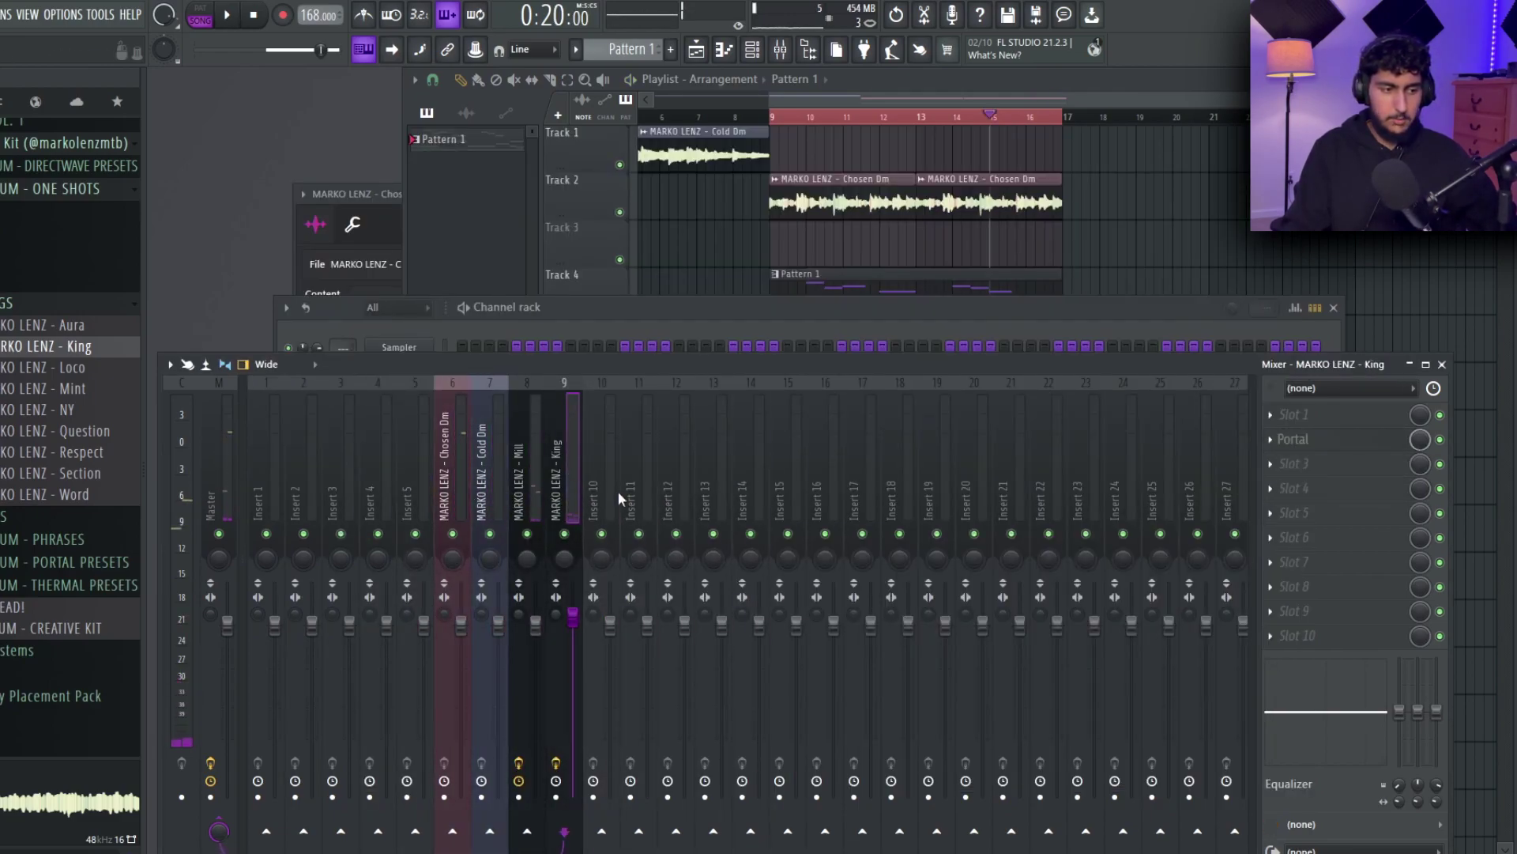
- Lower the Chosen Dm mixer track's volume and play the section to check the balance
left_click(467, 462)
left_click_drag(461, 625, 463, 645)
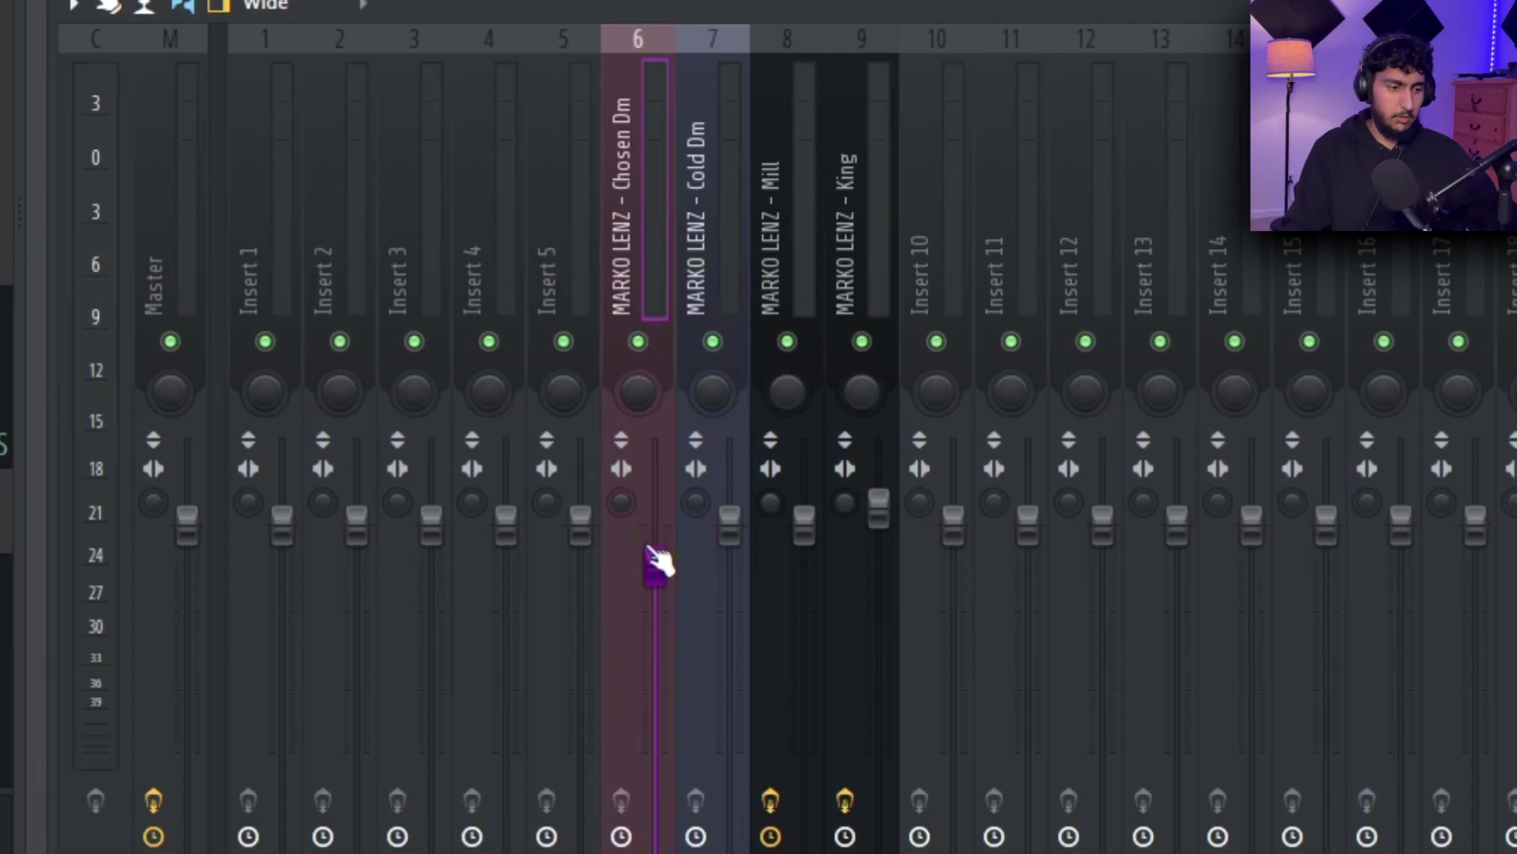
left_click_drag(649, 548, 651, 562)
left_click(844, 219)
scroll(790, 229, "up", 5)
scroll(703, 247, "down", 4)
scroll(697, 223, "up", 3)
left_click(663, 237)
key("space")
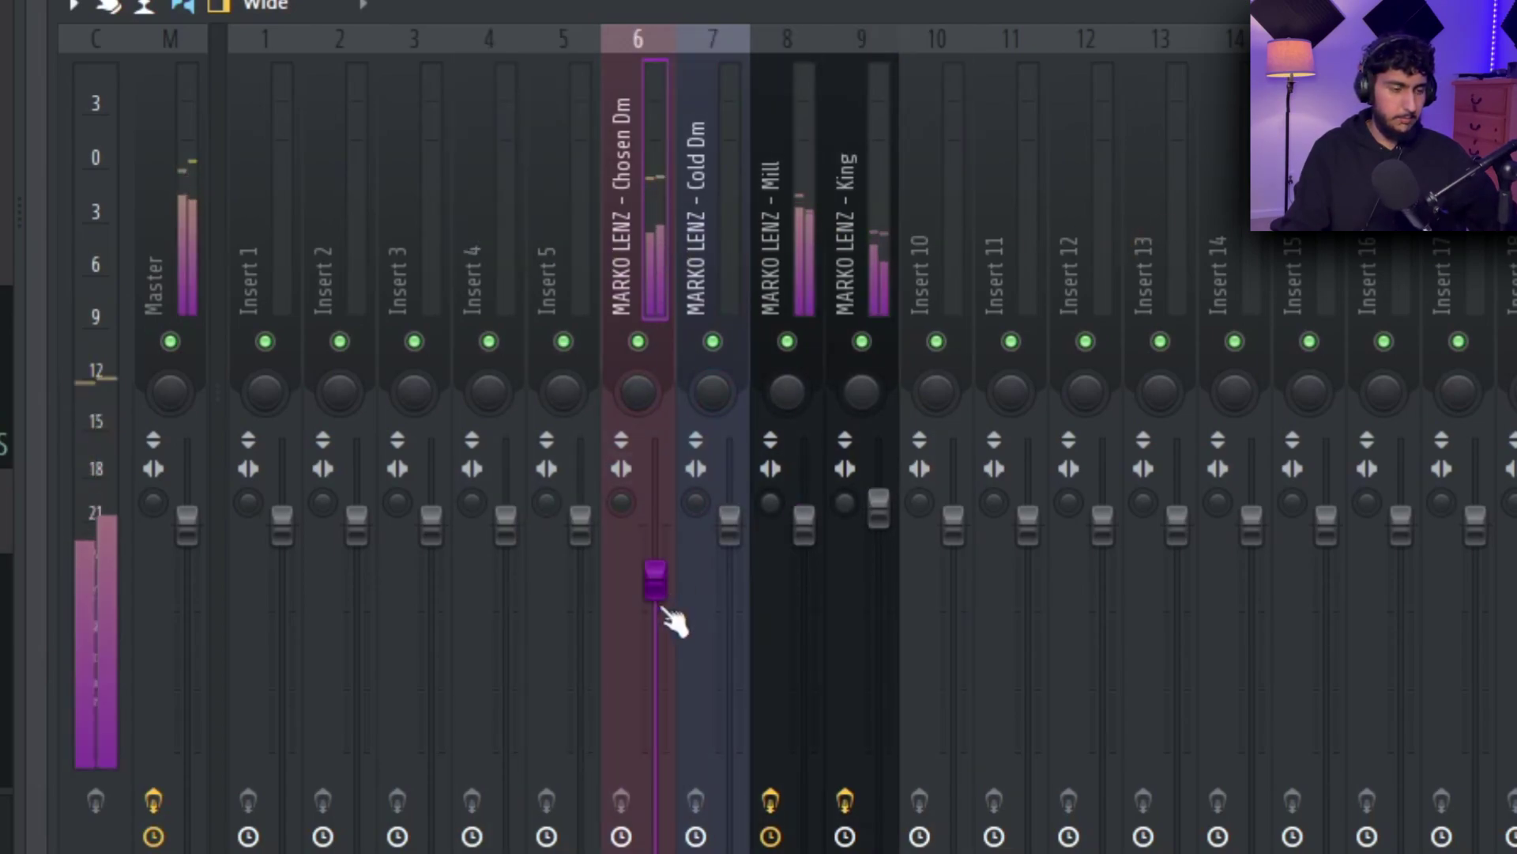
- Fine-tune the Chosen Dm level during playback and raise the Mill and King mixer tracks
left_click_drag(672, 579, 671, 551)
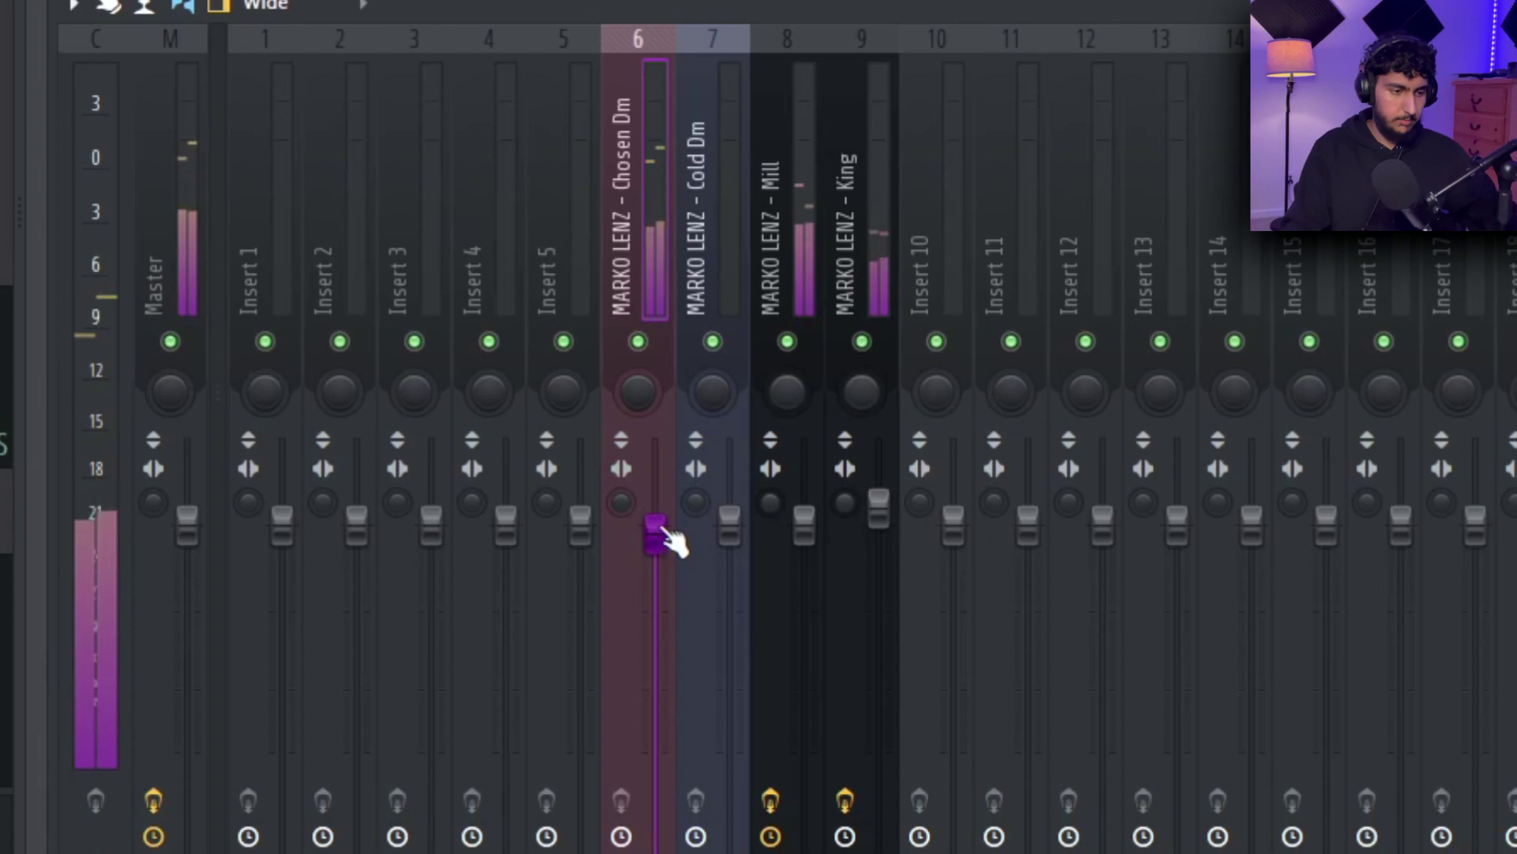
left_click(798, 283)
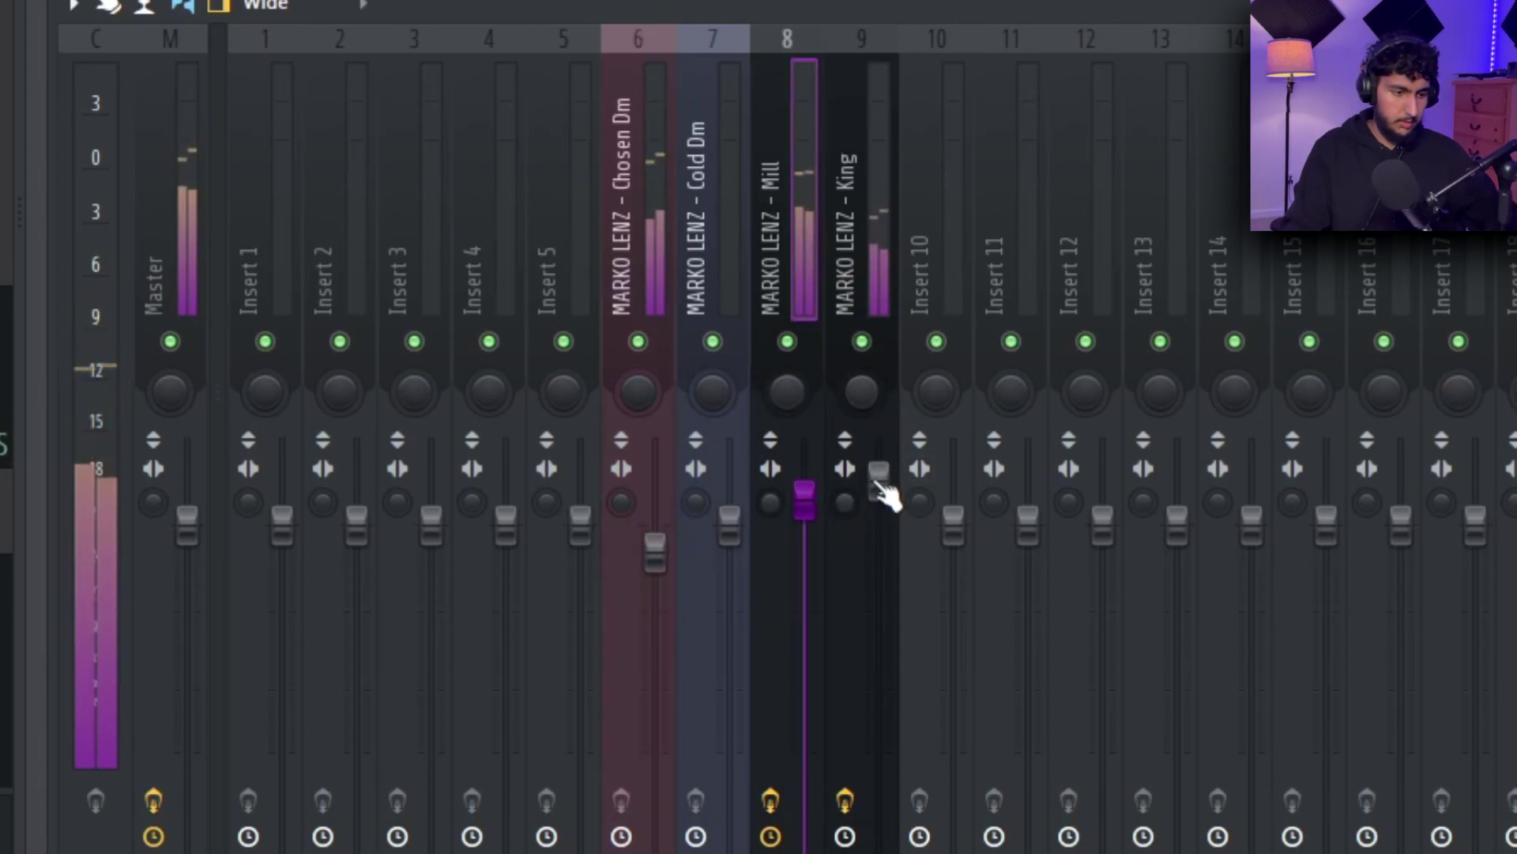
left_click(642, 192)
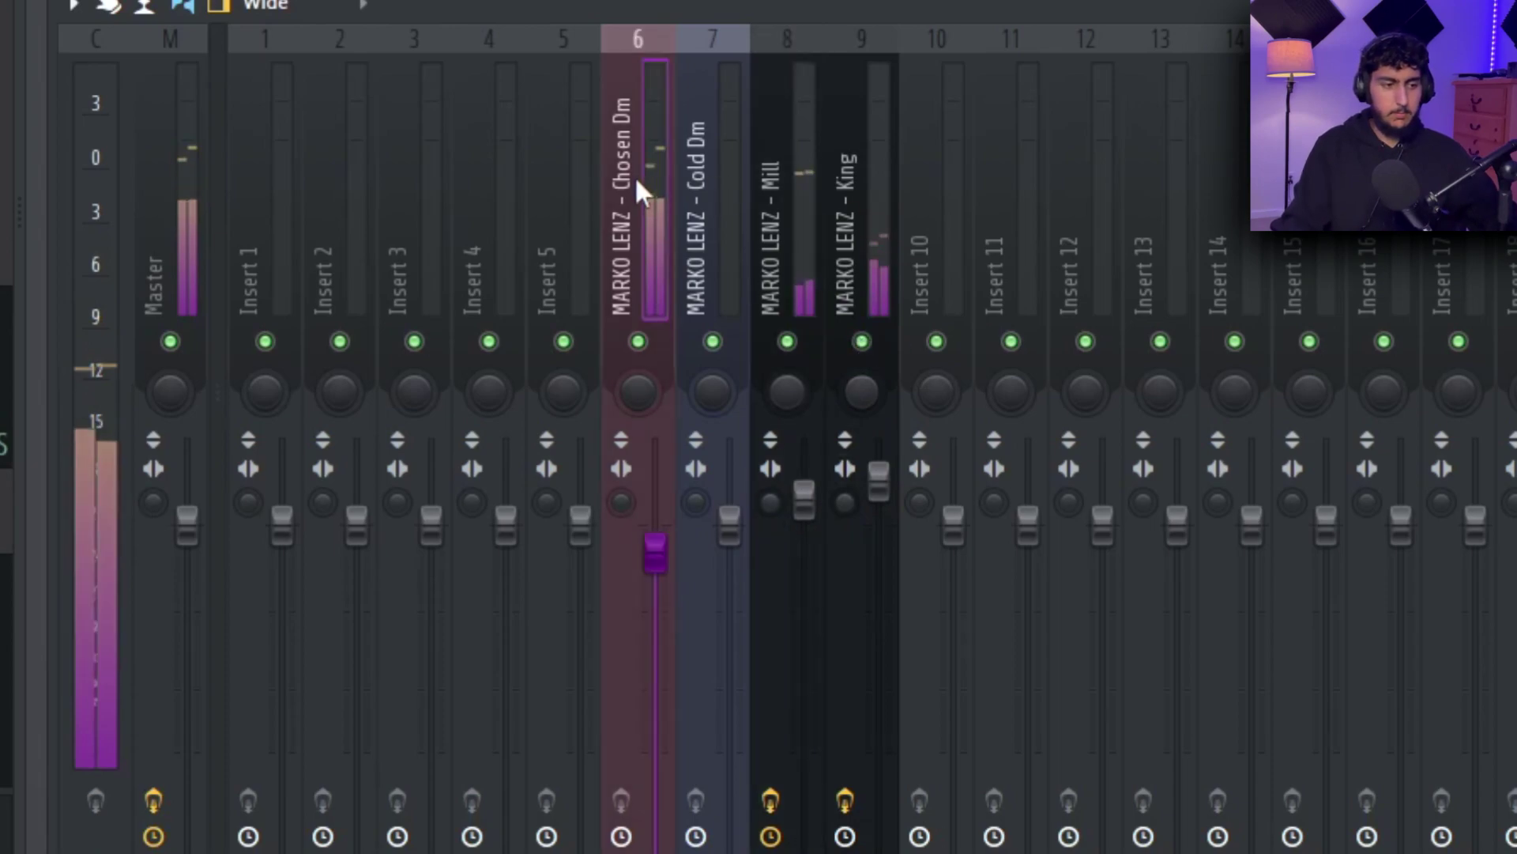
- Audition the Board, Arcane and Young bass one shots and add Arcane as a new channel
key("F6")
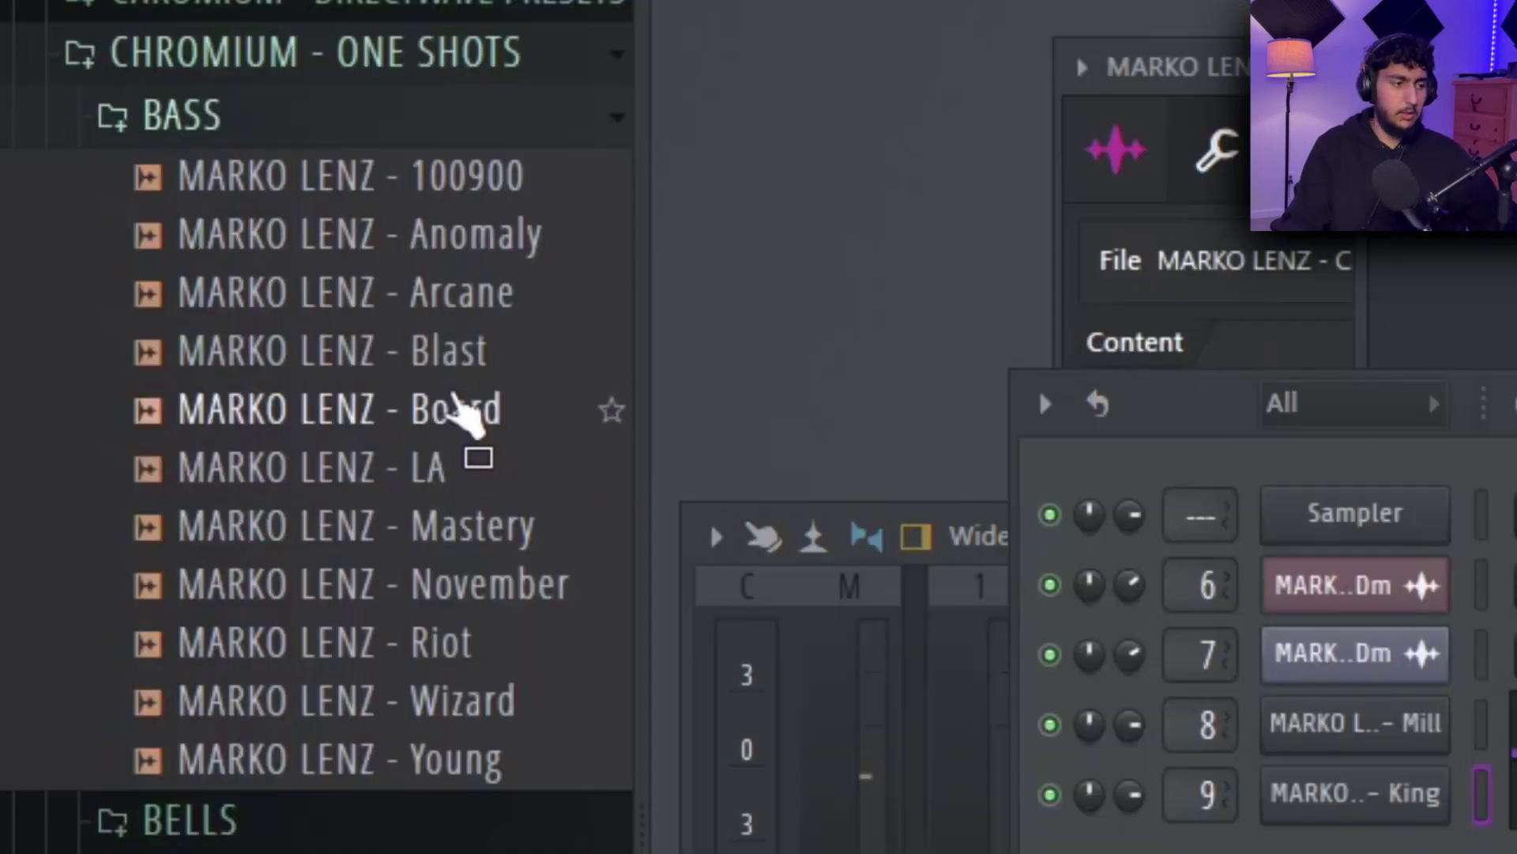
left_click(433, 407)
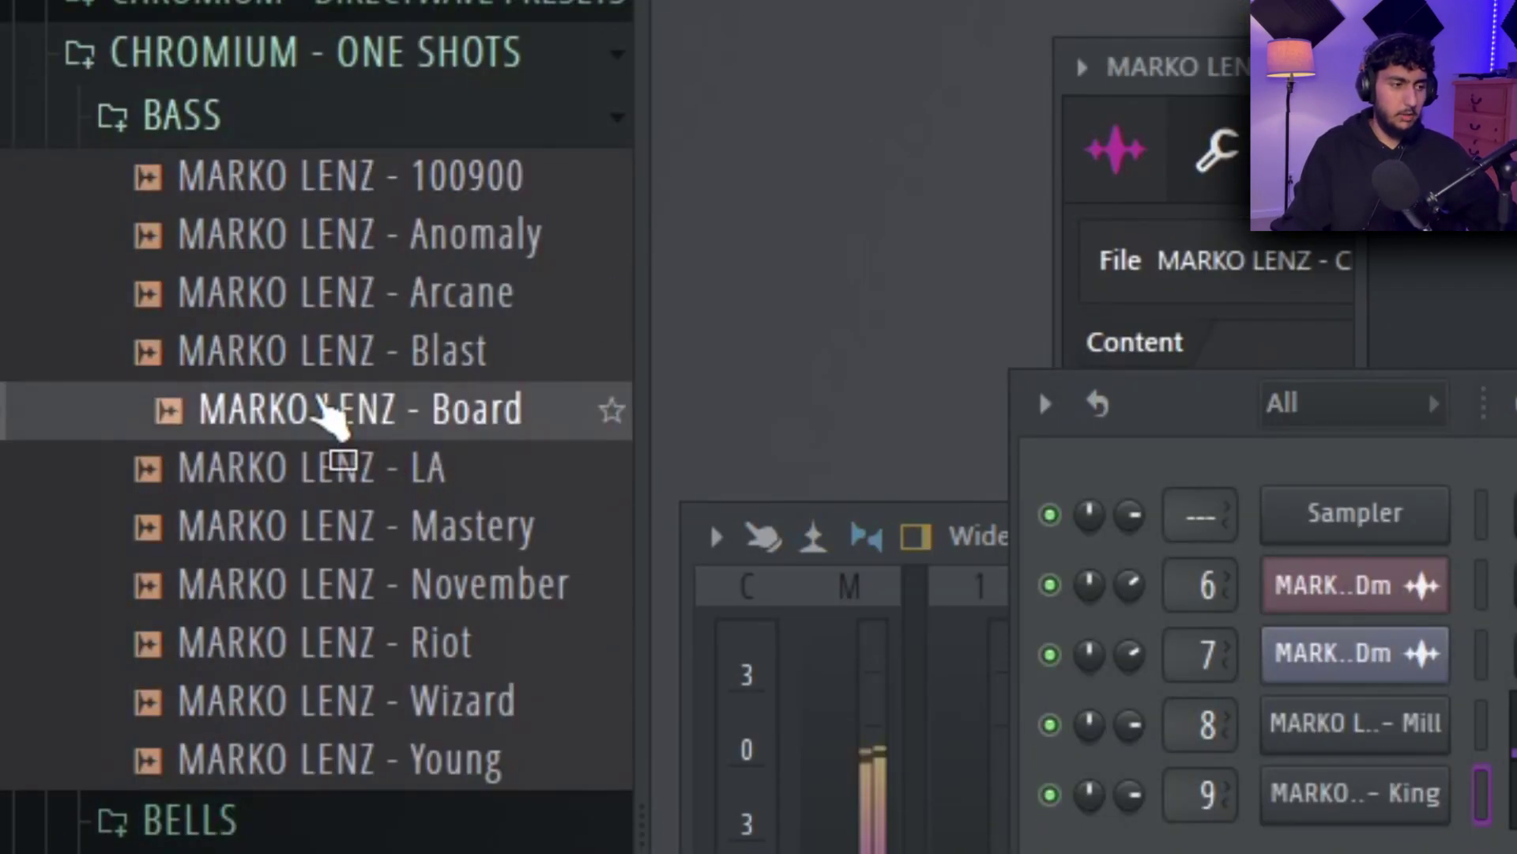
left_click(384, 296)
left_click(371, 747)
left_click(354, 308)
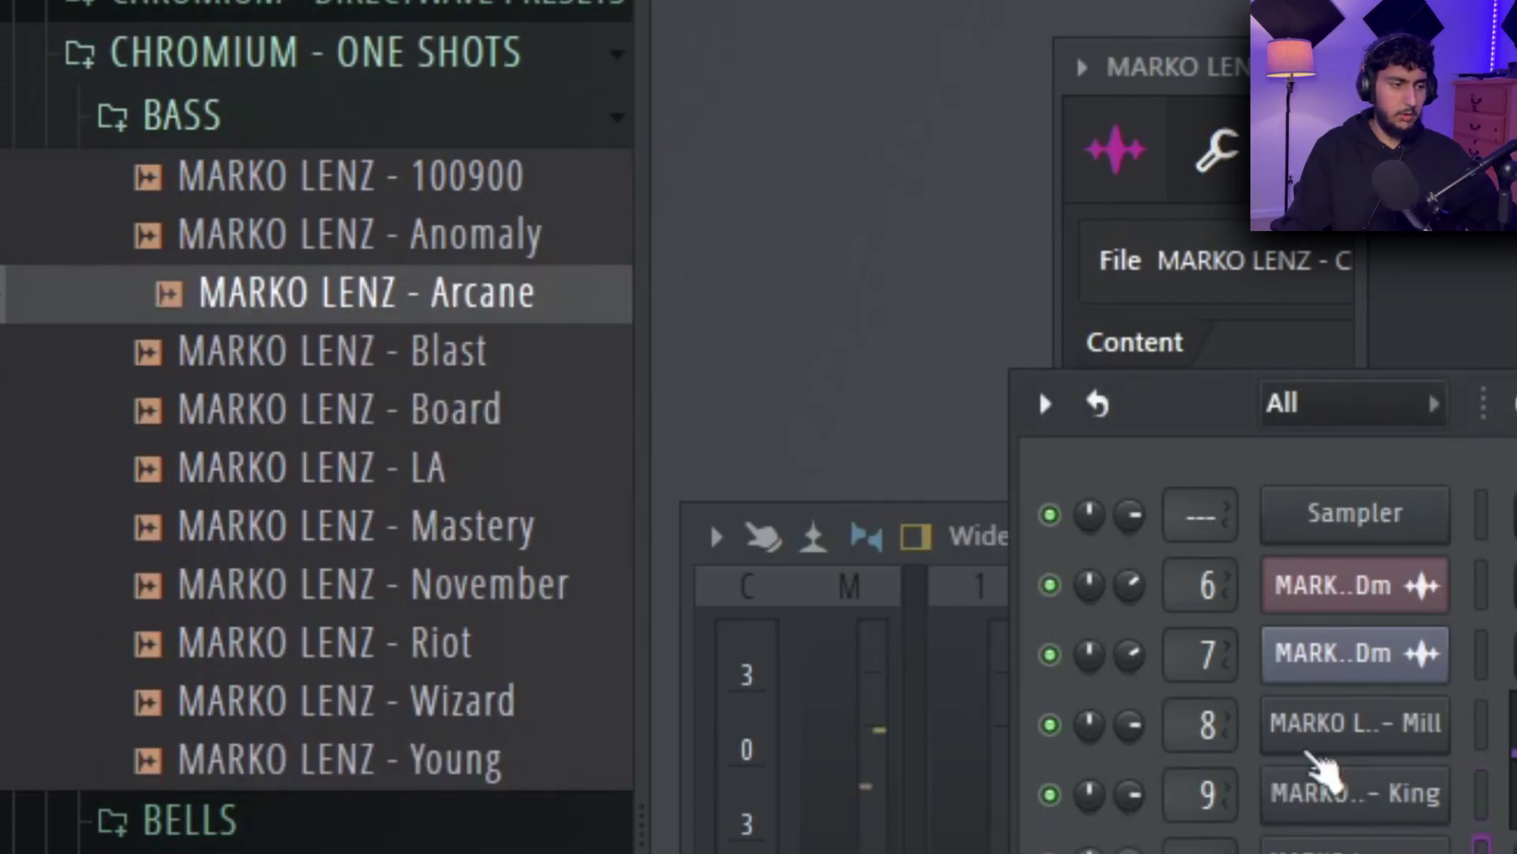
- Enable Arcane's volume envelope and shorten its release
left_click(1065, 302)
left_click_drag(1138, 735, 1135, 822)
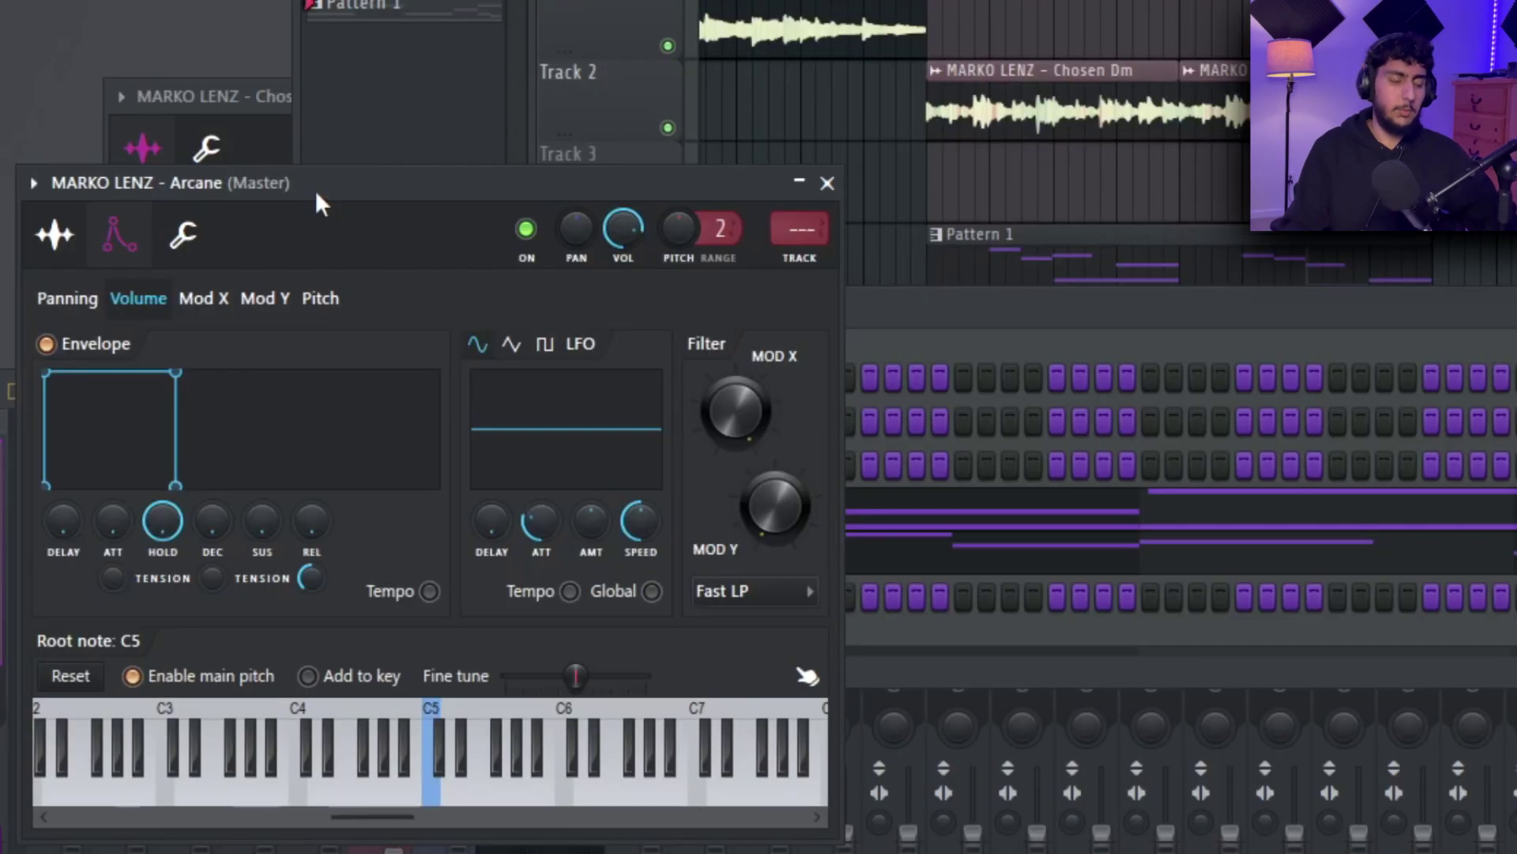
left_click_drag(314, 192, 652, 129)
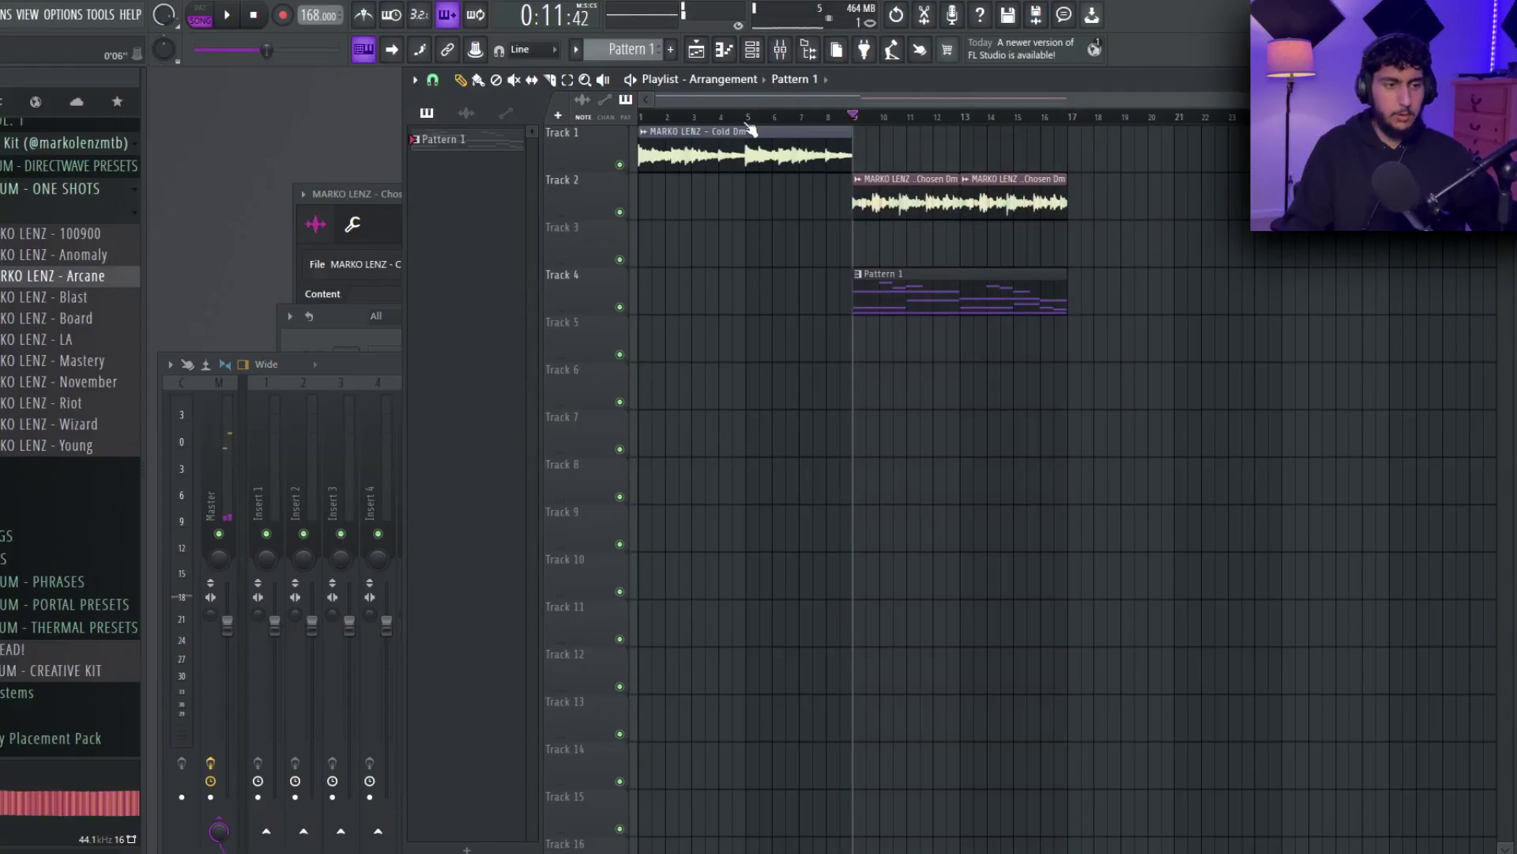
- Split Pattern 1 into Mill, King and Arcane patterns and repeat them with Chosen Dm up to bar 25
left_click_drag(770, 119, 1336, 119)
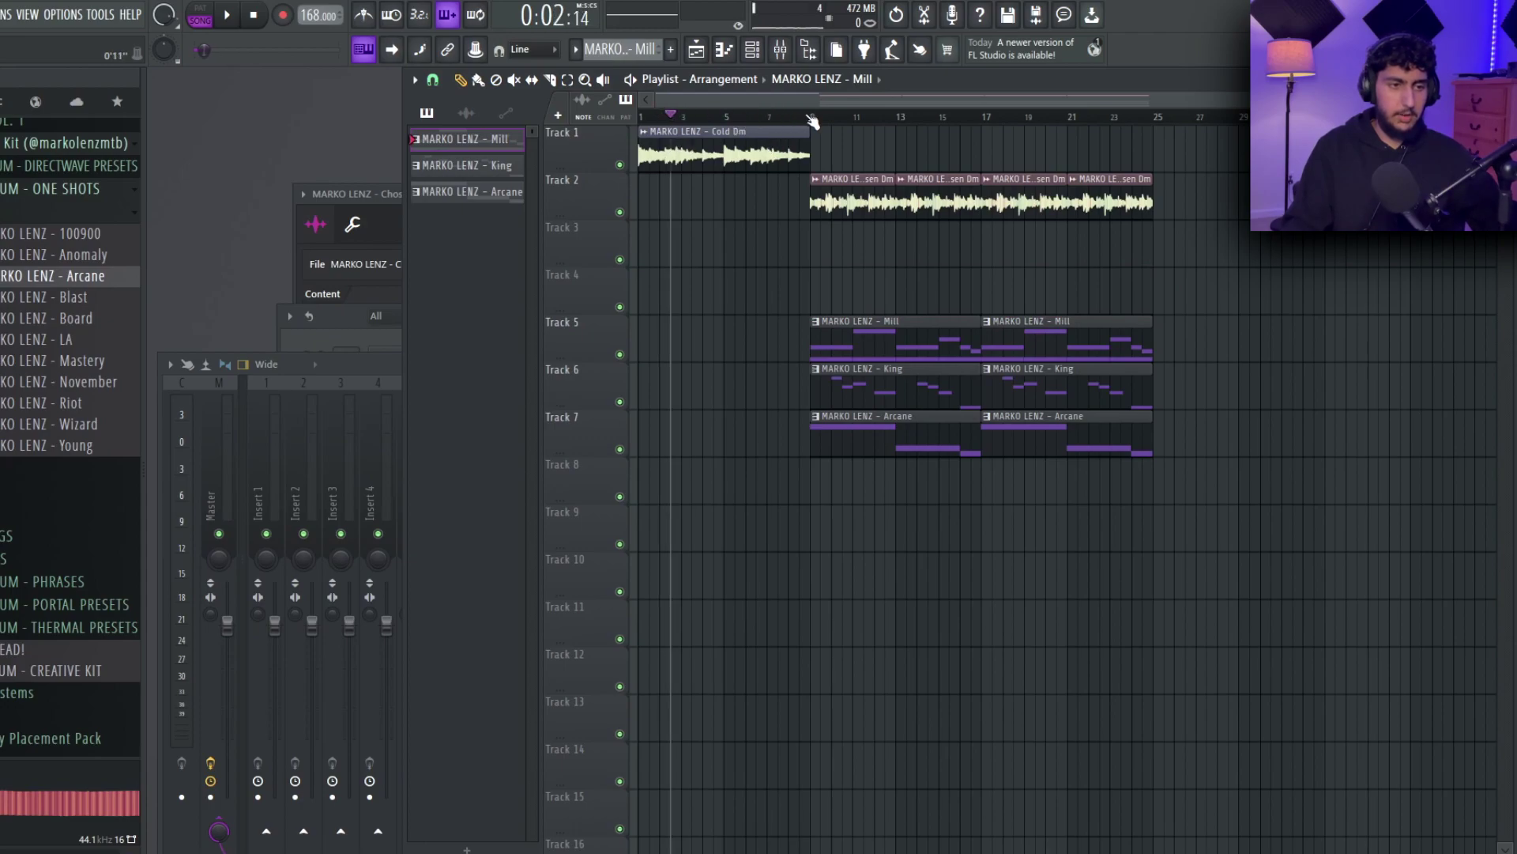
- Load the Sparta one shot in Pattern 5 and write F5 at bar 1, C#6 at bar 3 and C6 at bar 4
left_click(373, 341)
left_click(4, 305)
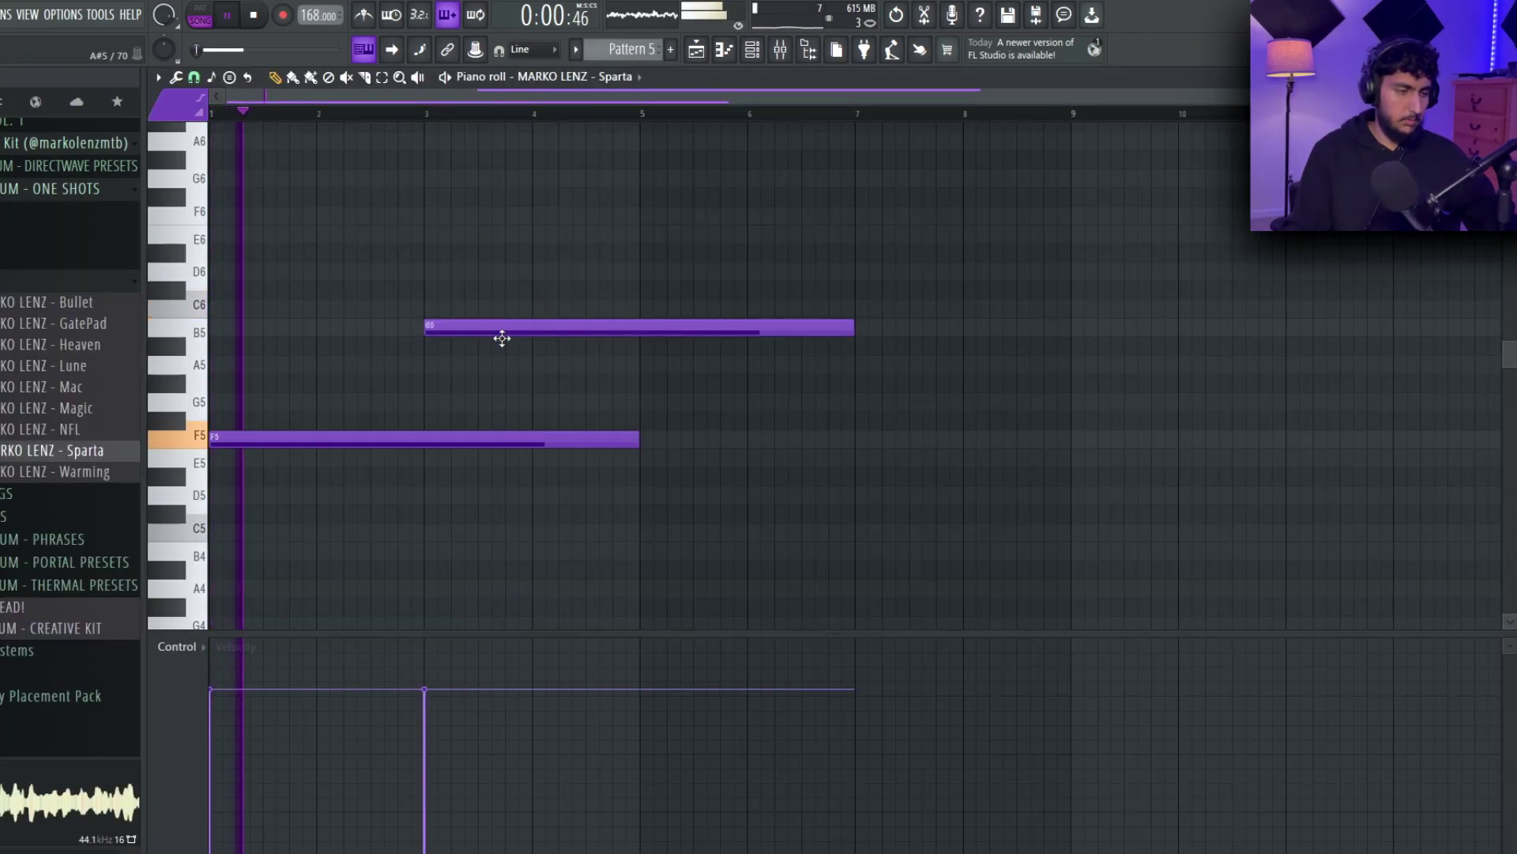
left_click_drag(502, 336, 502, 285)
left_click_drag(632, 312, 608, 327)
left_click_drag(689, 484, 544, 263)
left_click(795, 390)
key("ctrl+l")
key("space")
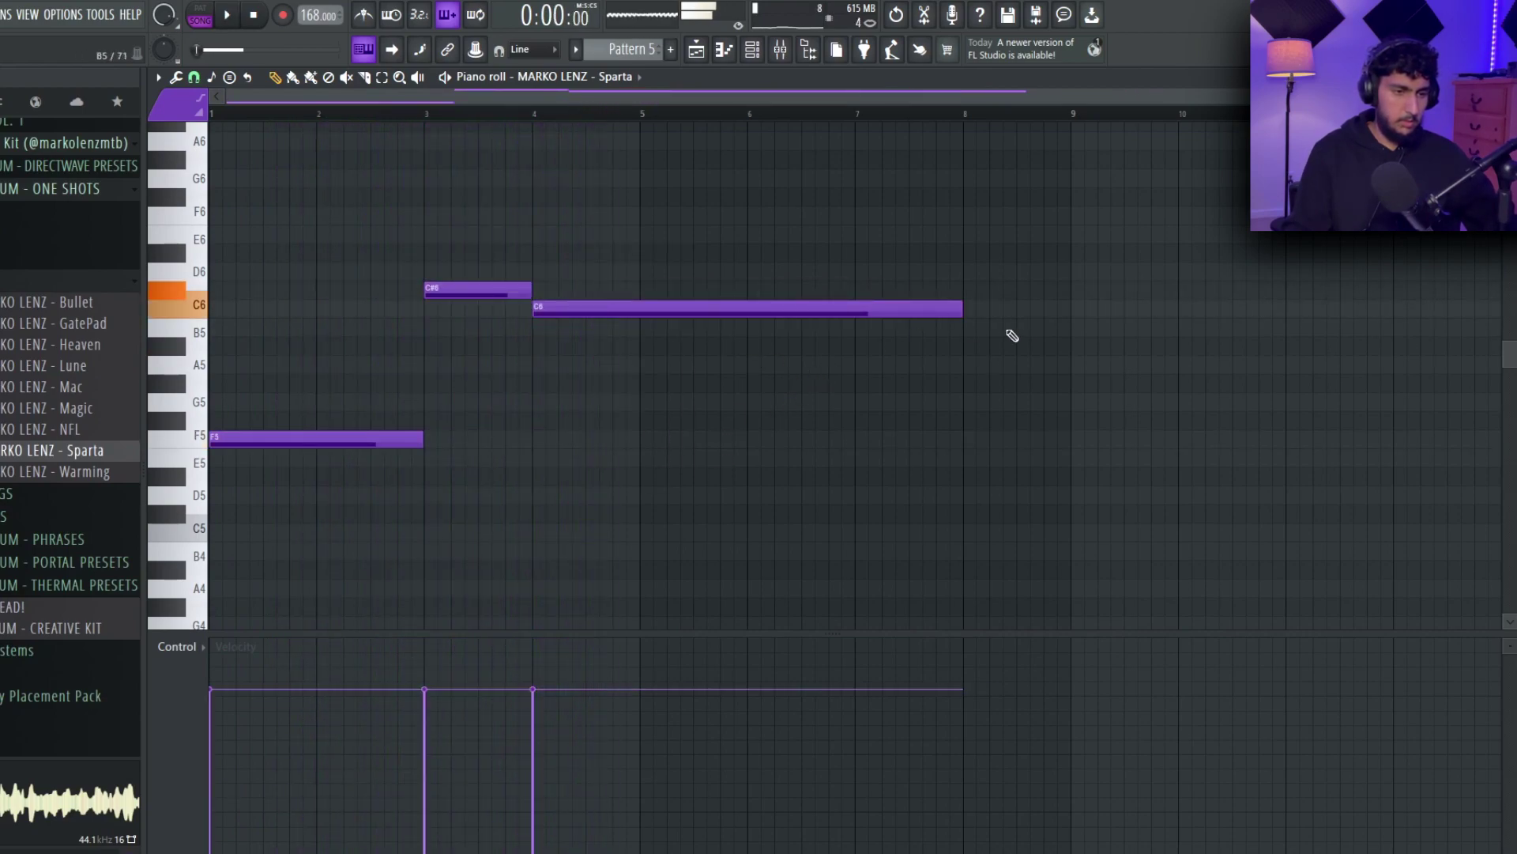
- Trim Sparta's C6 to one bar, repeat the phrase from bar 5, and lower the copy's C#6 to A#5 and its final note
left_click_drag(957, 307, 637, 307)
key("ctrl+b")
left_click(846, 383)
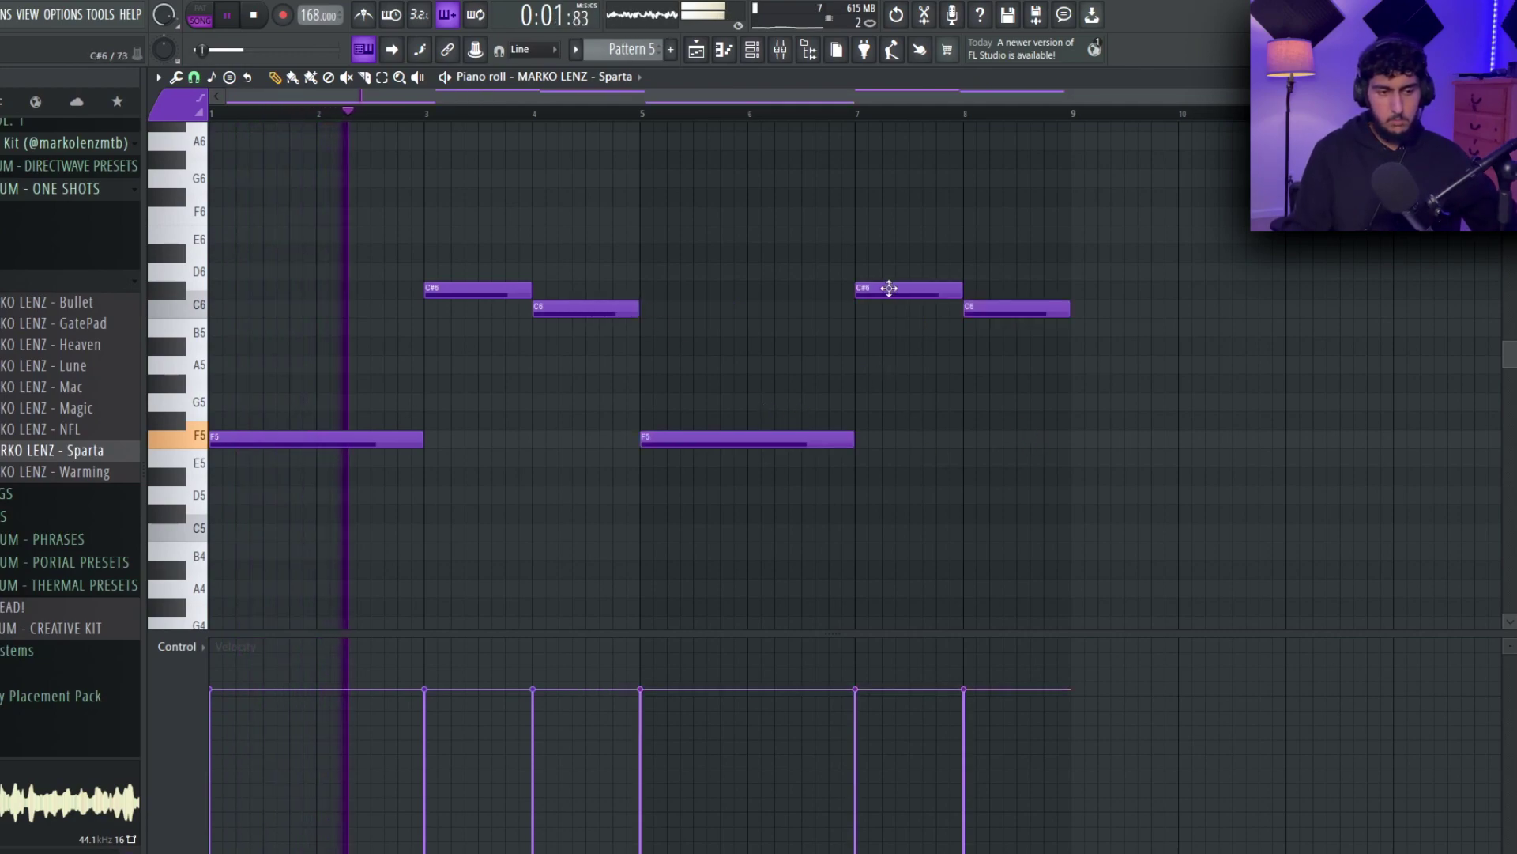
left_click_drag(887, 290, 911, 357)
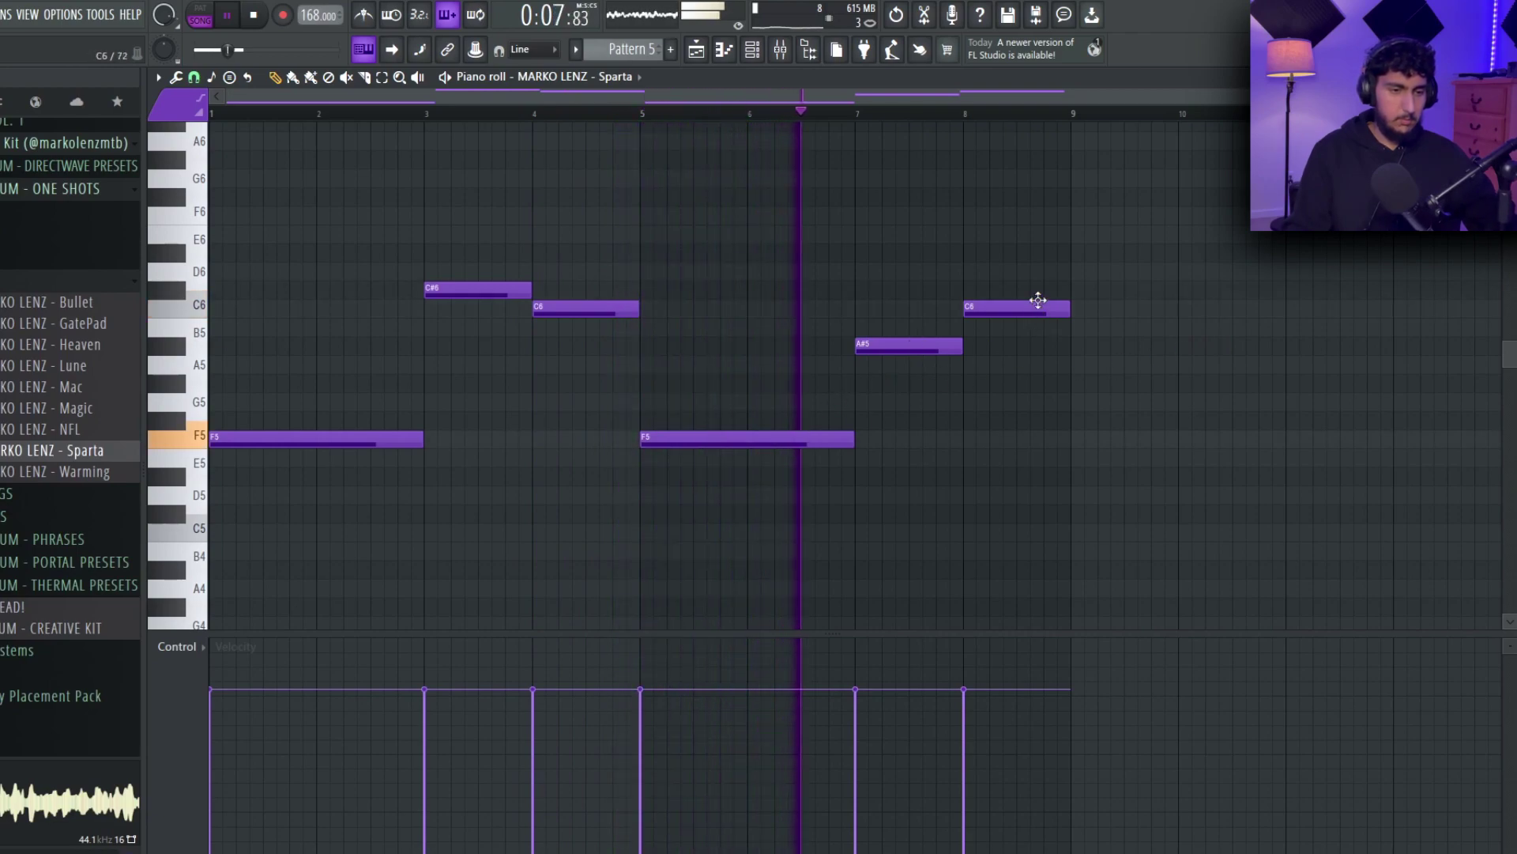
left_click_drag(1035, 310, 1056, 379)
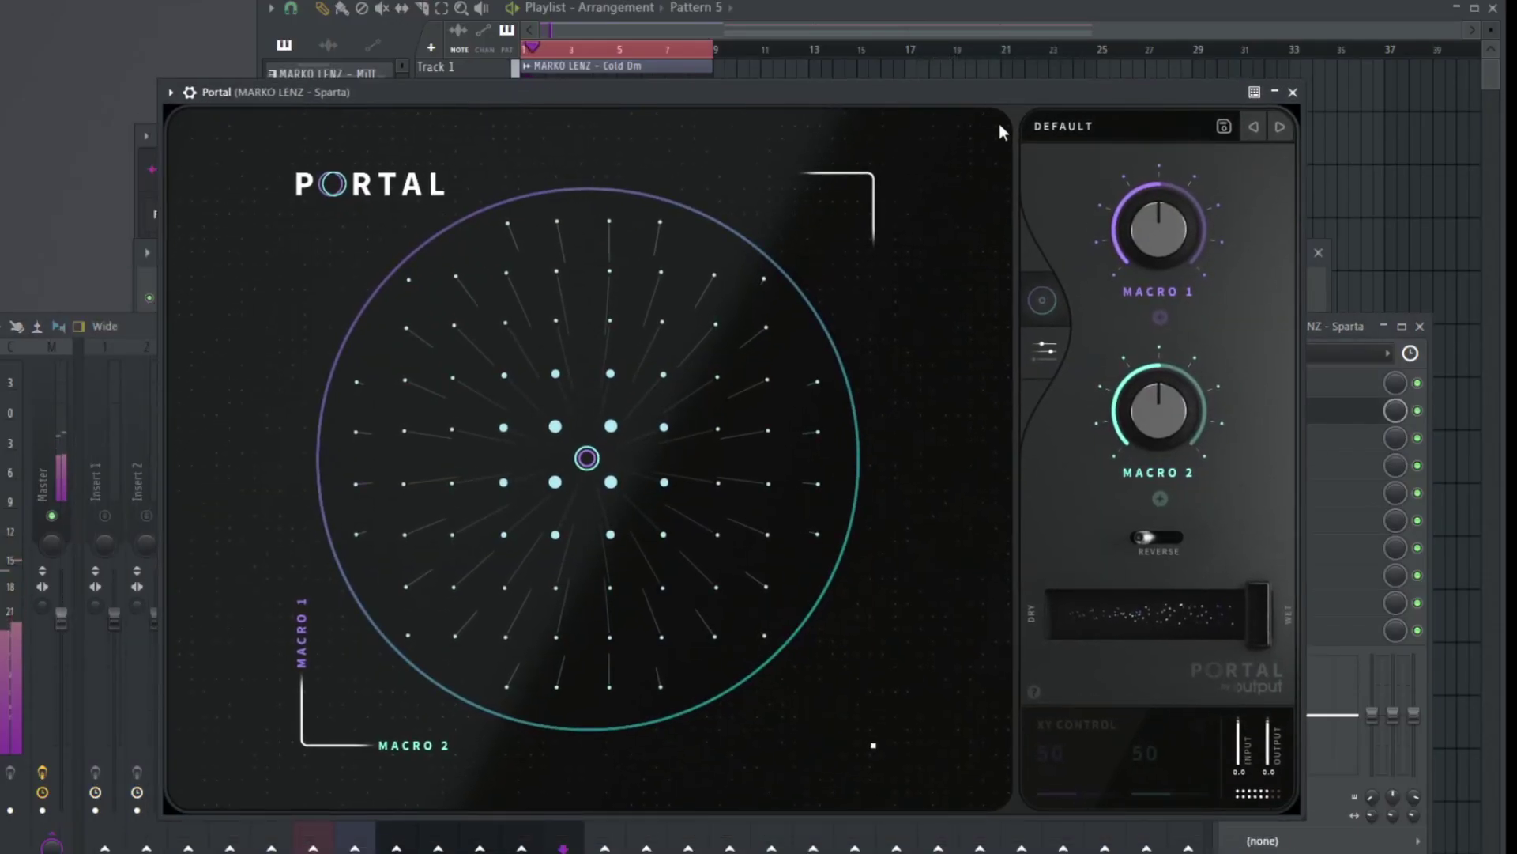
- Load the Chaos preset from the Portal Presets bank in Sparta's Portal effect after auditioning Day
left_click(1063, 126)
scroll(435, 348, "down", 10)
scroll(430, 387, "up", 5)
scroll(459, 380, "down", 6)
left_click(415, 237)
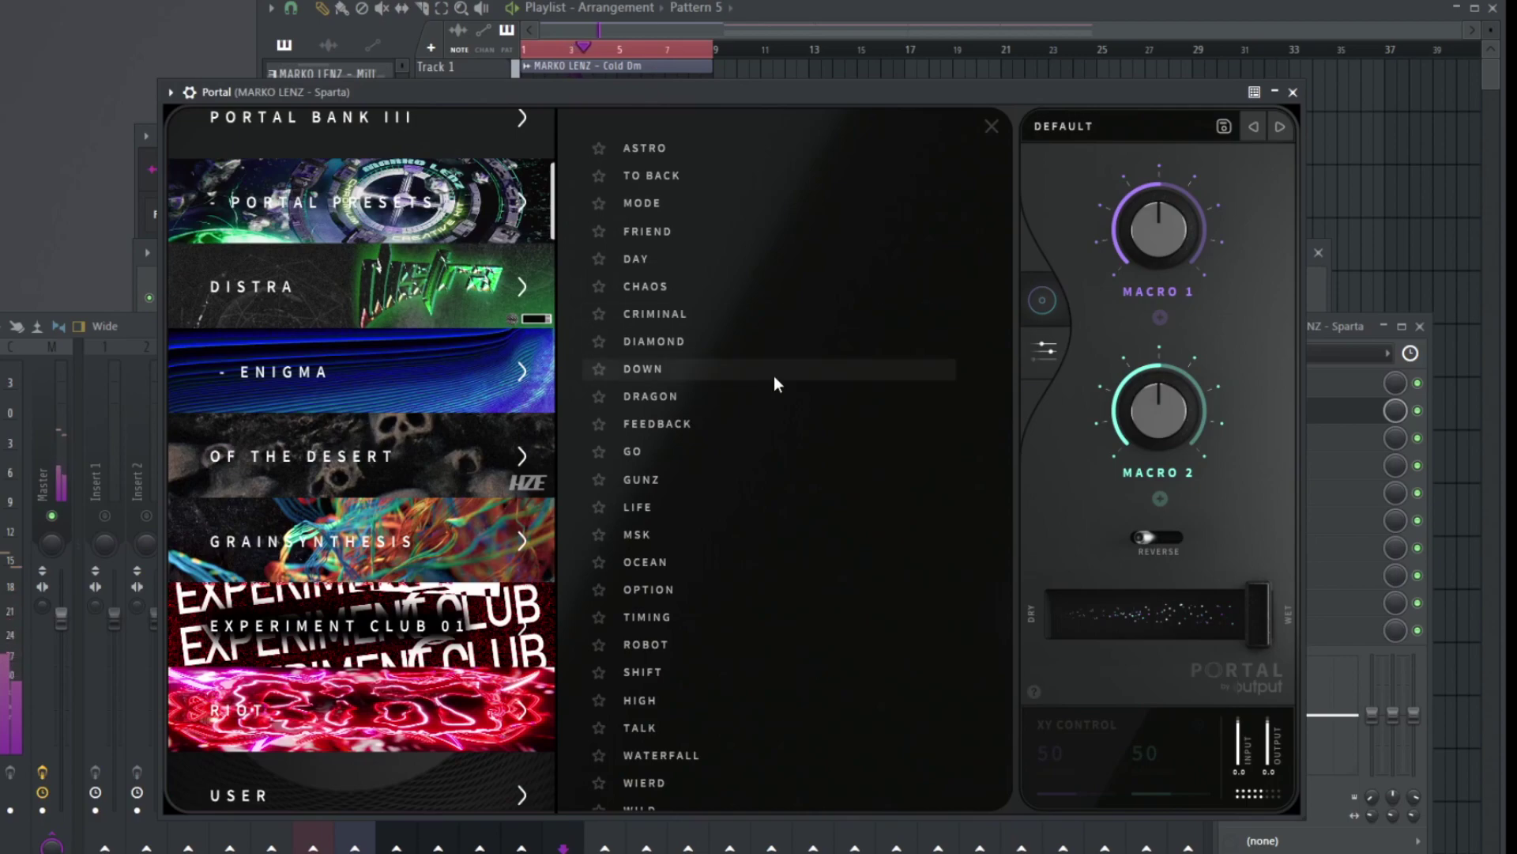
left_click(774, 376)
left_click(757, 268)
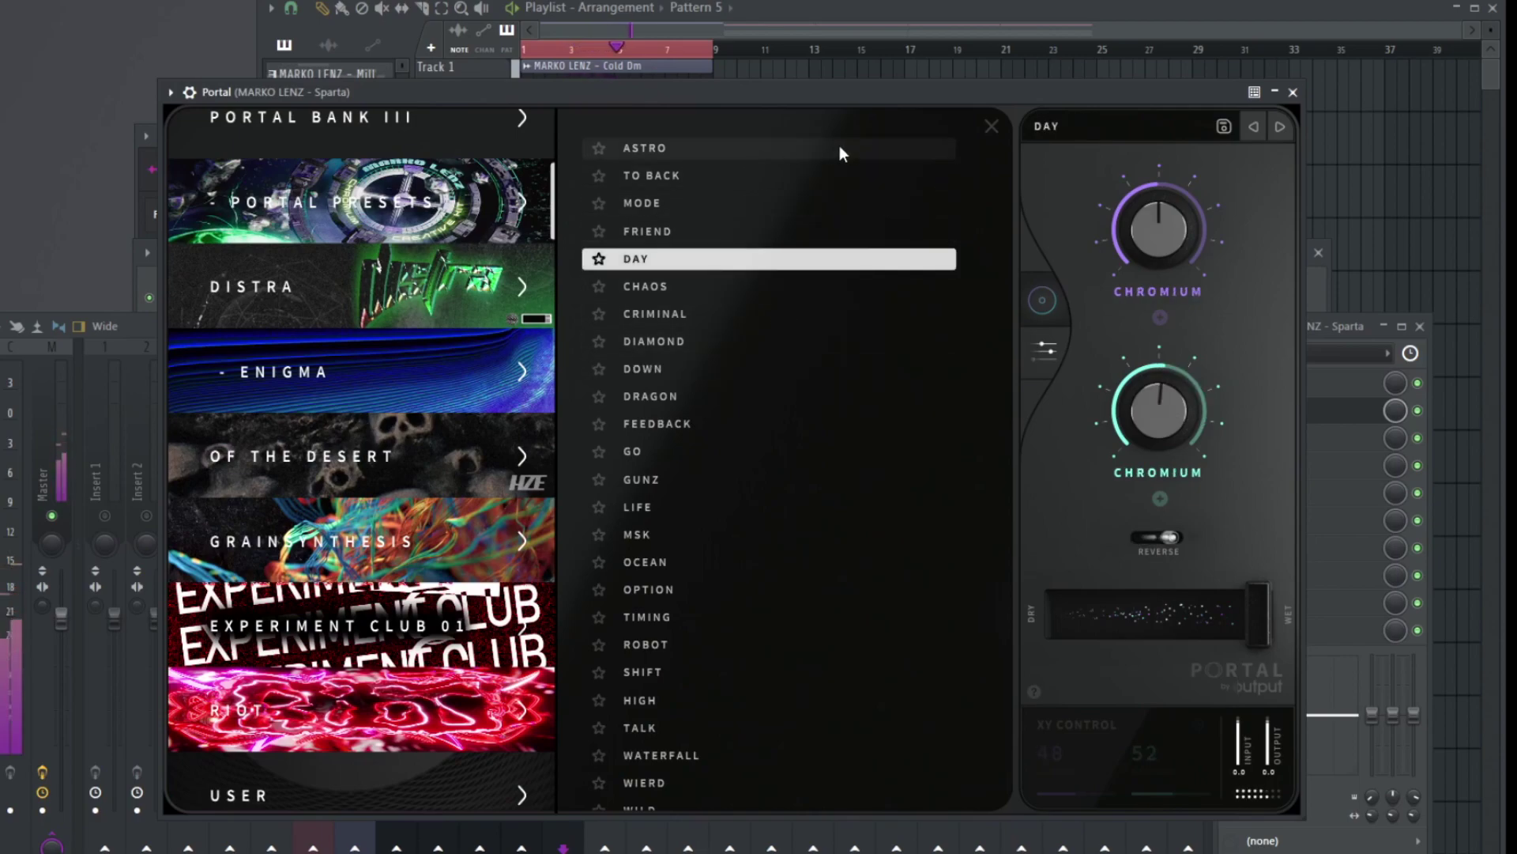
left_click(774, 292)
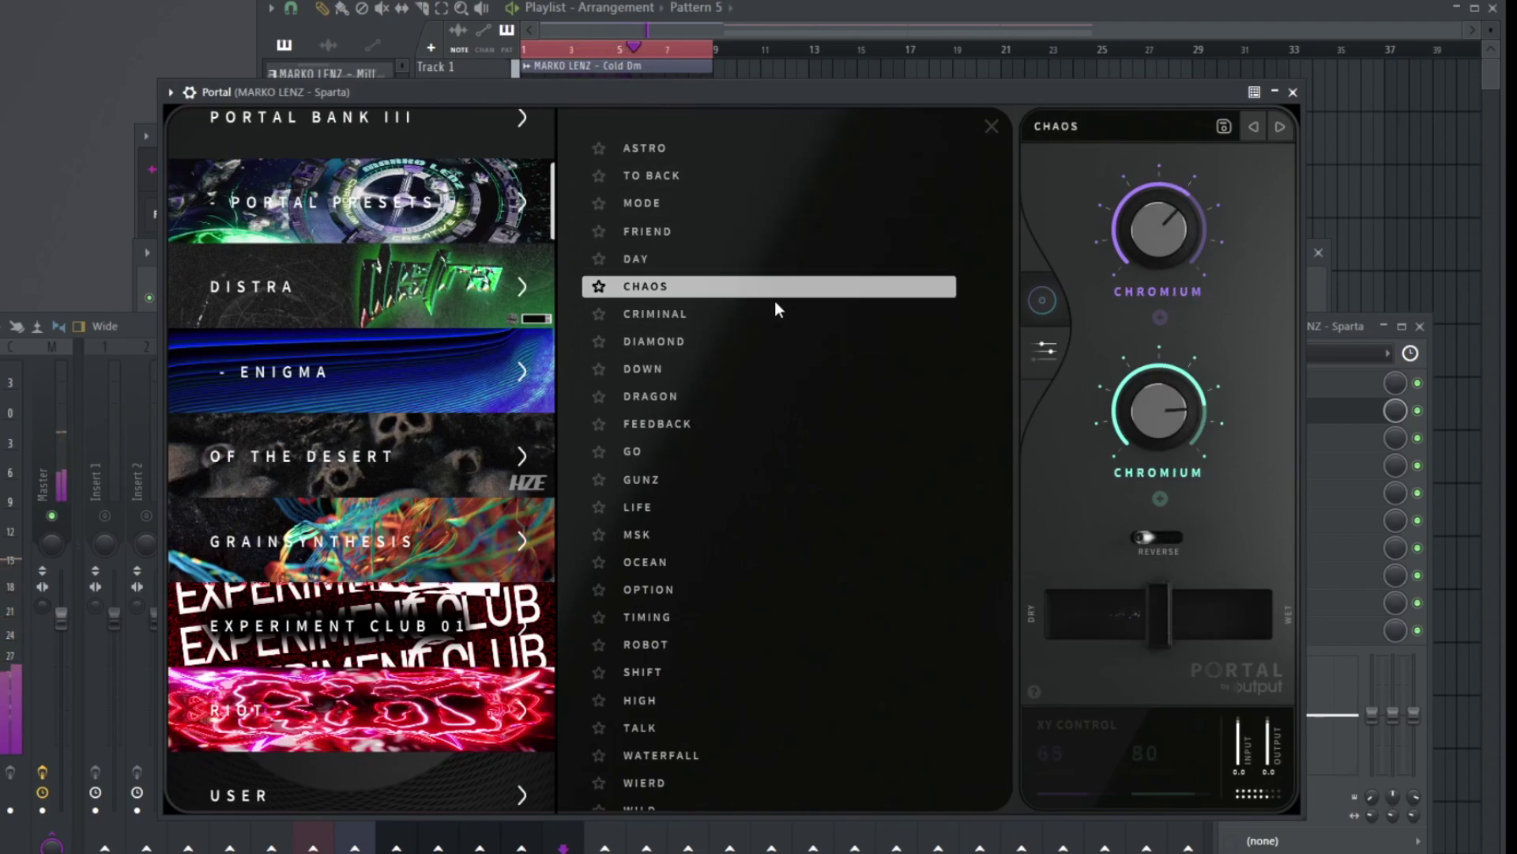
left_click(990, 125)
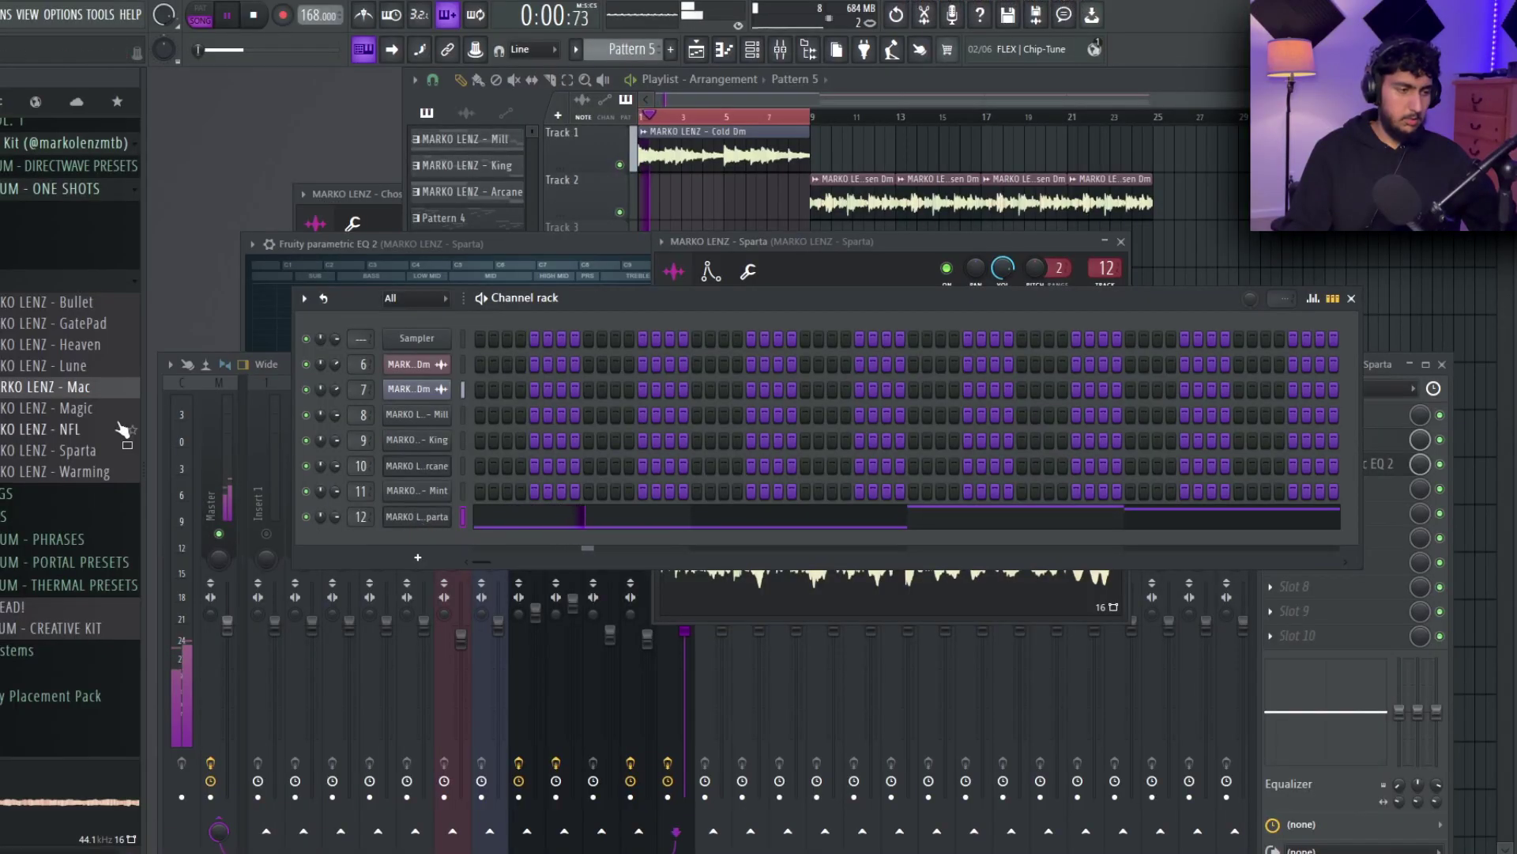
- Replace the Sparta sample on channel 12 with the Warming one shot after auditioning others, and give it a fade-out
left_click(123, 430)
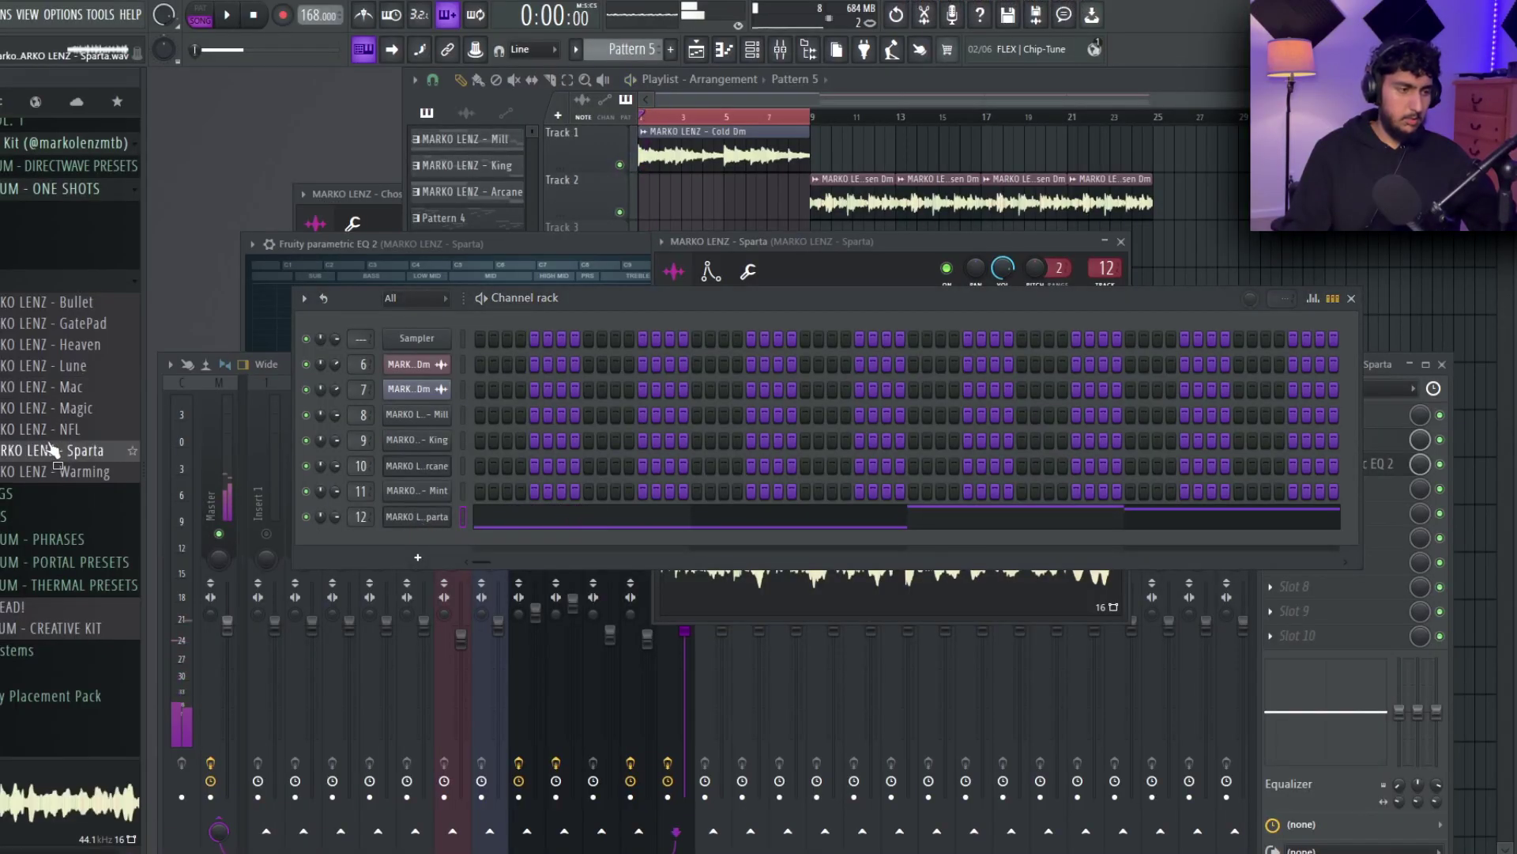
left_click(67, 471)
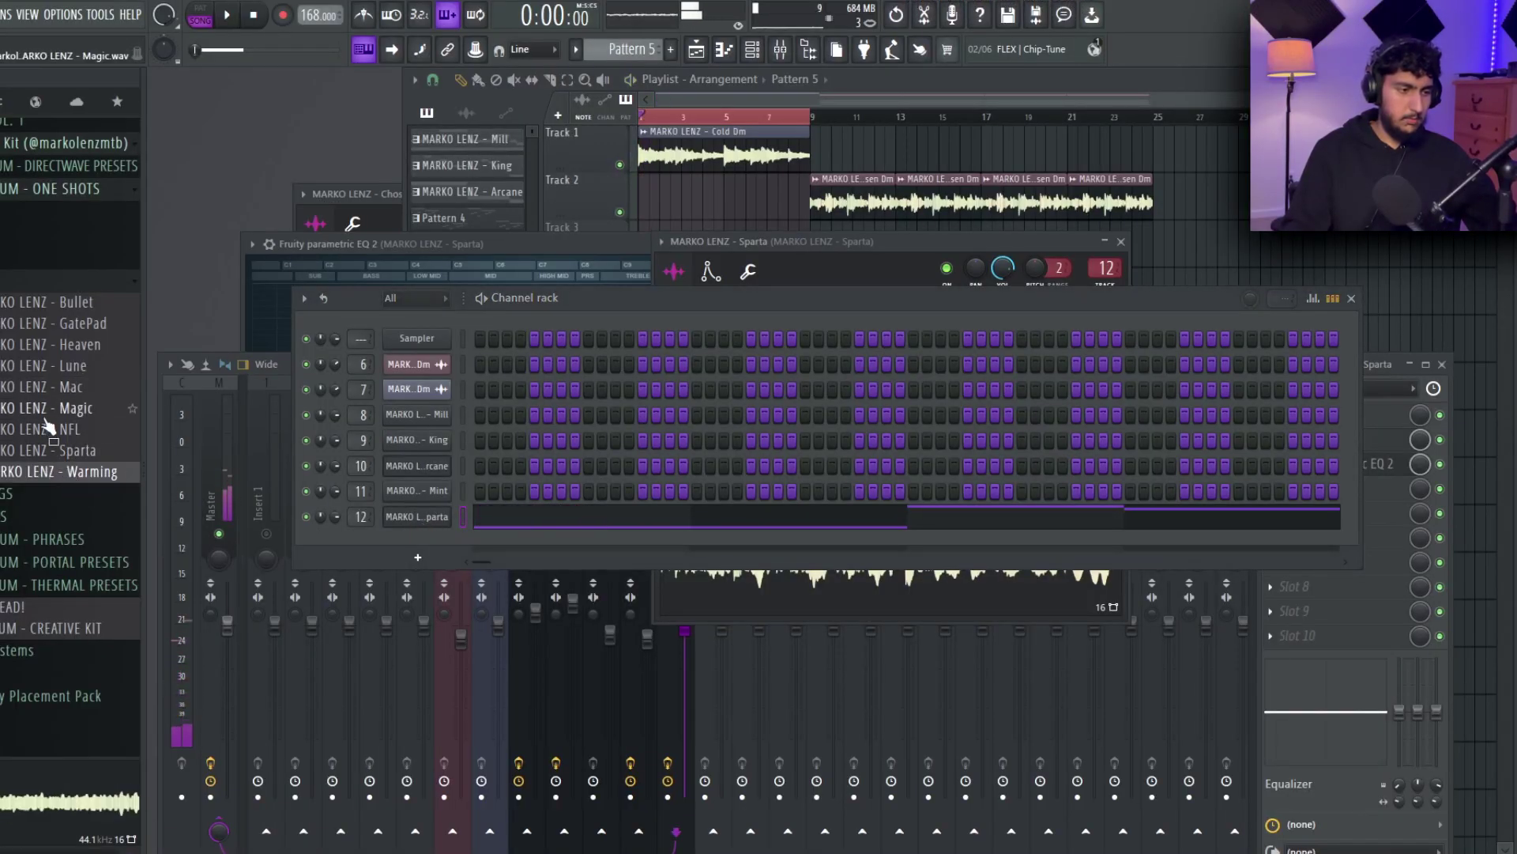
left_click_drag(395, 534, 443, 520)
key("space")
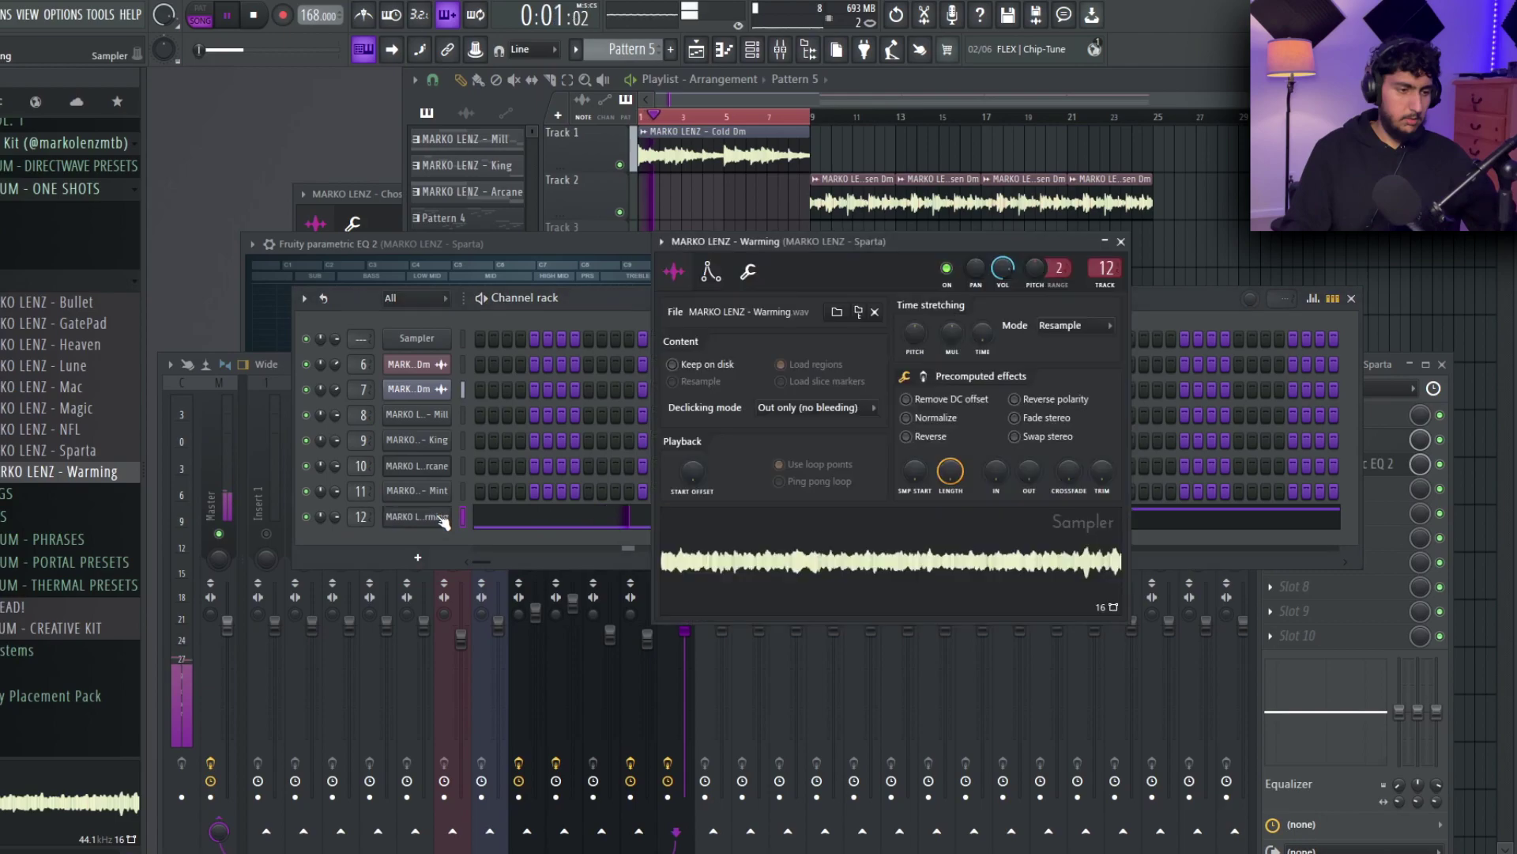
left_click_drag(1015, 475, 1015, 462)
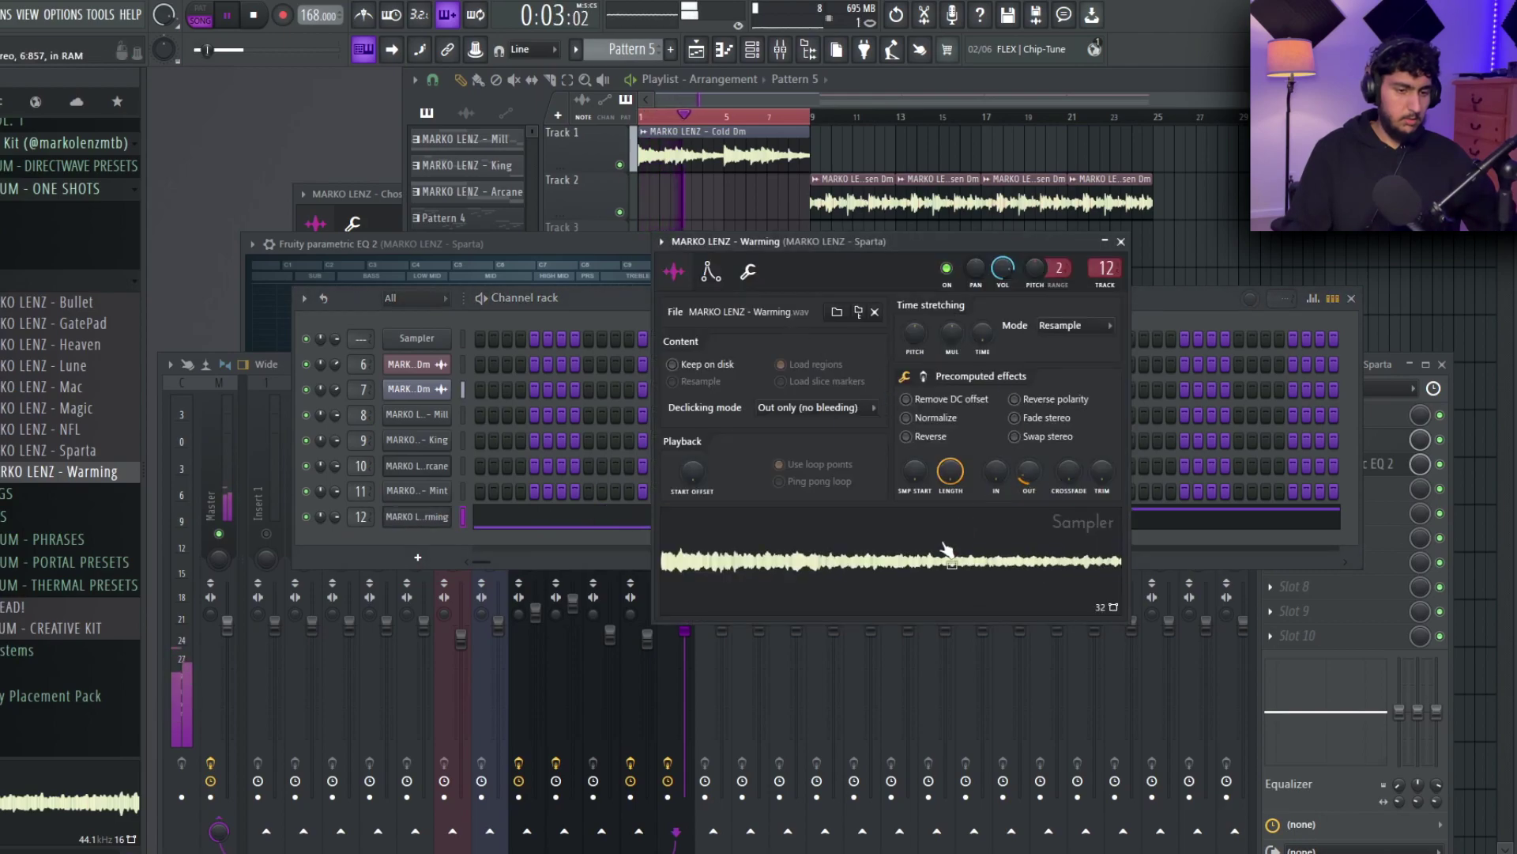
- Load the Wizard bass as a new channel below Warming and route it to mixer insert 13
left_click(221, 802)
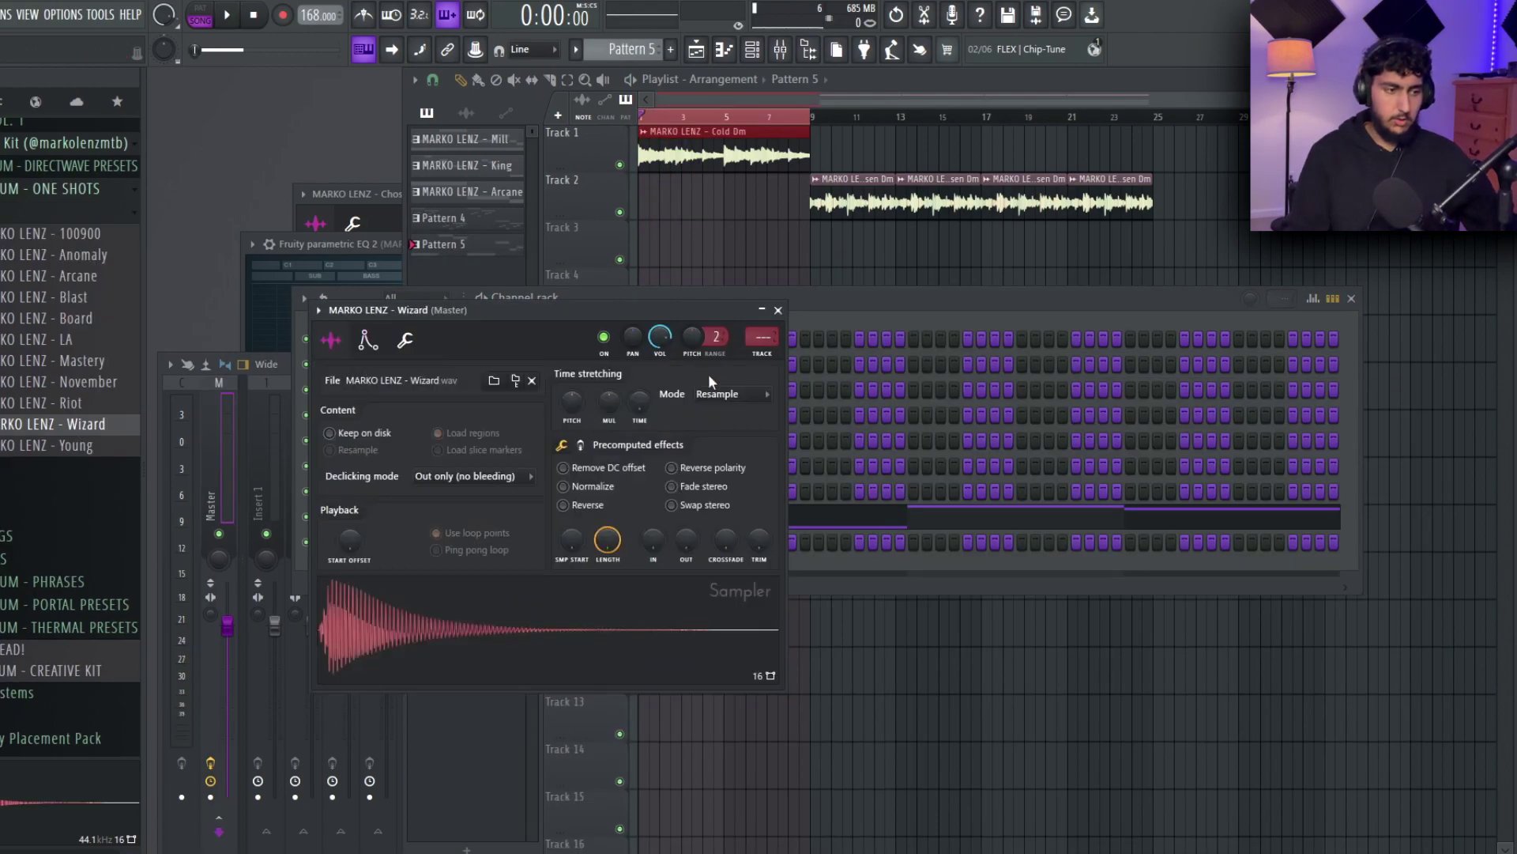
left_click(564, 620)
left_click(490, 545)
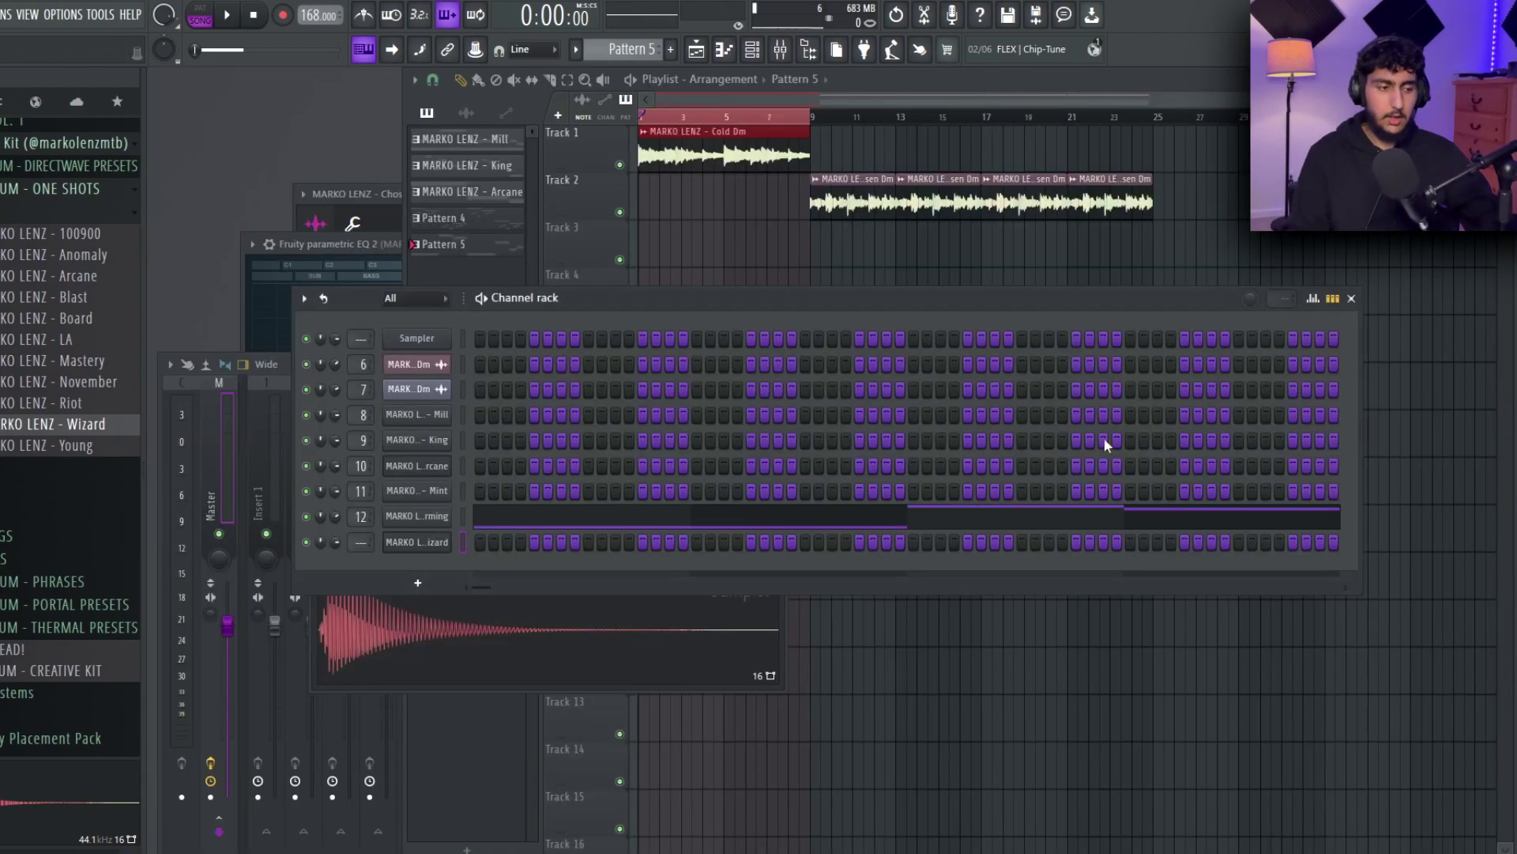
left_click(173, 826)
left_click(707, 507)
key("ctrl+l")
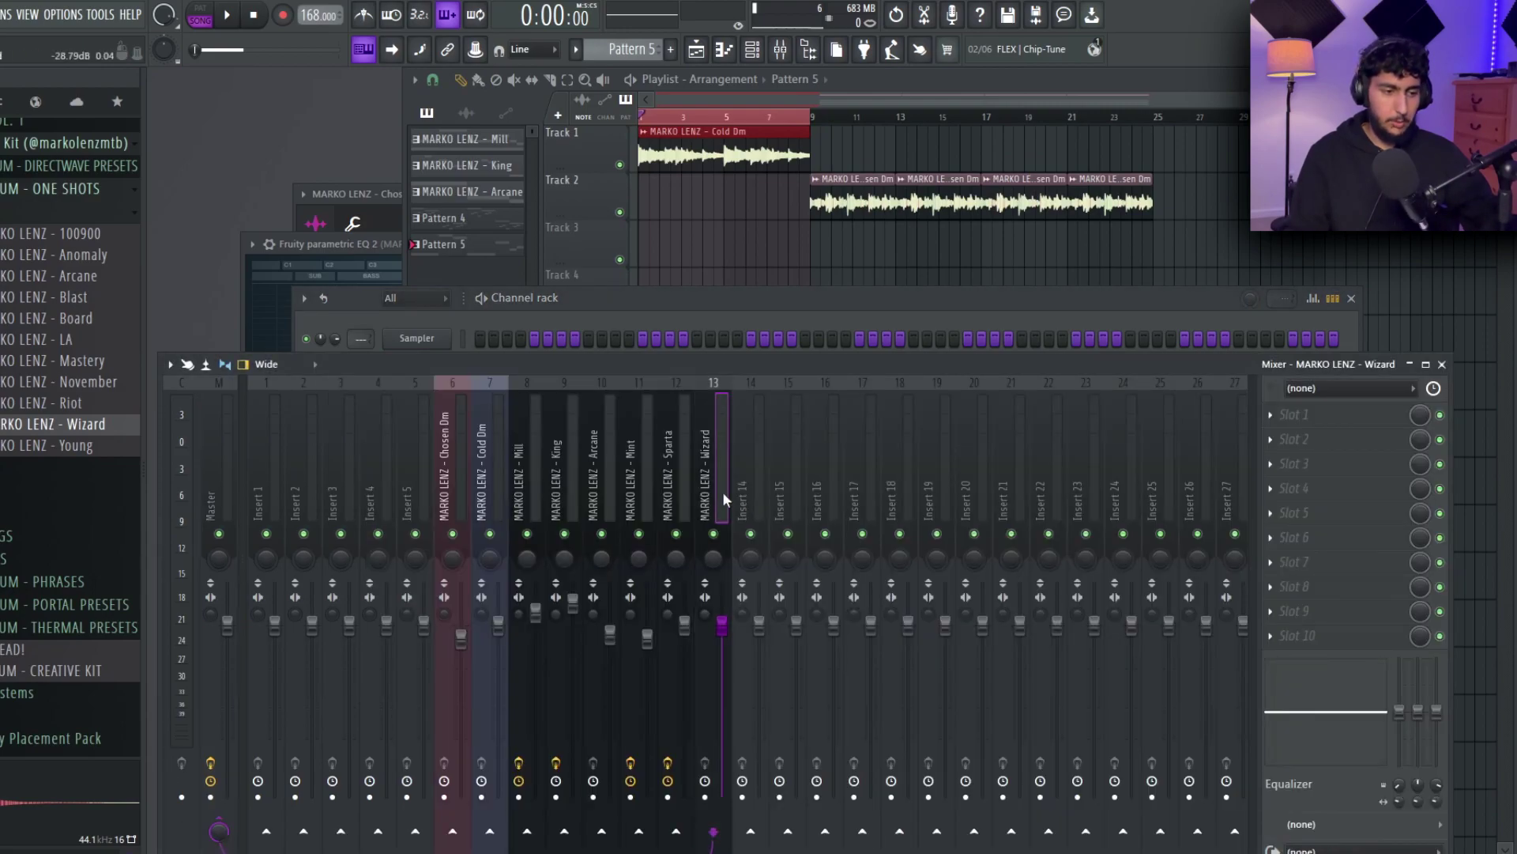
- Write Wizard notes in Pattern 5: three F5 notes filling bars 1–2, C#5 at bar 3 and three C5 notes at bar 4
left_click(637, 306)
right_click(447, 536)
left_click(491, 541)
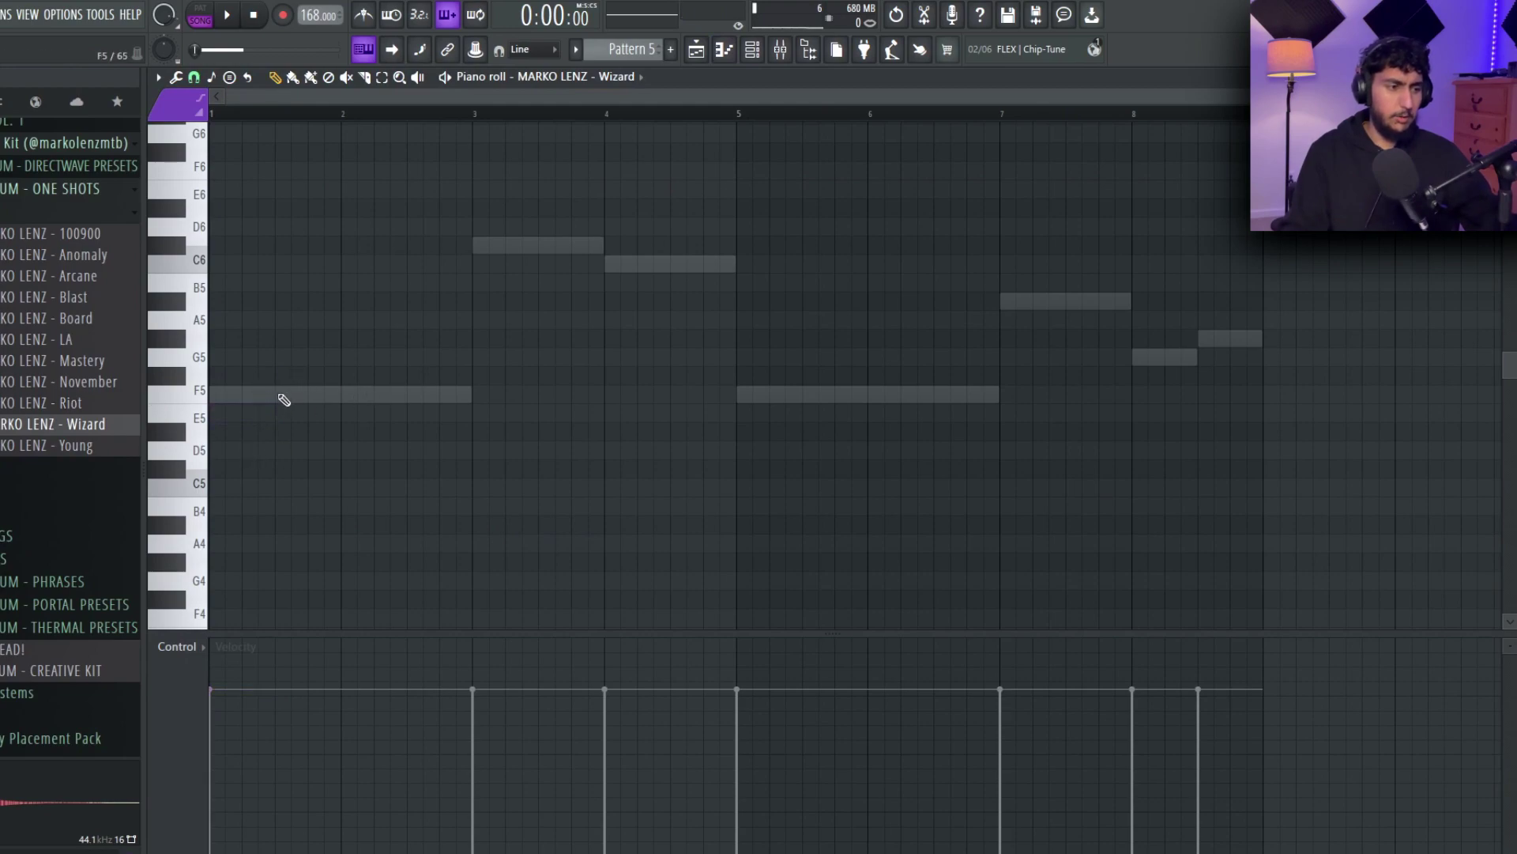
key("space")
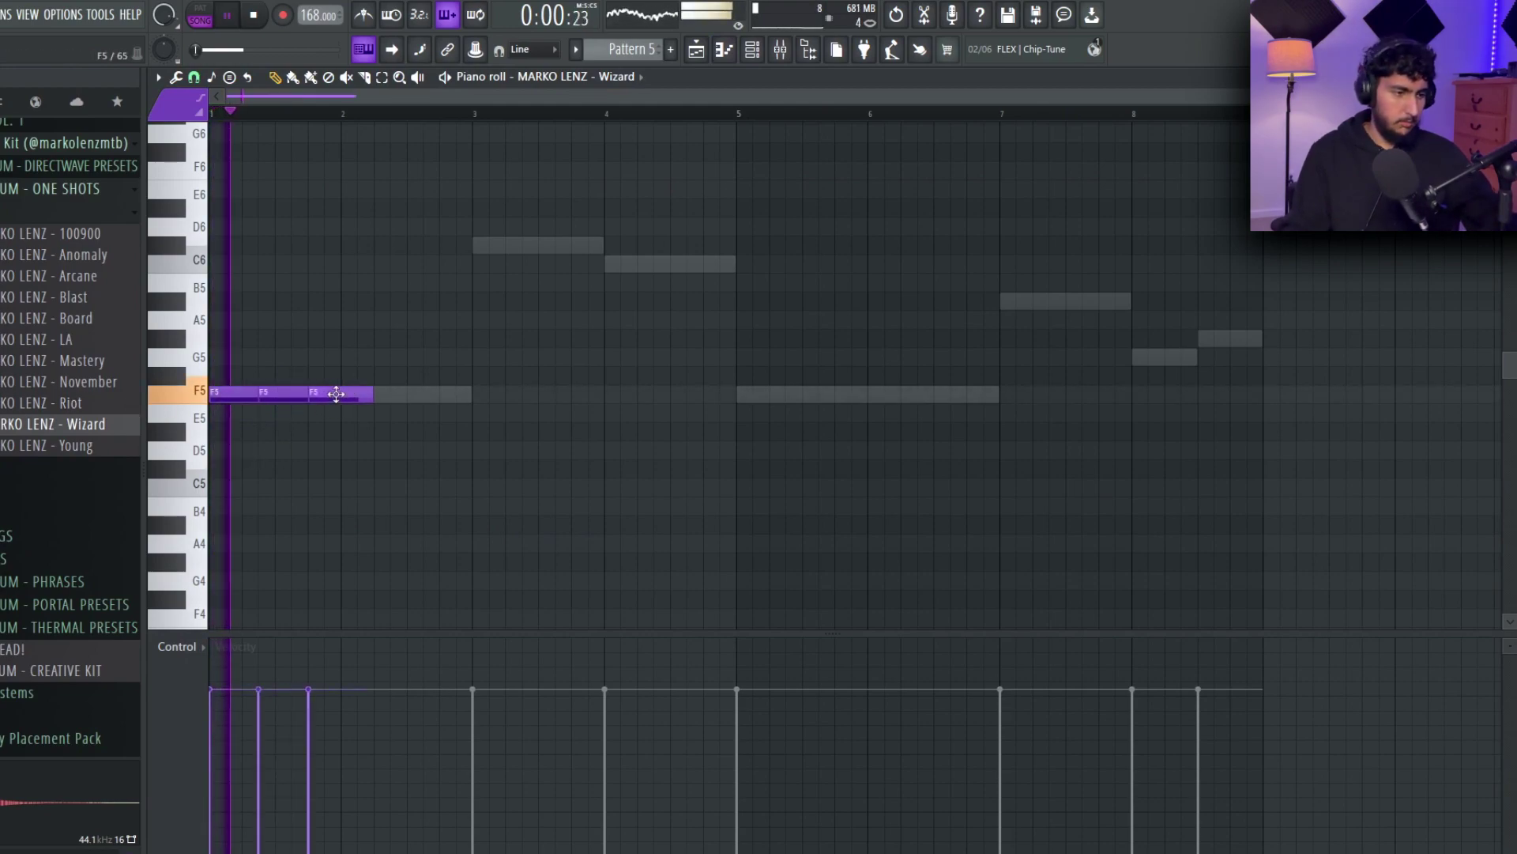
left_click_drag(365, 394, 468, 393)
left_click_drag(357, 387, 653, 491)
key("space")
key("space")
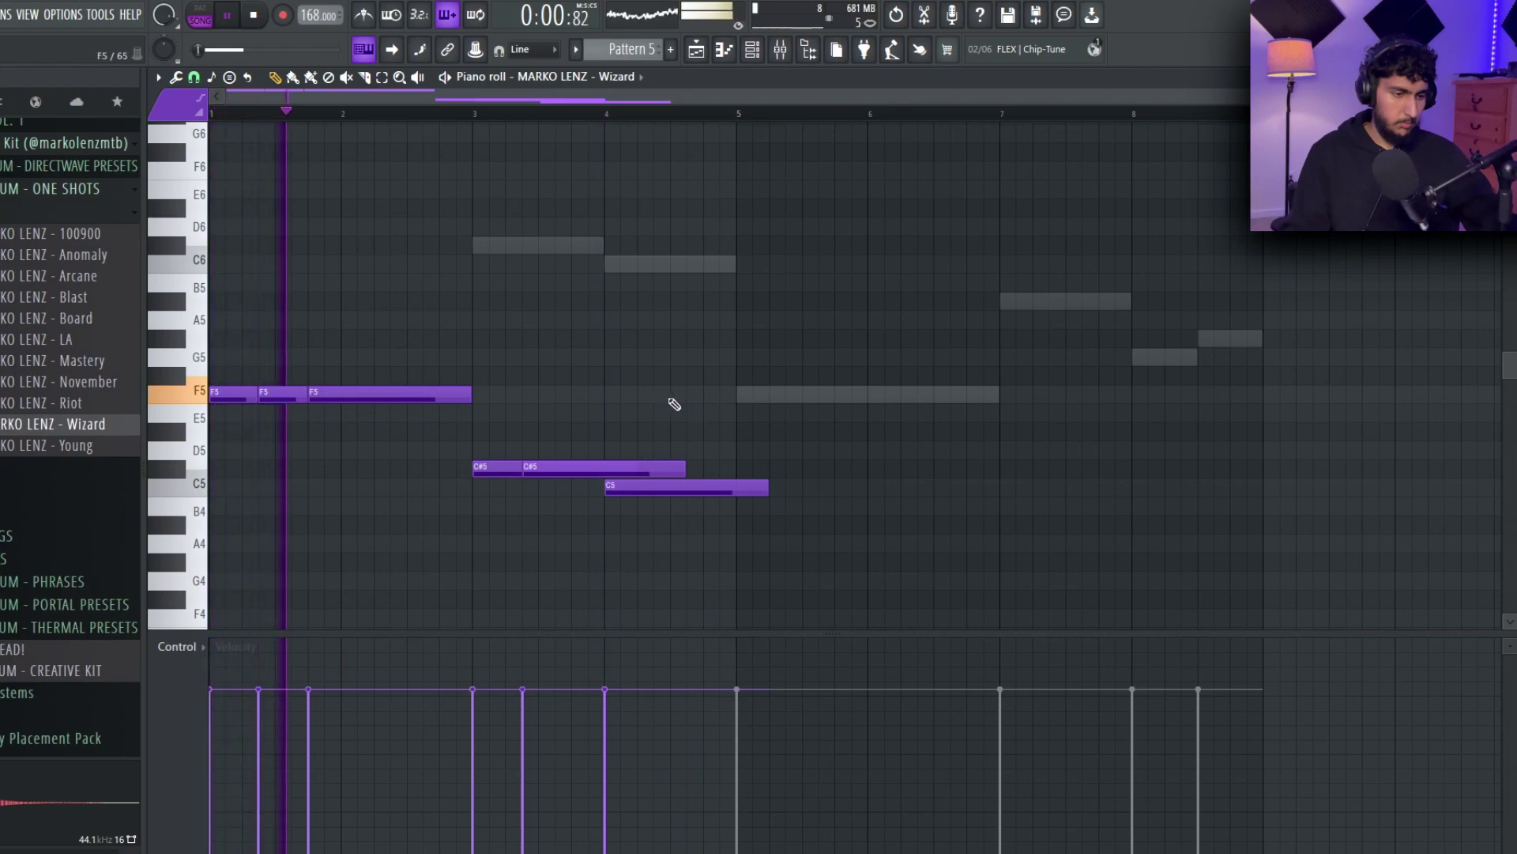
key("ctrl+l")
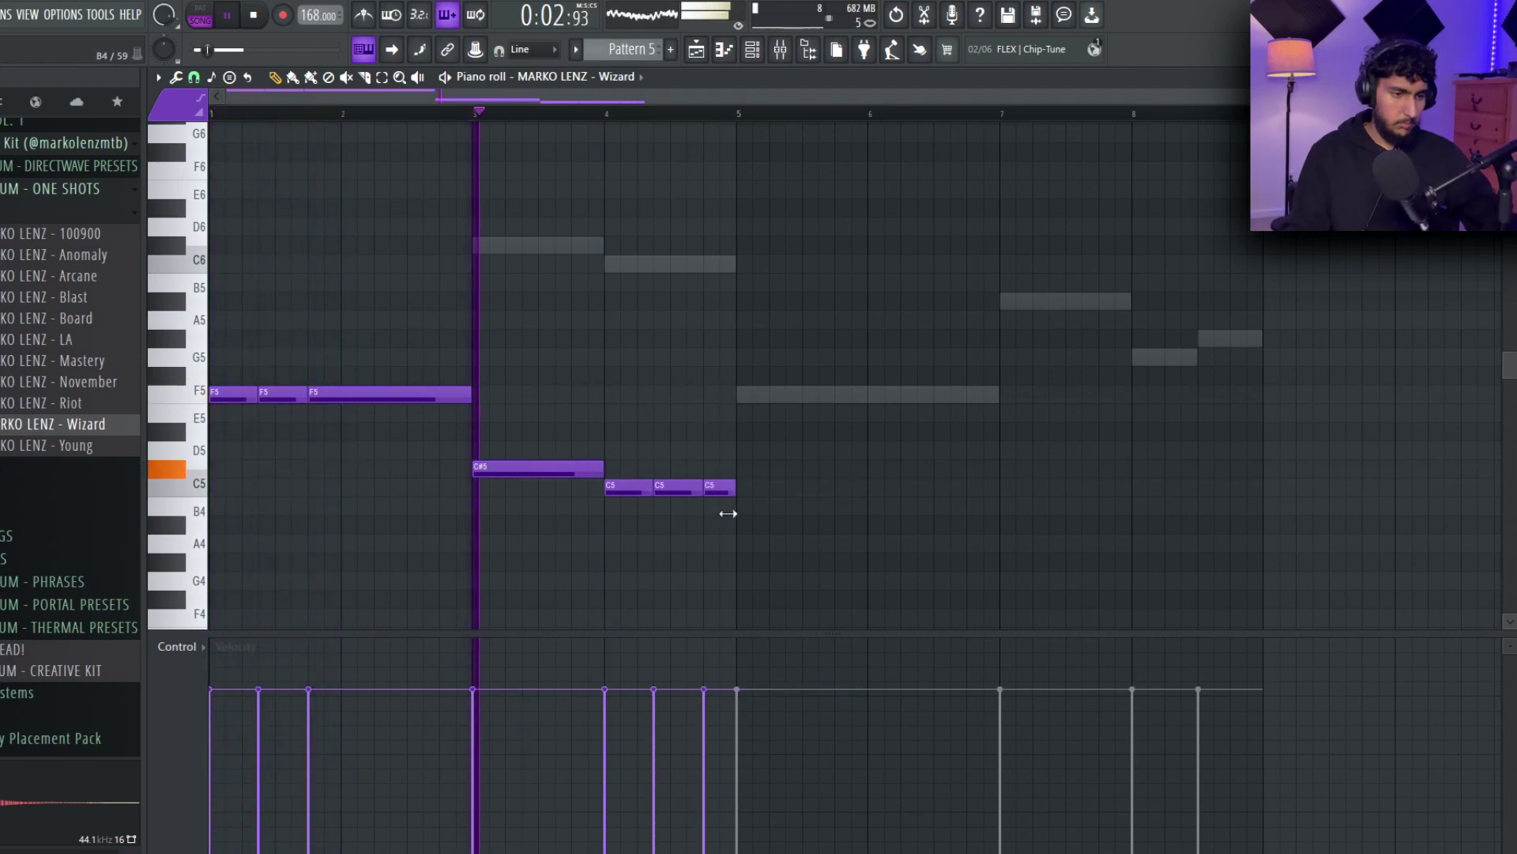
- Repeat the Wizard phrase from bar 5, raise the copy's C#5 and C5 notes an octave, and lower its closing notes
key("ctrl+a")
key("ctrl+b")
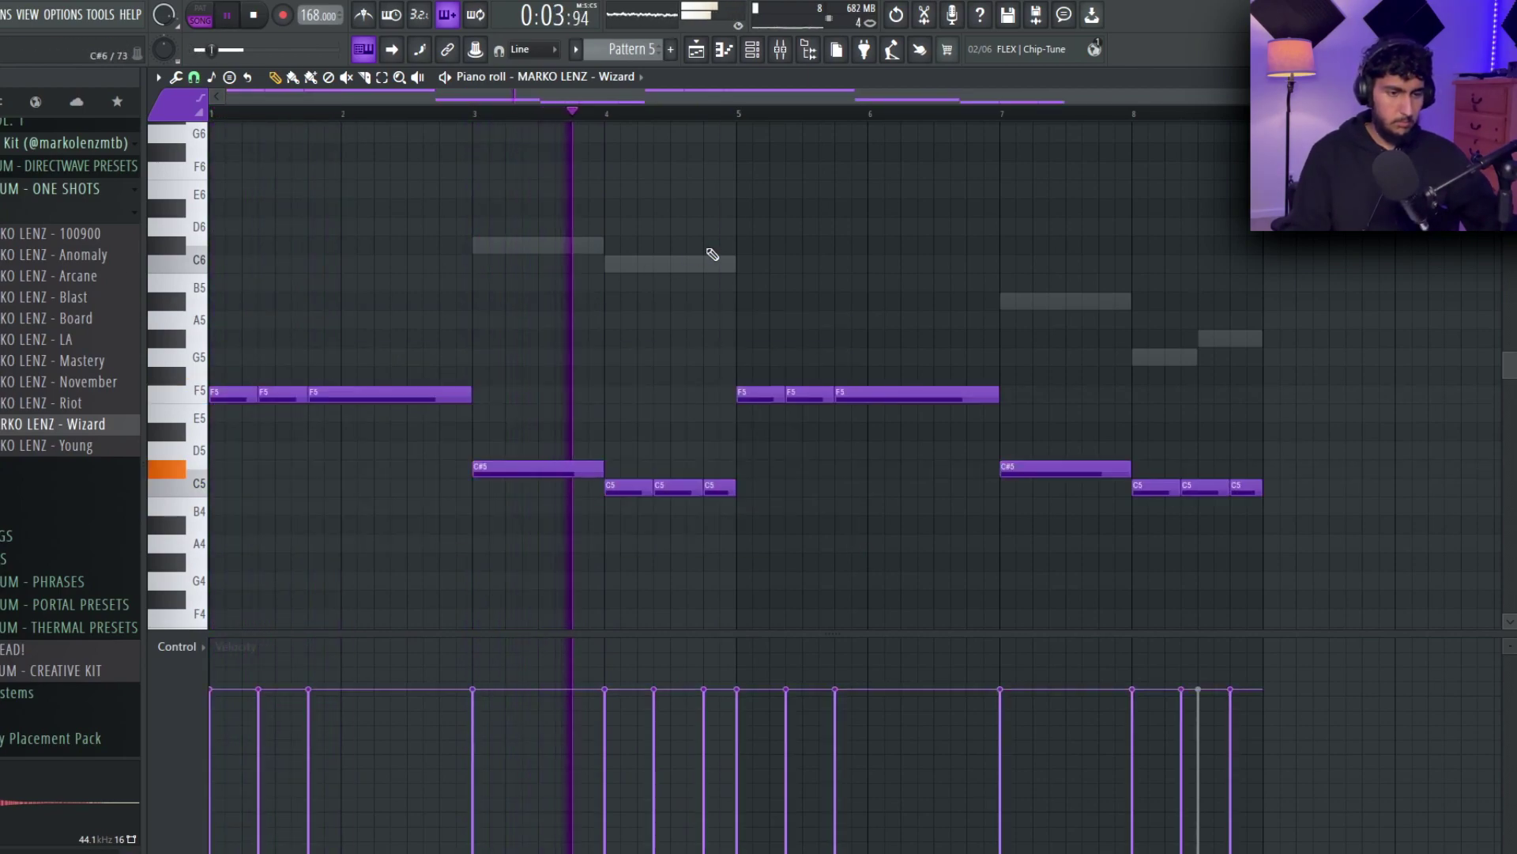
scroll(904, 270, "down", 2)
scroll(1307, 456, "down", 1)
scroll(1154, 486, "up", 1)
left_click_drag(1135, 515, 1005, 460)
key("ctrl+Up")
left_click_drag(1008, 512, 932, 443)
key("ctrl+Up")
left_click_drag(1155, 292, 1067, 262)
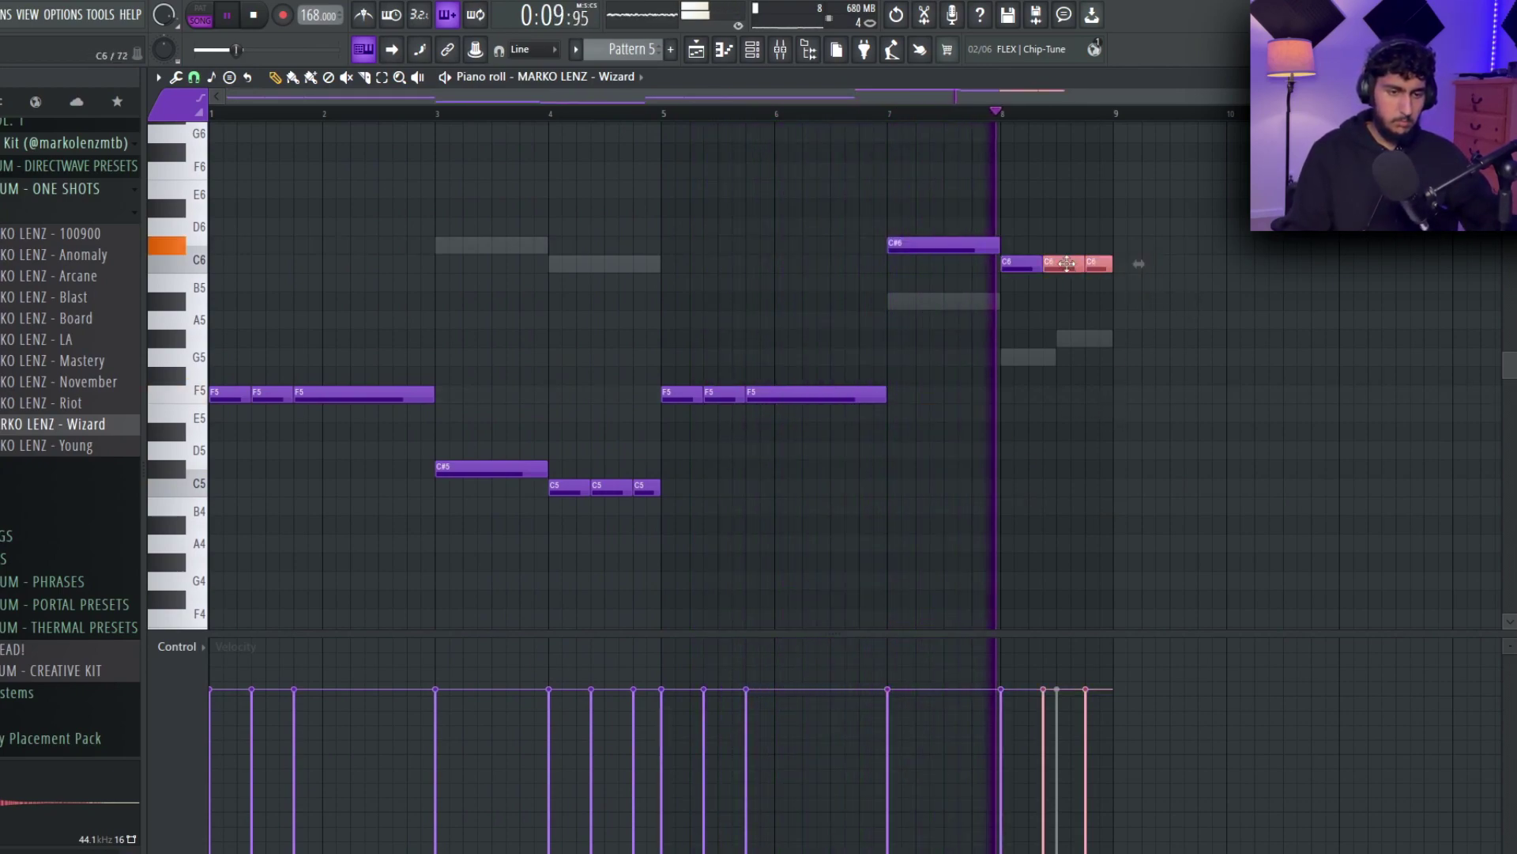
key("ctrl+Down")
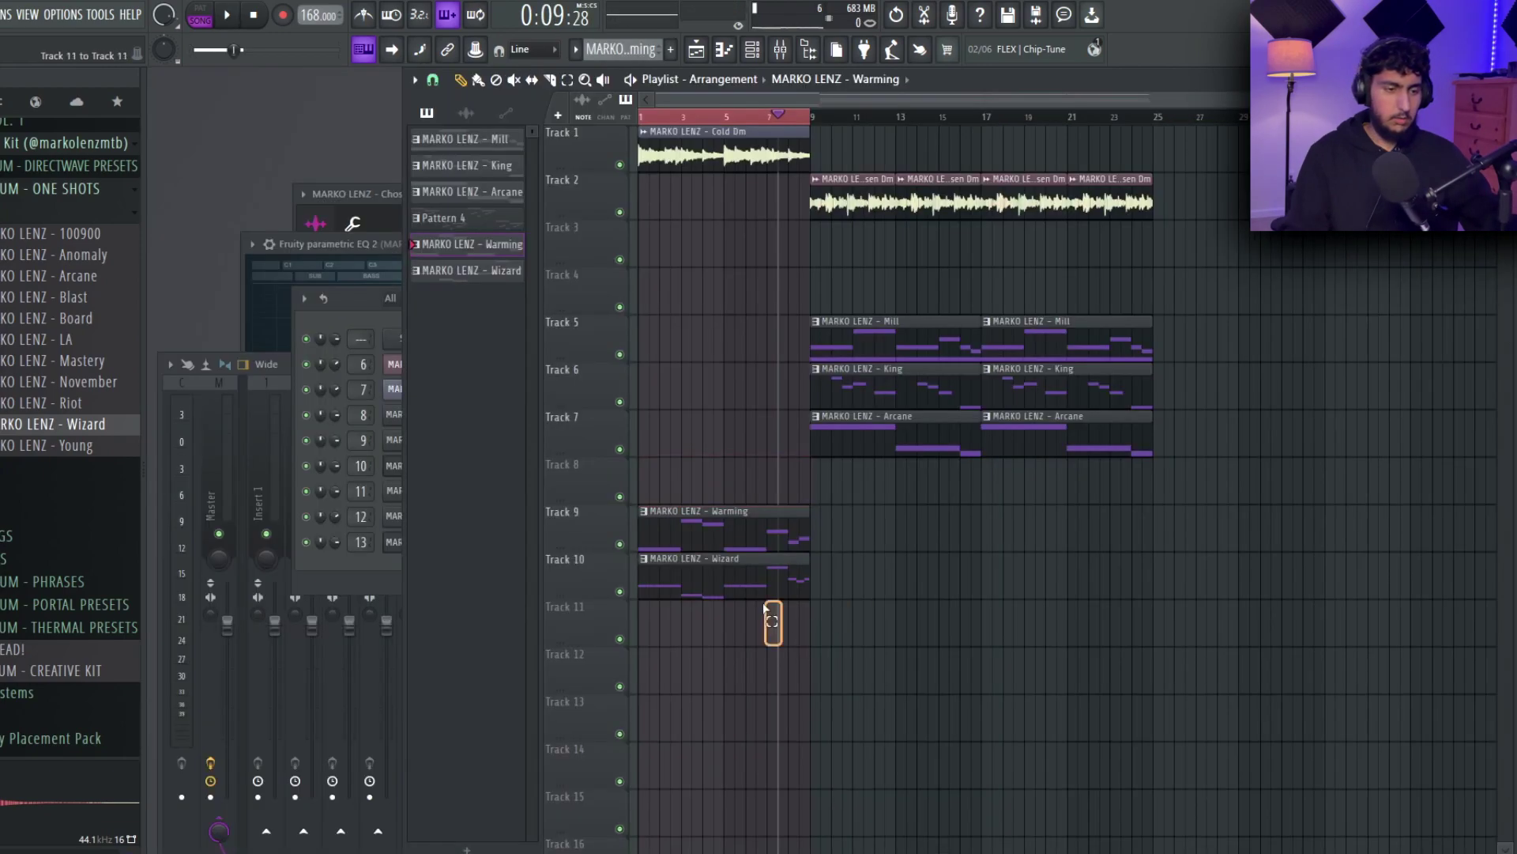
- Move the Warming and Wizard pattern clips up to tracks 3 and 4 at bar 1
left_click_drag(763, 609, 695, 533)
left_click_drag(670, 512, 654, 227)
left_click(1167, 280, "ctrl")
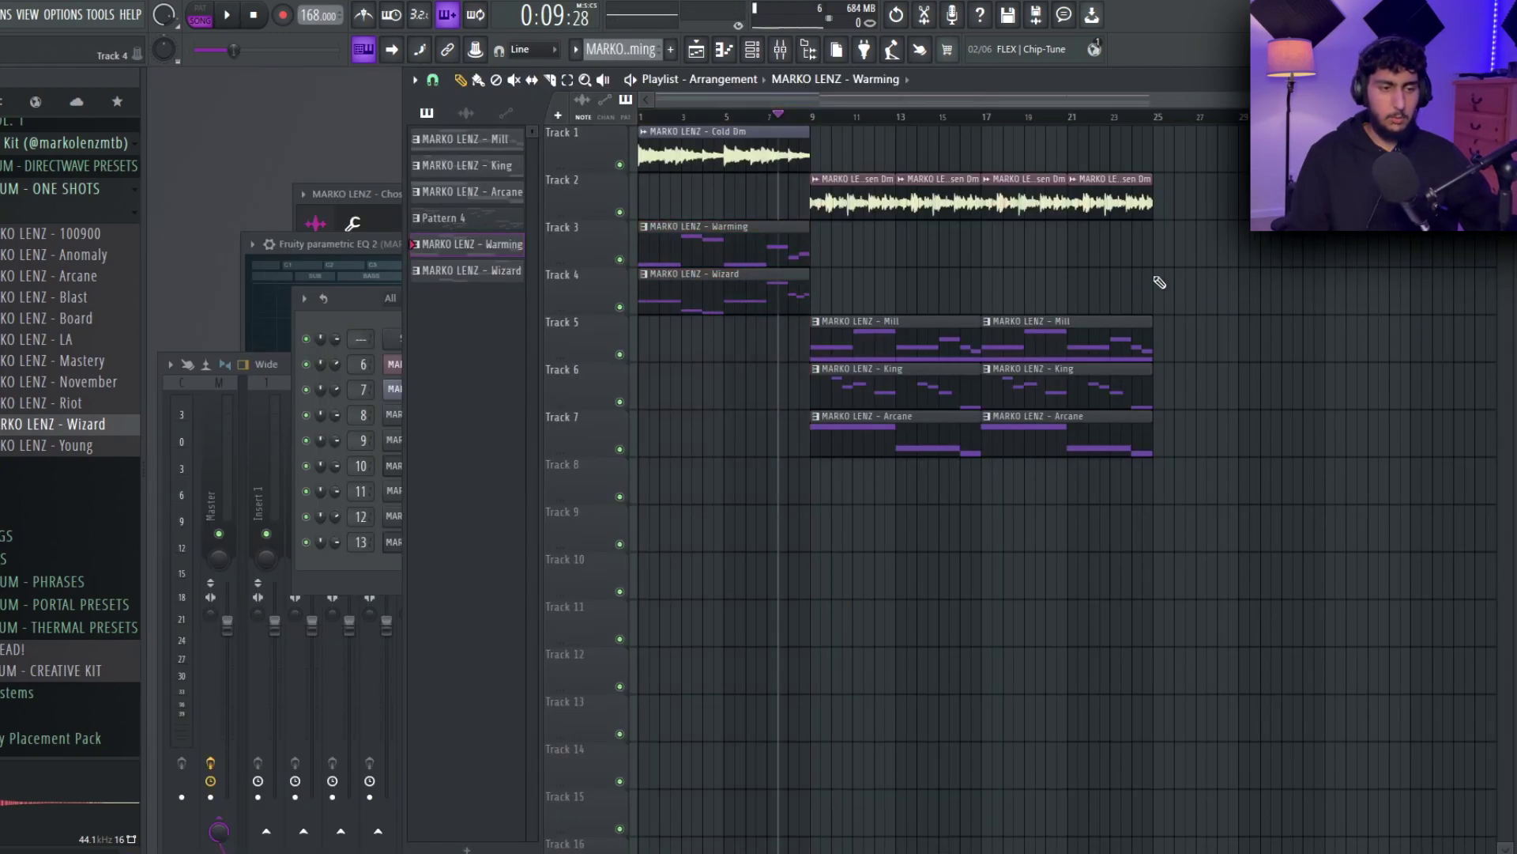
- Insert SoundShifter Pitch Stereo in the second effect slot of the Master track
left_click(184, 826)
left_click(225, 484)
left_click(1337, 416)
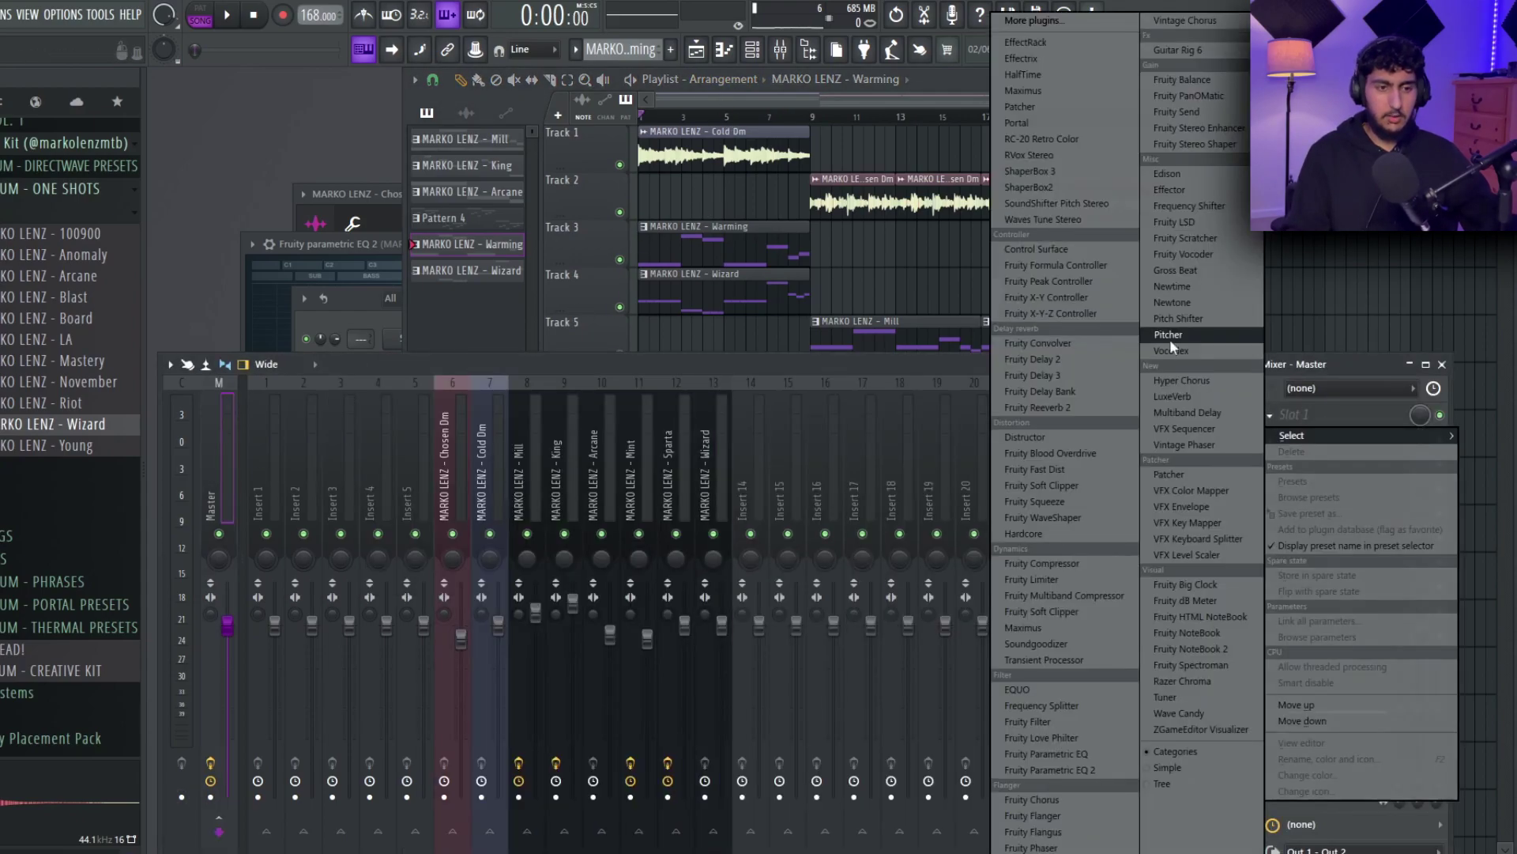
left_click(1050, 205)
left_click_drag(336, 204, 610, 206)
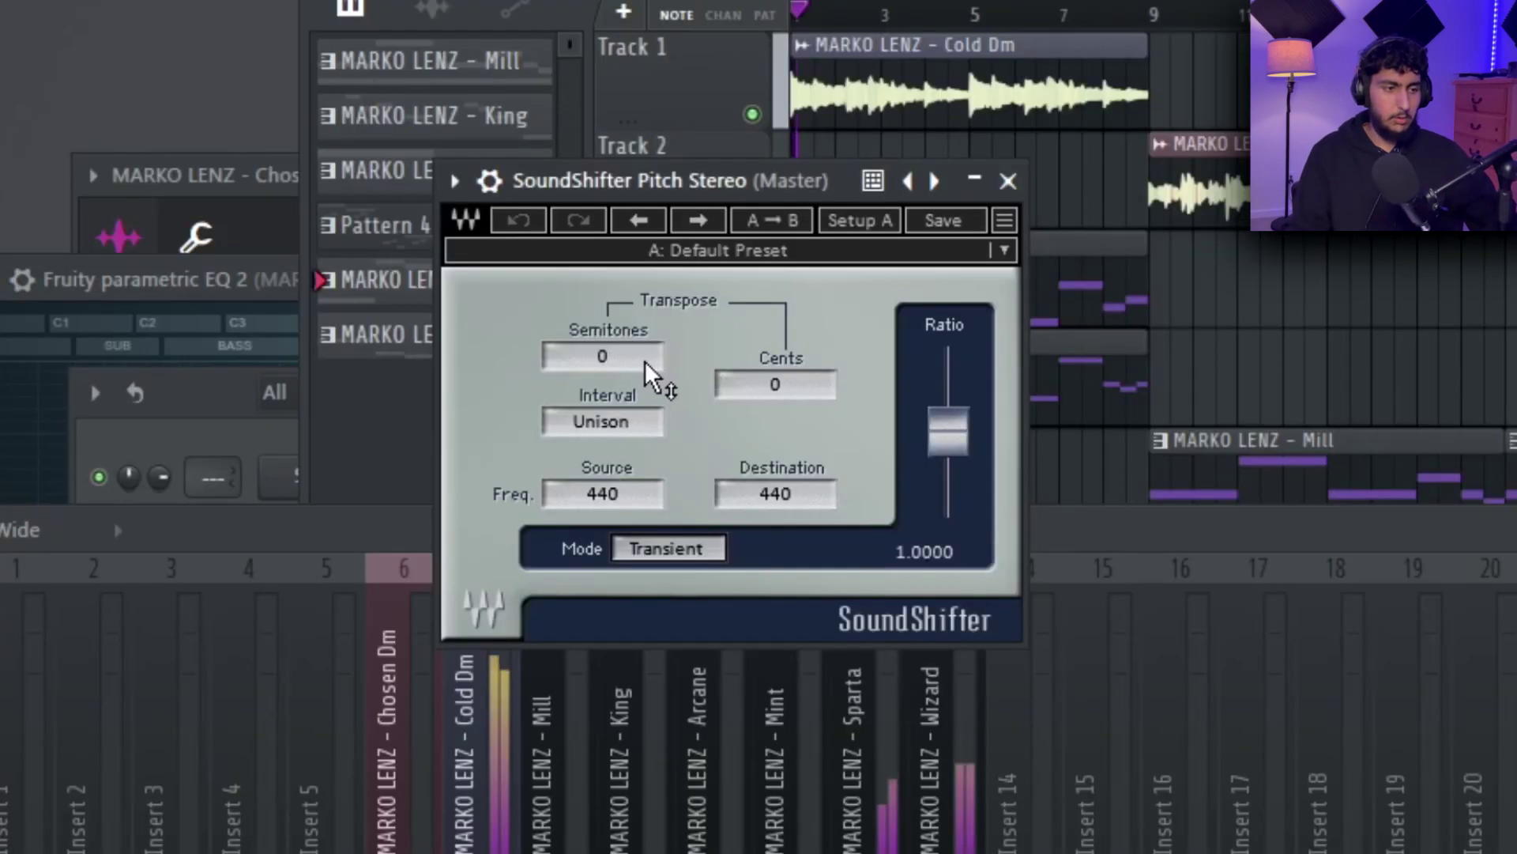
- Try different master transpositions in SoundShifter Pitch Stereo, including -2, -1, 2 and -4 semitones
scroll(559, 280, "down", 2)
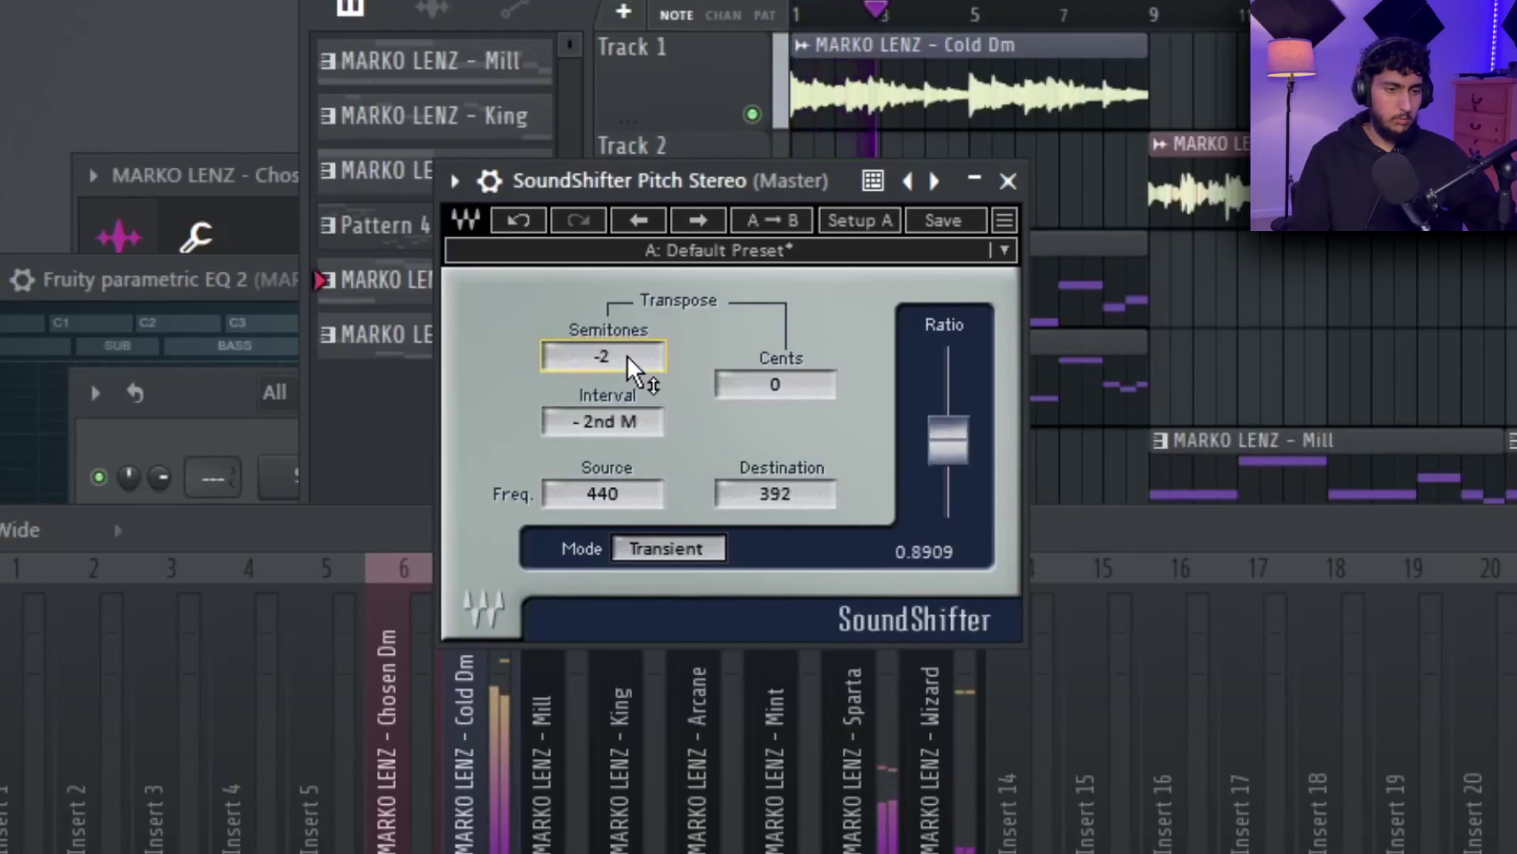
scroll(628, 354, "up", 1)
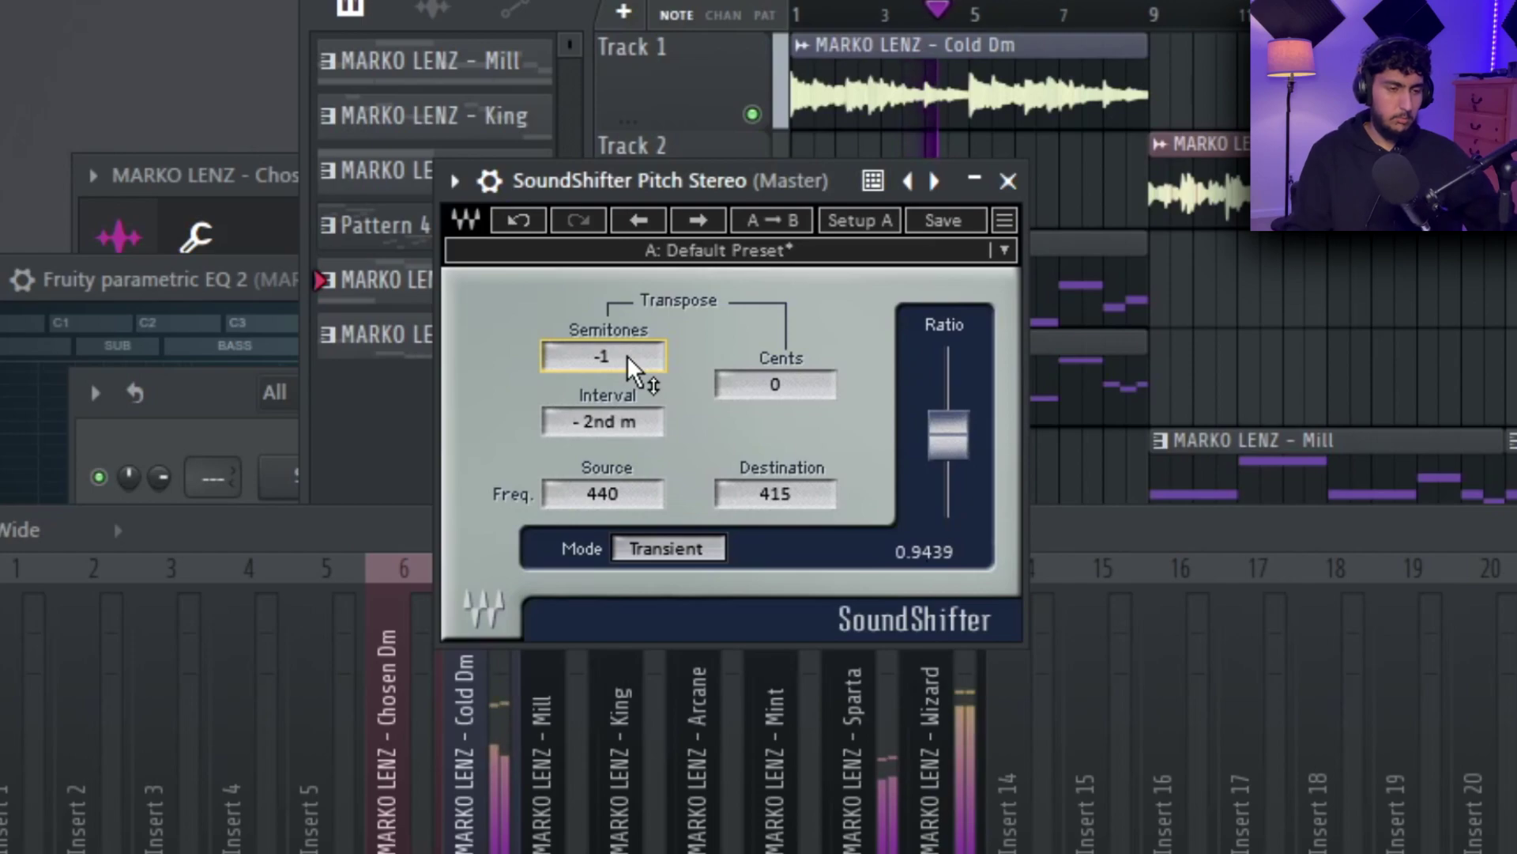
scroll(600, 354, "up", 2)
scroll(591, 353, "up", 1)
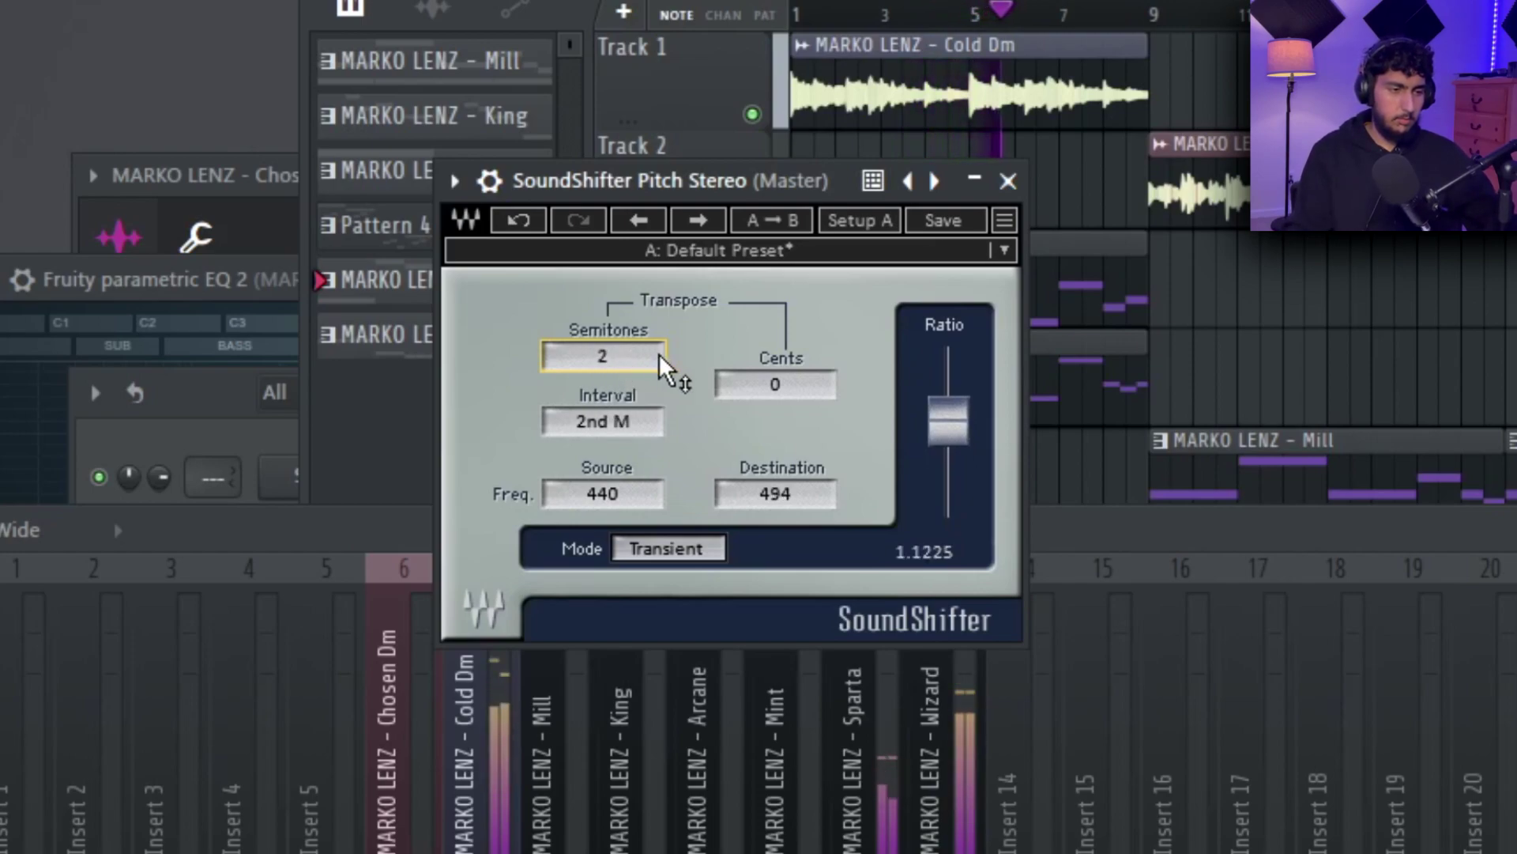
scroll(658, 353, "up", 1)
scroll(639, 358, "down", 7)
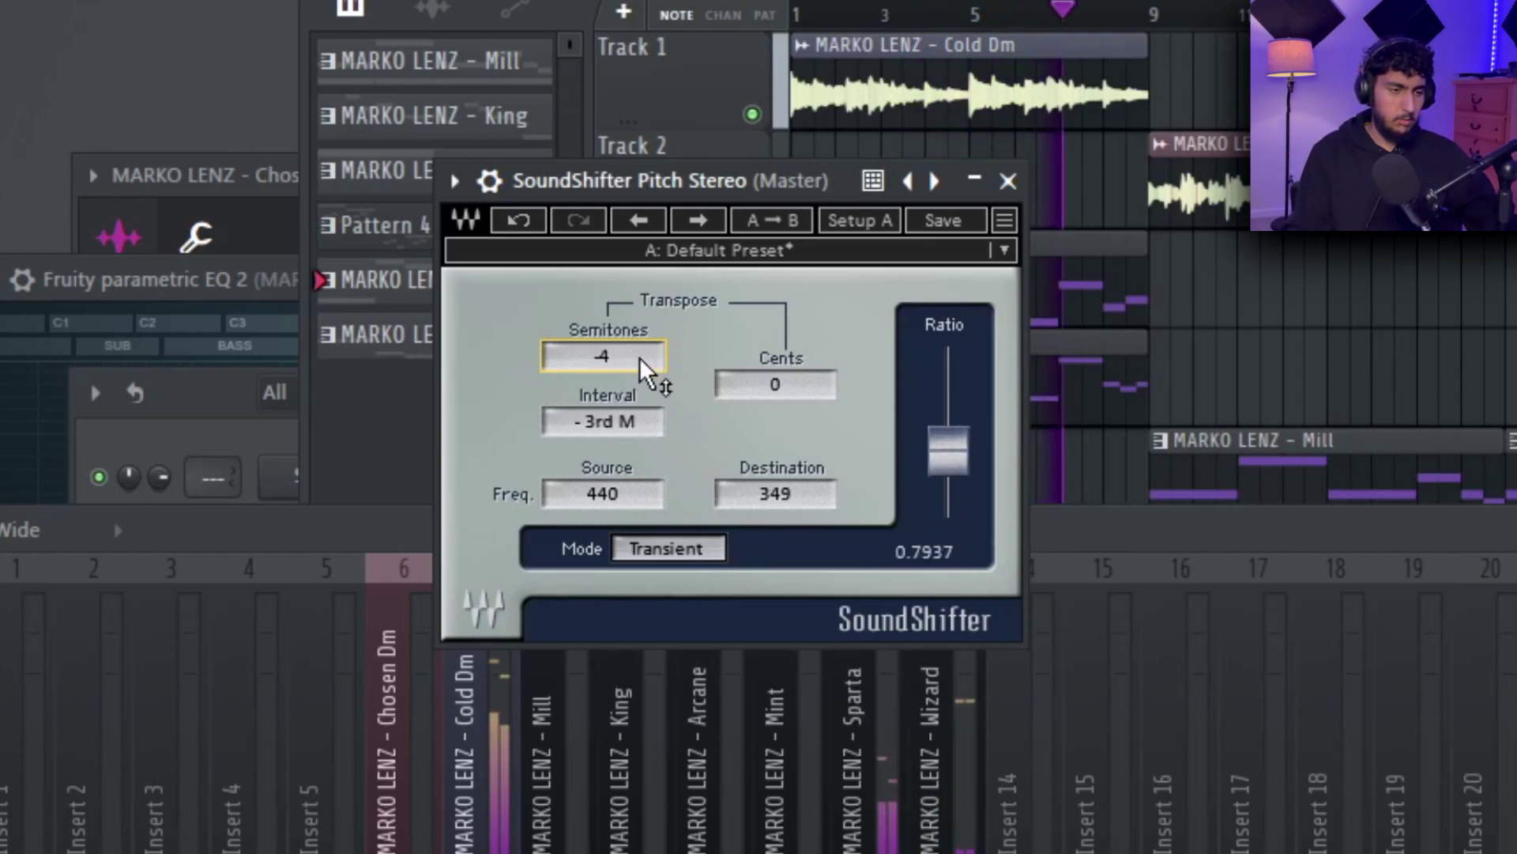
scroll(639, 357, "up", 2)
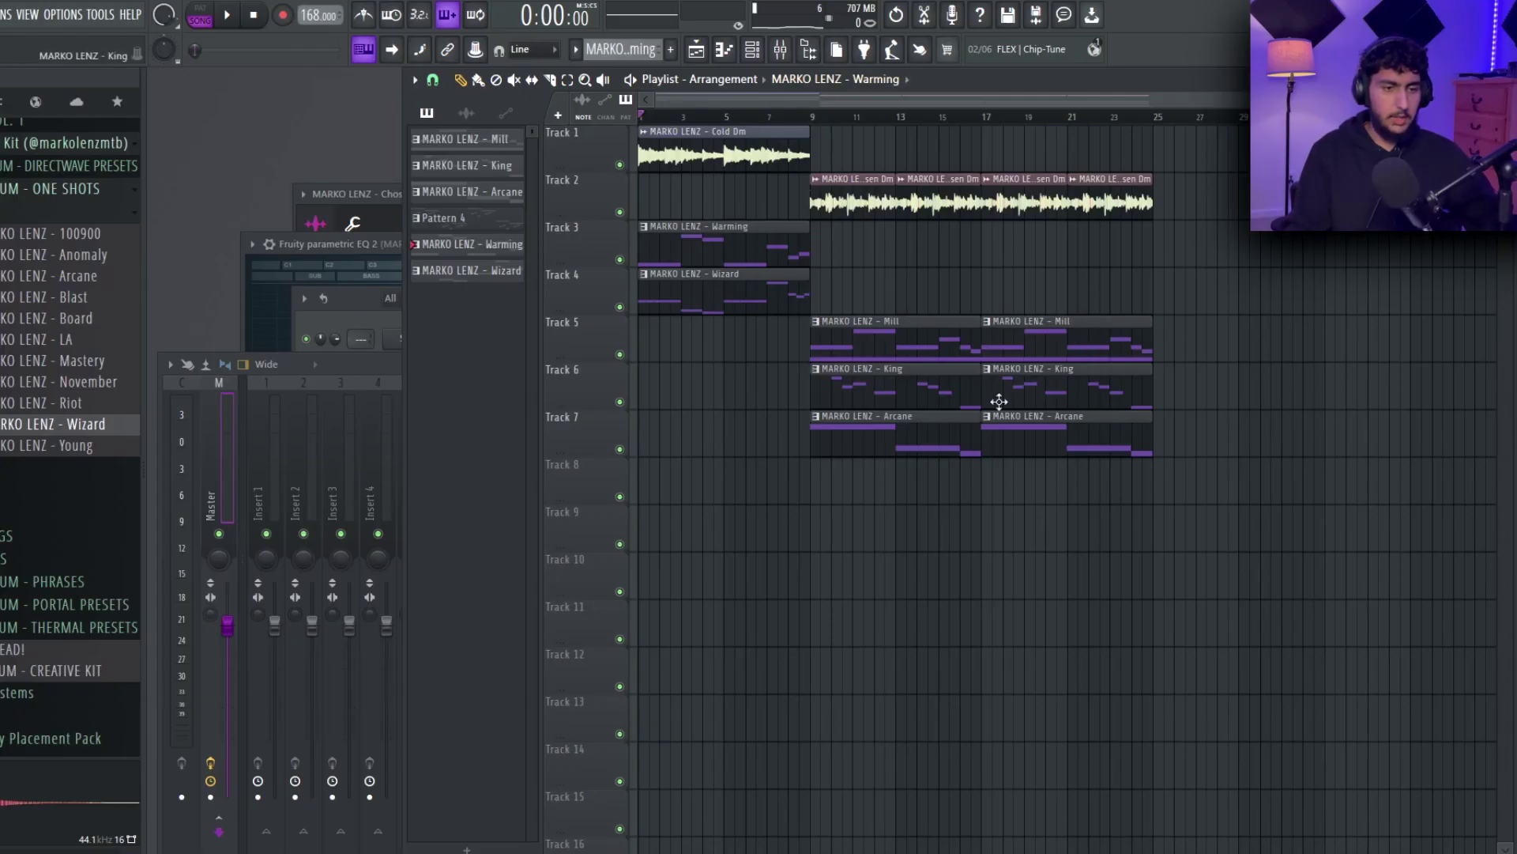
left_click_drag(1224, 503, 653, 126)
left_click(1332, 434, "ctrl")
scroll(24, 365, "up", 10)
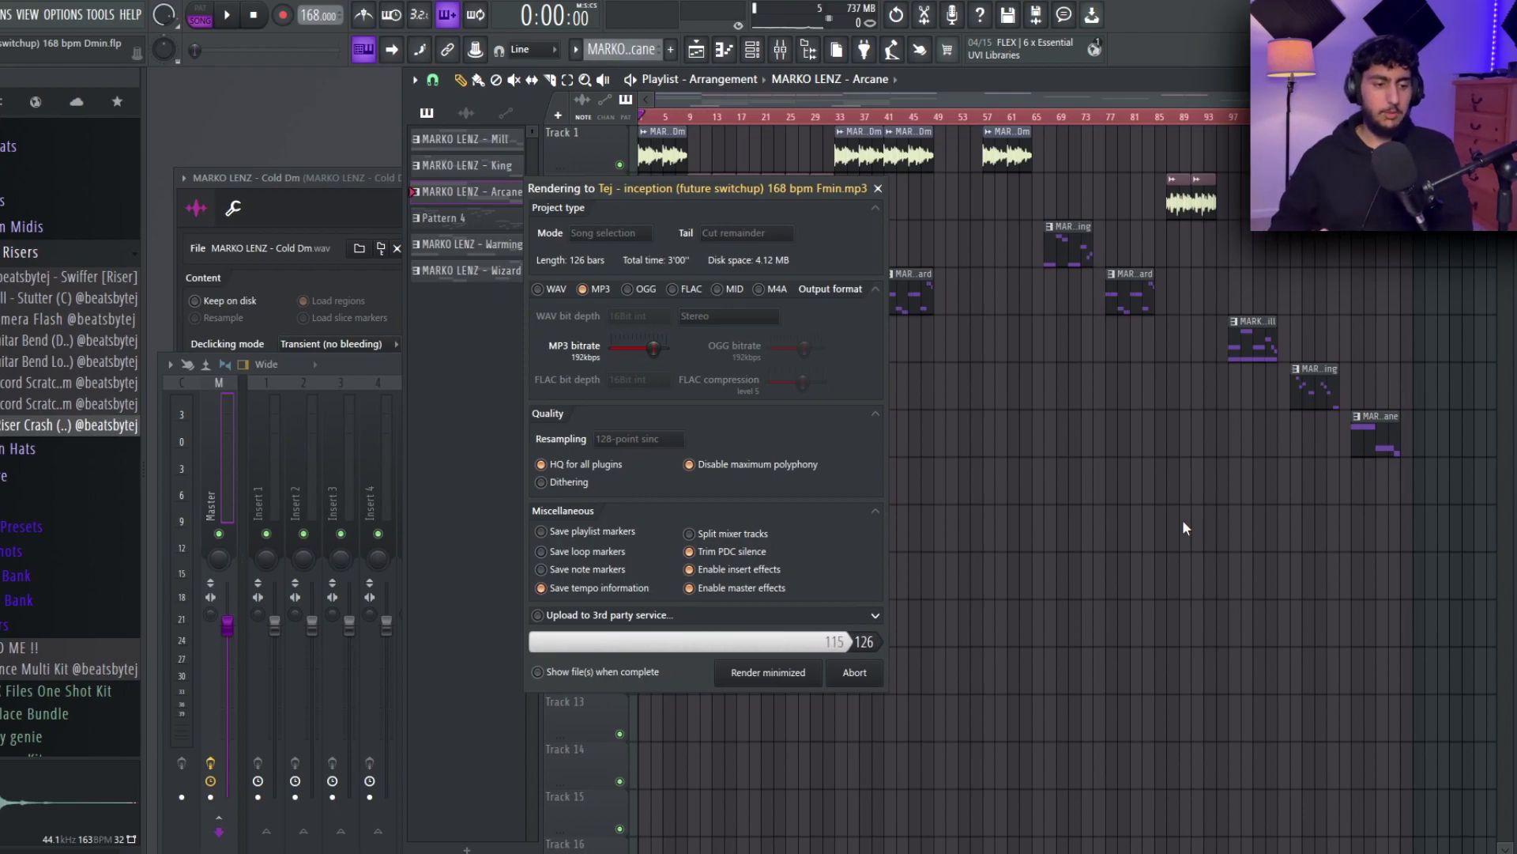
- Add a new playlist arrangement named Drumss
left_click(717, 78)
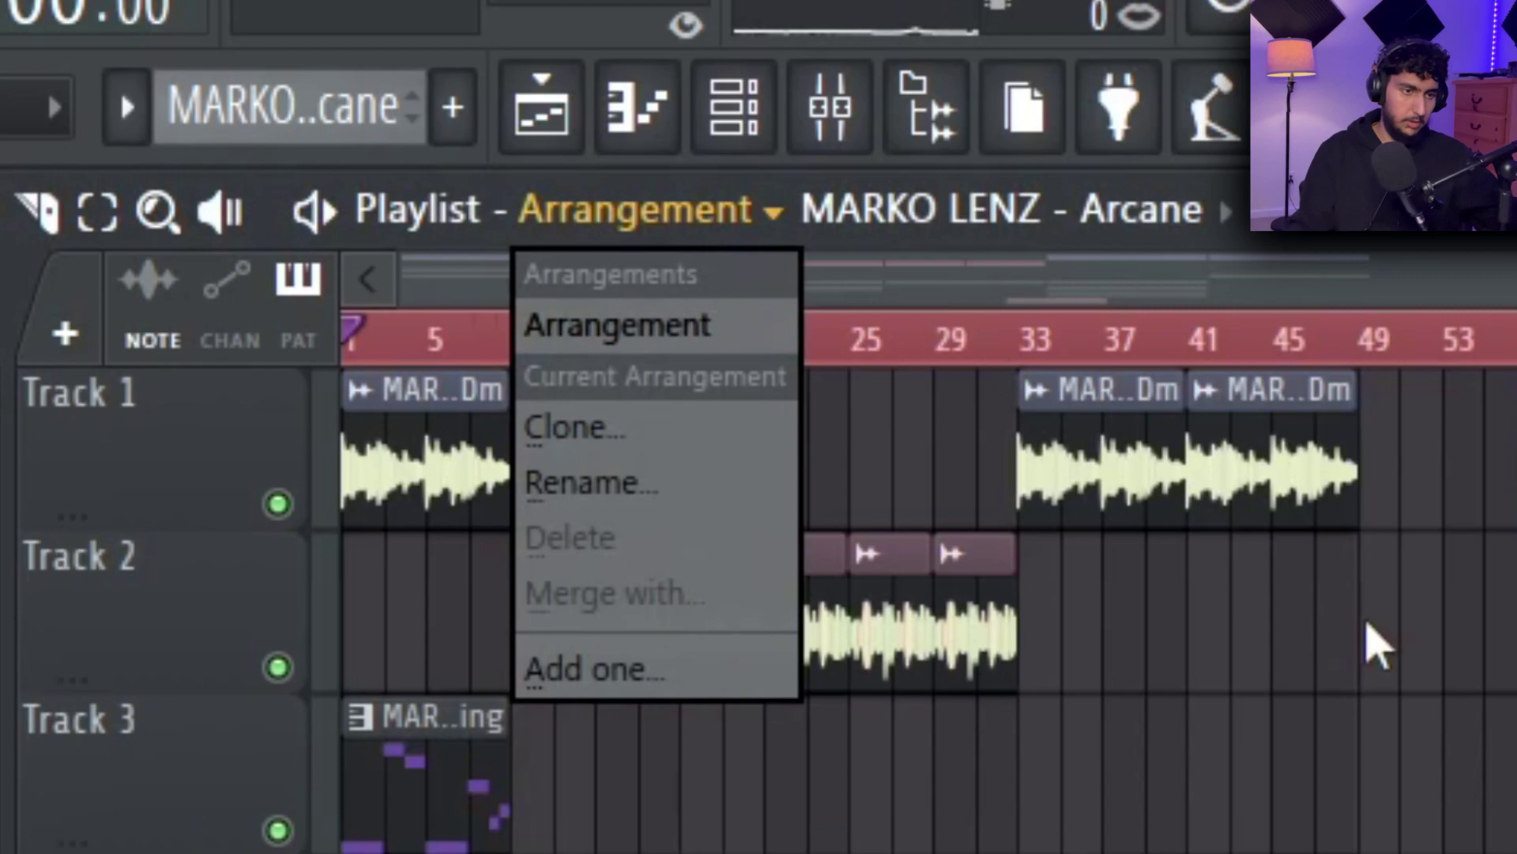
left_click(935, 203)
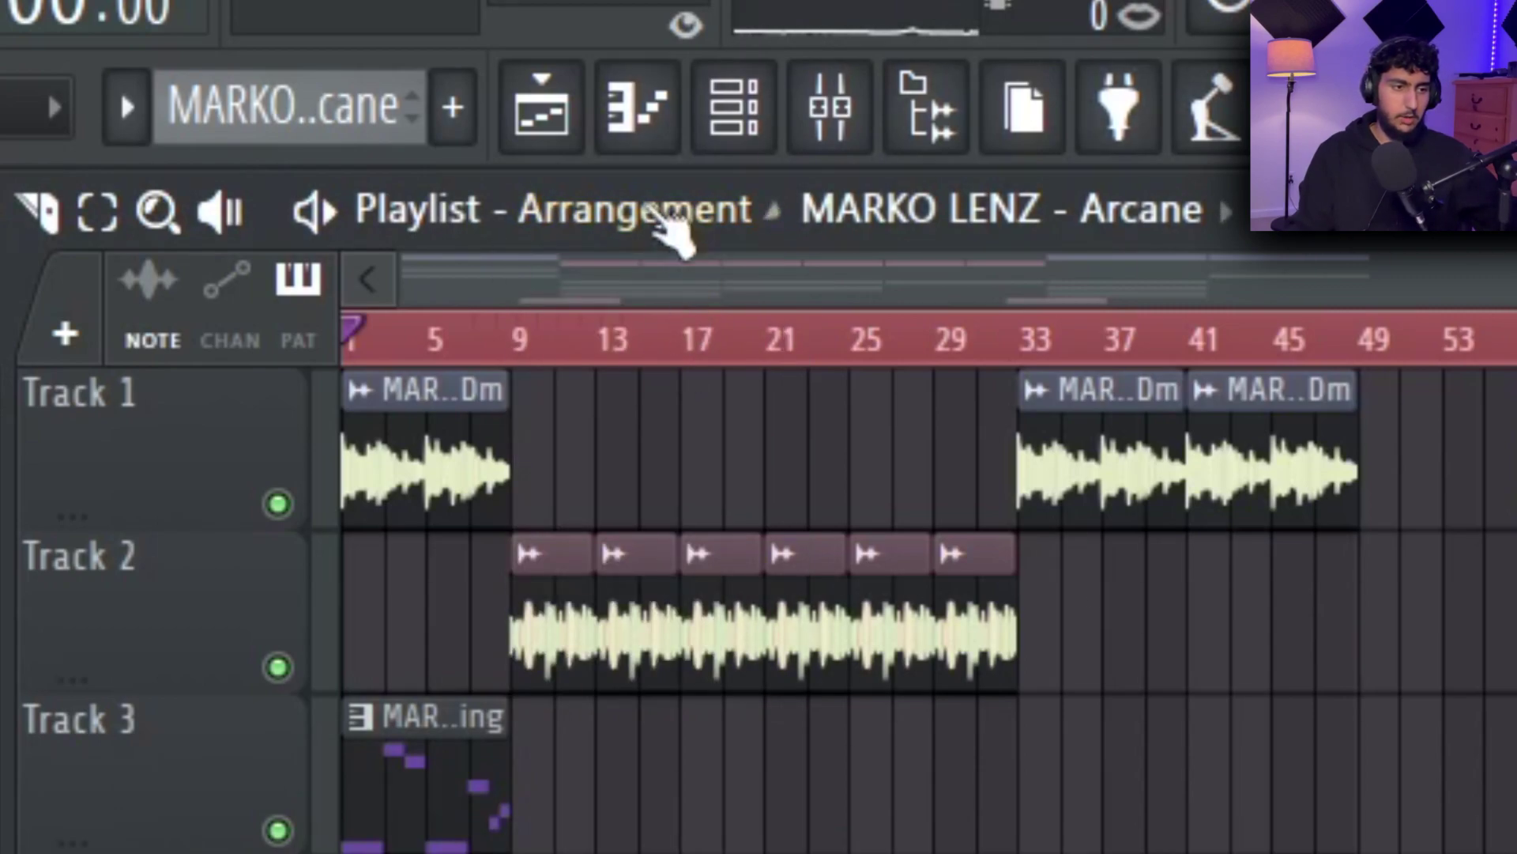
left_click(664, 231)
left_click(694, 671)
key("BackSpace")
type("Drumss")
key("Return")
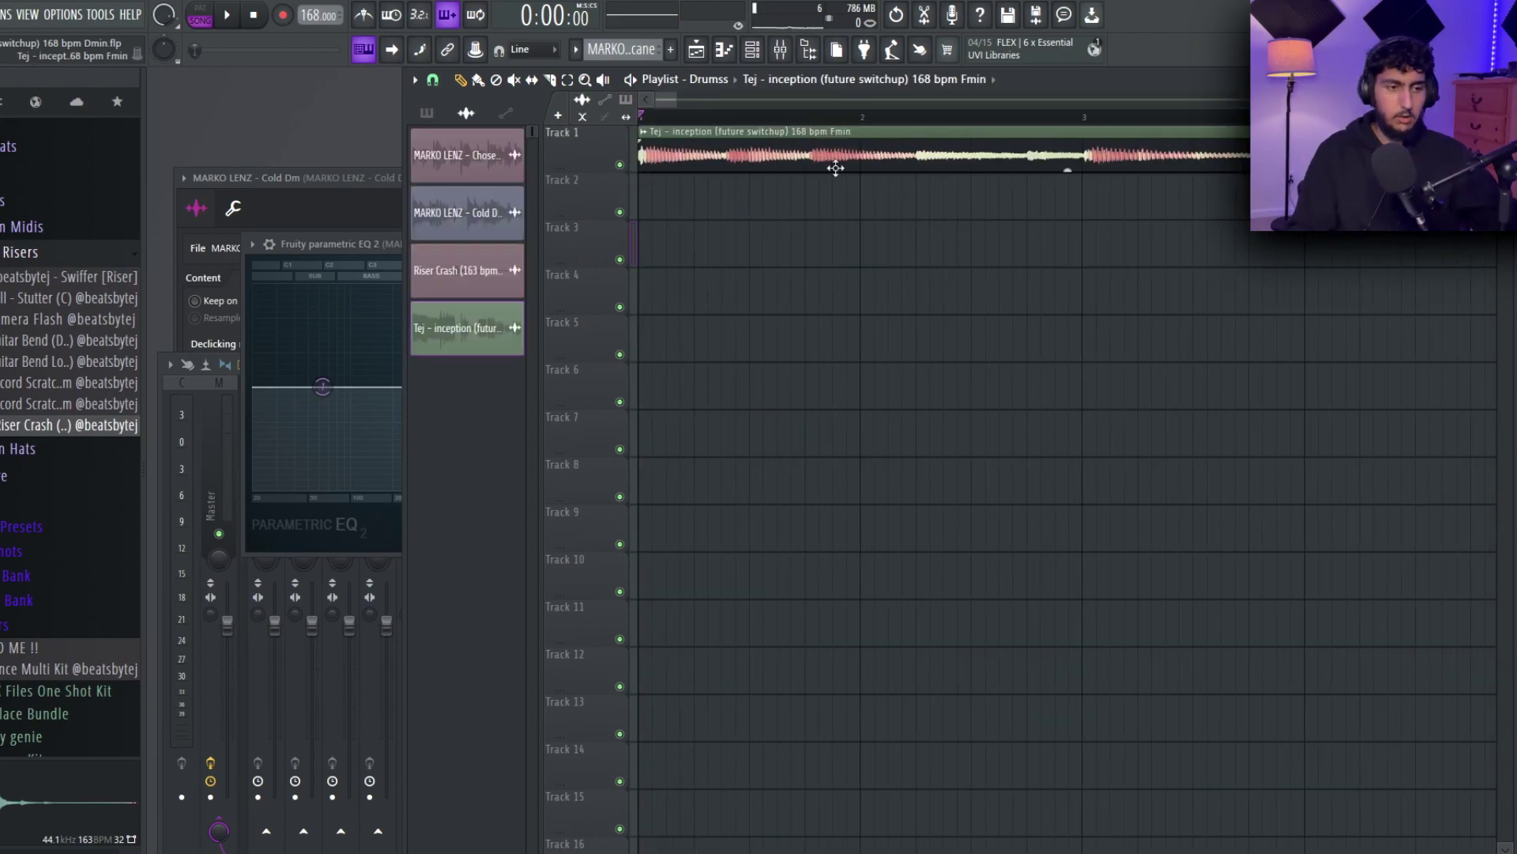
- Set the time-stretching mode of the rendered Tej - inception audio clip to Stretch
scroll(833, 169, "up", 4)
double_click(841, 162)
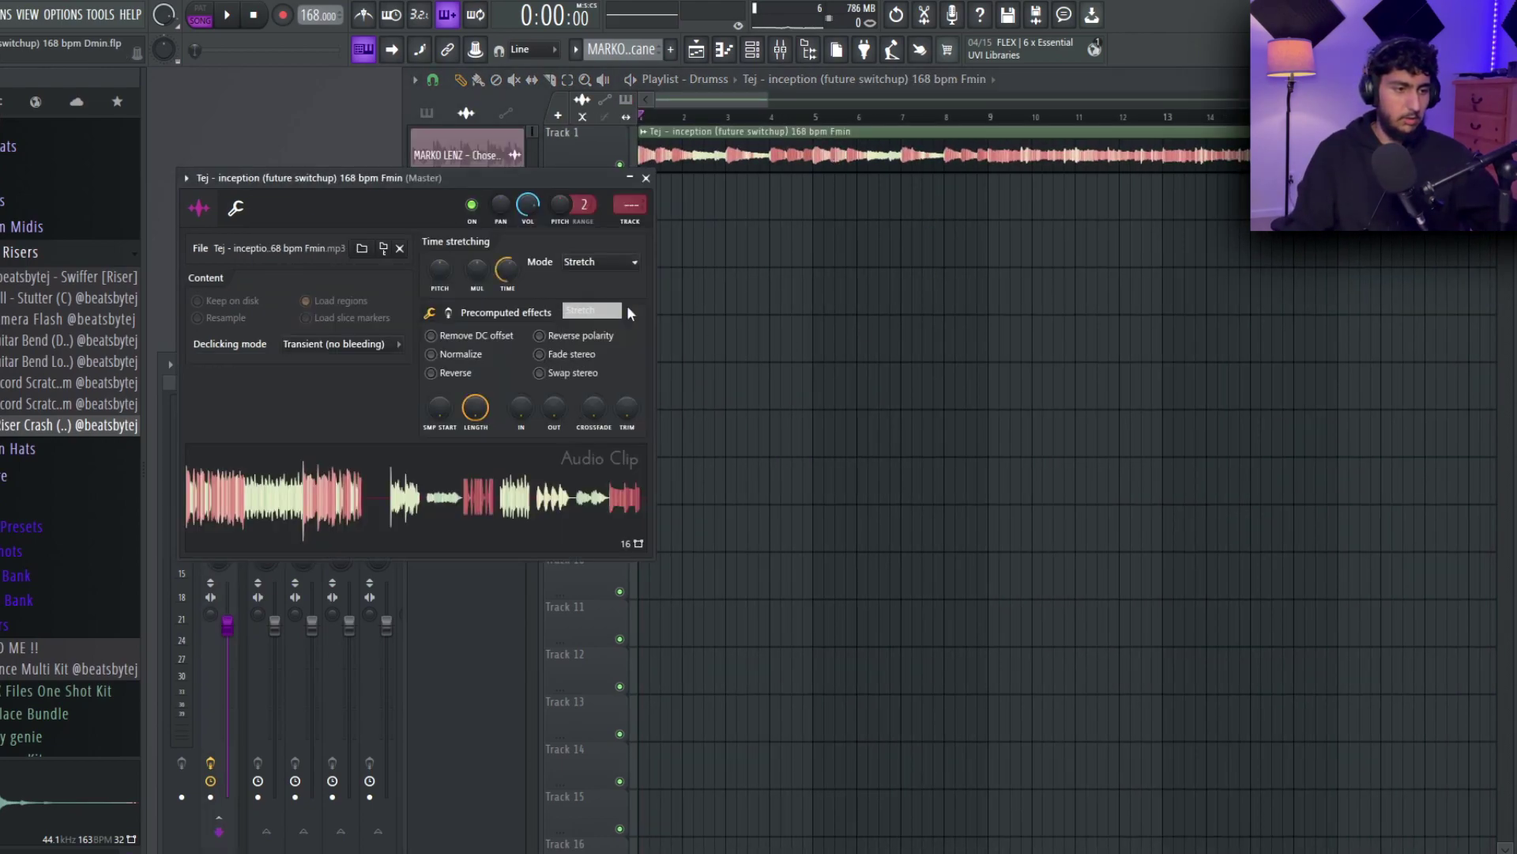
left_click(854, 308)
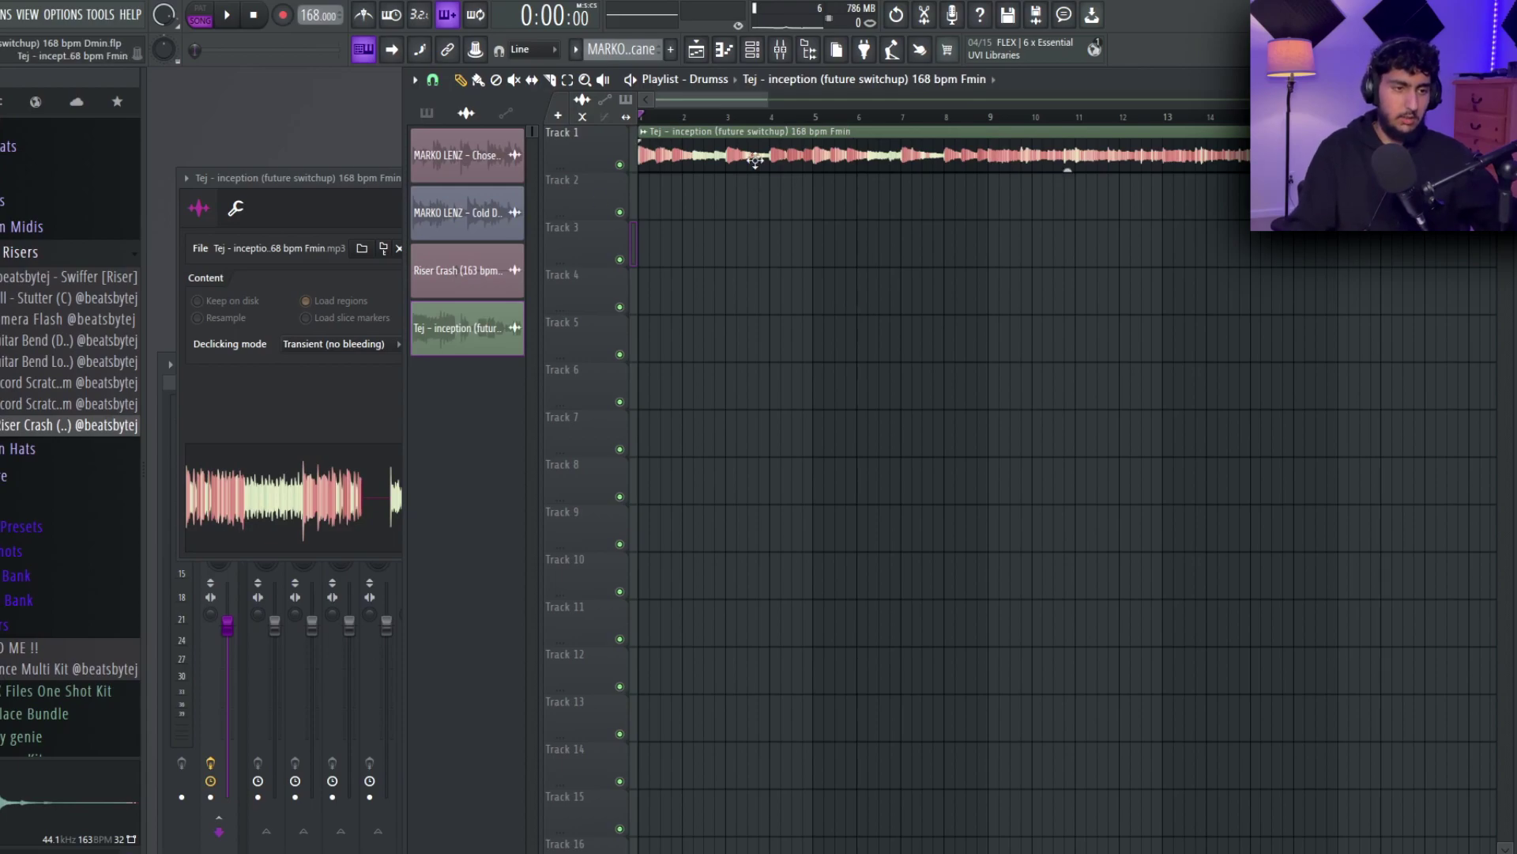
double_click(663, 147)
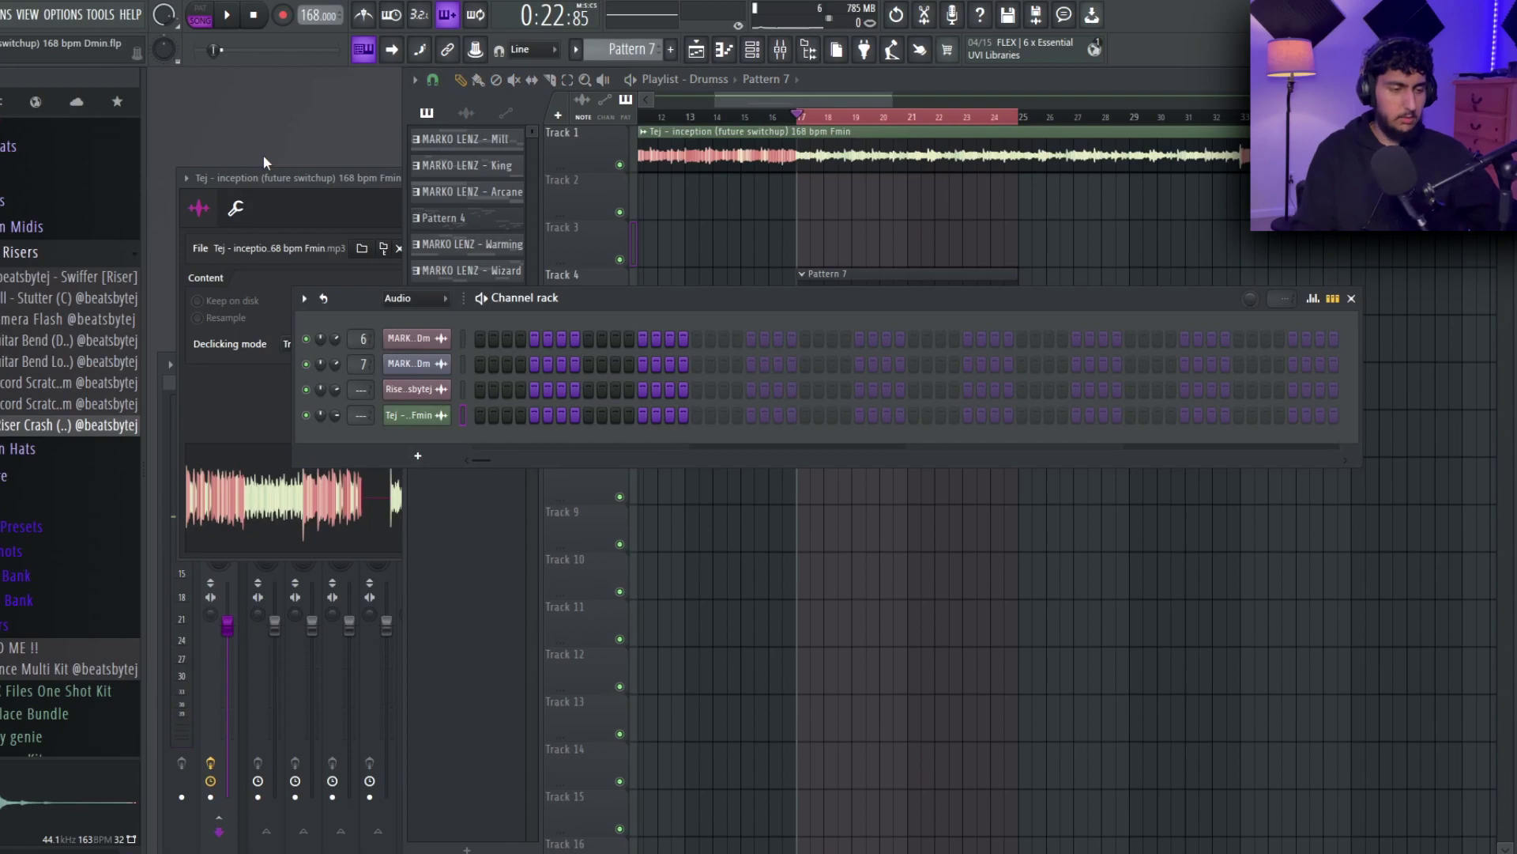
- Route the rendered Tej - inception clip to mixer insert 18 and reset that track's icon
key("F9")
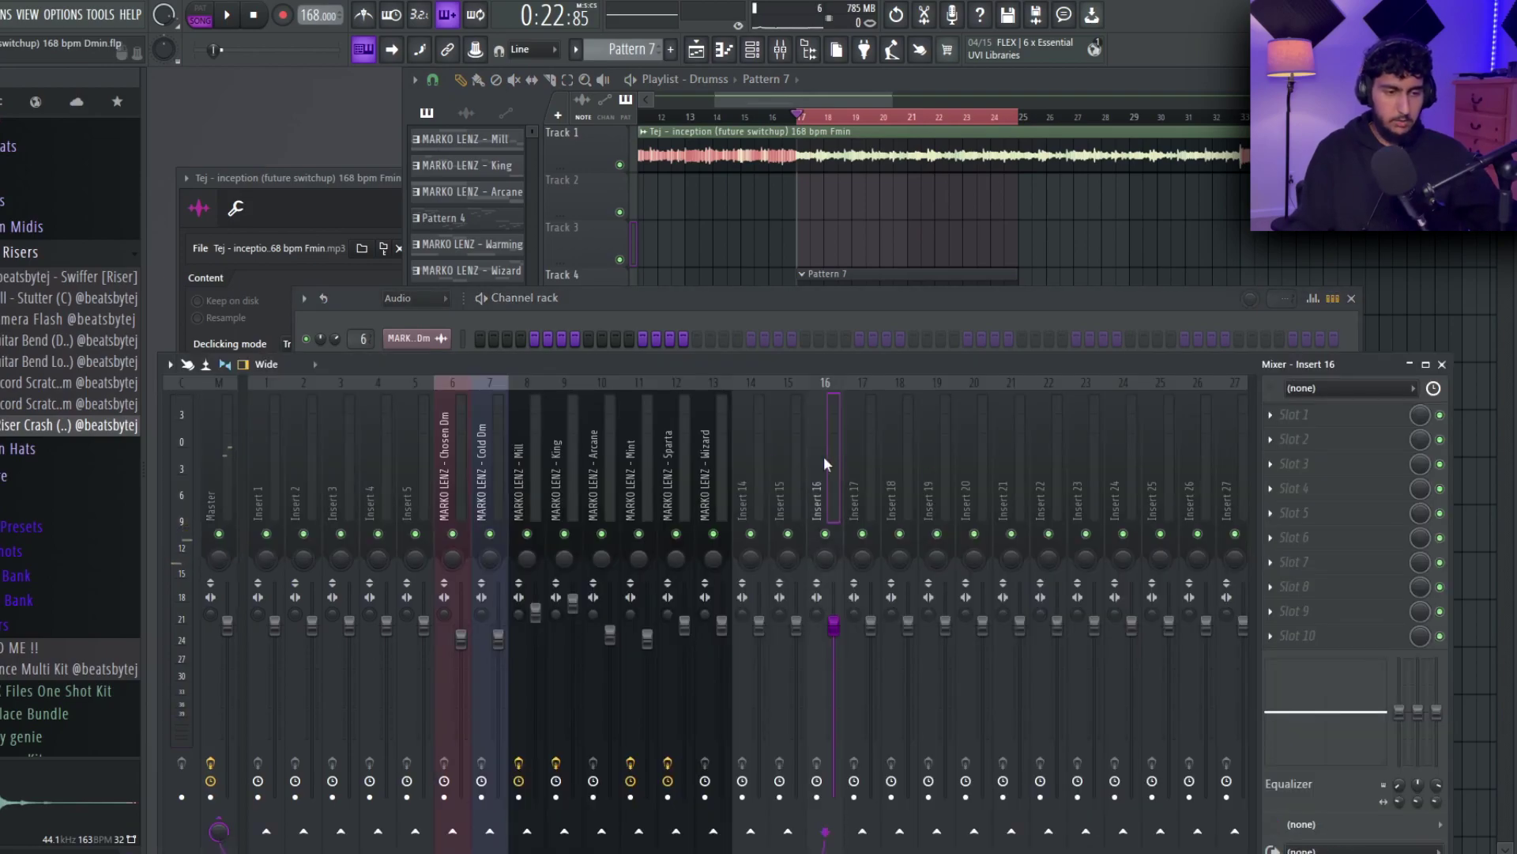
scroll(735, 463, "down", 4)
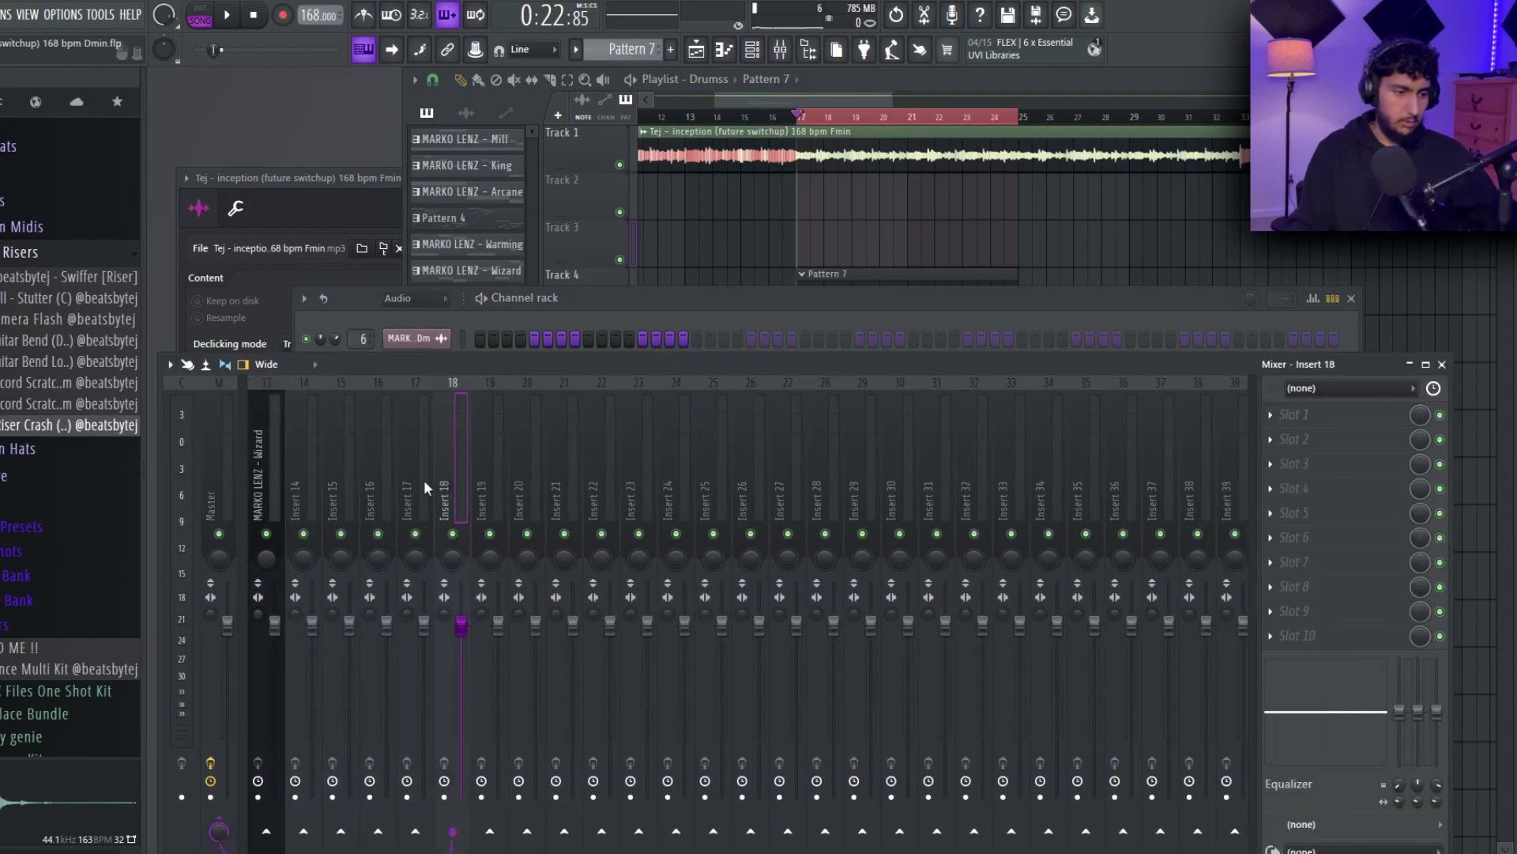
key("ctrl+l")
right_click(467, 443)
left_click(513, 416)
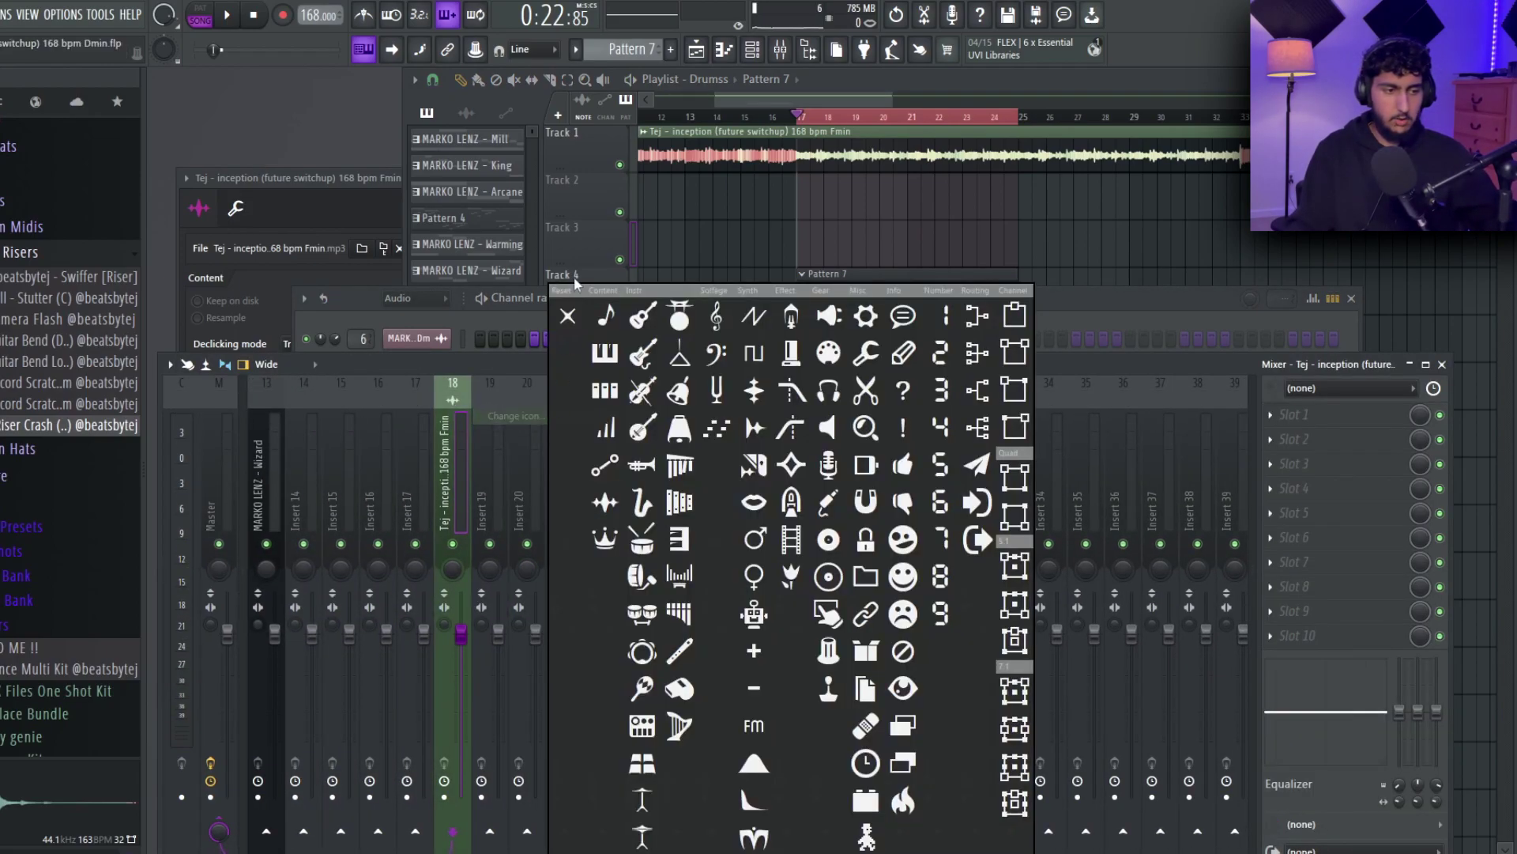
left_click(567, 316)
- Audition 808s from the Resonance Multi Kit's drumkit and add 808 - Toxic as a new channel
scroll(117, 304, "up", 4)
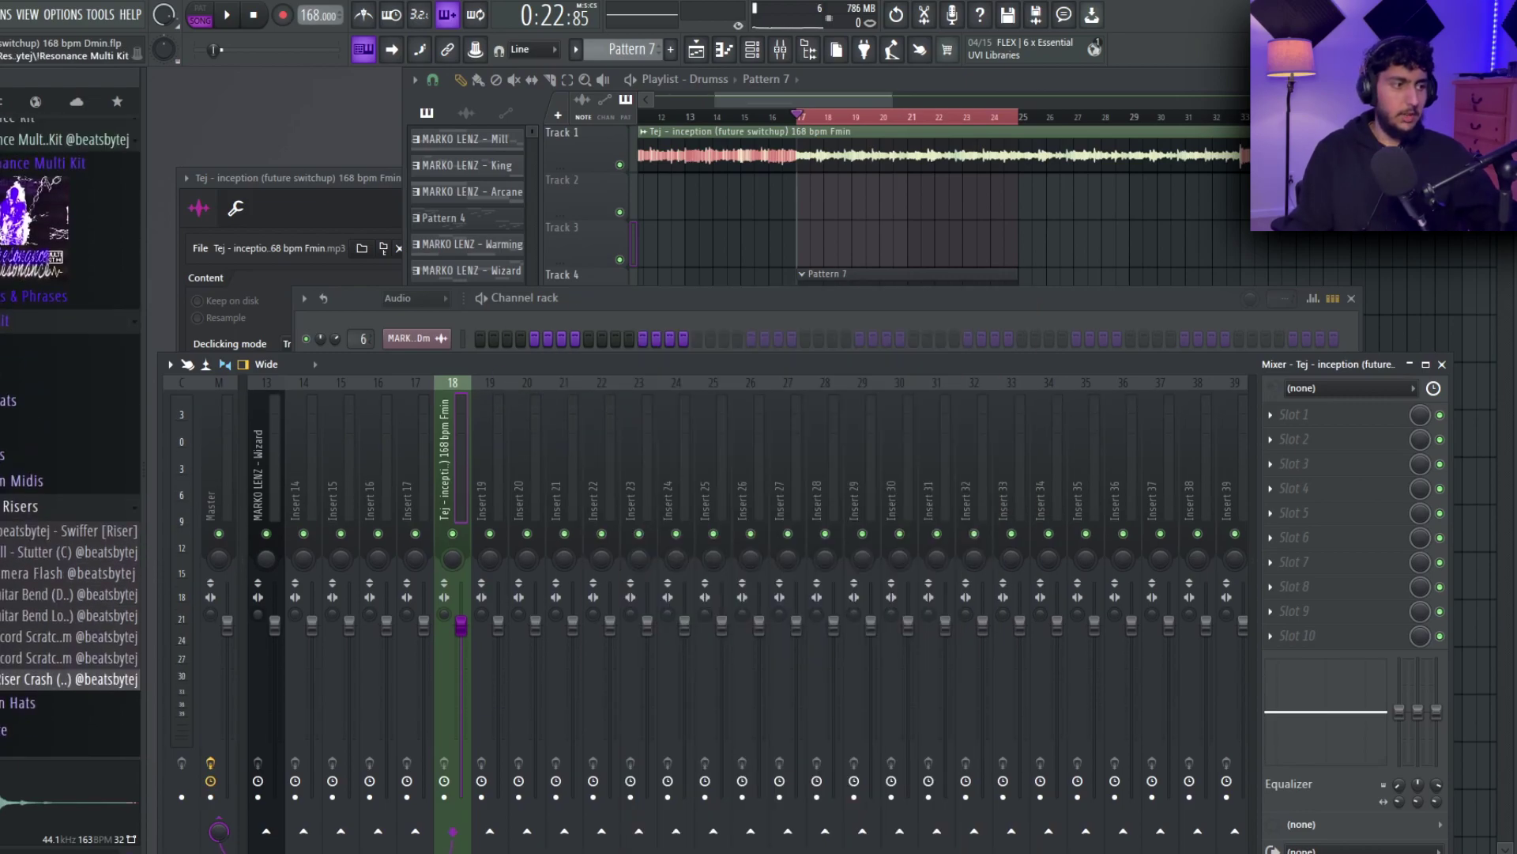
left_click(16, 322)
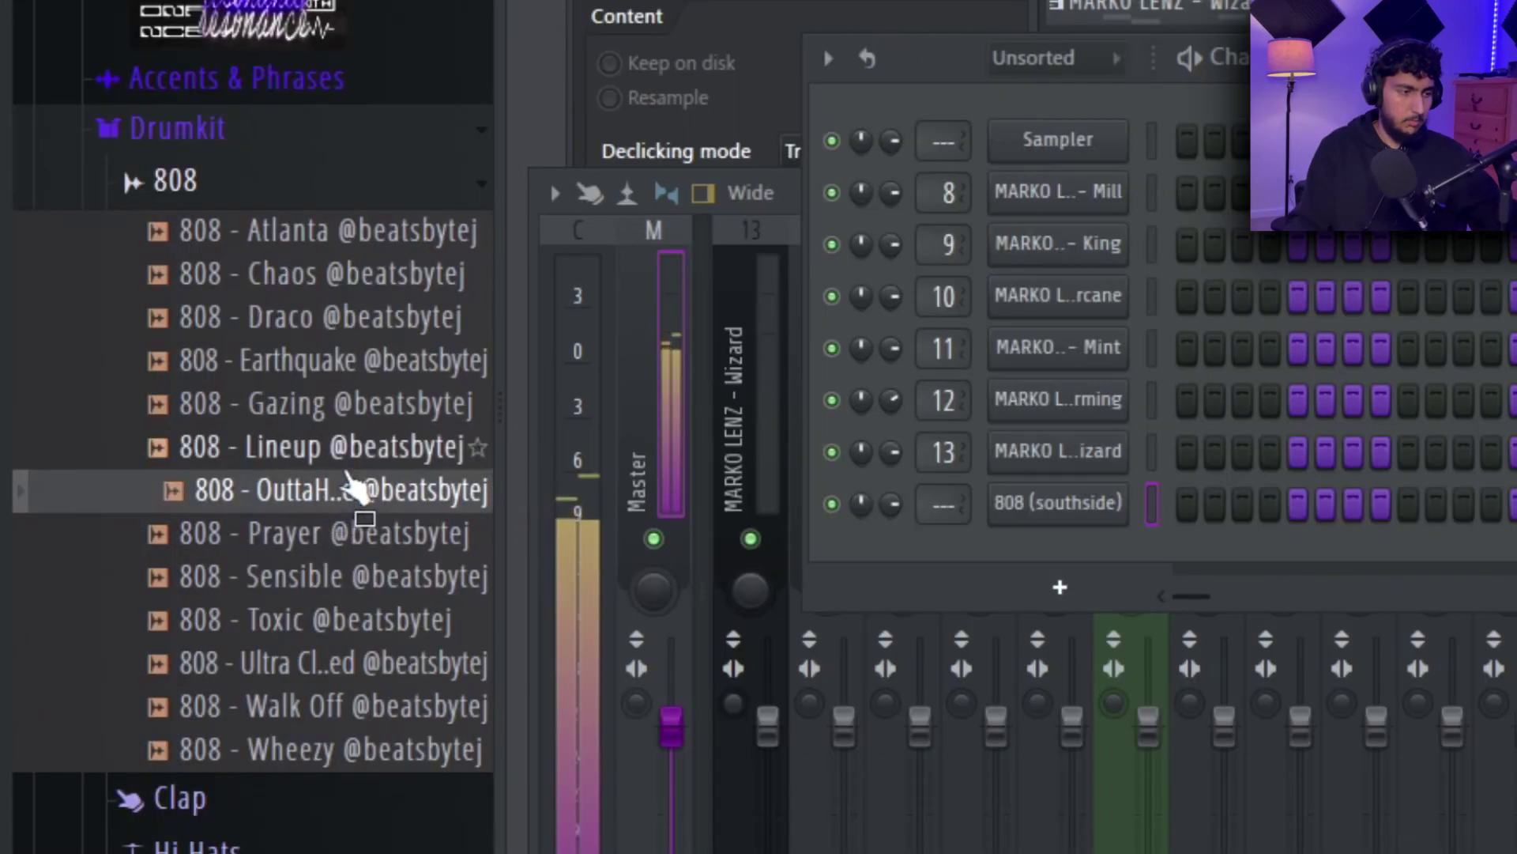
left_click(339, 581)
left_click(352, 620)
left_click(286, 664)
left_click_drag(304, 628, 1150, 599)
- Audition hi-hats from the Resonance drumkit and add Hi Hat - Standard as a new channel
left_click(197, 291)
left_click(276, 516)
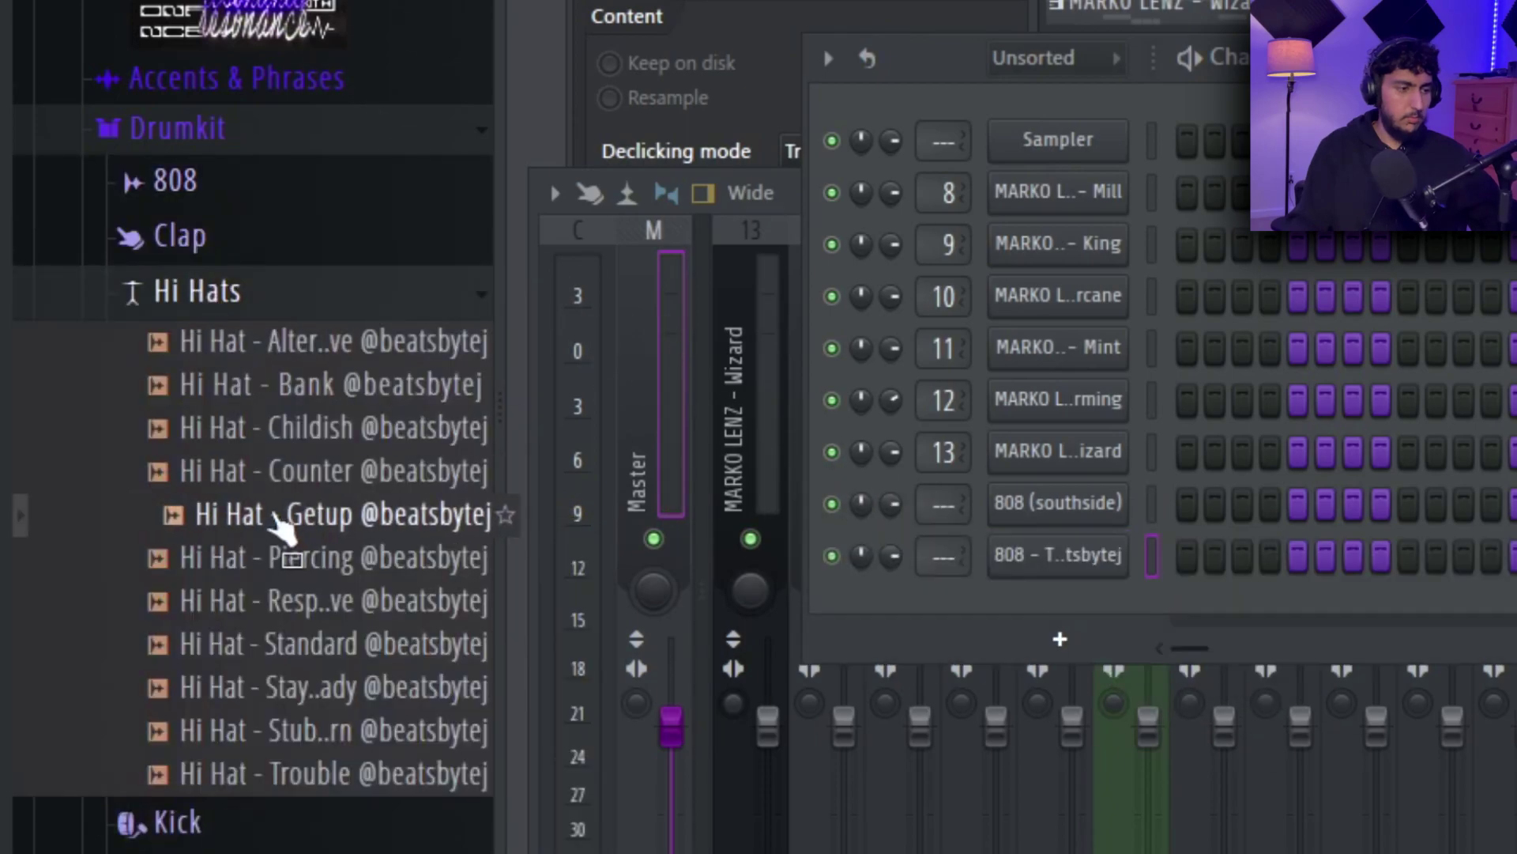
left_click(320, 766)
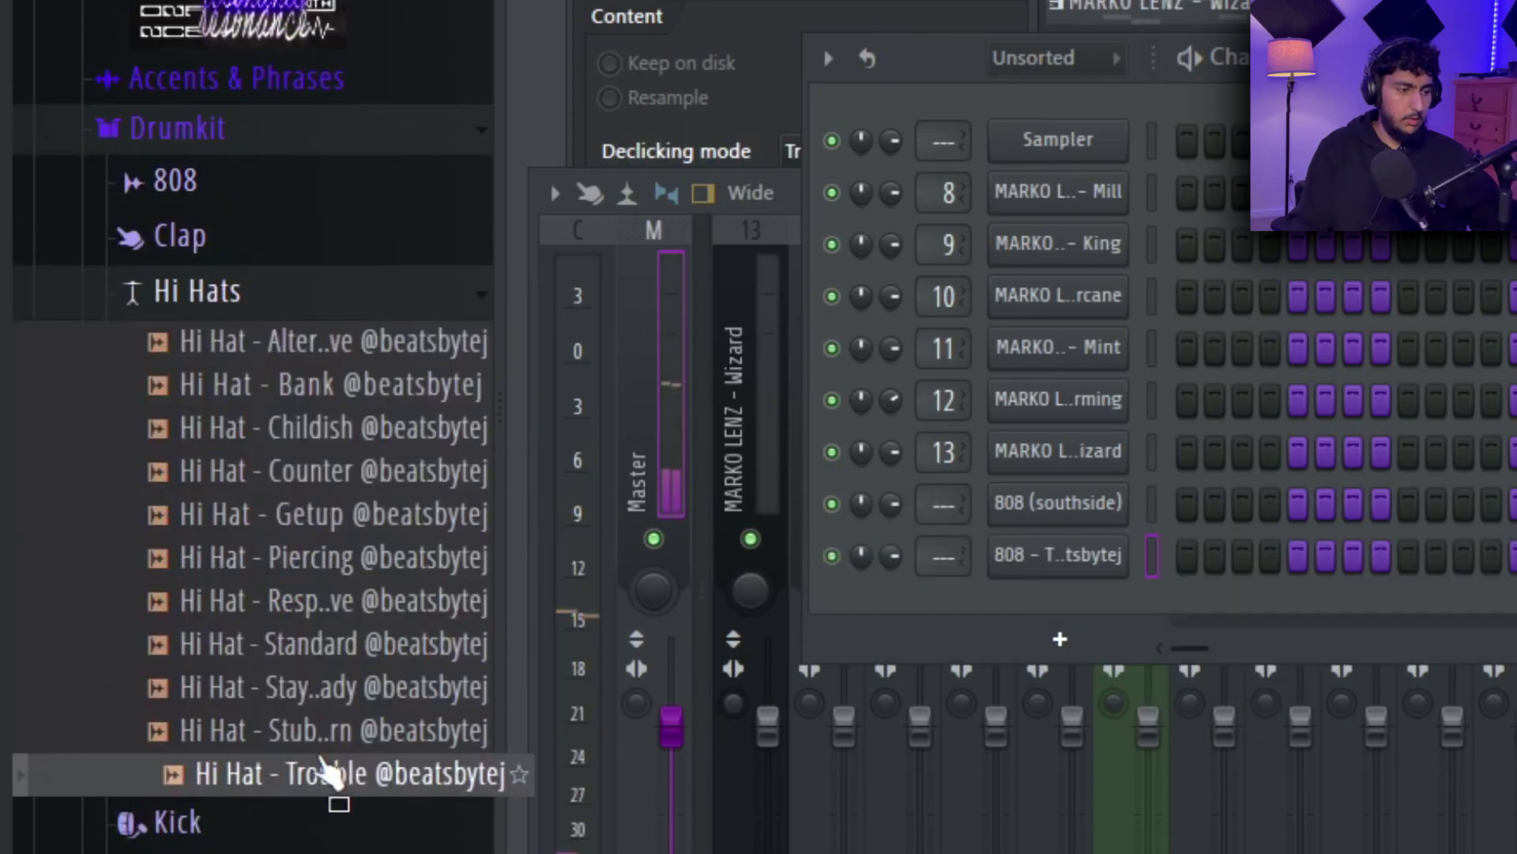
left_click(301, 686)
left_click(300, 640)
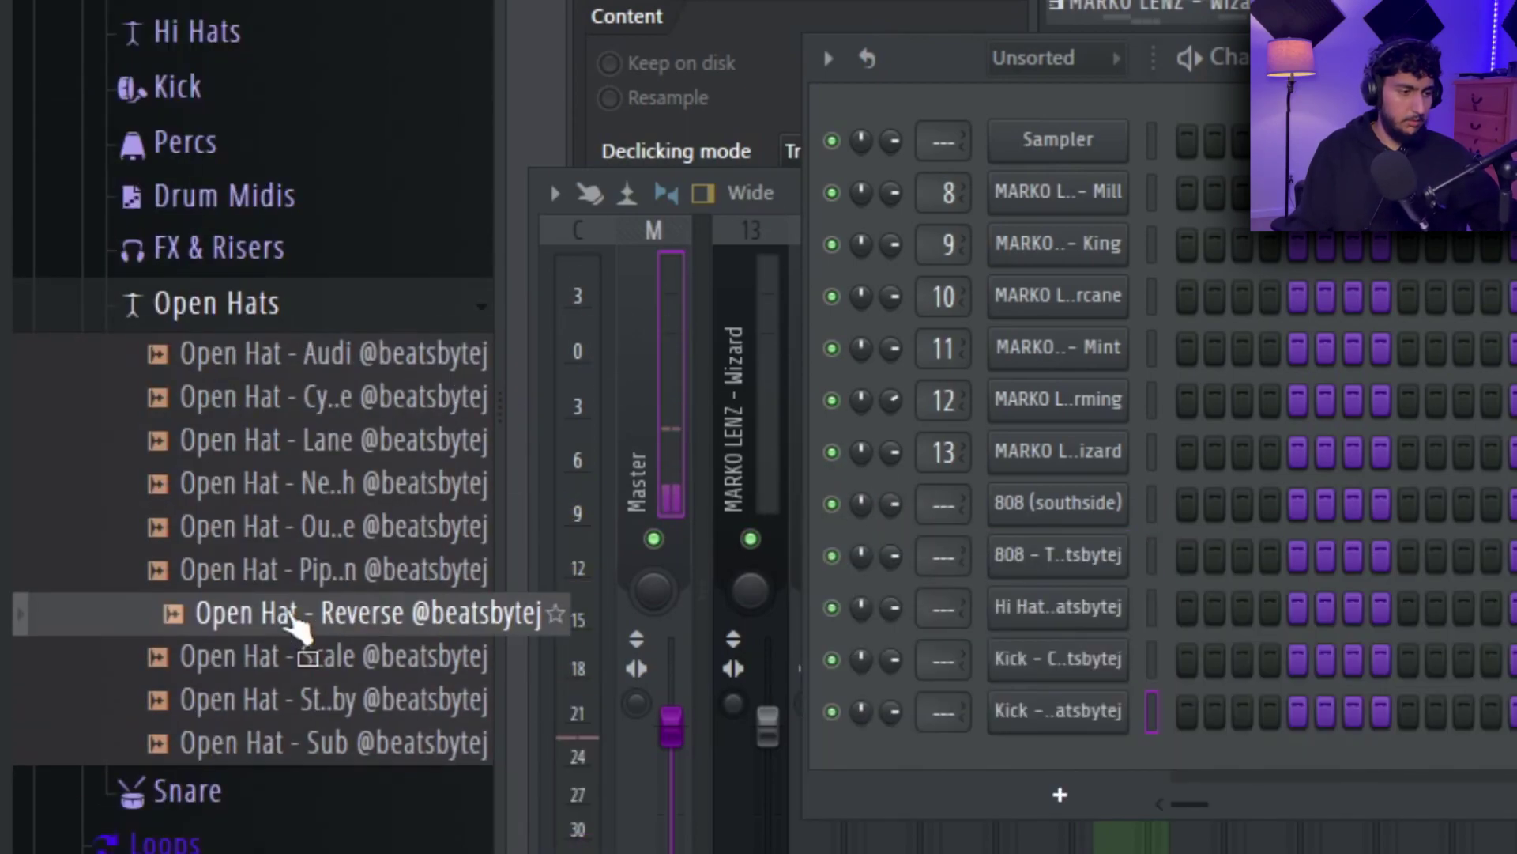
- Audition open hats from the Resonance drumkit and add Open Hat - Never Enough as a new channel
left_click(304, 702)
left_click(289, 621)
left_click(297, 486)
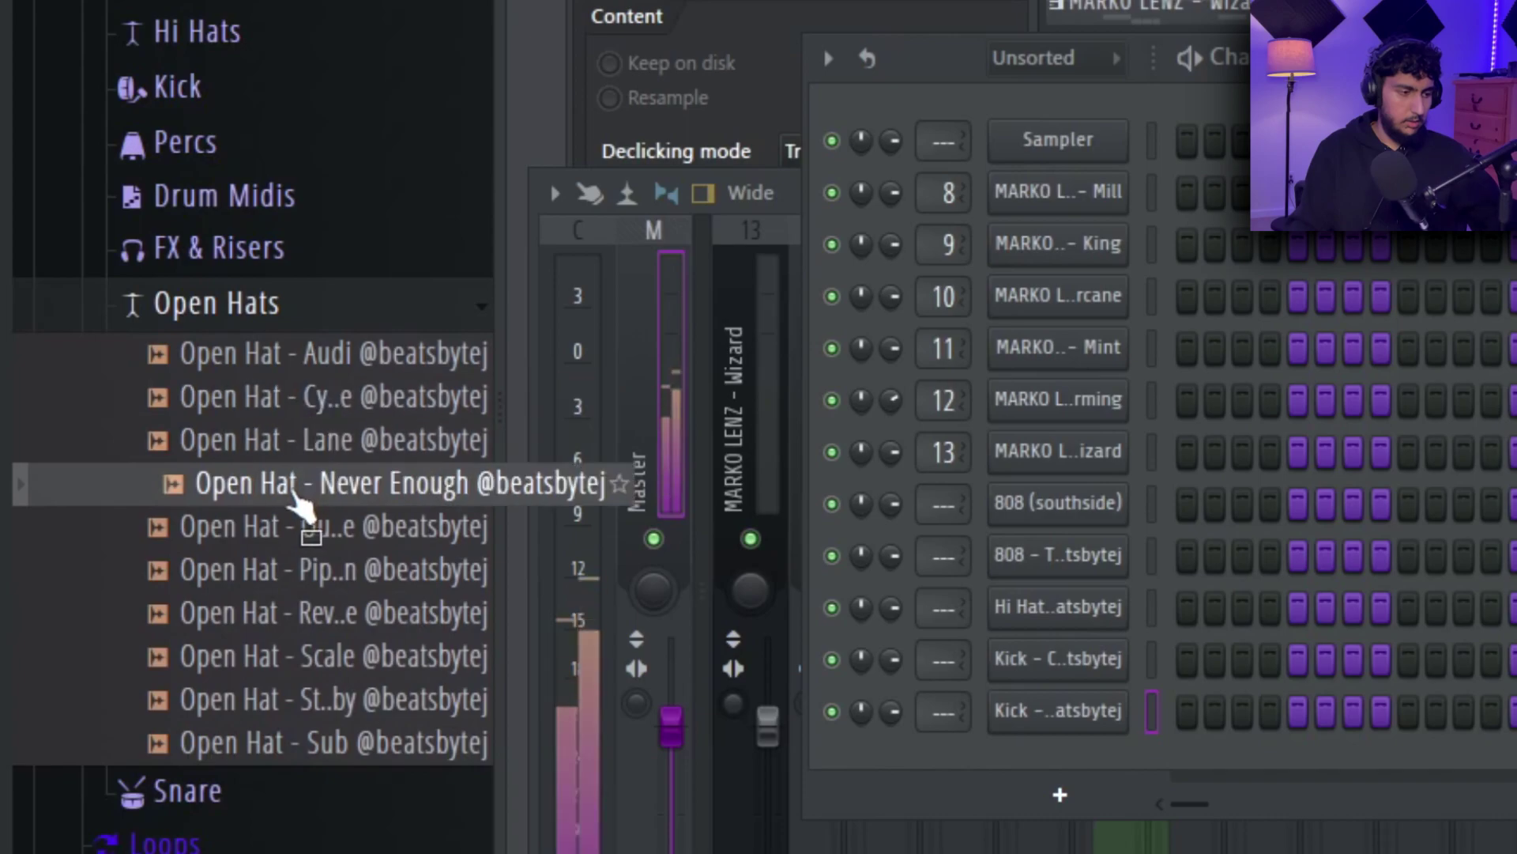
left_click_drag(298, 486, 1083, 796)
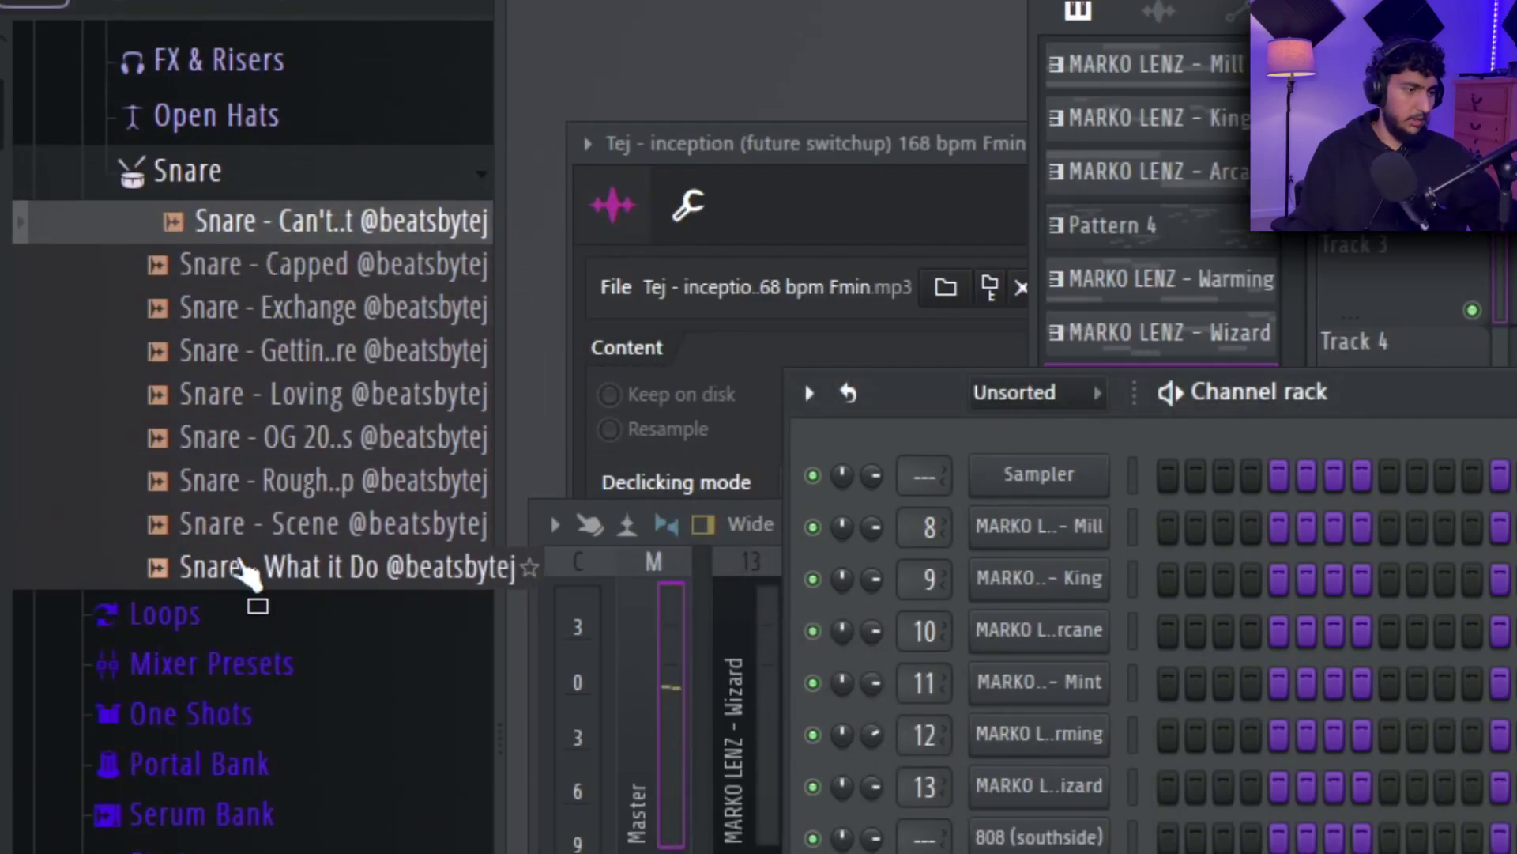
- Add Snare - Rough Chop as a channel, place a hit on its ninth step, and open its piano roll
scroll(250, 574, "up", 2)
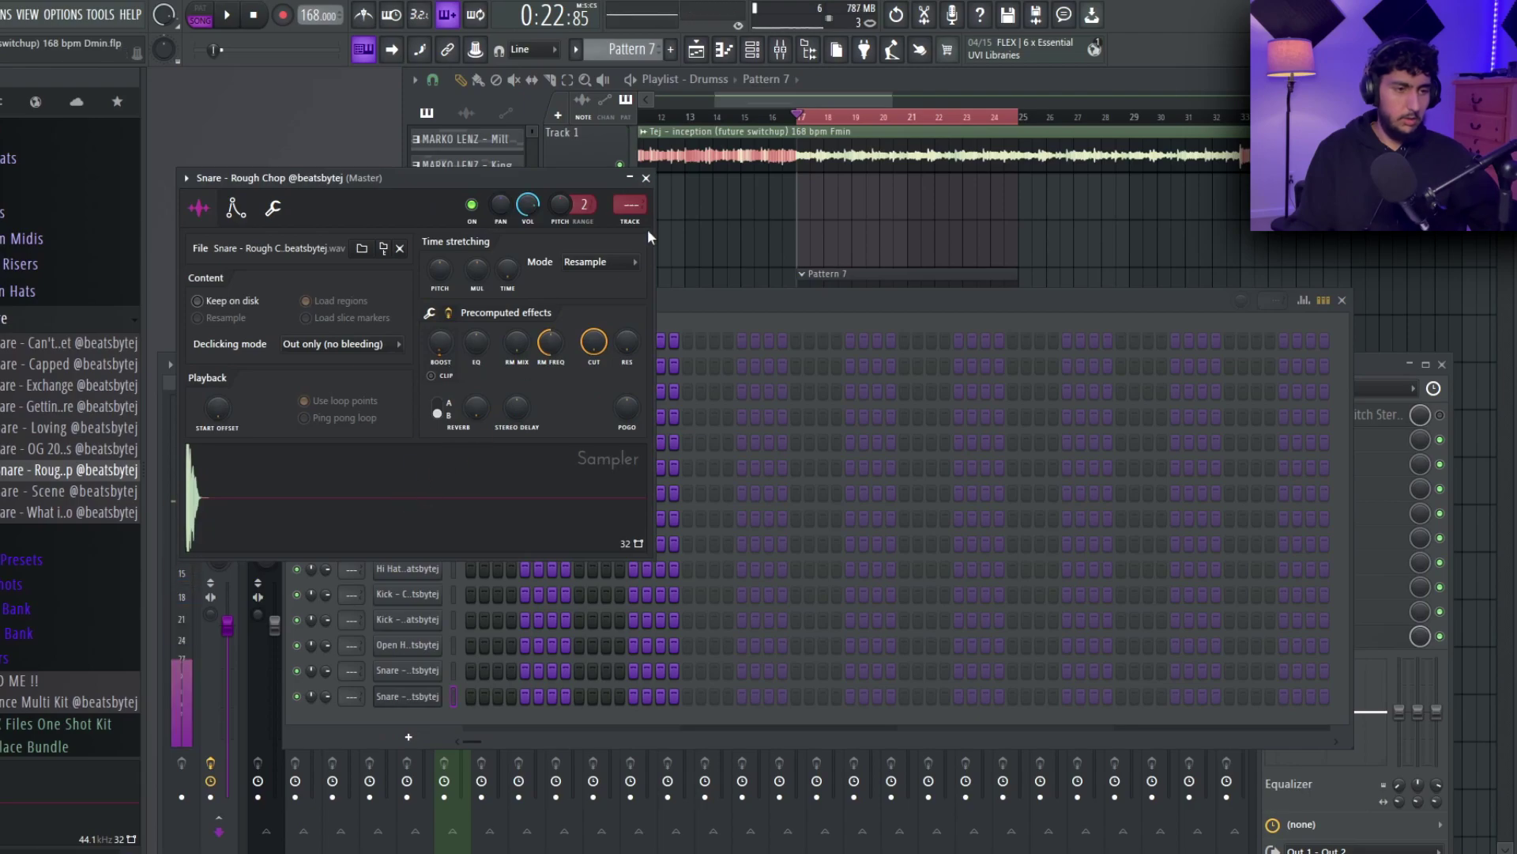
key("Escape")
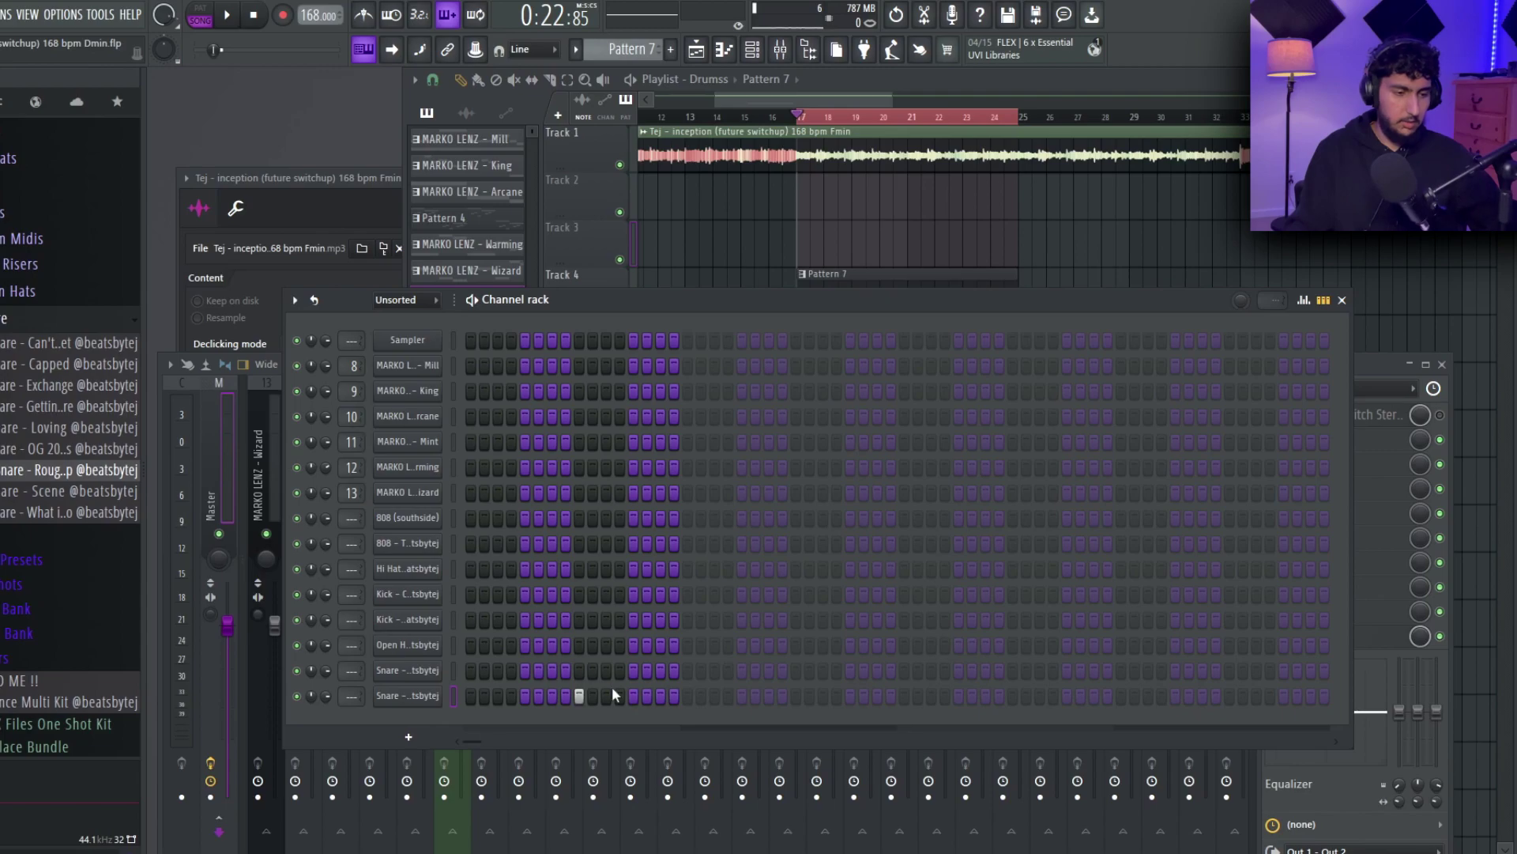
right_click(408, 696)
left_click(474, 685)
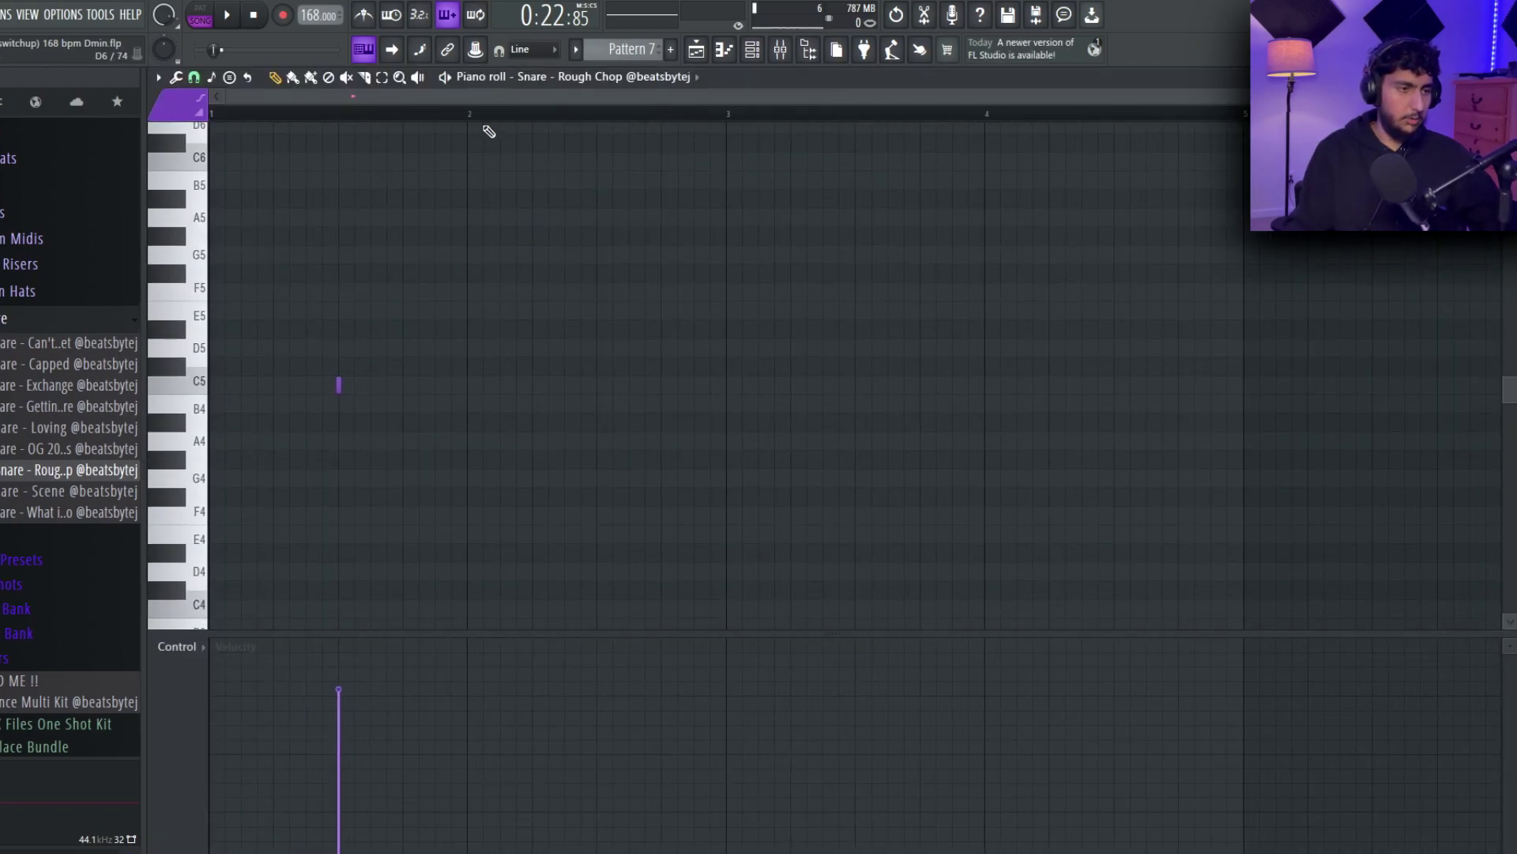
- Repeat the one-bar snare hit across eight bars of Pattern 7 and remove the surplus hits beyond bar 8
key("ctrl+a")
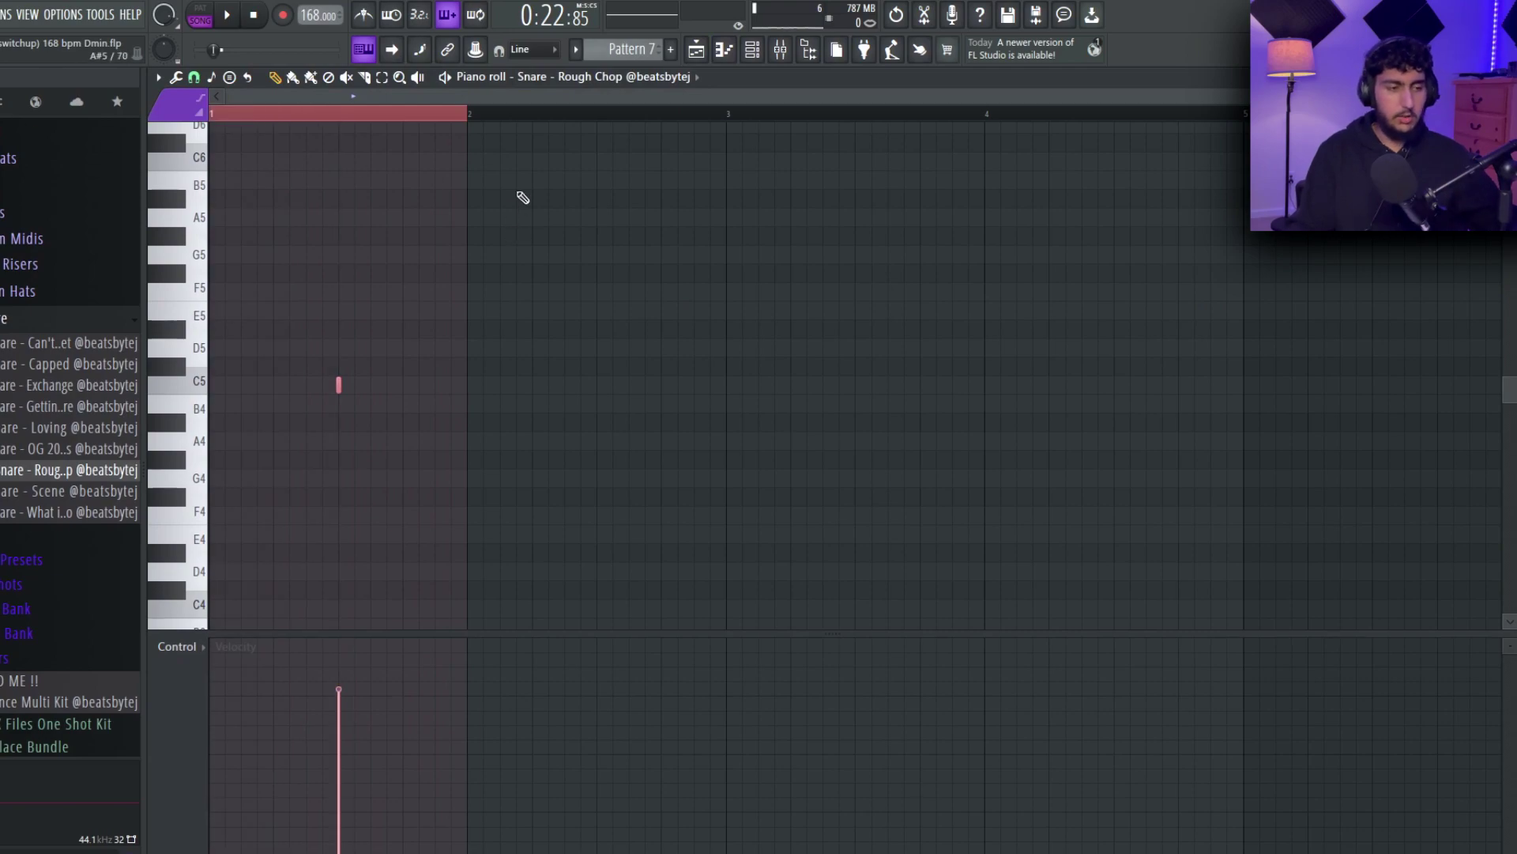
key("ctrl+b")
key("ctrl+b")
key("ctrl+b")
key("ctrl+b")
key("ctrl+b")
key("ctrl+b")
key("ctrl+b")
key("ctrl+b")
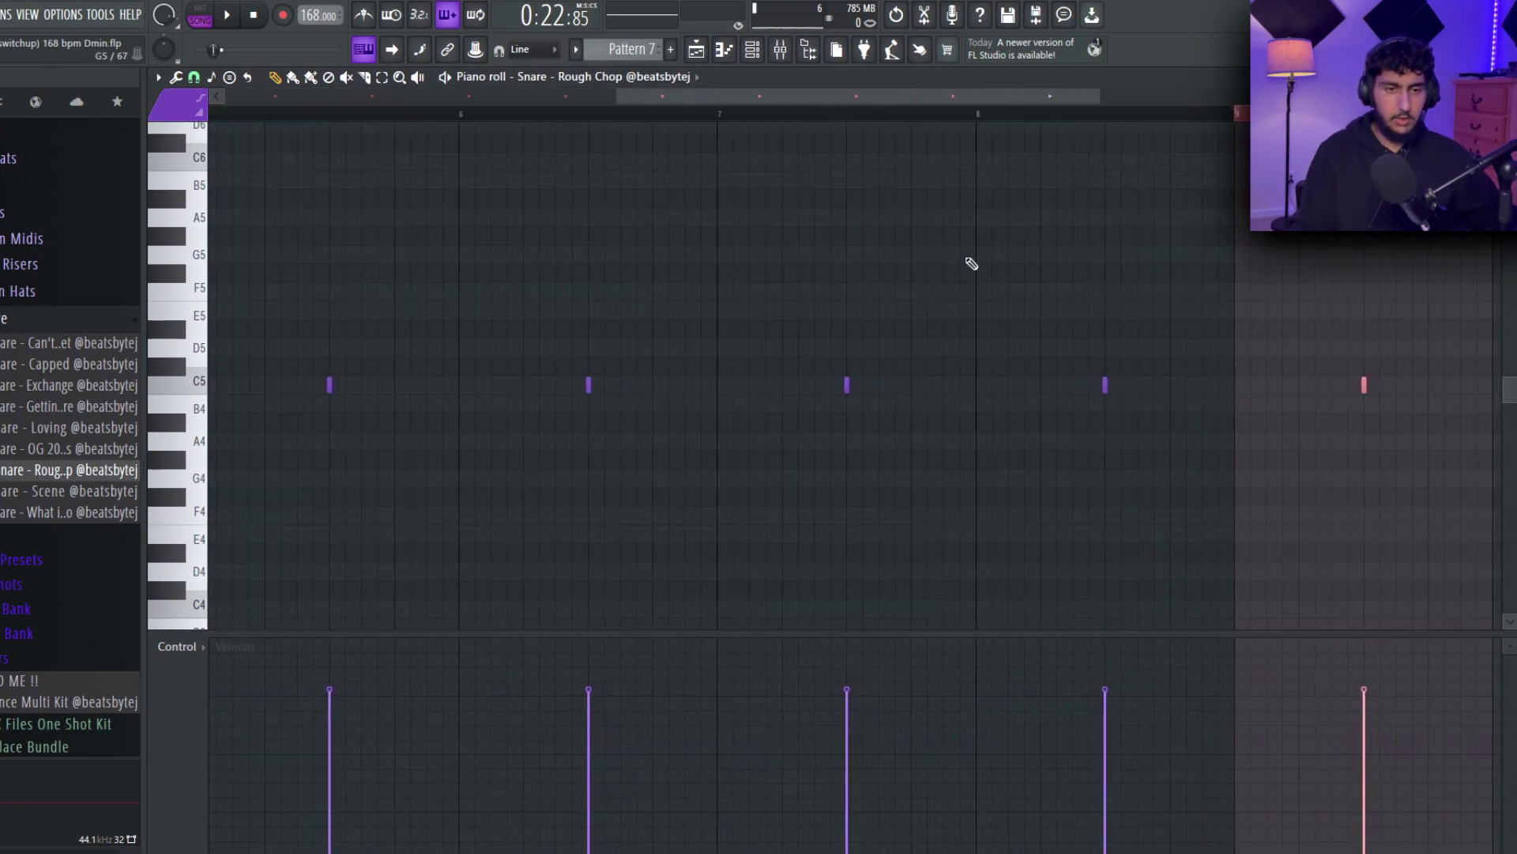
scroll(1229, 322, "down", 4)
left_click_drag(1395, 458, 241, 239)
left_click(1073, 181, "ctrl")
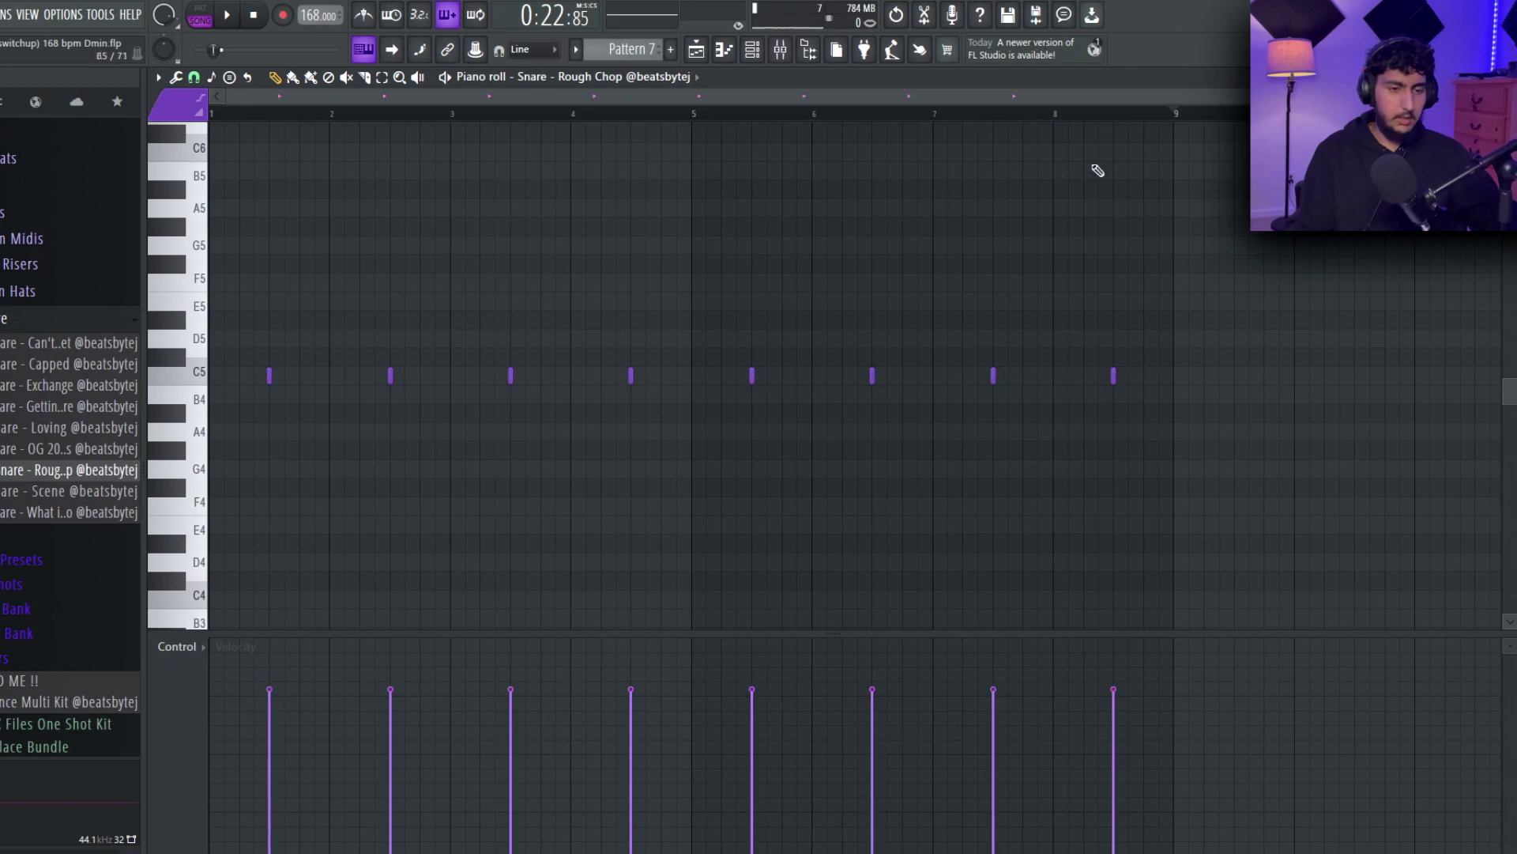
key("space")
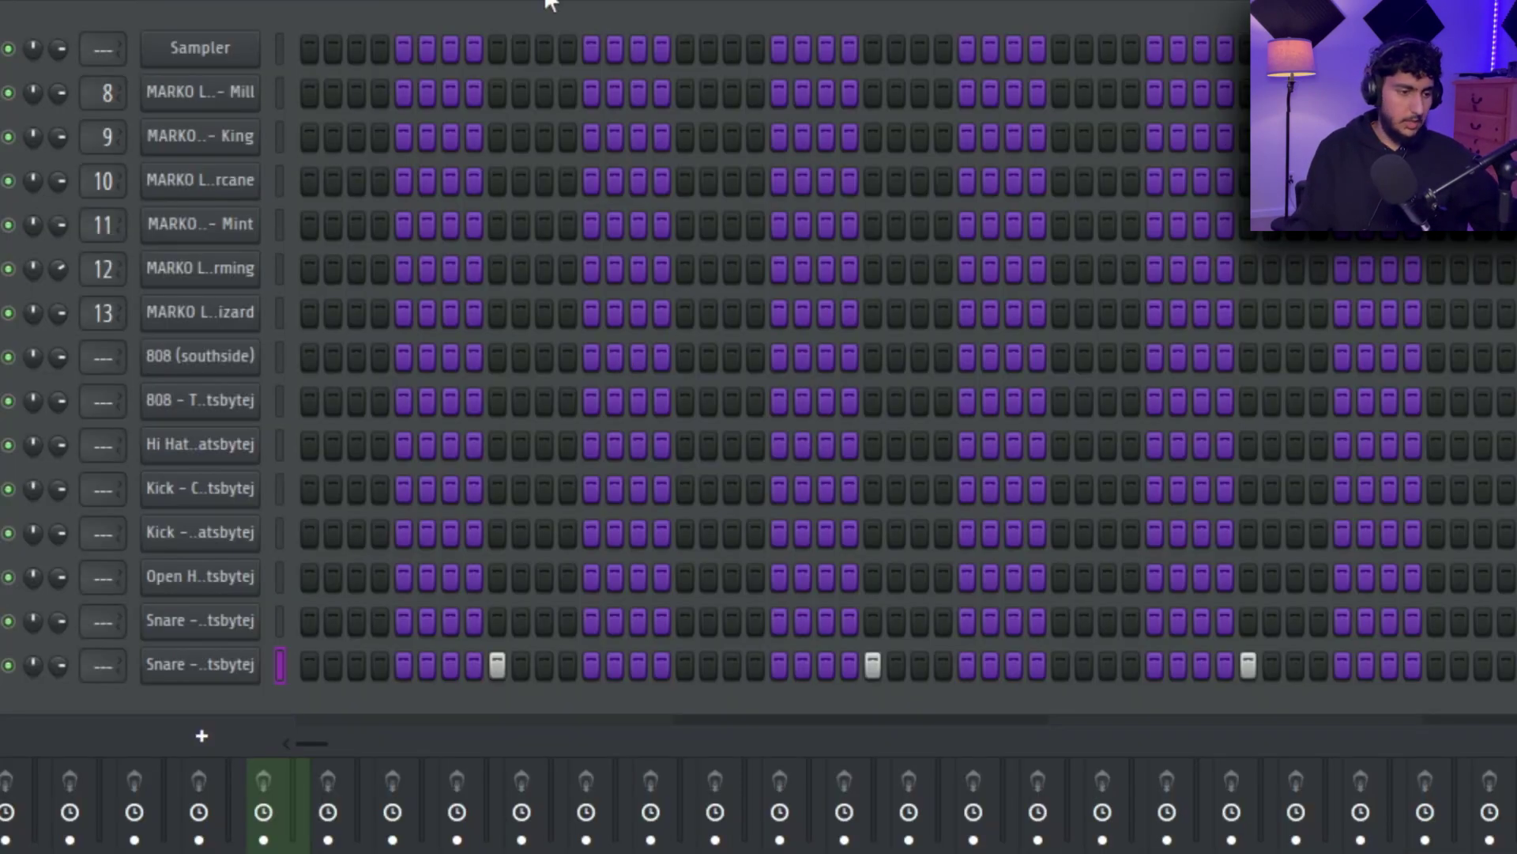
- Fill the Hi Hat - Standard channel every 2 steps and set a finer snap in its piano roll
right_click(207, 439)
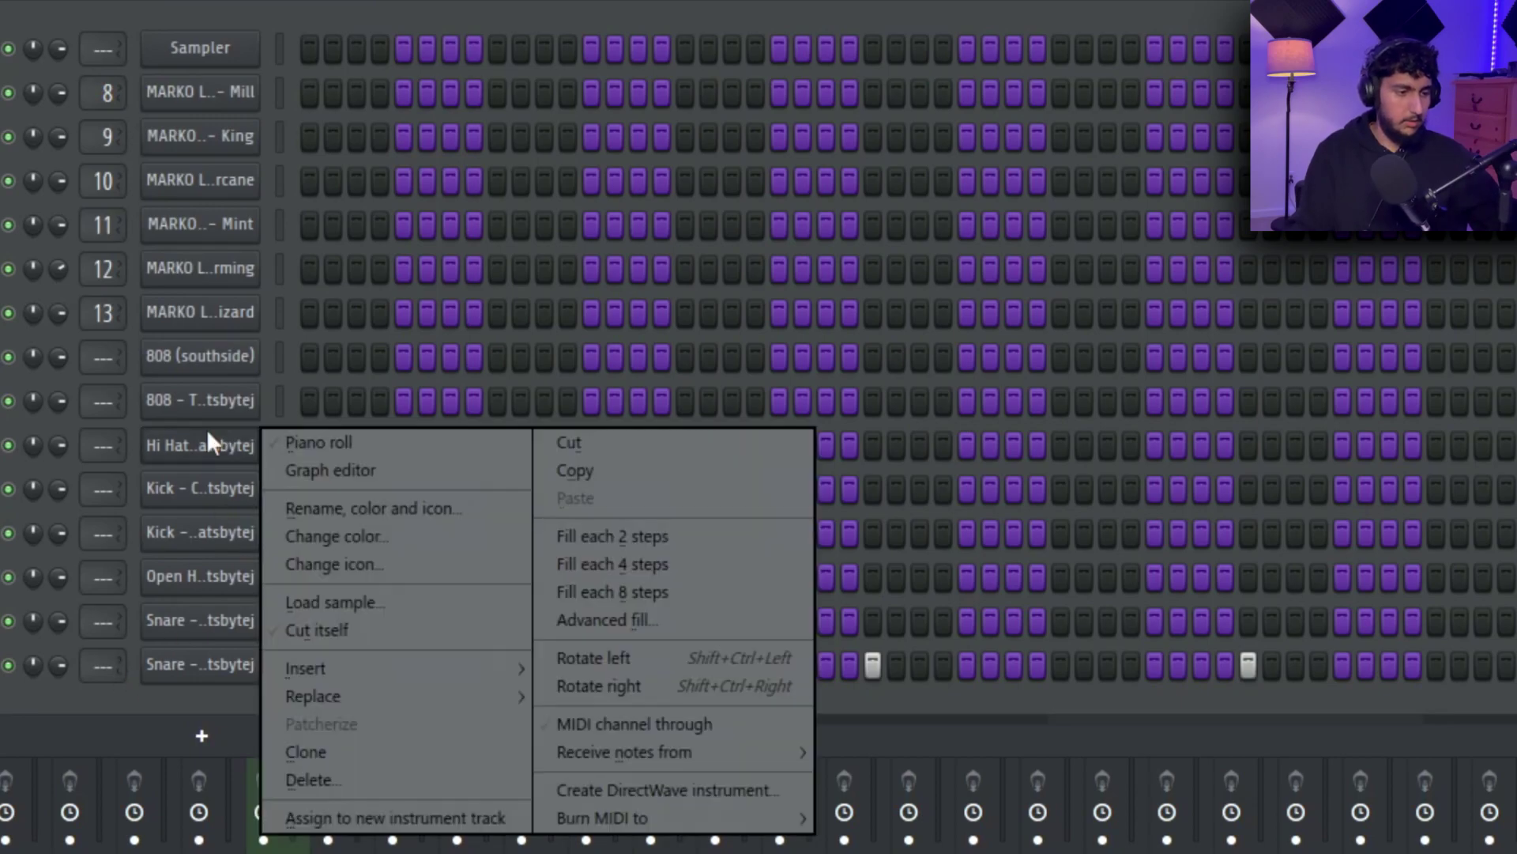
left_click(699, 532)
right_click(254, 433)
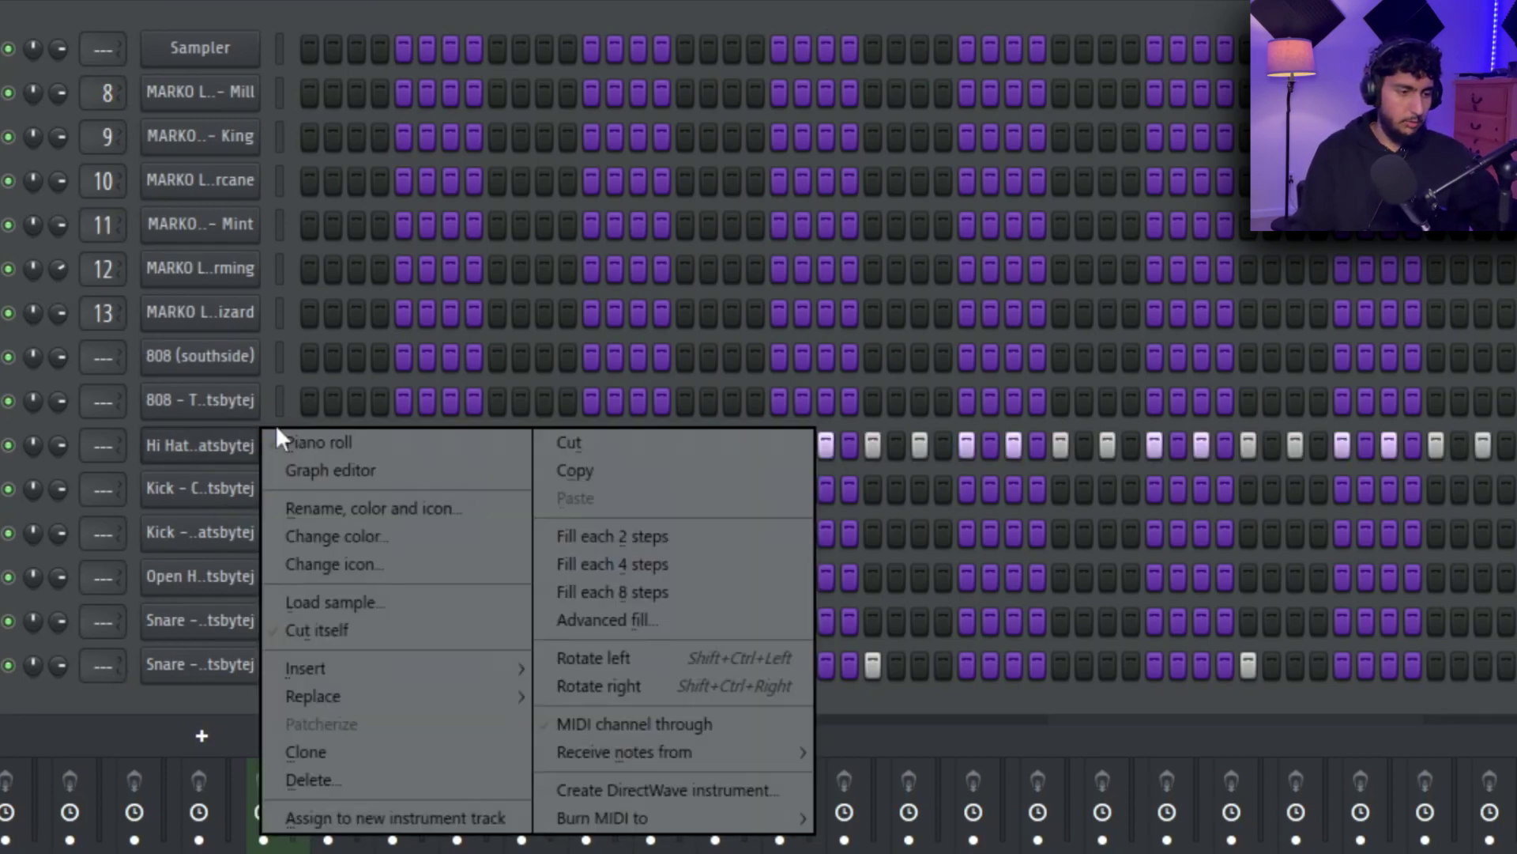
left_click(391, 438)
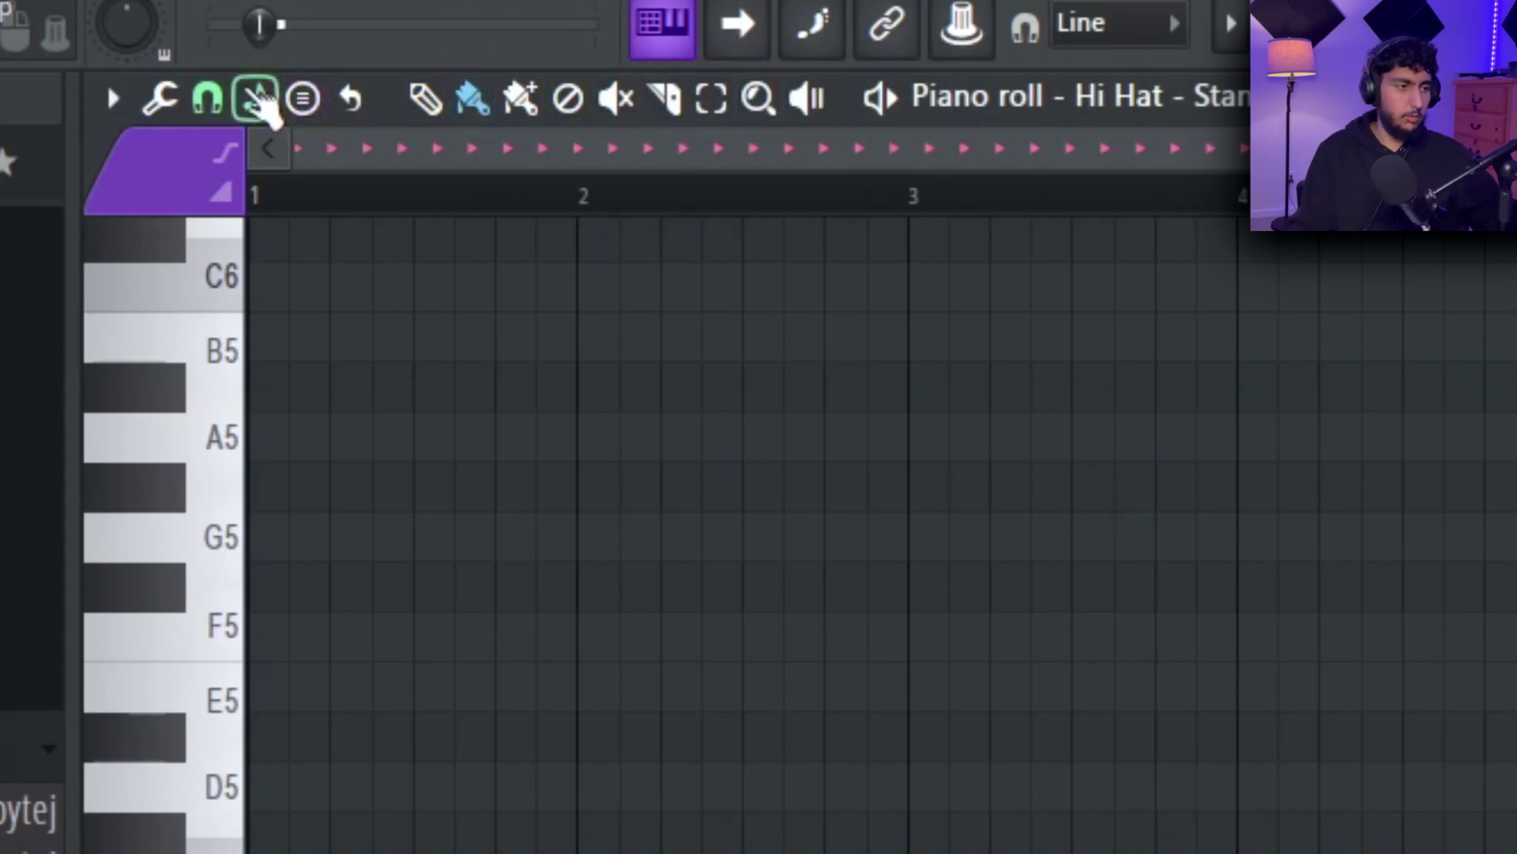
left_click(207, 98)
left_click(315, 495)
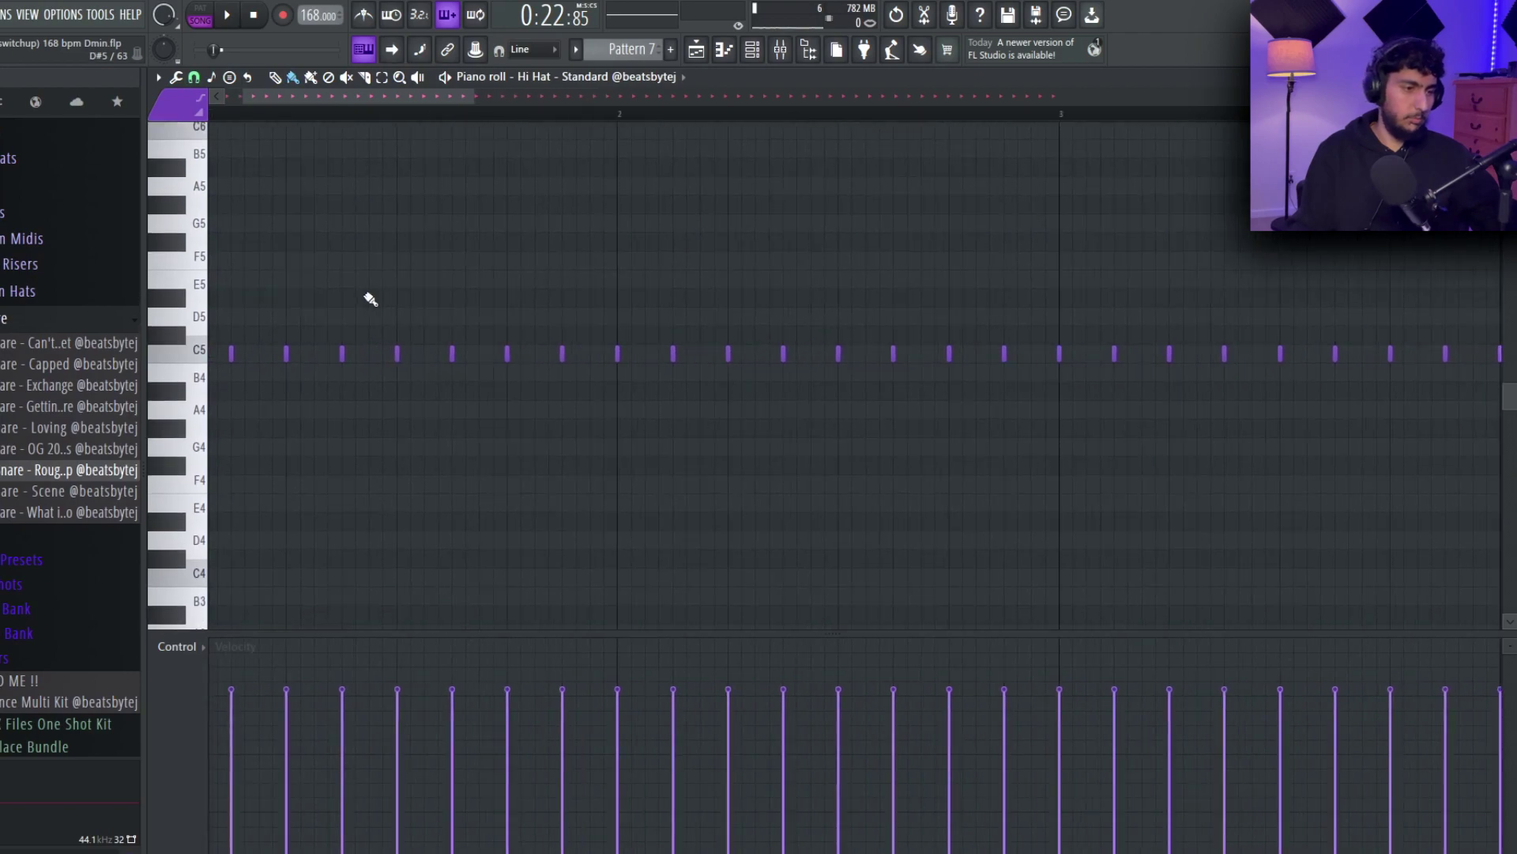
- Add a fast G#4 hi-hat roll at the end of bar 2 and a low C#4 roll at the end of bar 4
scroll(370, 299, "up", 2)
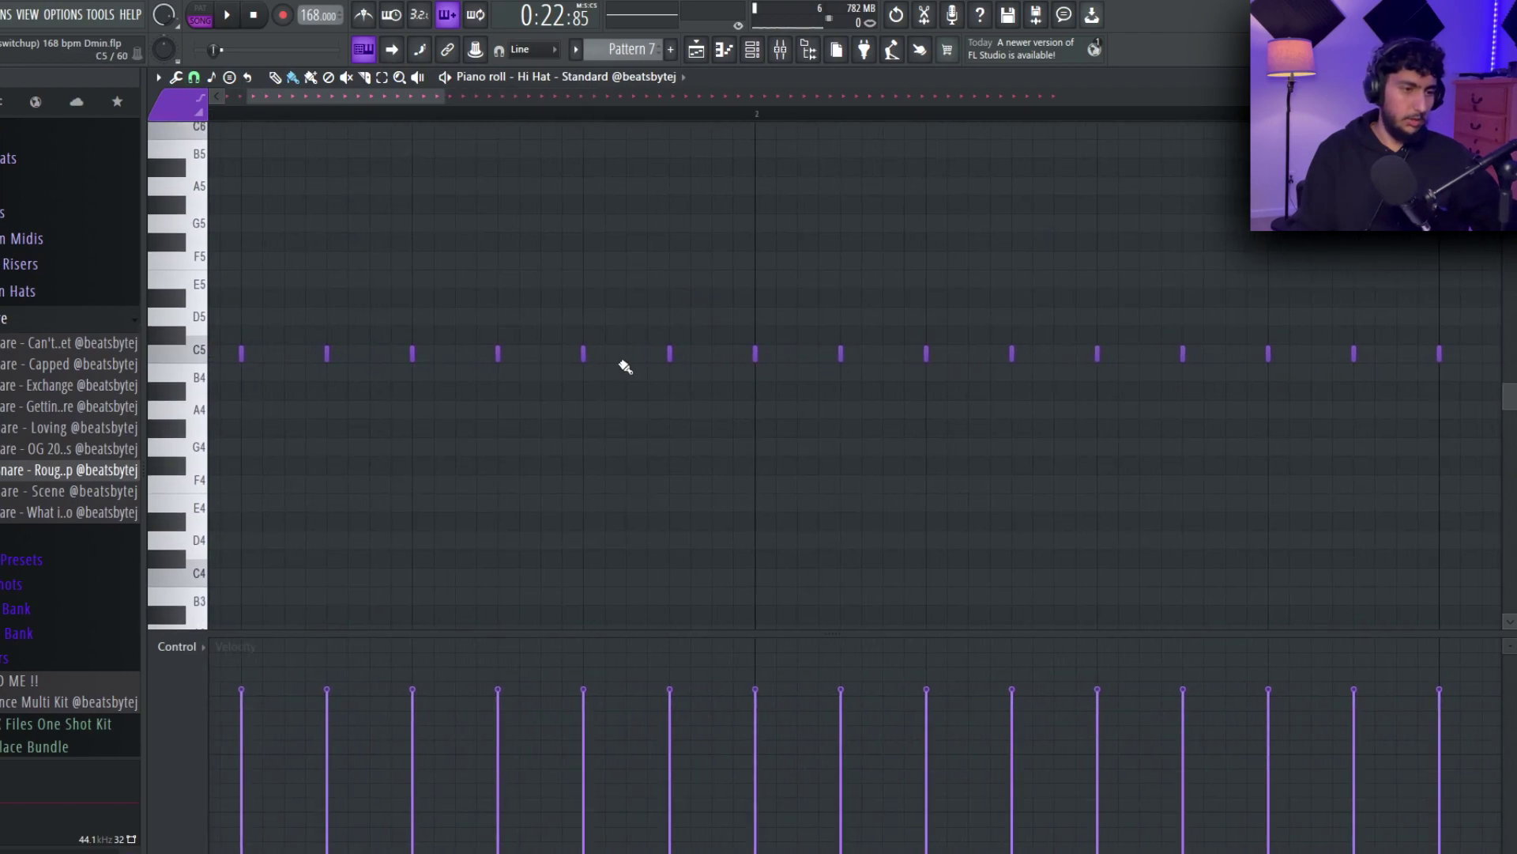
key("space")
mouse_move(838, 415)
left_mouse_down()
mouse_move(999, 463)
mouse_move(731, 356)
mouse_move(668, 355)
mouse_move(667, 369)
mouse_move(752, 368)
left_mouse_up()
left_click_drag(1355, 426, 780, 400)
left_click(748, 466)
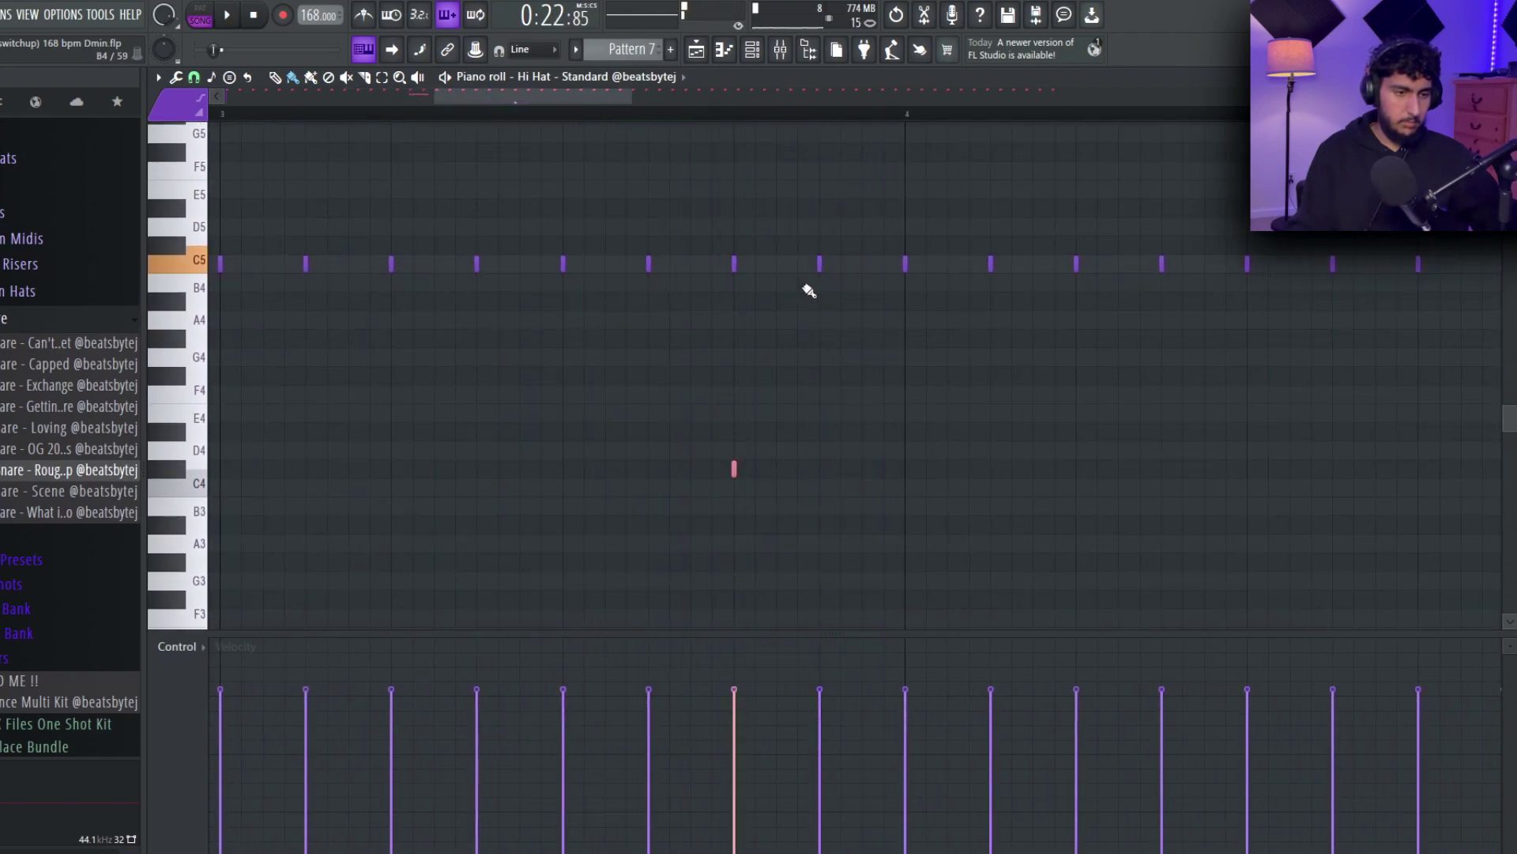
left_click(782, 486)
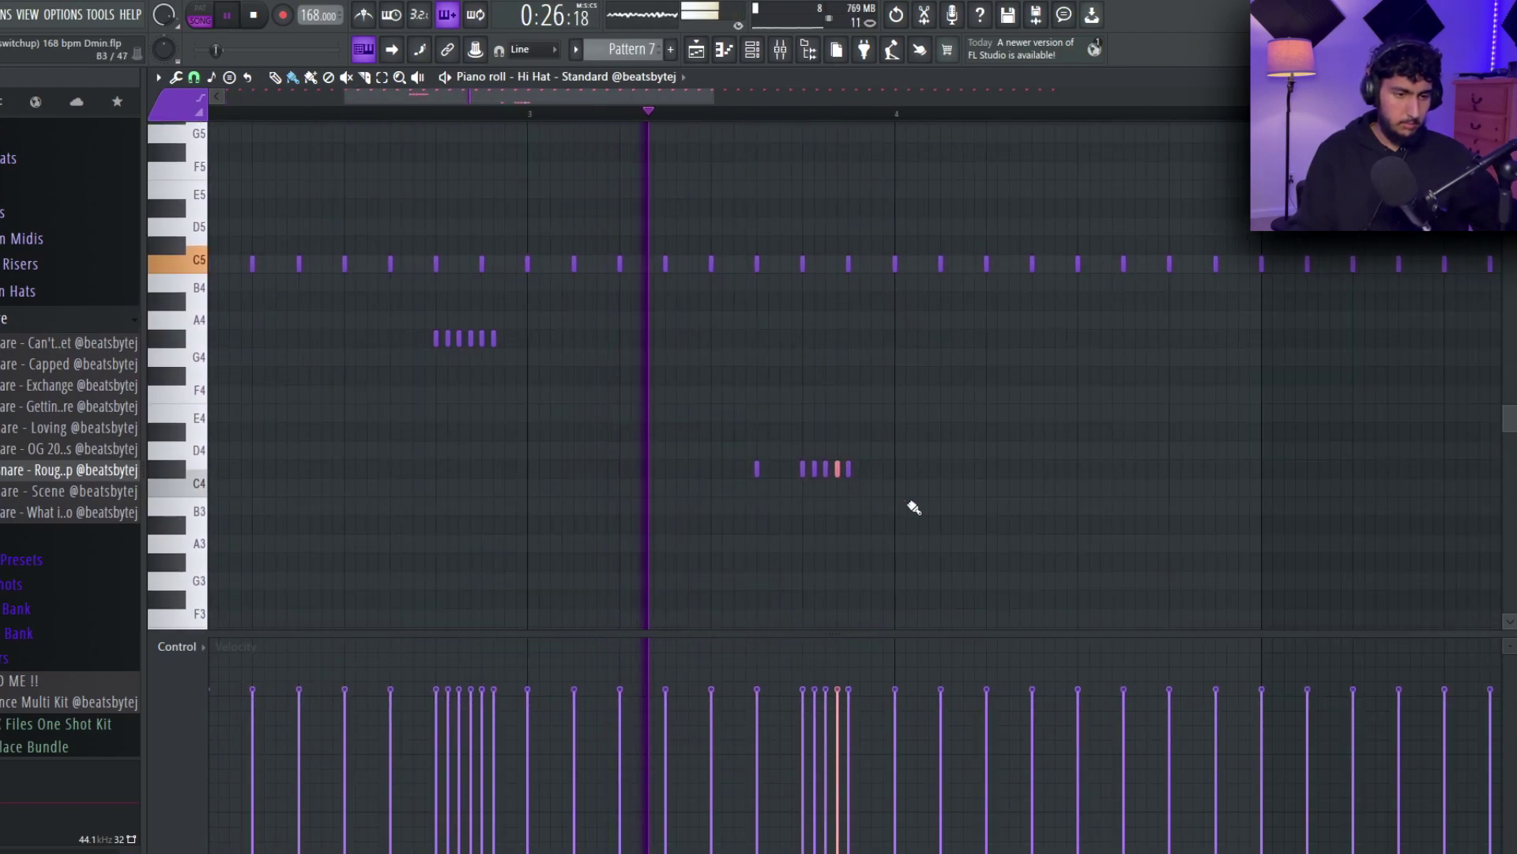
- Ramp the velocities of the low C#4 hi-hat roll in bar 4 upward from a softer start
left_click_drag(911, 508, 733, 447)
left_click_drag(741, 757, 1060, 683)
scroll(843, 449, "down", 3)
left_click_drag(699, 469, 868, 470)
left_click(854, 381, "ctrl")
scroll(644, 341, "down", 3)
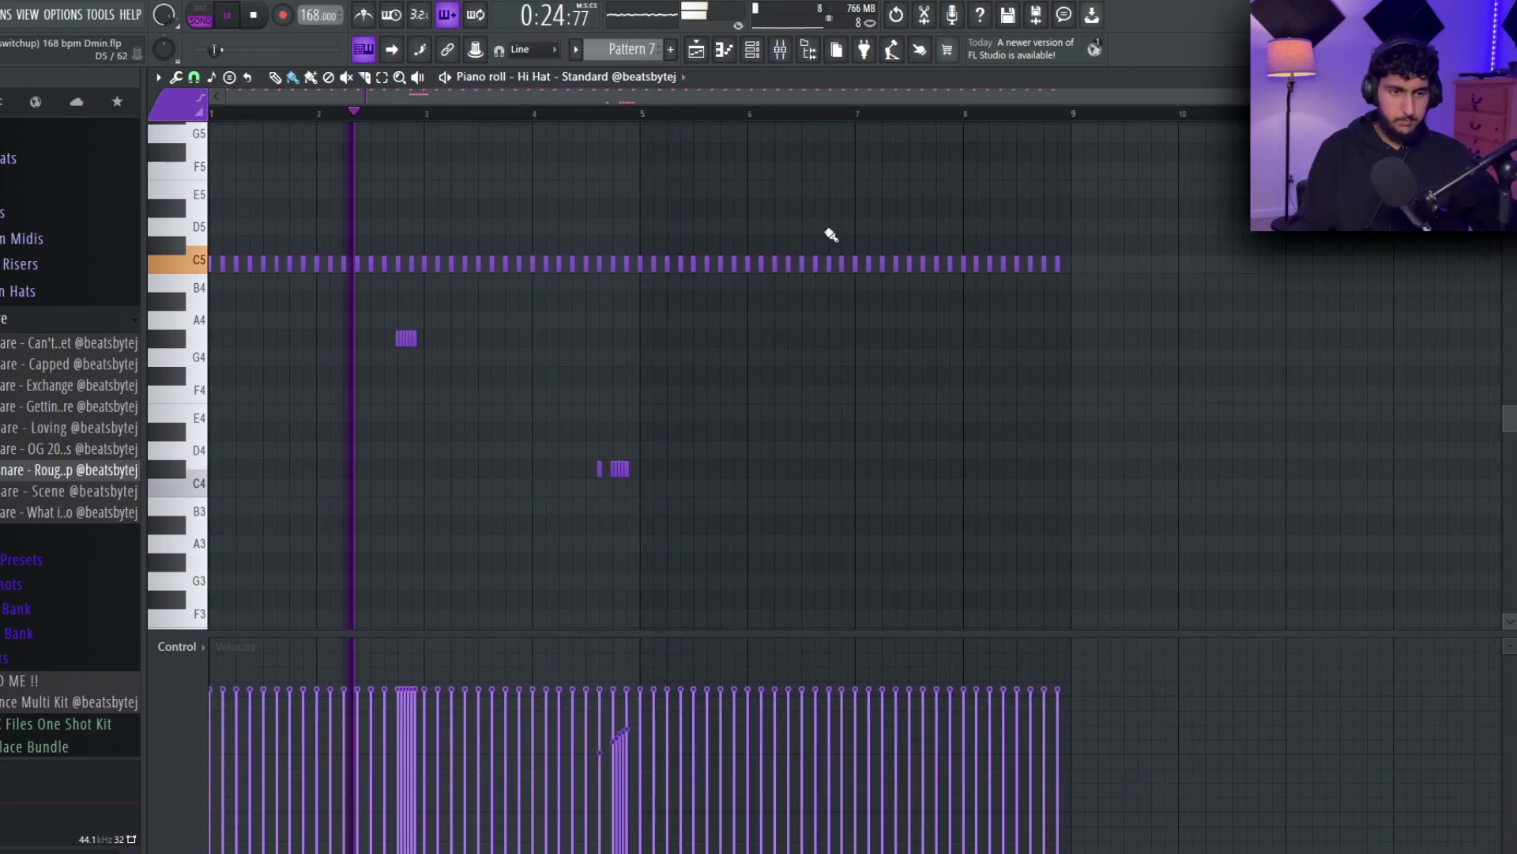
- Replace the hi-hats in bars 5 to 8 with a copy of bars 1 to 4, adding three F4 hits in bar 6
left_click_drag(1221, 329, 633, 180)
key("Delete")
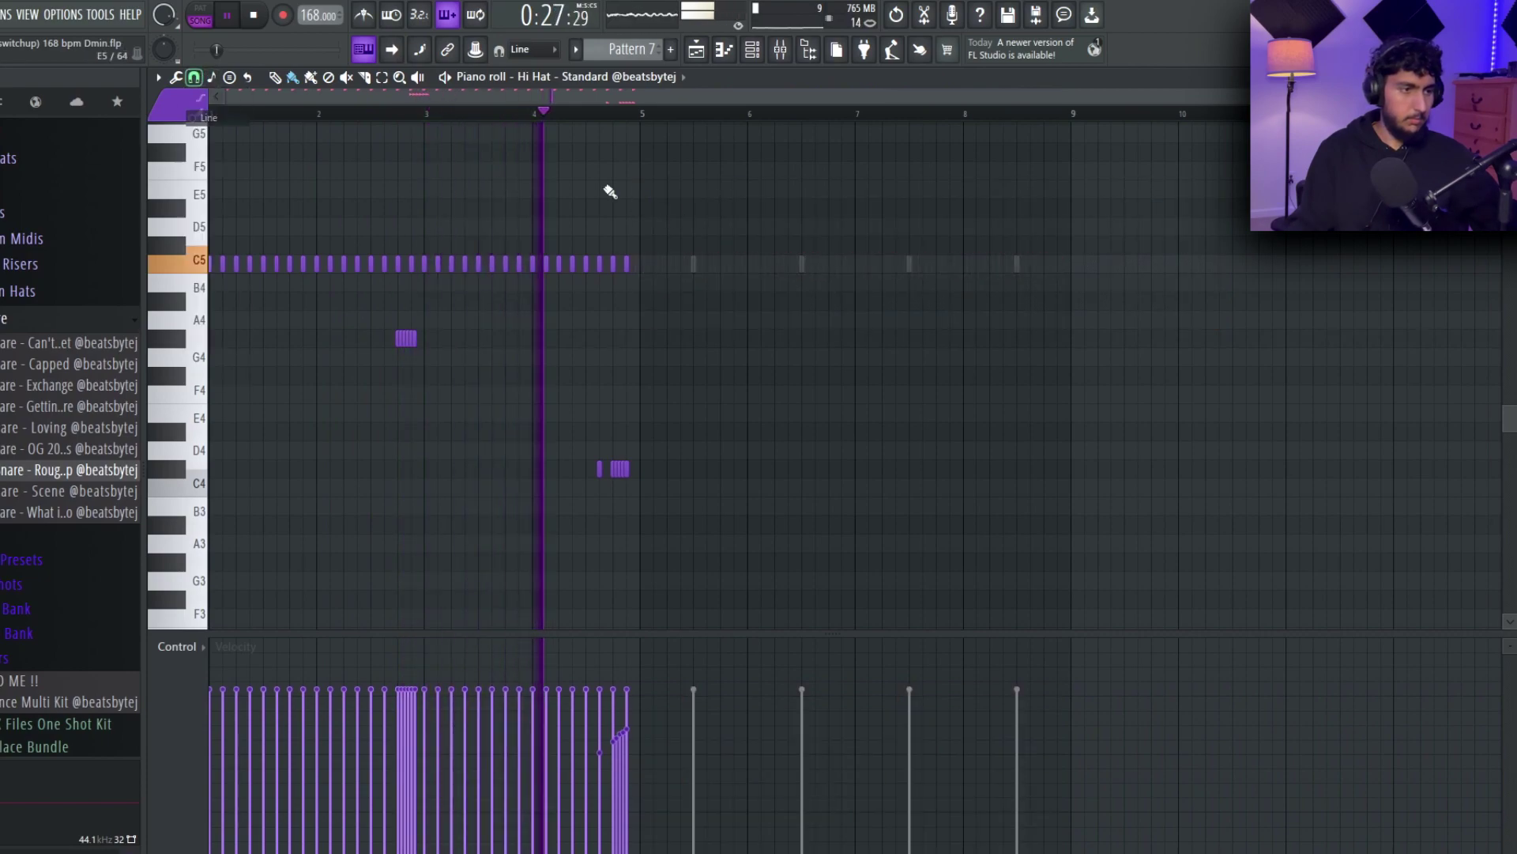
key("ctrl+a")
key("ctrl+b")
key("ctrl+d")
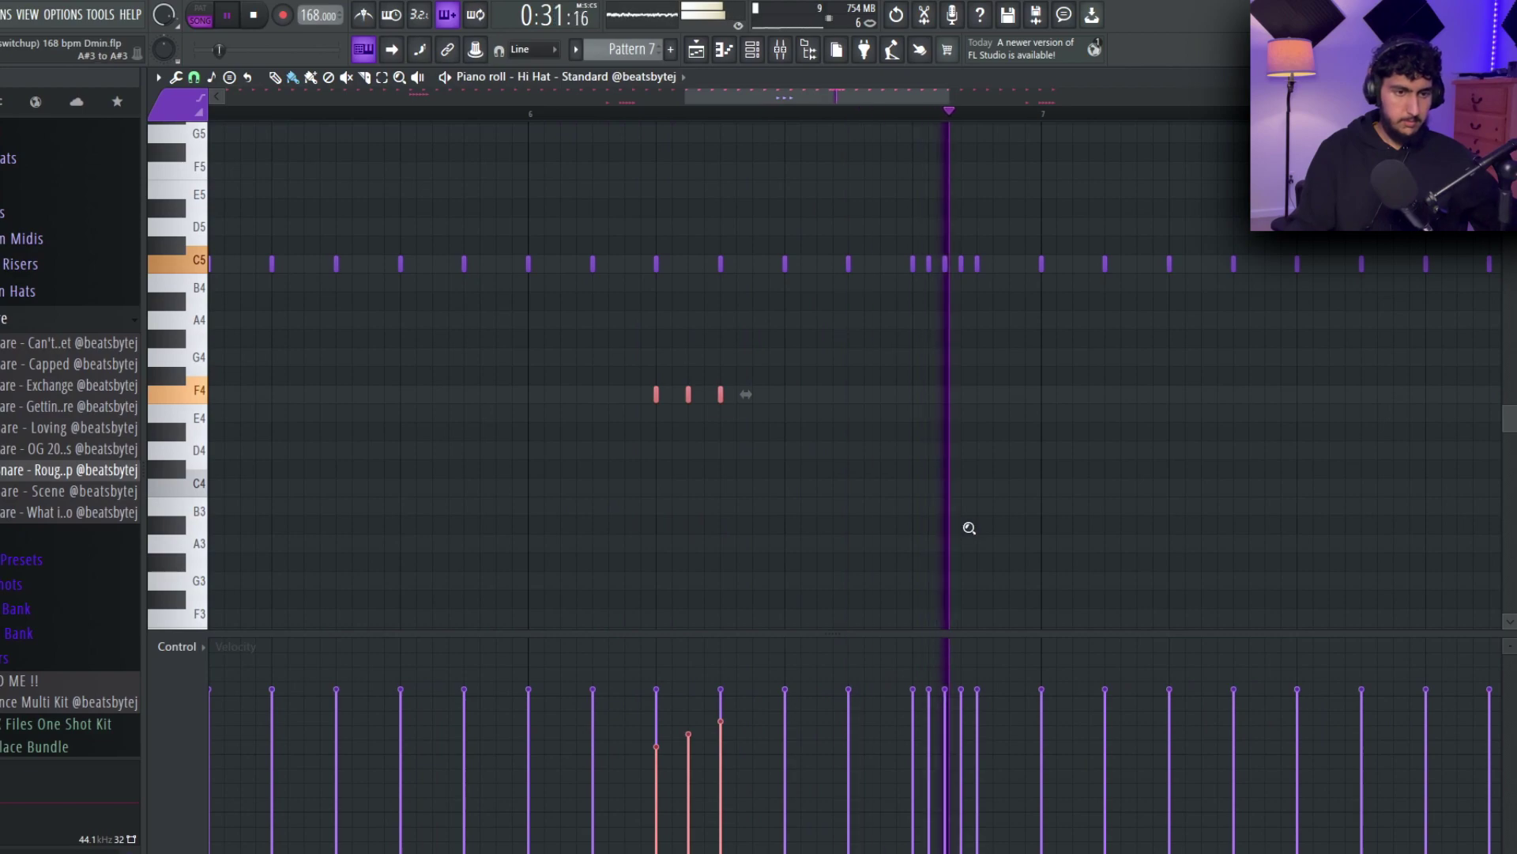
- Delete the low copied hi-hat roll at the end of bar 8
scroll(970, 528, "down", 6)
key("ctrl+d")
scroll(1229, 371, "up", 4)
left_click_drag(1294, 520, 1001, 417)
key("Delete")
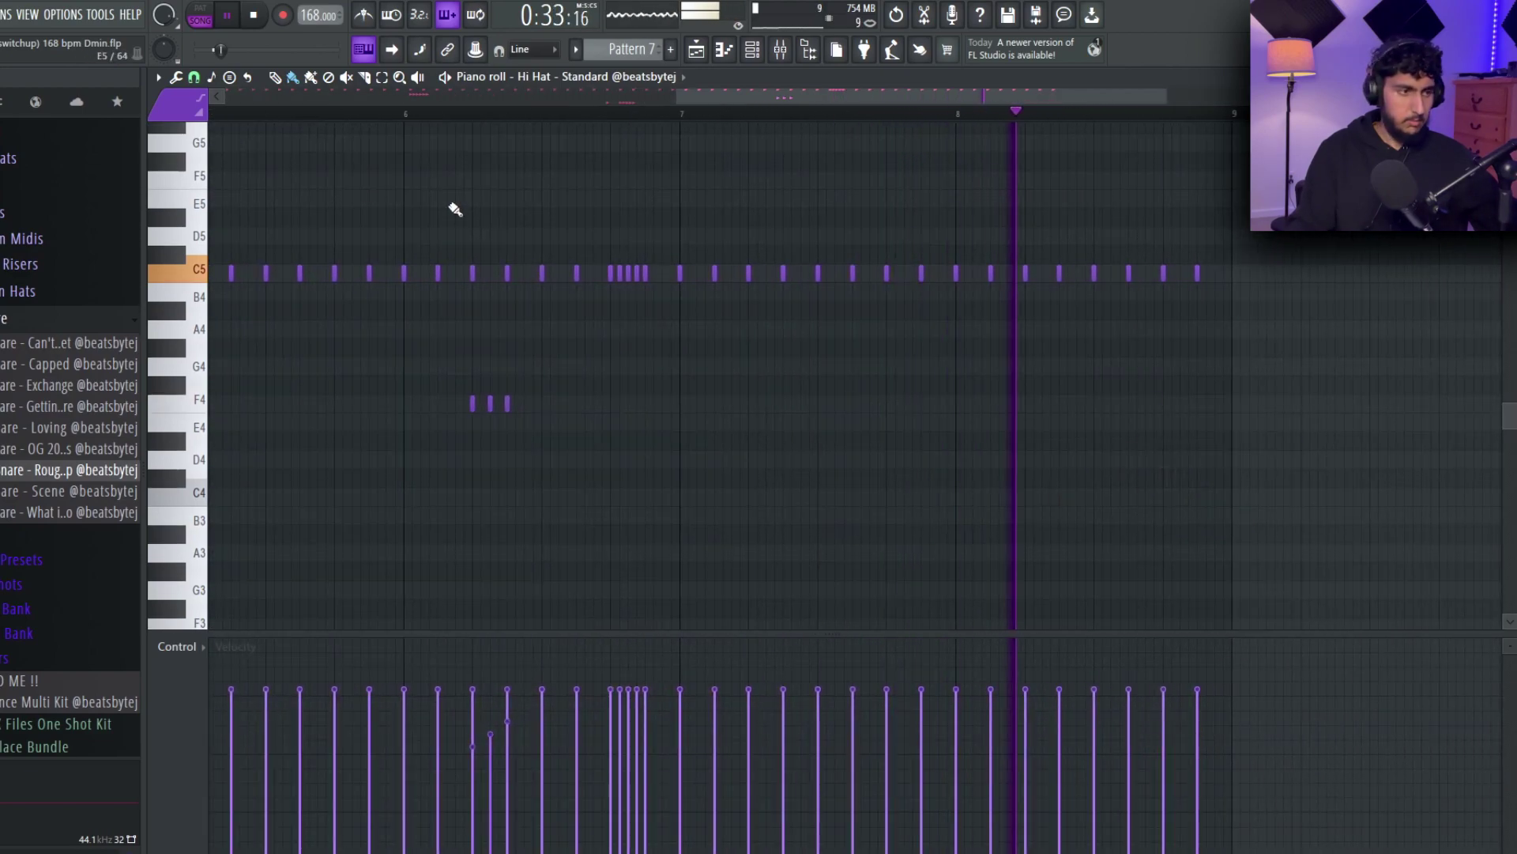
- Set the piano roll snap to 1/6 beat and draw a six-note descending hi-hat run at the end of bar 8
left_click(194, 77)
left_click(207, 252)
key("space")
left_click(194, 77)
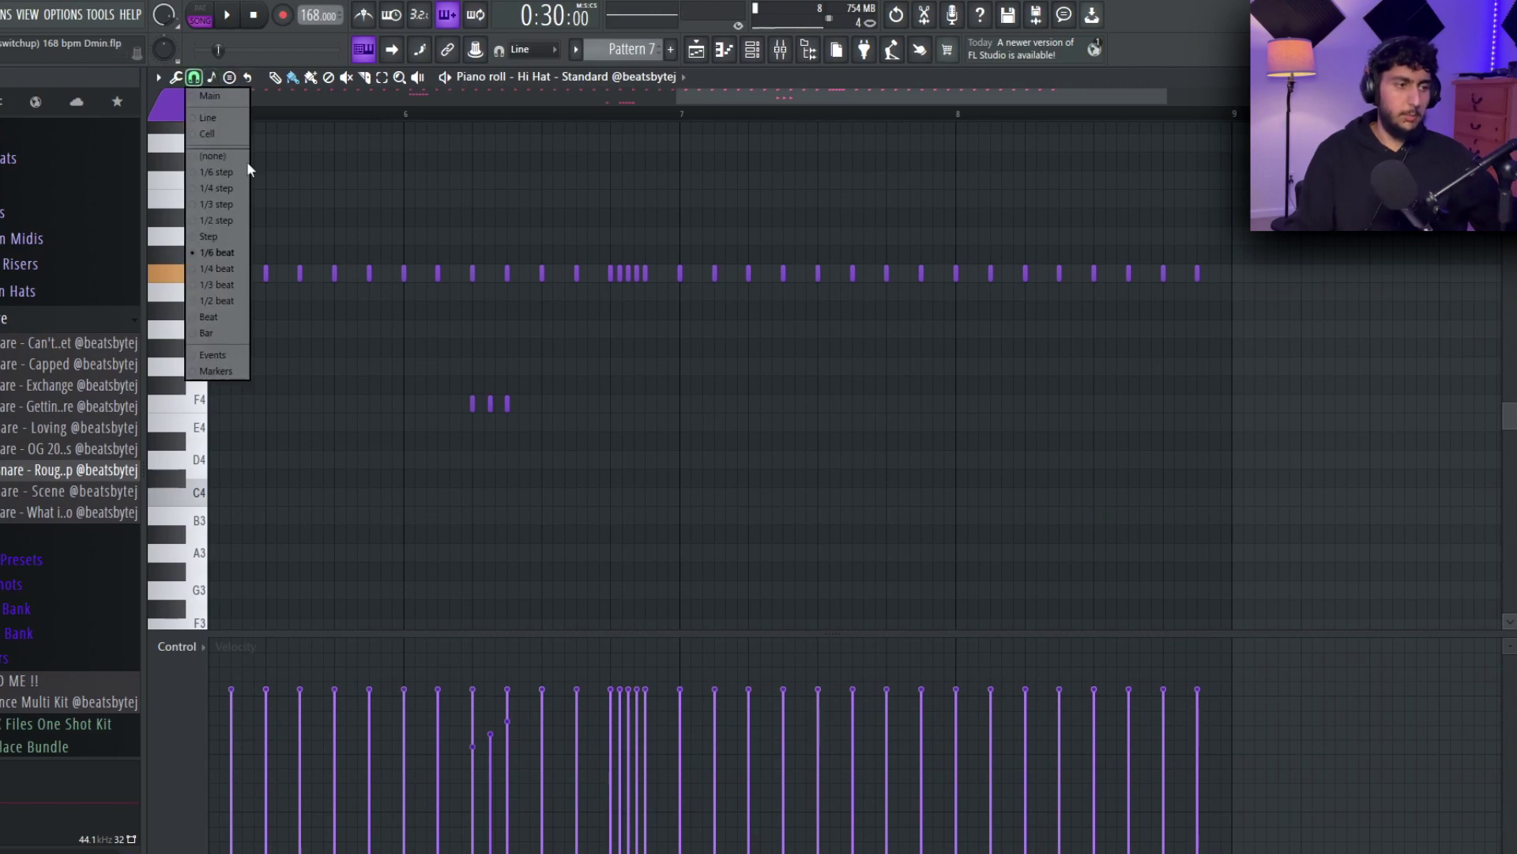
left_click(205, 254)
scroll(829, 291, "up", 3)
left_click_drag(909, 323, 672, 325)
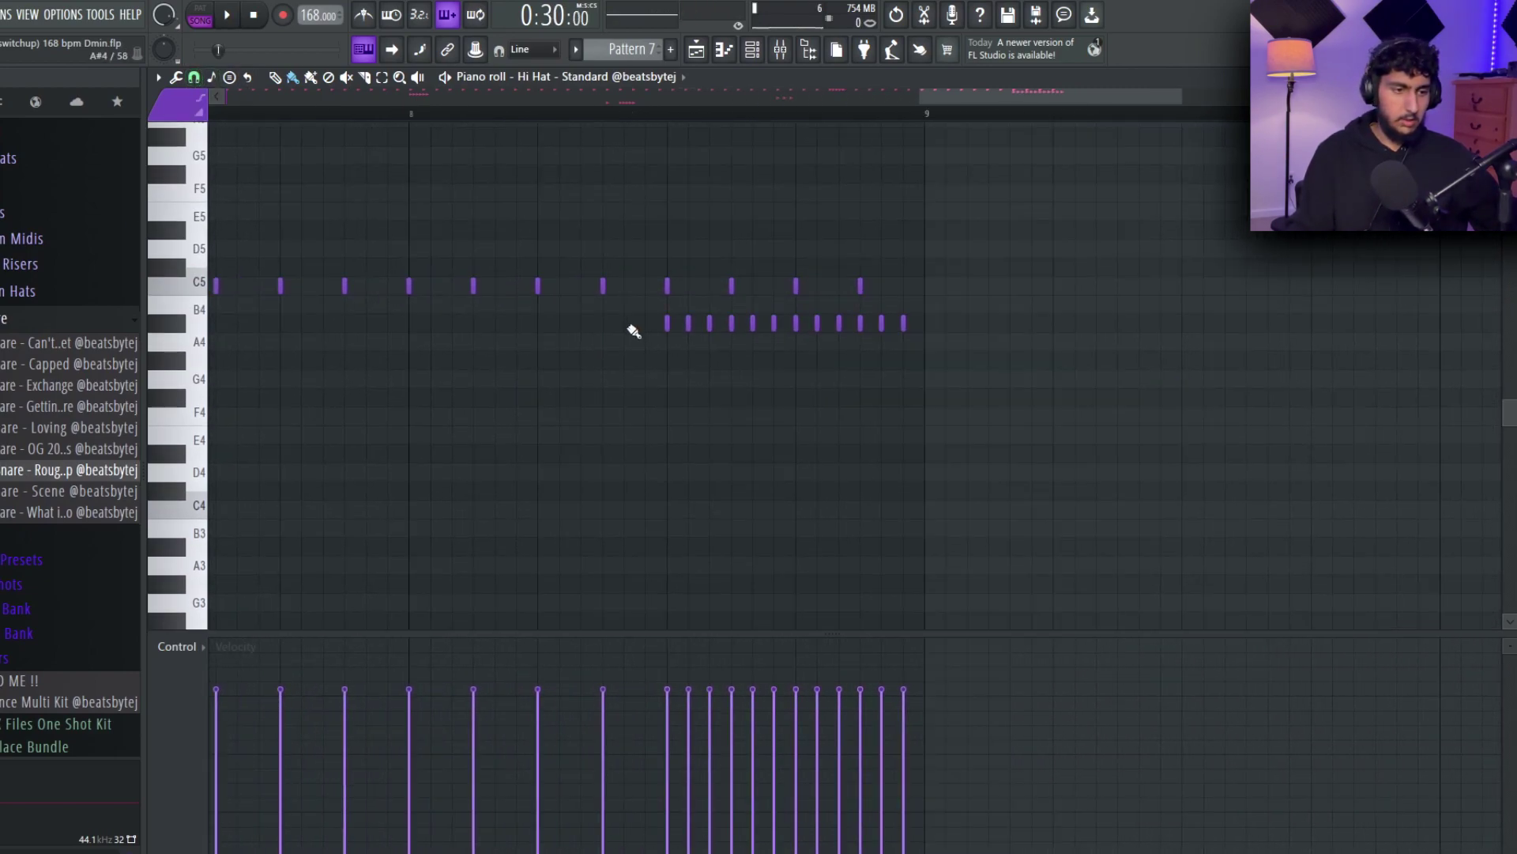
left_click_drag(959, 318, 720, 329)
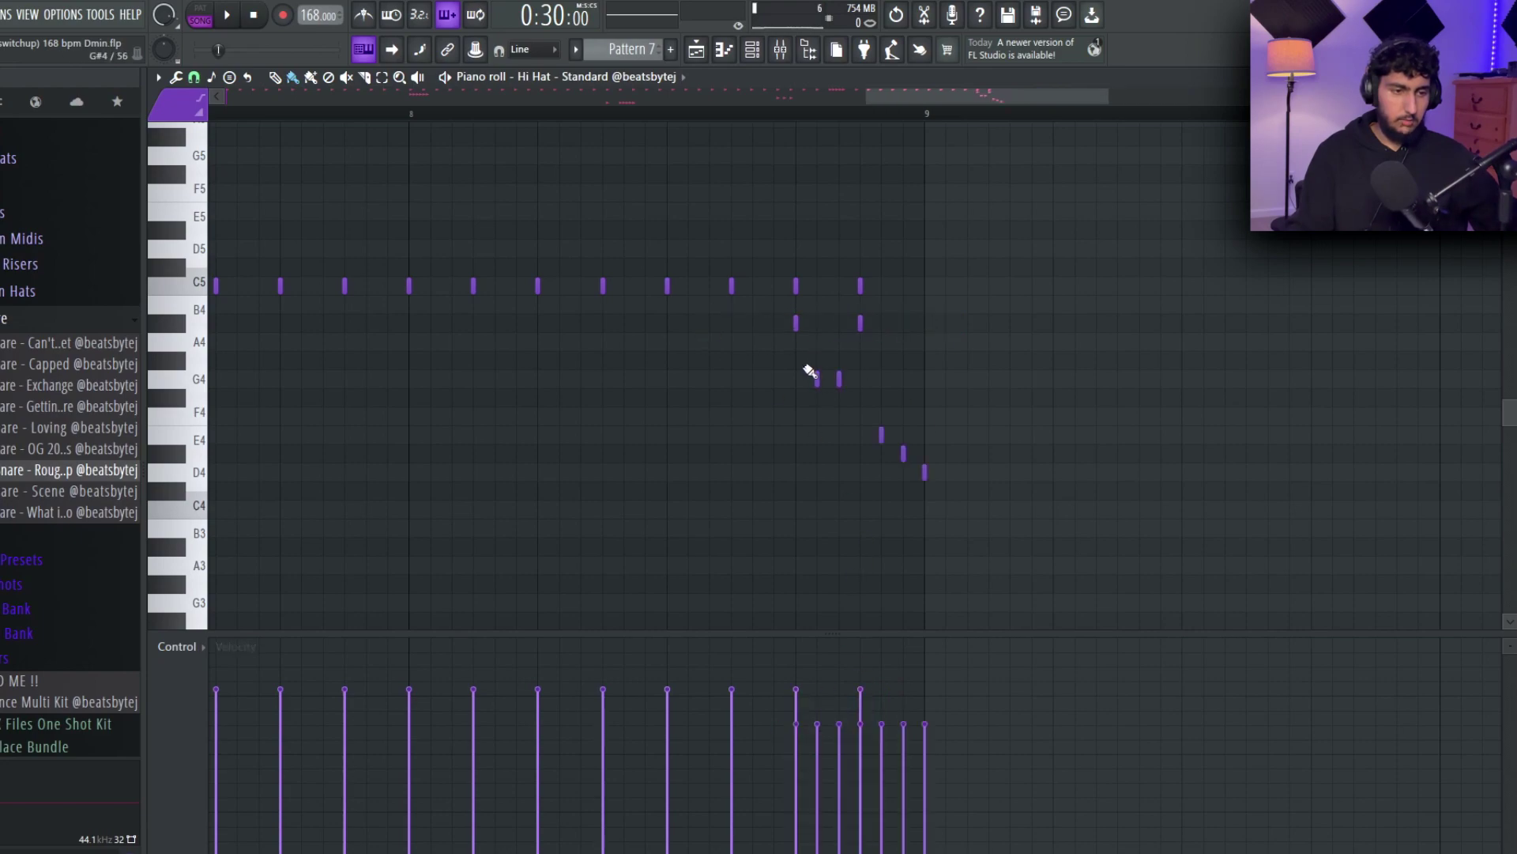
key("ctrl+z")
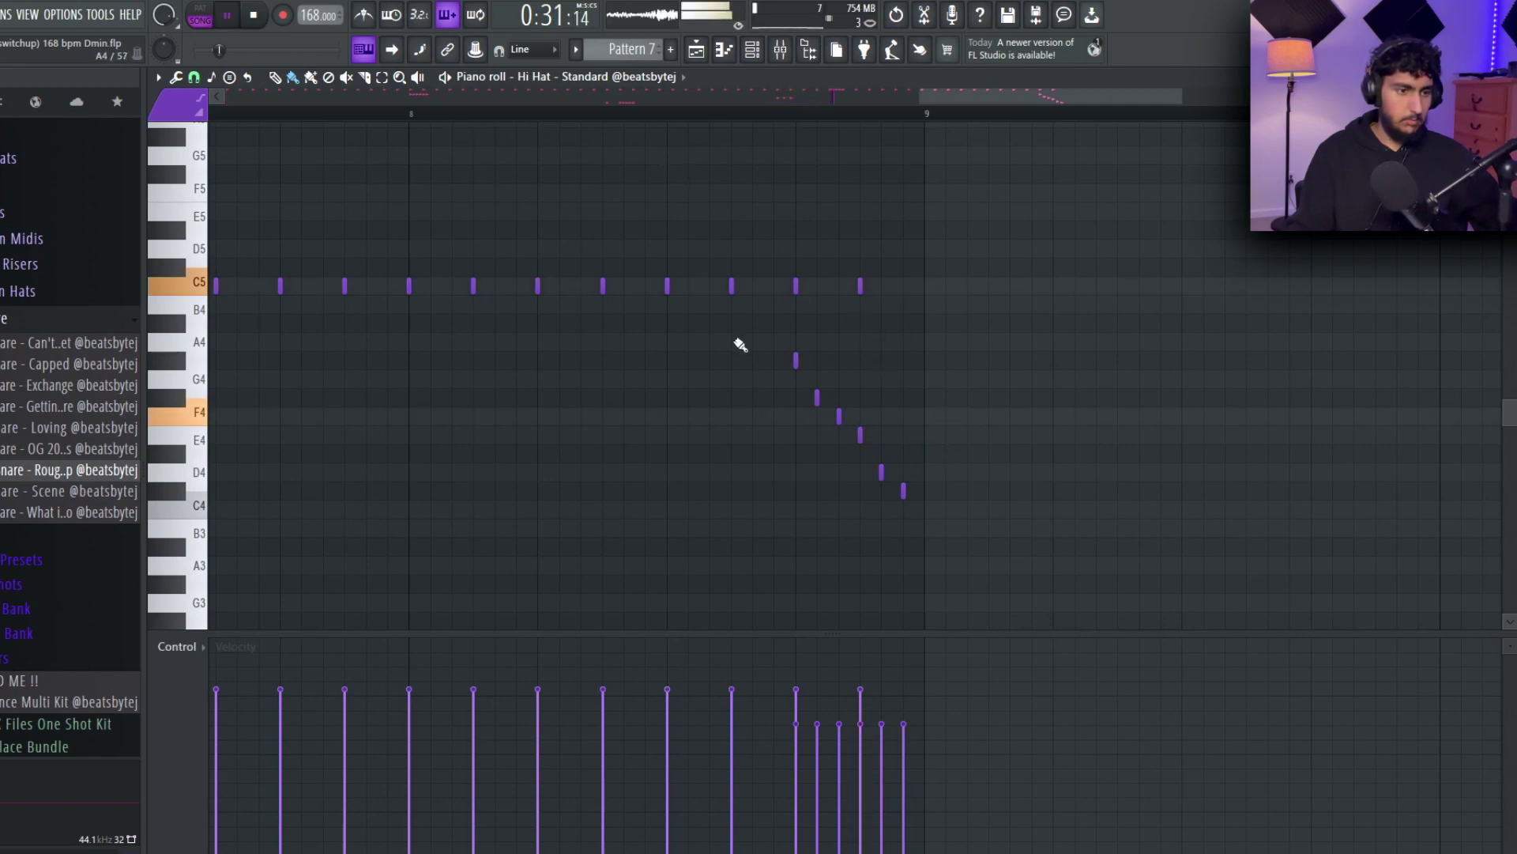
- Raise the descending hi-hat run to start on A#4 and taper the velocities of the closing notes downward
left_click_drag(847, 367, 627, 319)
left_click_drag(1031, 589, 671, 340)
left_click_drag(727, 765, 1001, 647)
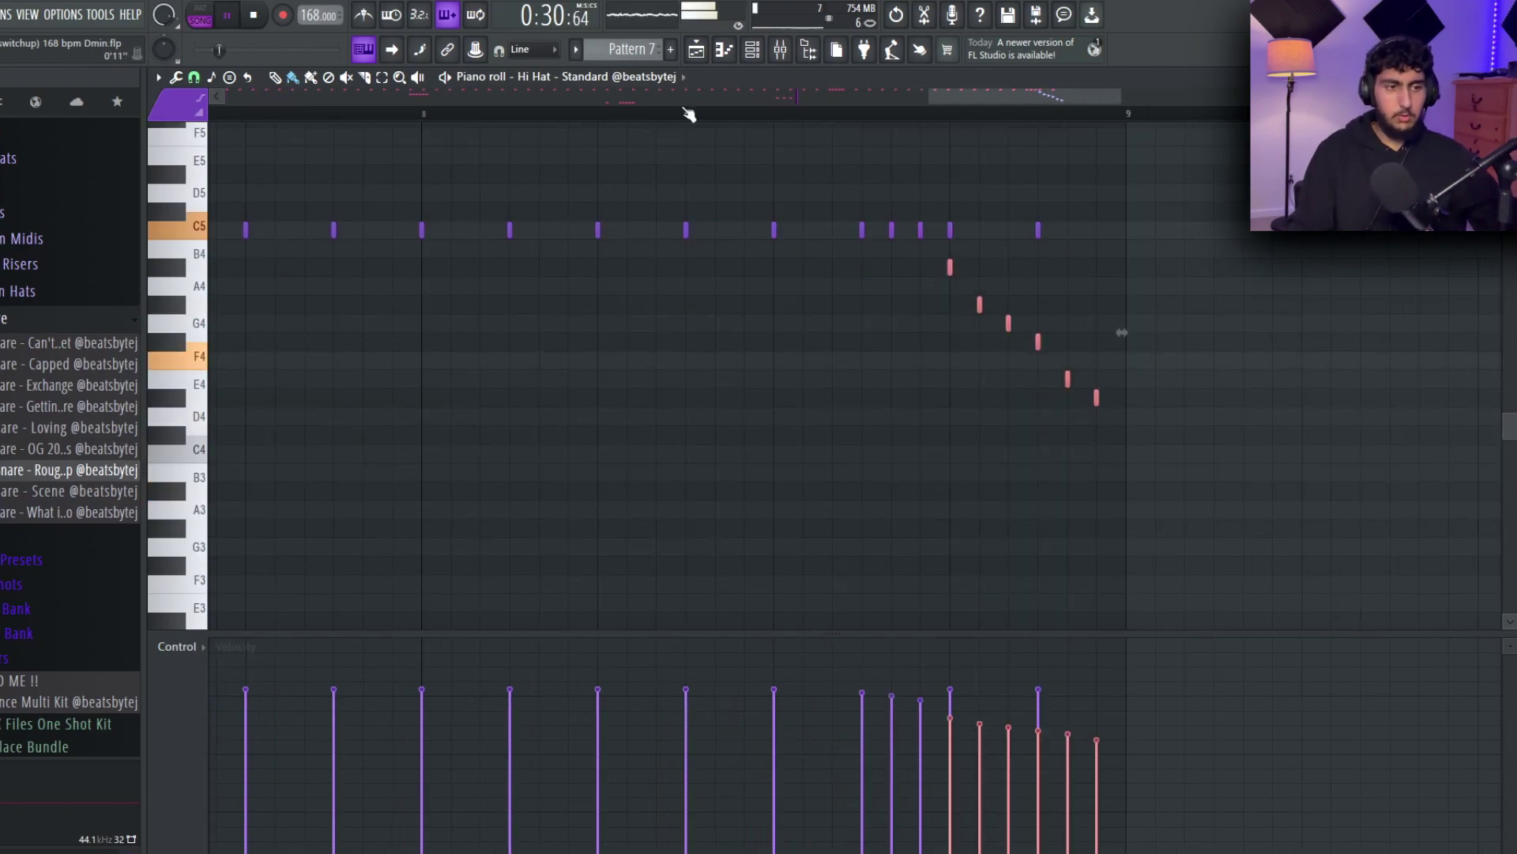
left_click(689, 115)
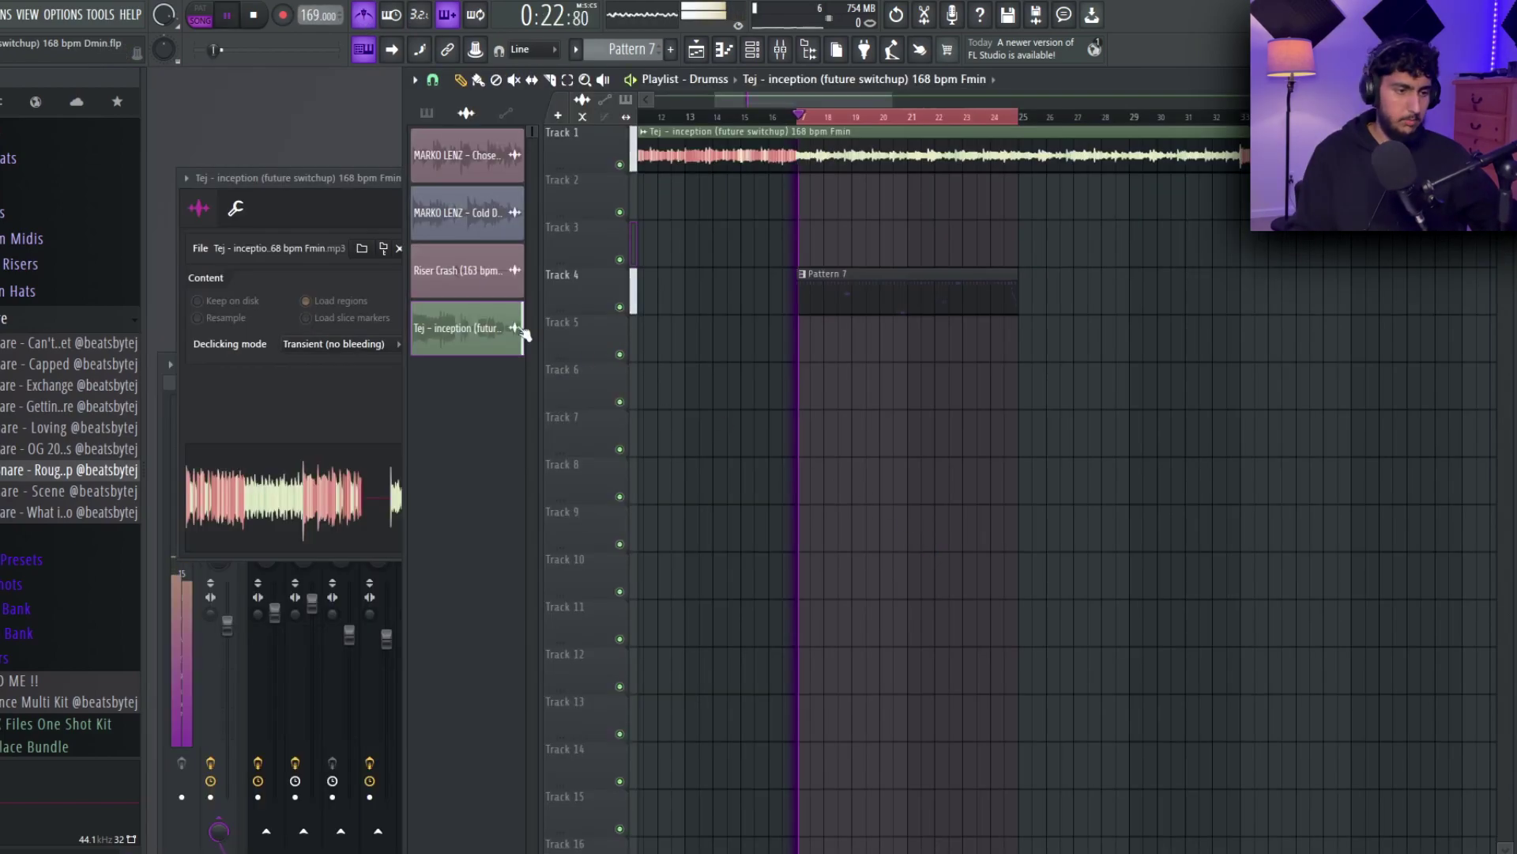
- Set the project tempo to 172 bpm and show all channels in the channel rack
key("F6")
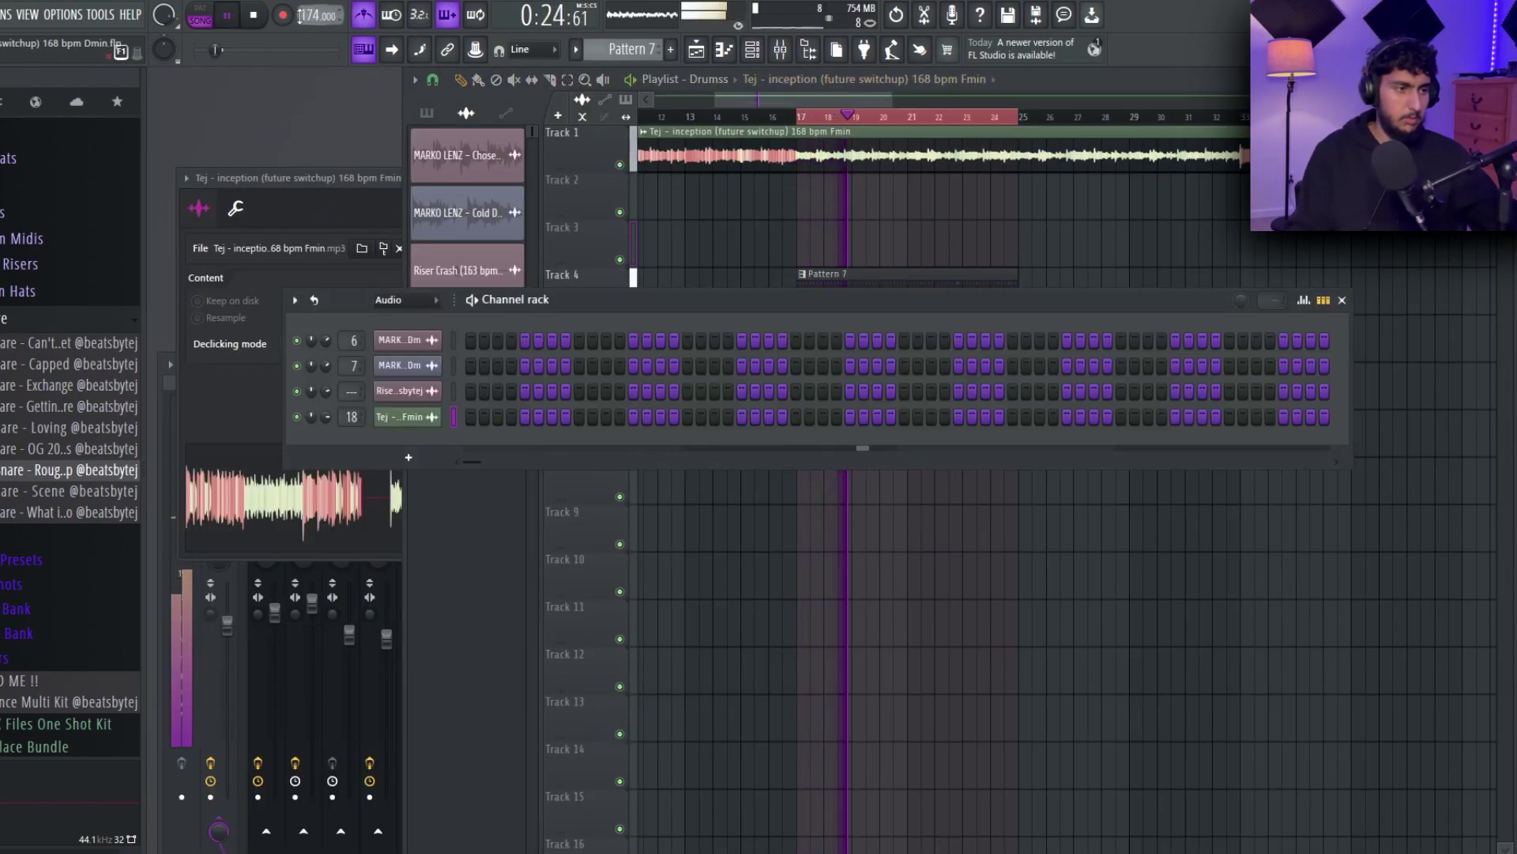
key("F6")
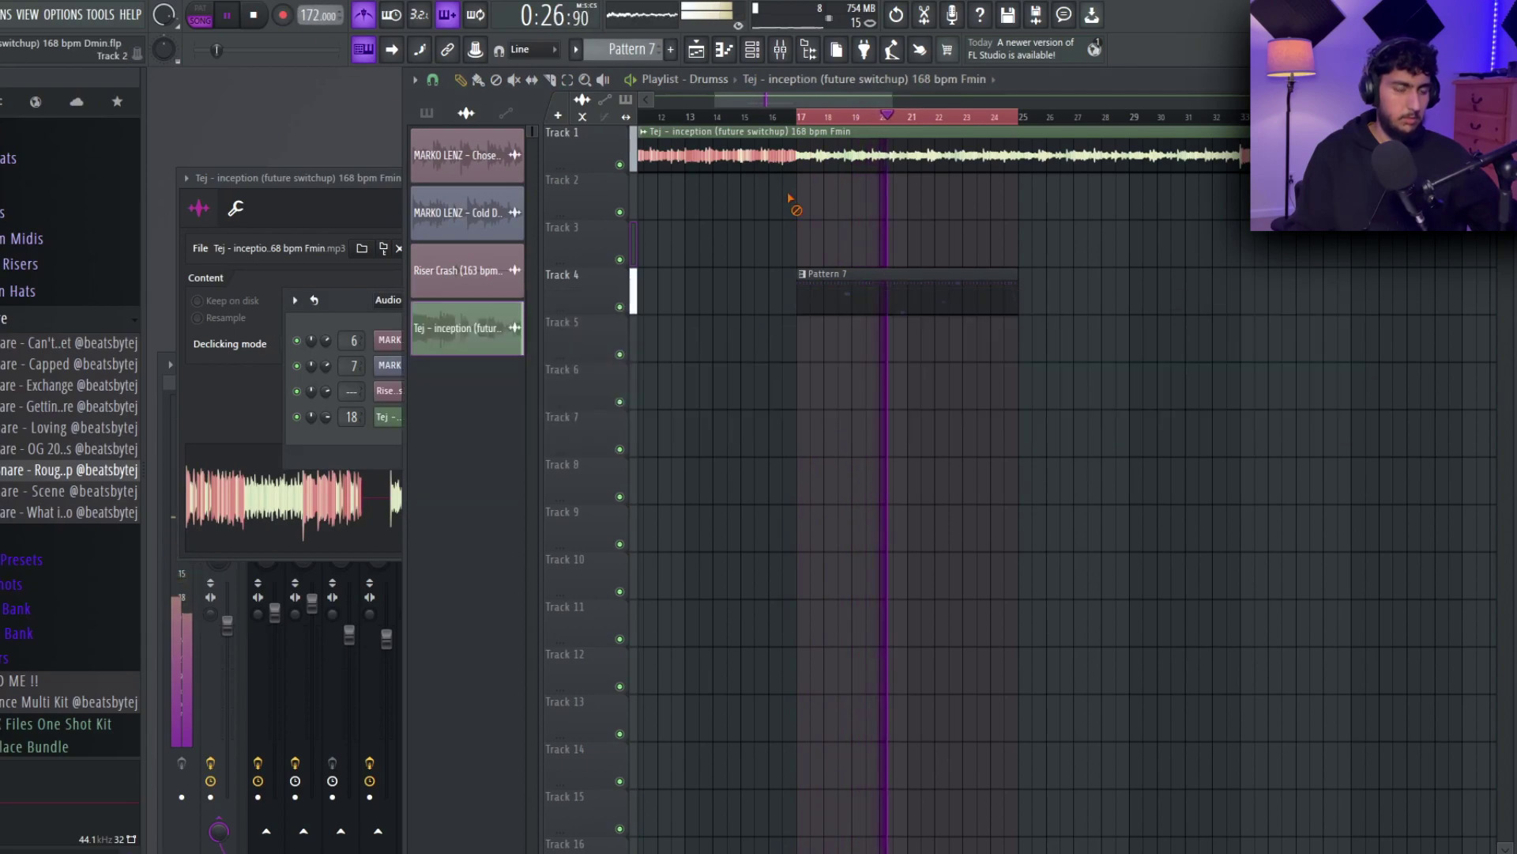
key("F6")
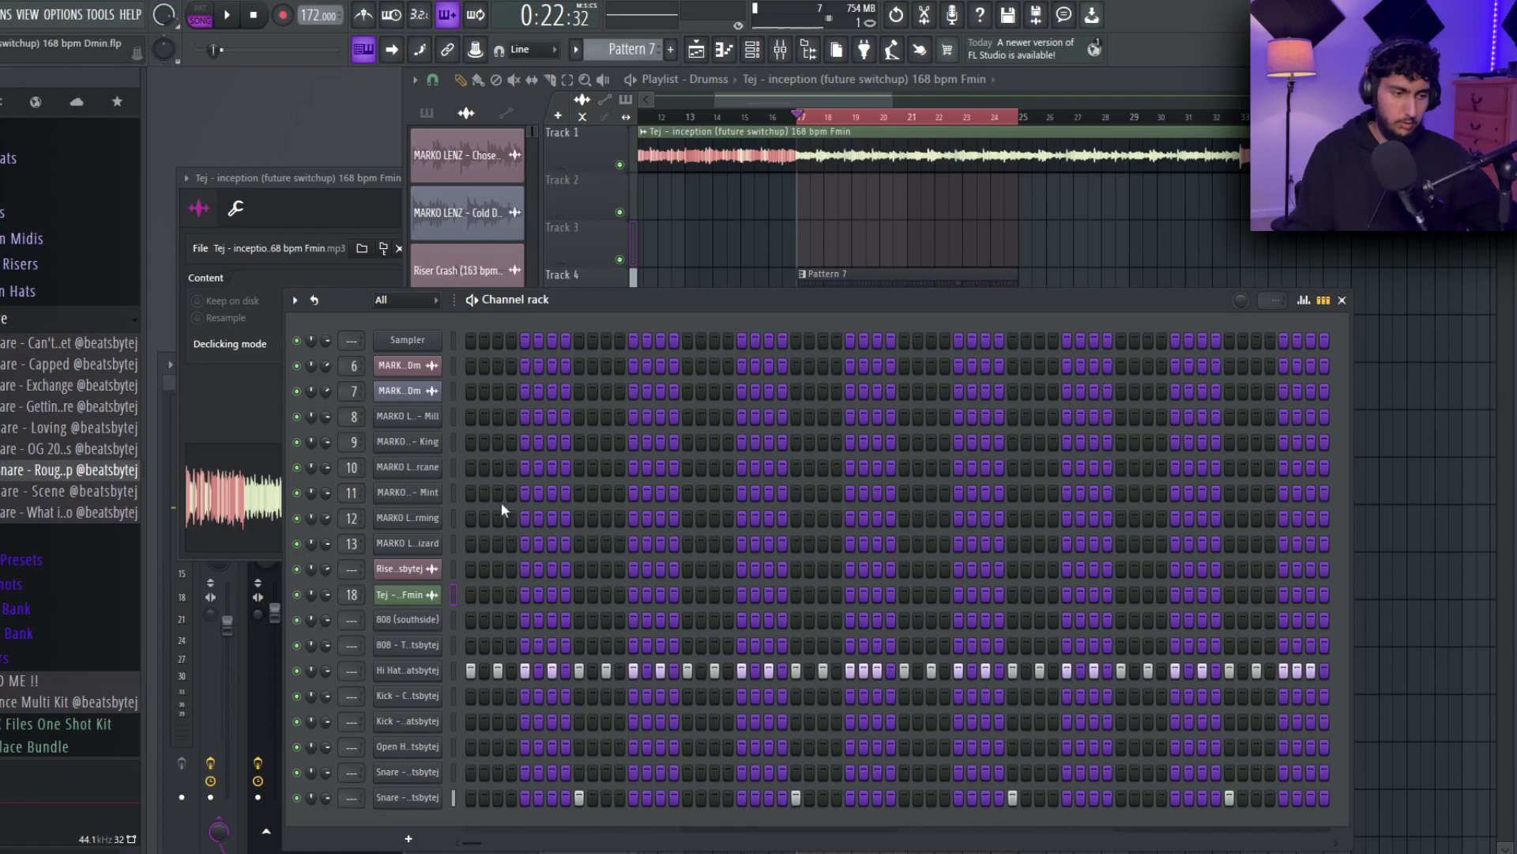
left_click(407, 620)
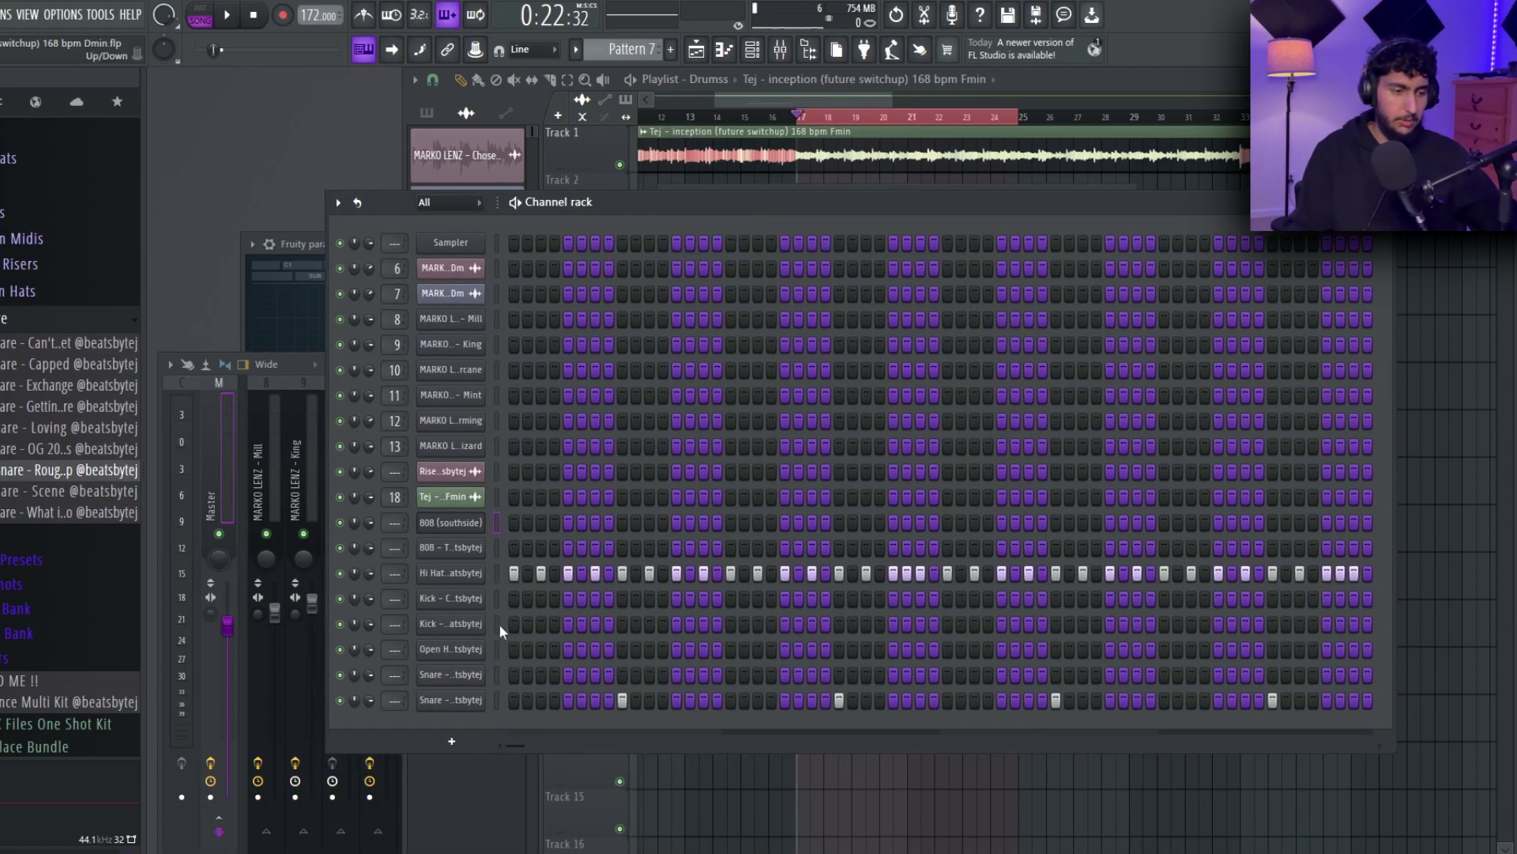
- Add C5 open hat notes to bar 3 and the end of bar 4, and lower the bar 2 hit to A4
key("space")
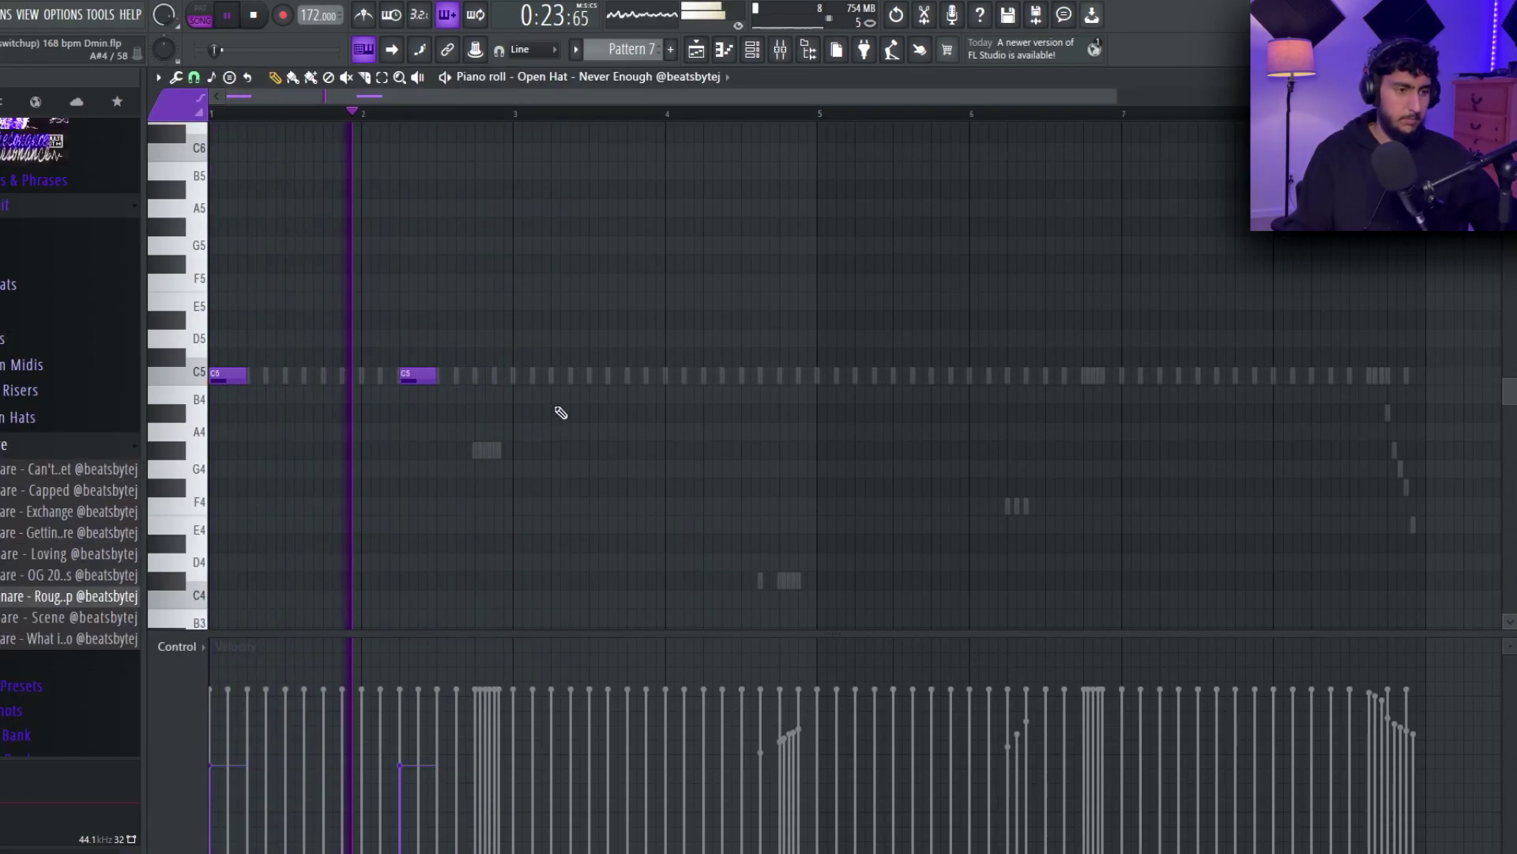
left_click(516, 376)
left_click(572, 377)
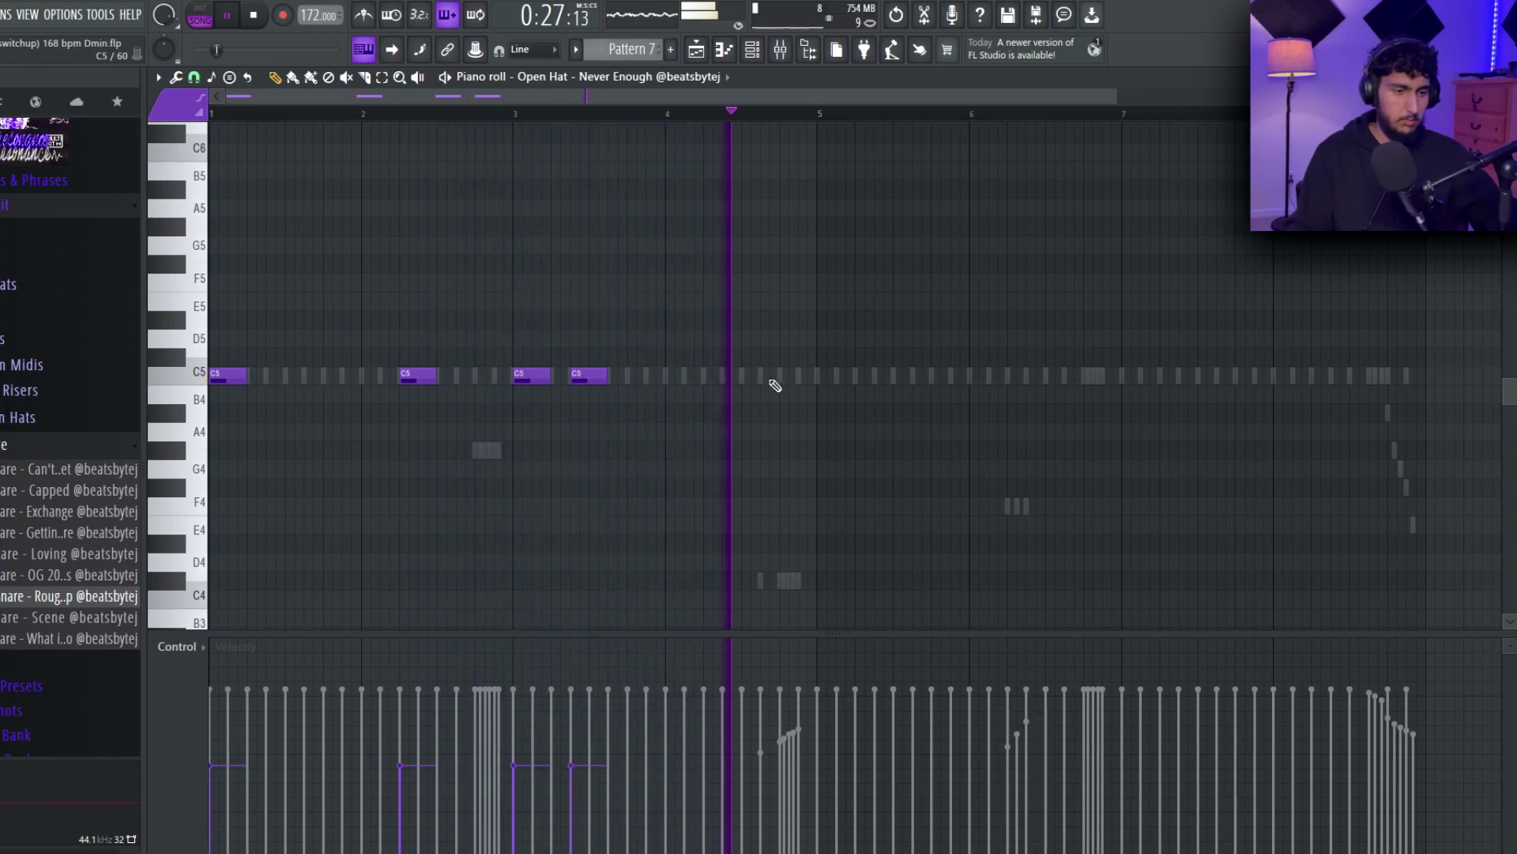
left_click(769, 378)
key("space")
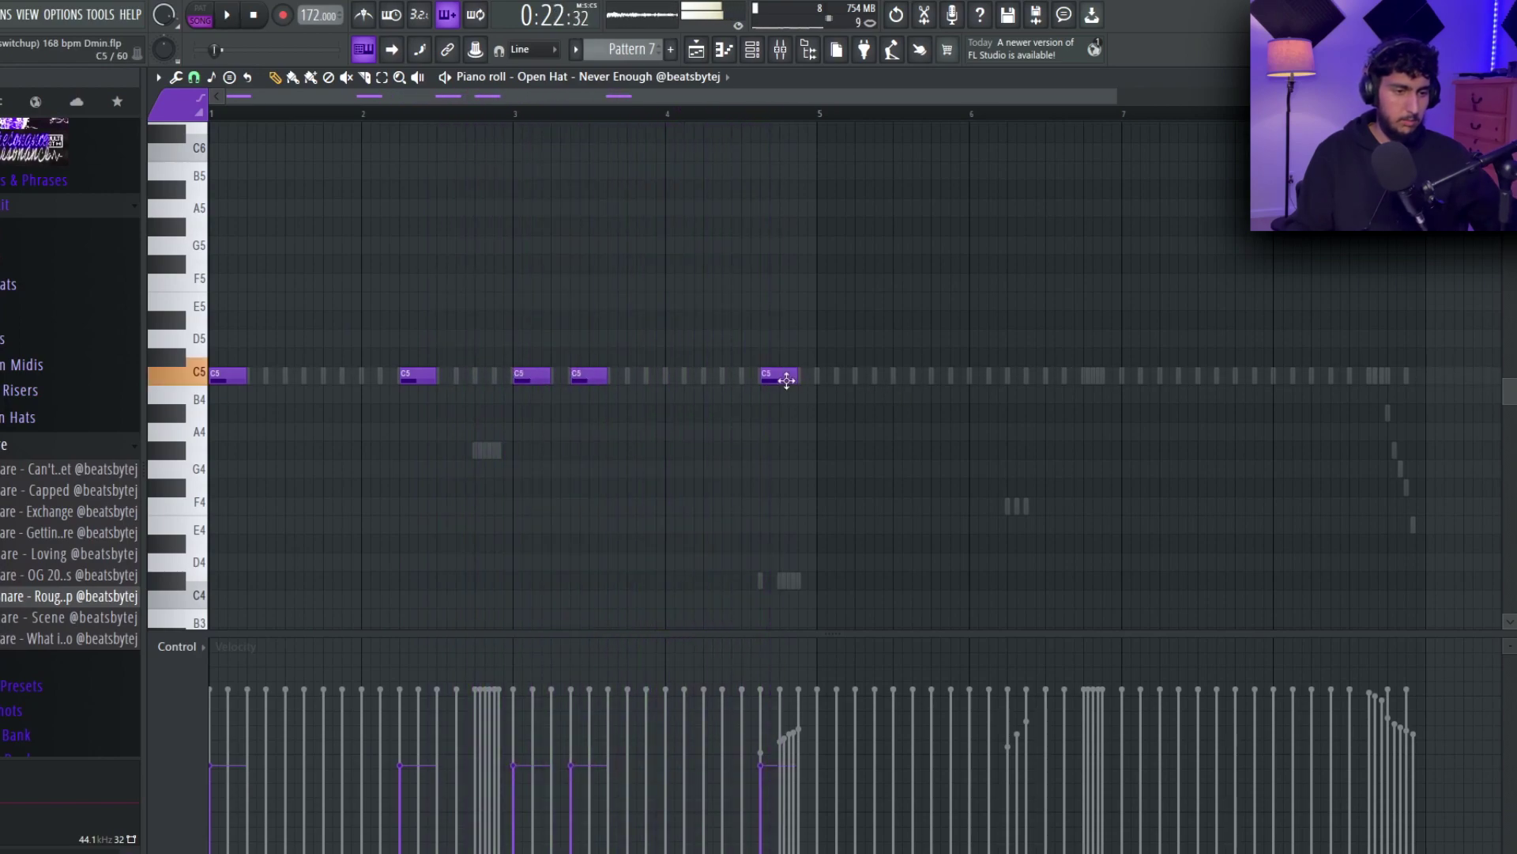
key("space")
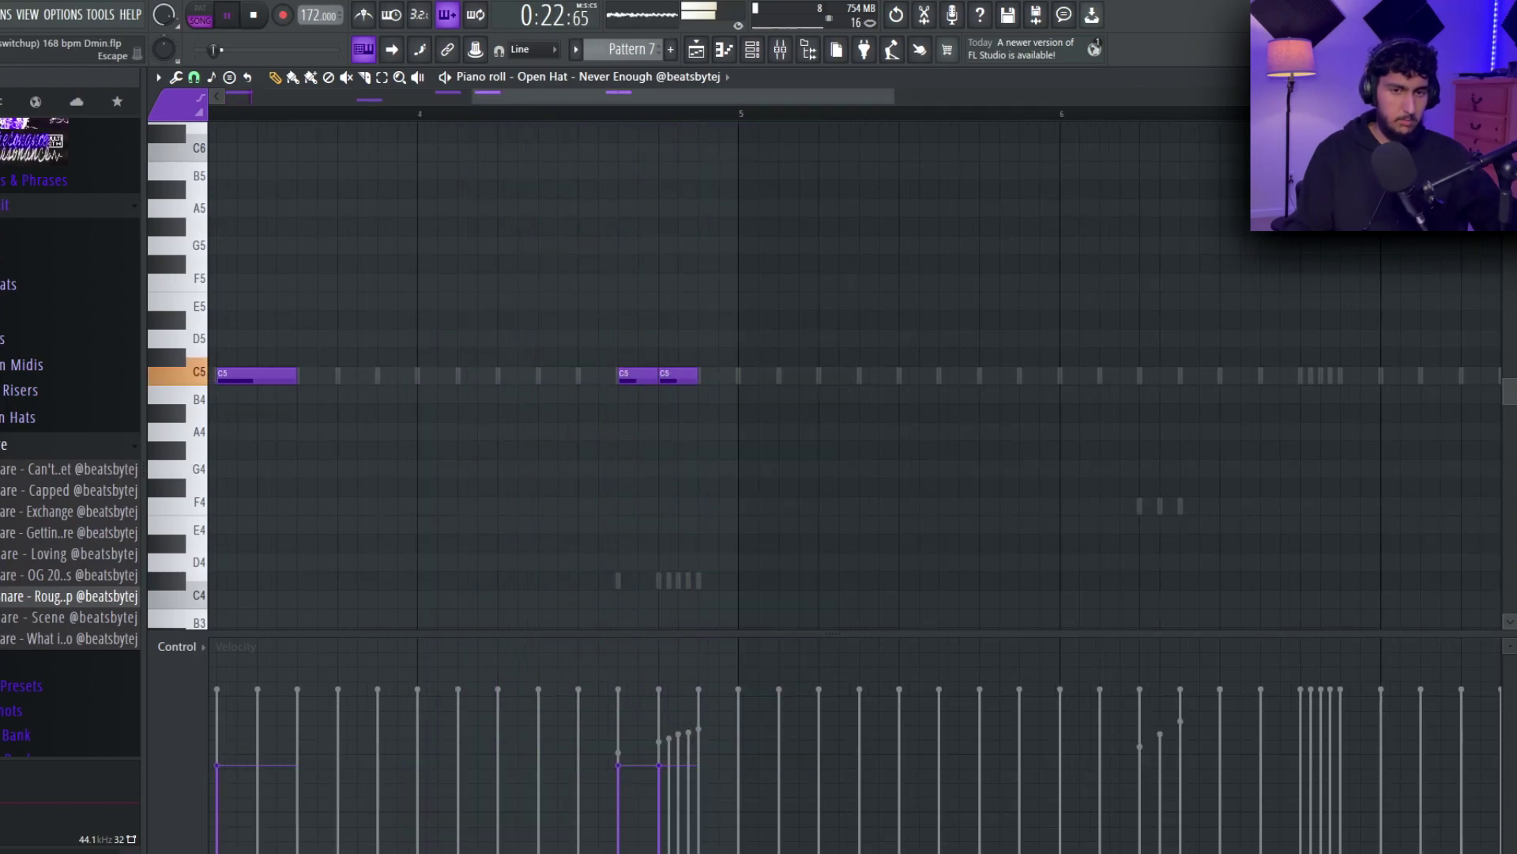
- Enable the volume envelope on the Open Hat - Never Enough channel
left_click(1508, 78)
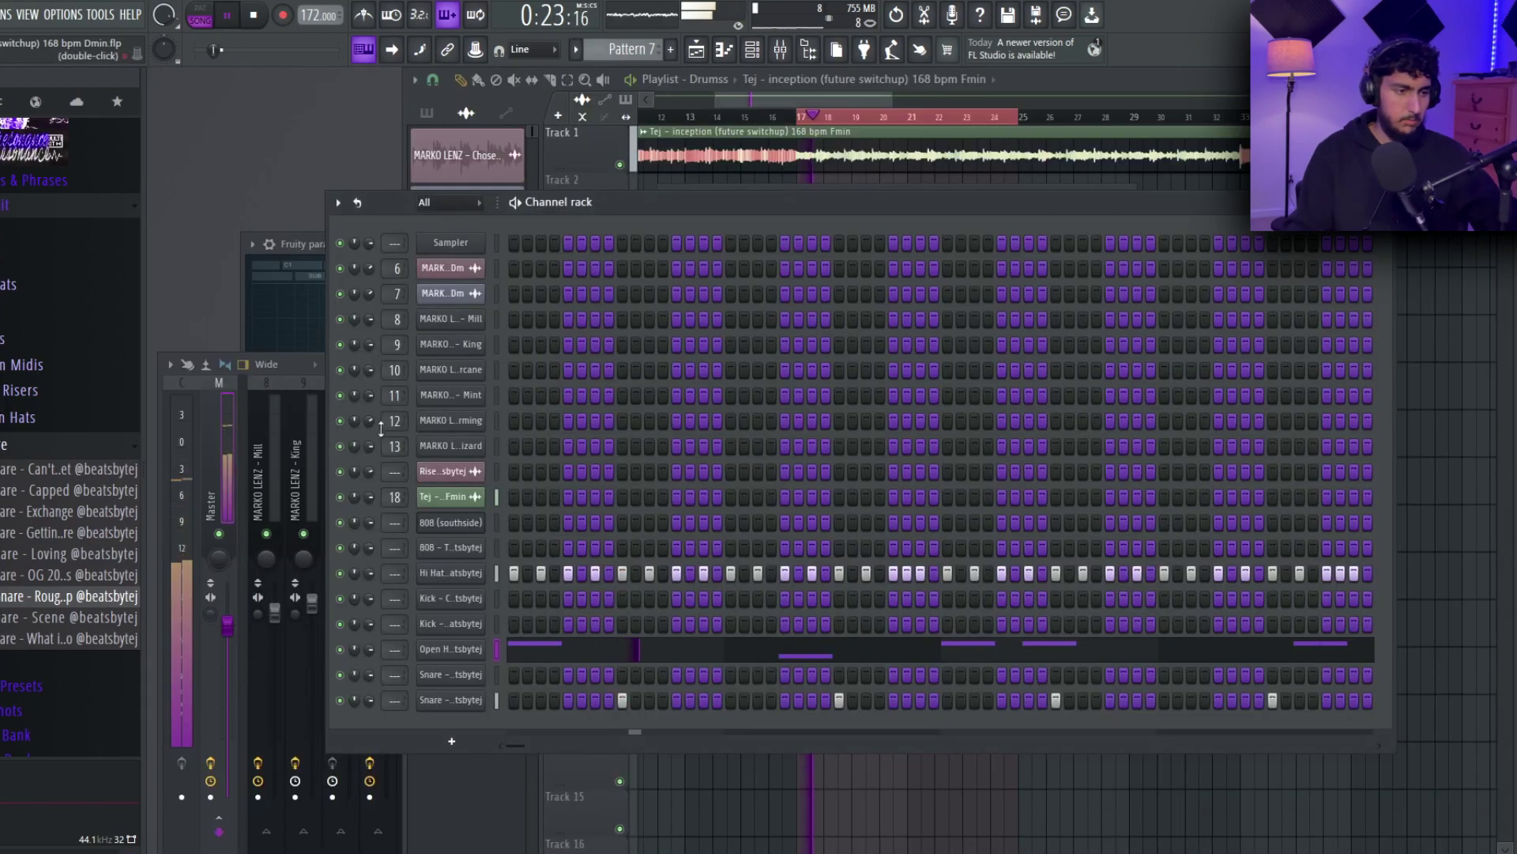
left_click(472, 649)
left_click(588, 297)
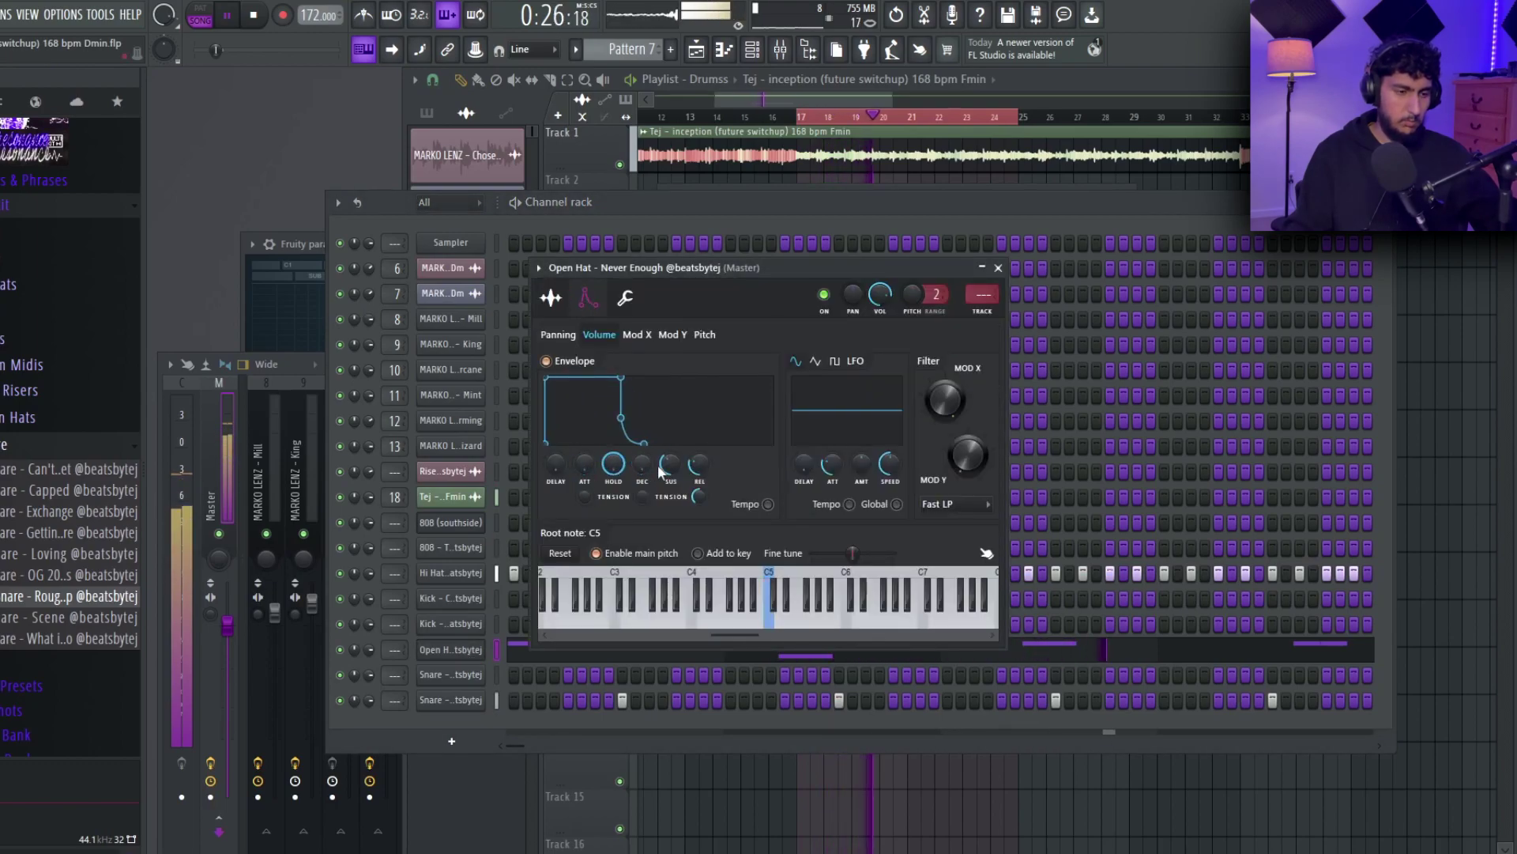
- Add a C#4 open hat note at the very end of bar 4
left_click(1076, 655)
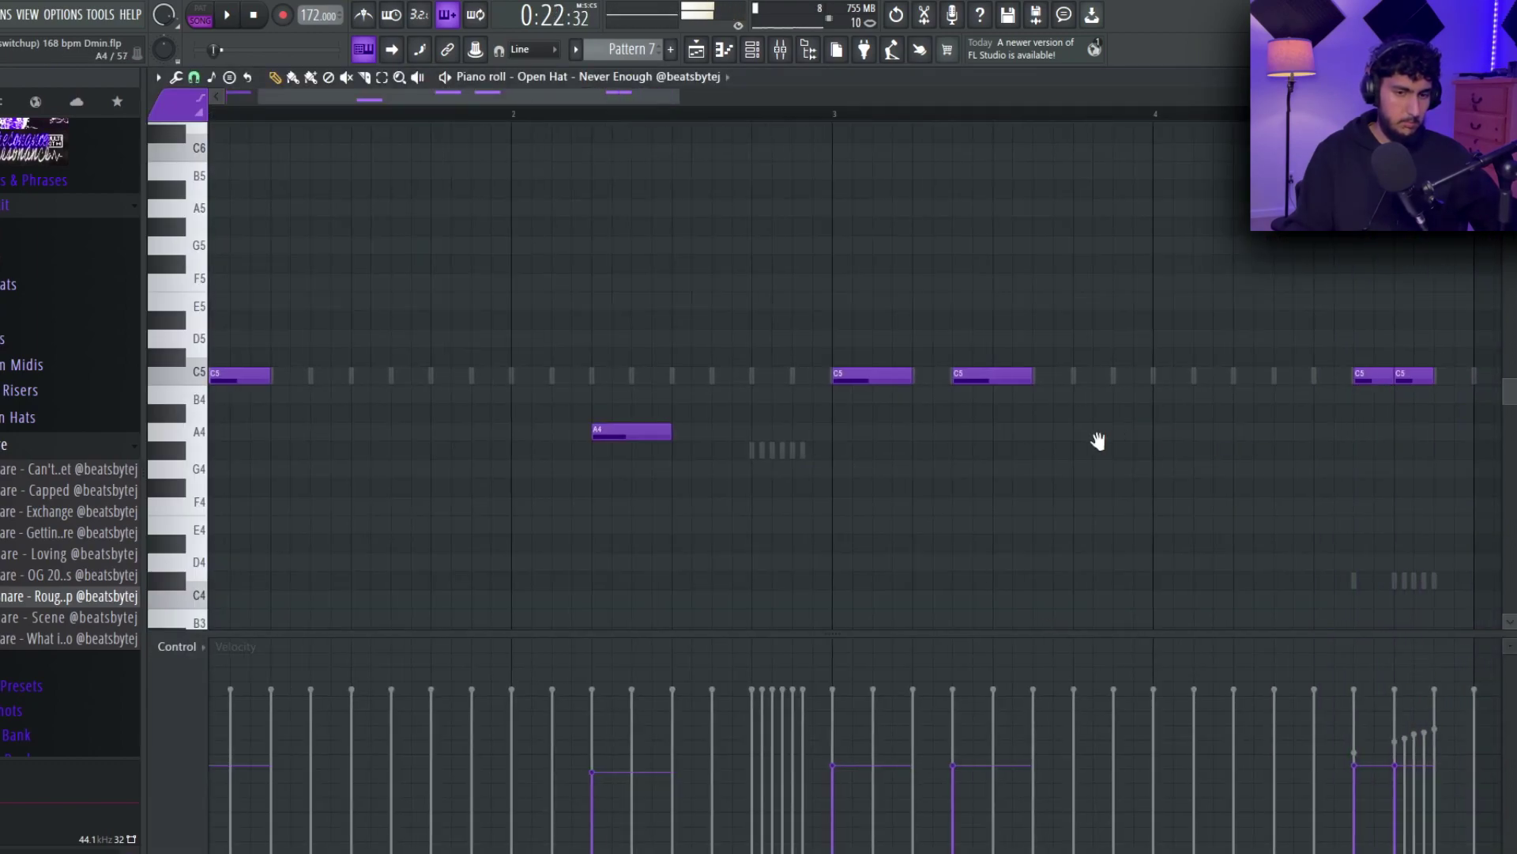
left_click(885, 562)
key("space")
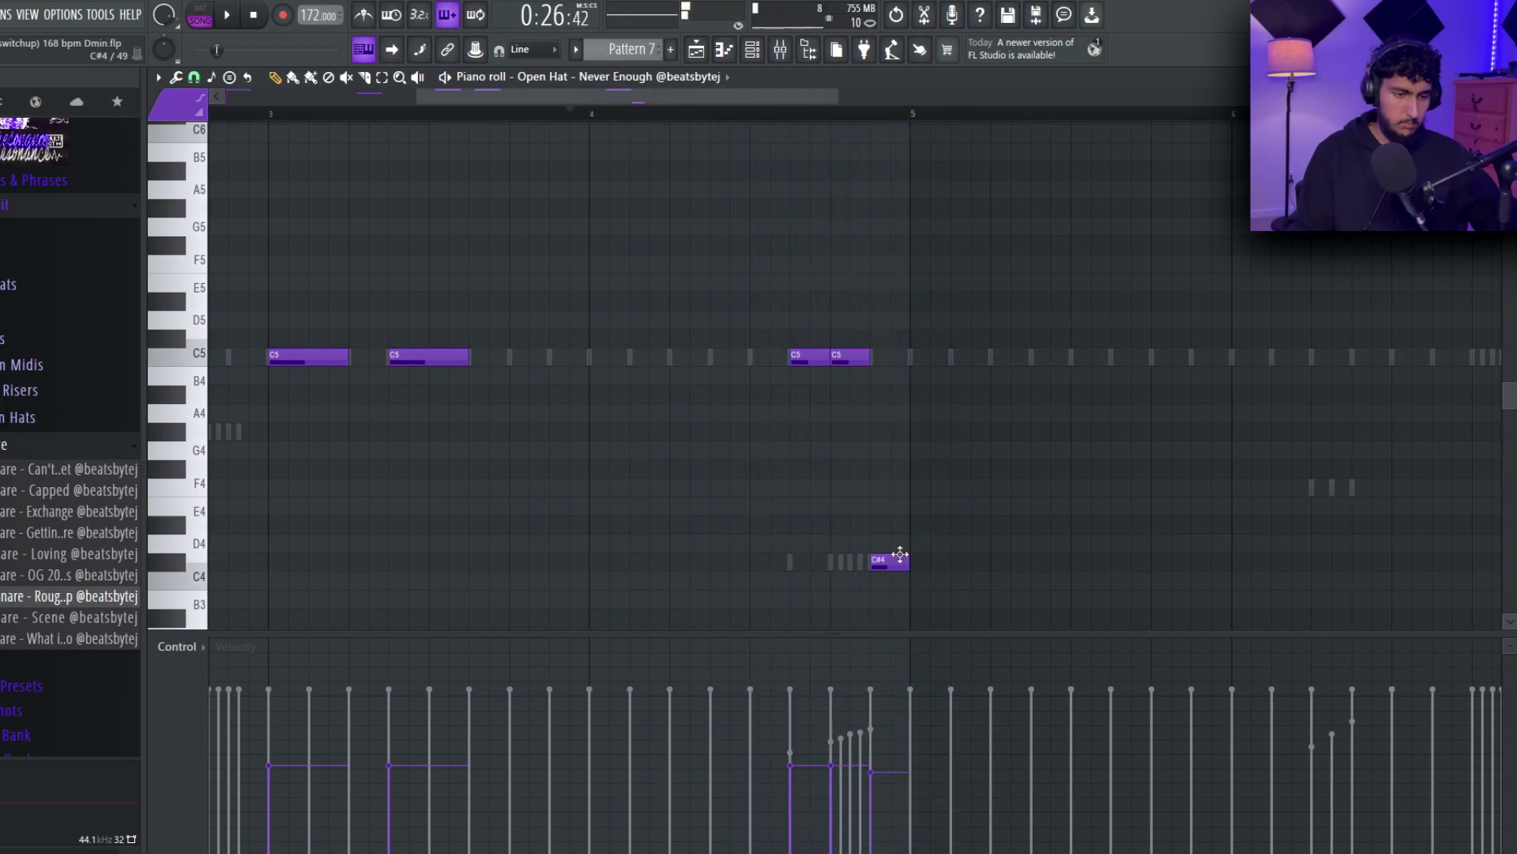
key("space")
- Set the piano roll snap to Line and duplicate the first four bars of open hats into bars 5 to 8
left_click(195, 78)
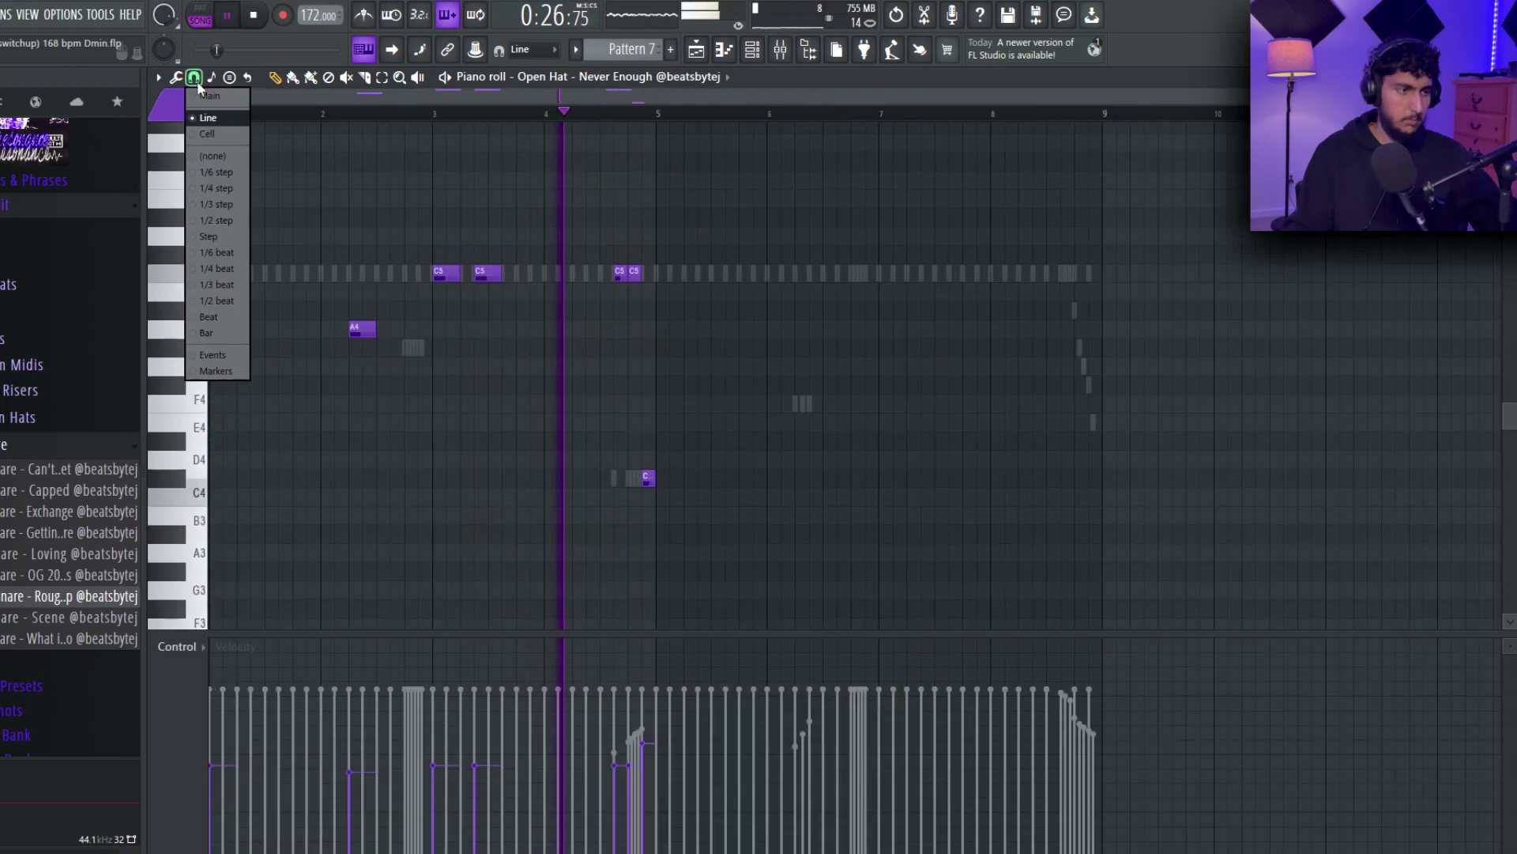
left_click(206, 116)
left_click_drag(661, 114, 212, 114)
key("ctrl+b")
key("ctrl+d")
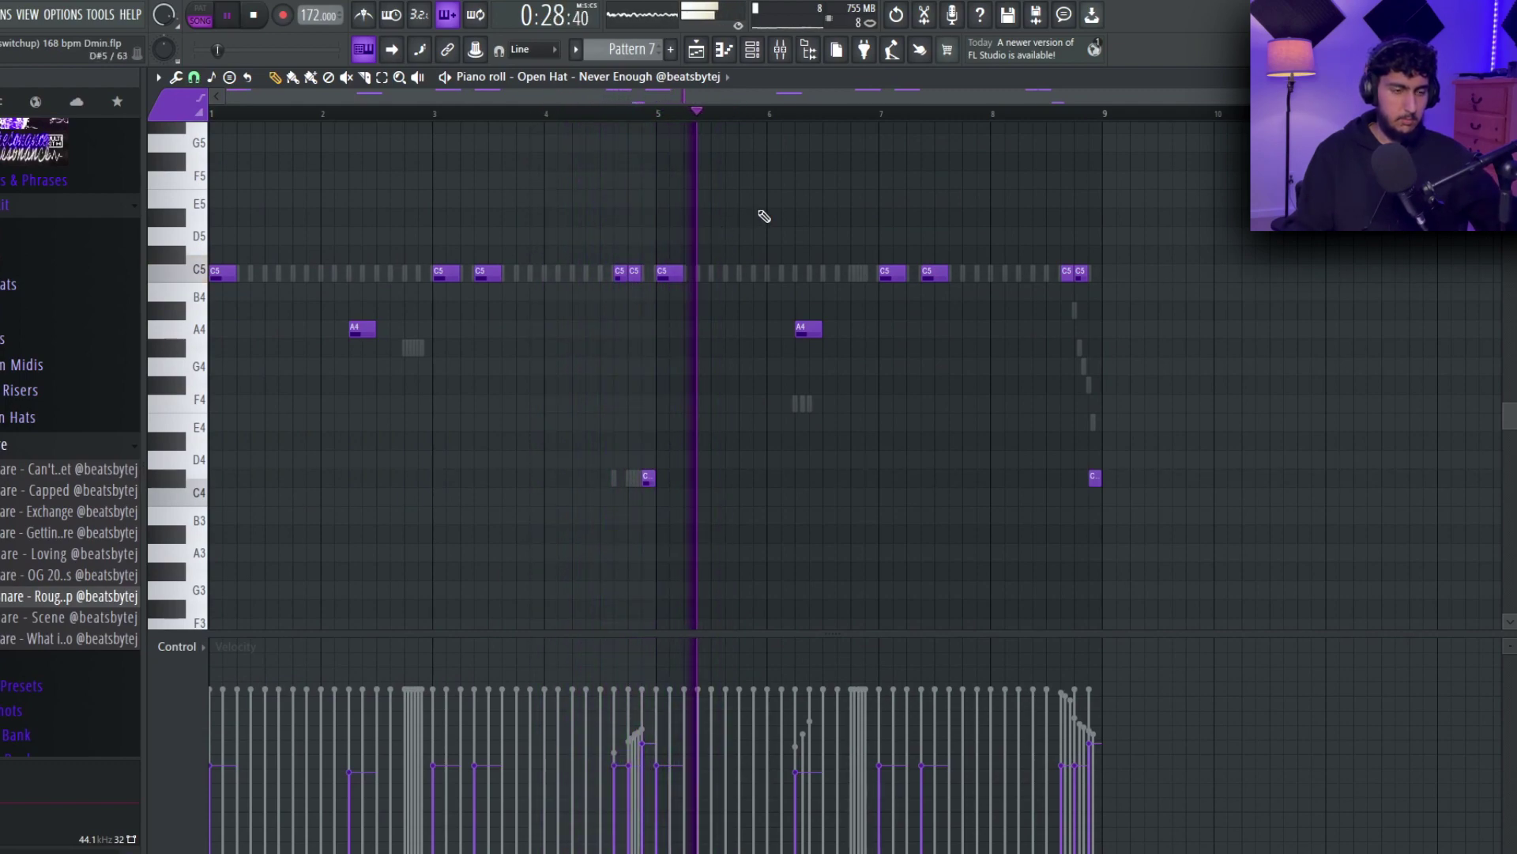
- Delete the second copied open hat in bar 7 and the three copied hits at the end of bar 8
right_click(1094, 477)
right_click(936, 273)
right_click(1068, 273)
right_click(1080, 272)
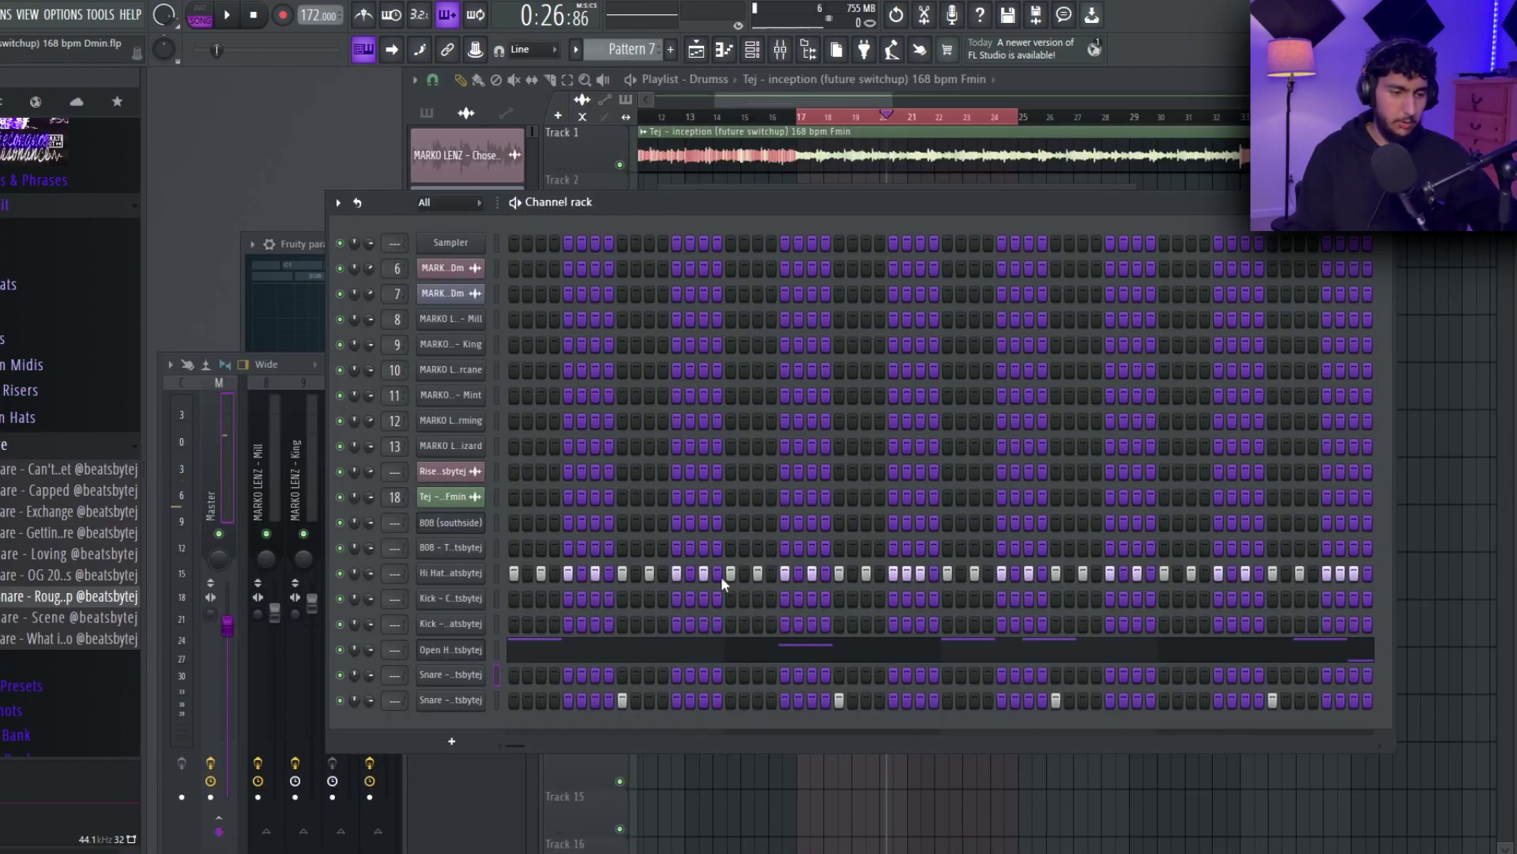
- Place two hits late in bar 1 on the Snare - Can't Forget channel, on steps 11 and 15
right_click(472, 678)
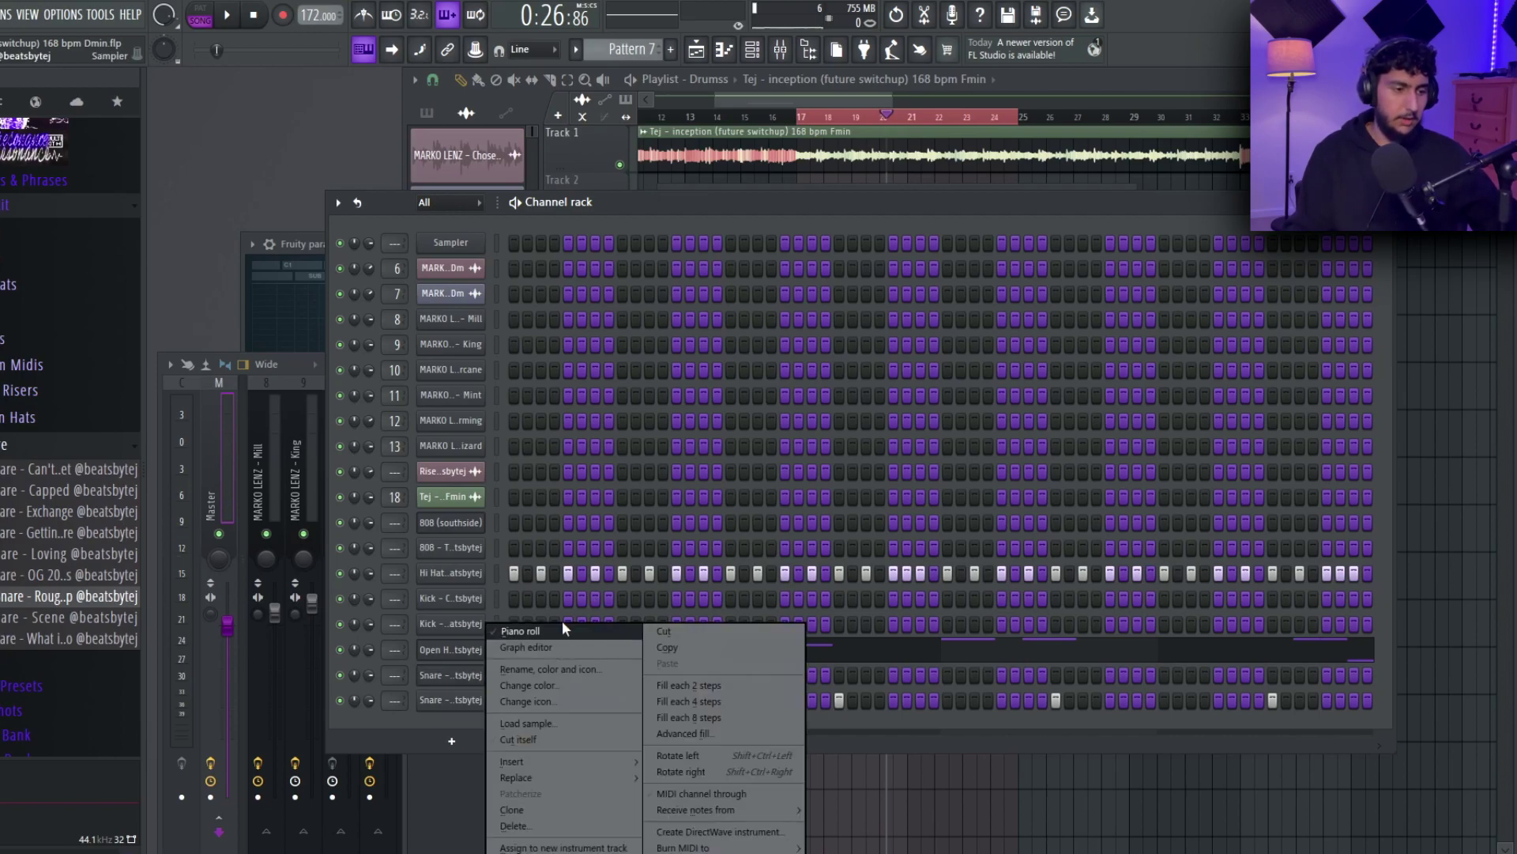
left_click(594, 588)
key("space")
left_click(651, 674)
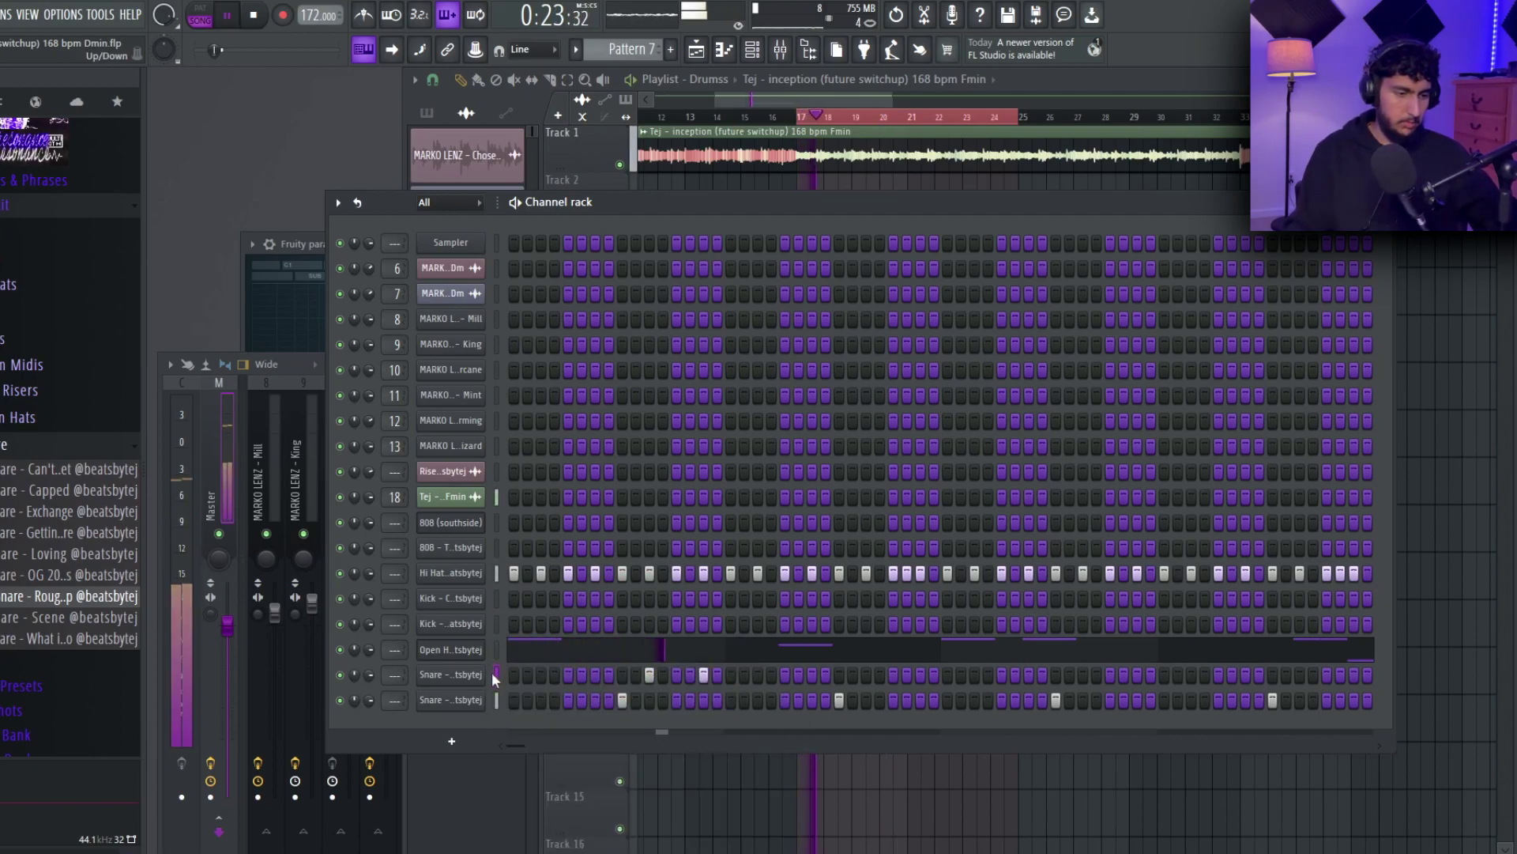
- Draw a group of four C5 hits in the second half of bar 3 in the Can't Forget snare's piano roll
right_click(472, 675)
left_click(540, 629)
left_click(699, 272)
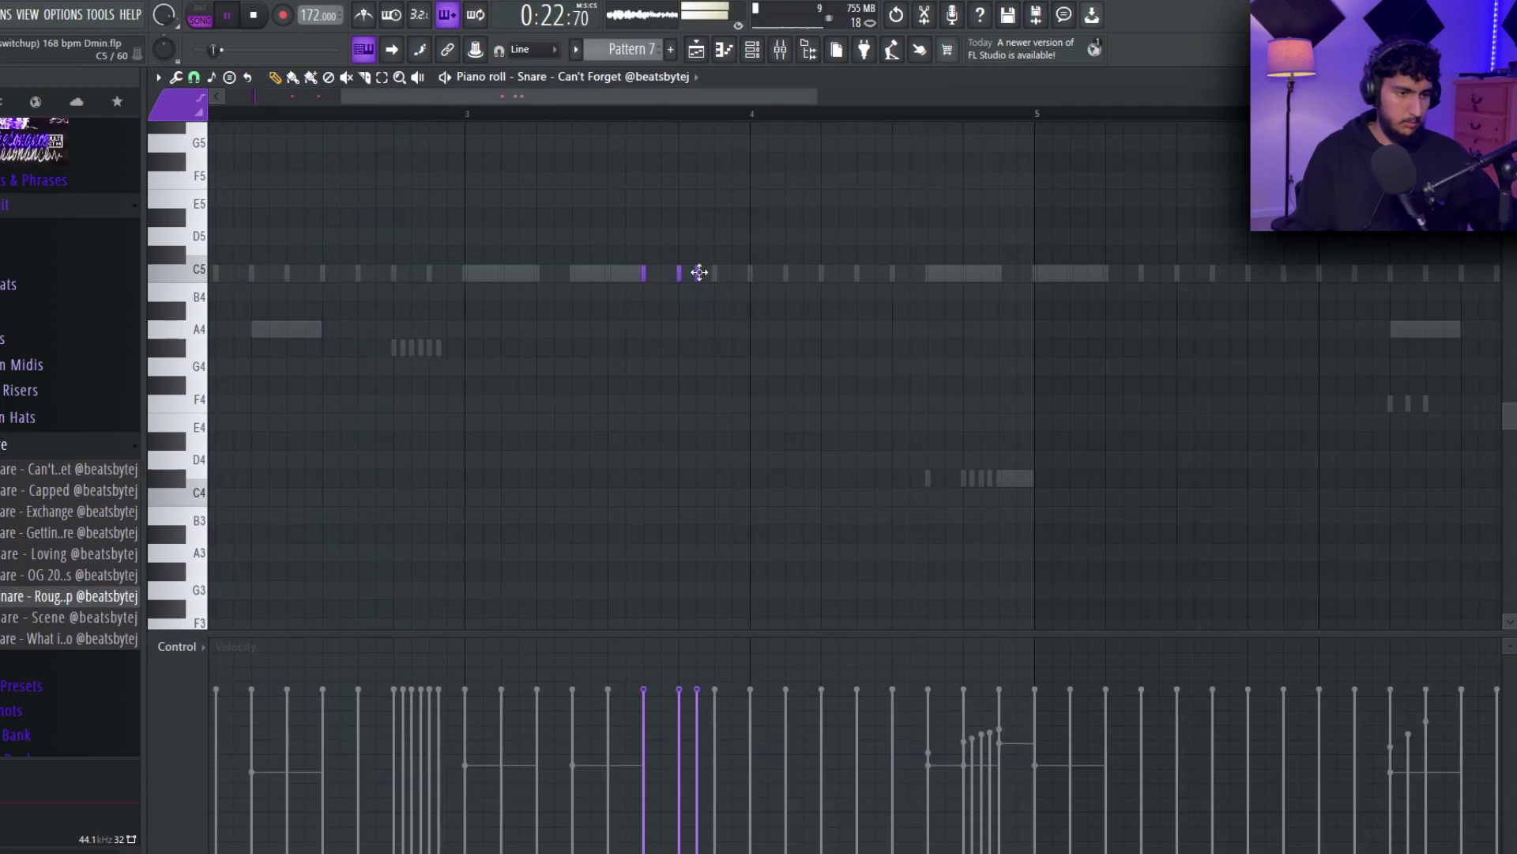
- Adjust the snare velocities, setting the first hit in bar 1 lower than the rest
left_click_drag(796, 336, 626, 249)
scroll(782, 664, "up", 2)
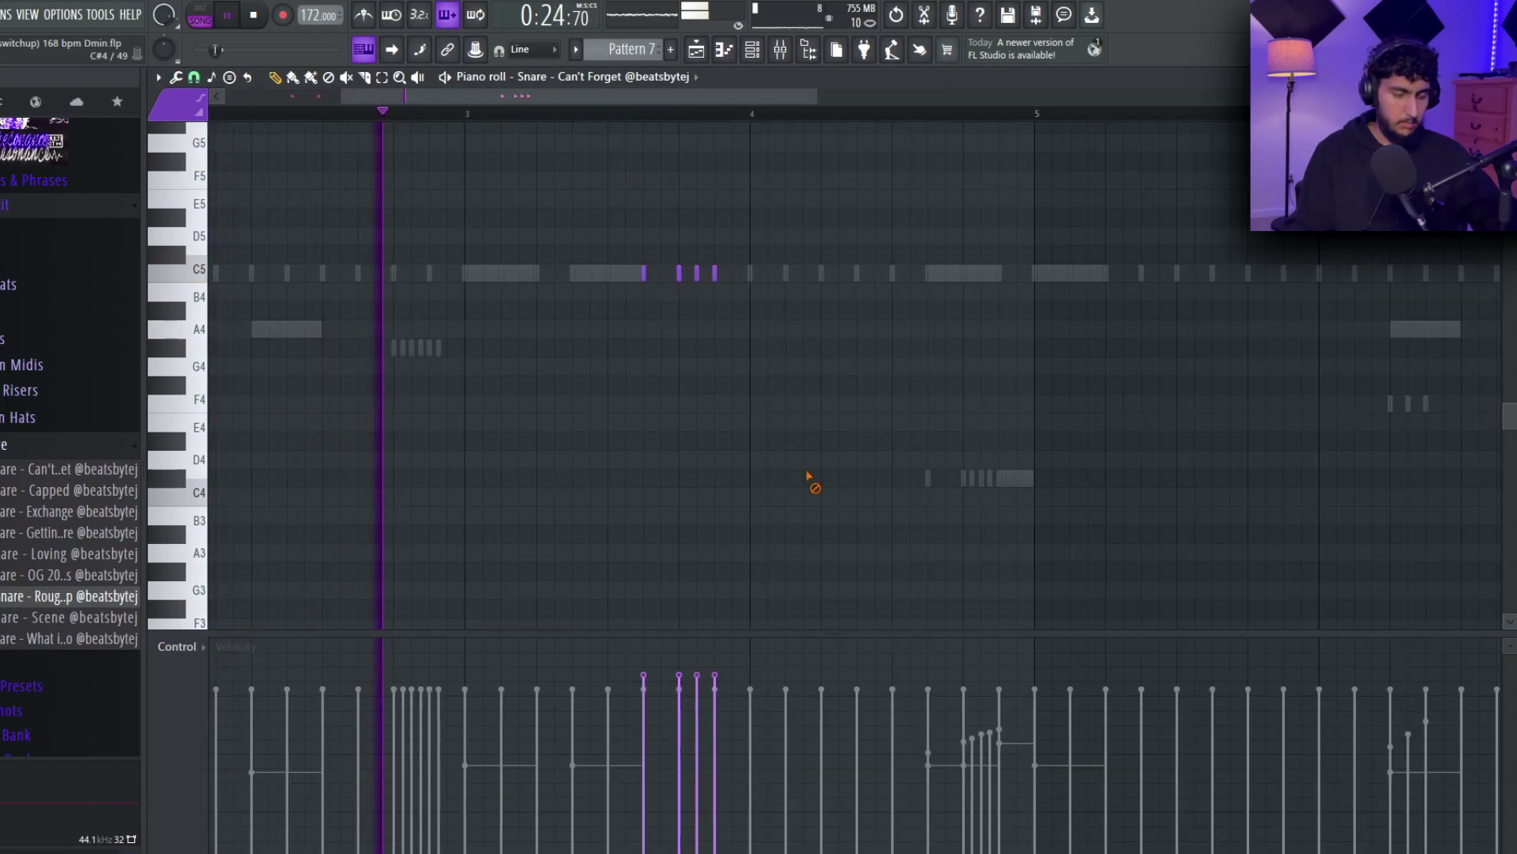
scroll(798, 470, "down", 3)
left_click_drag(427, 352, 685, 253)
scroll(674, 711, "down", 2)
left_click(830, 443, "ctrl")
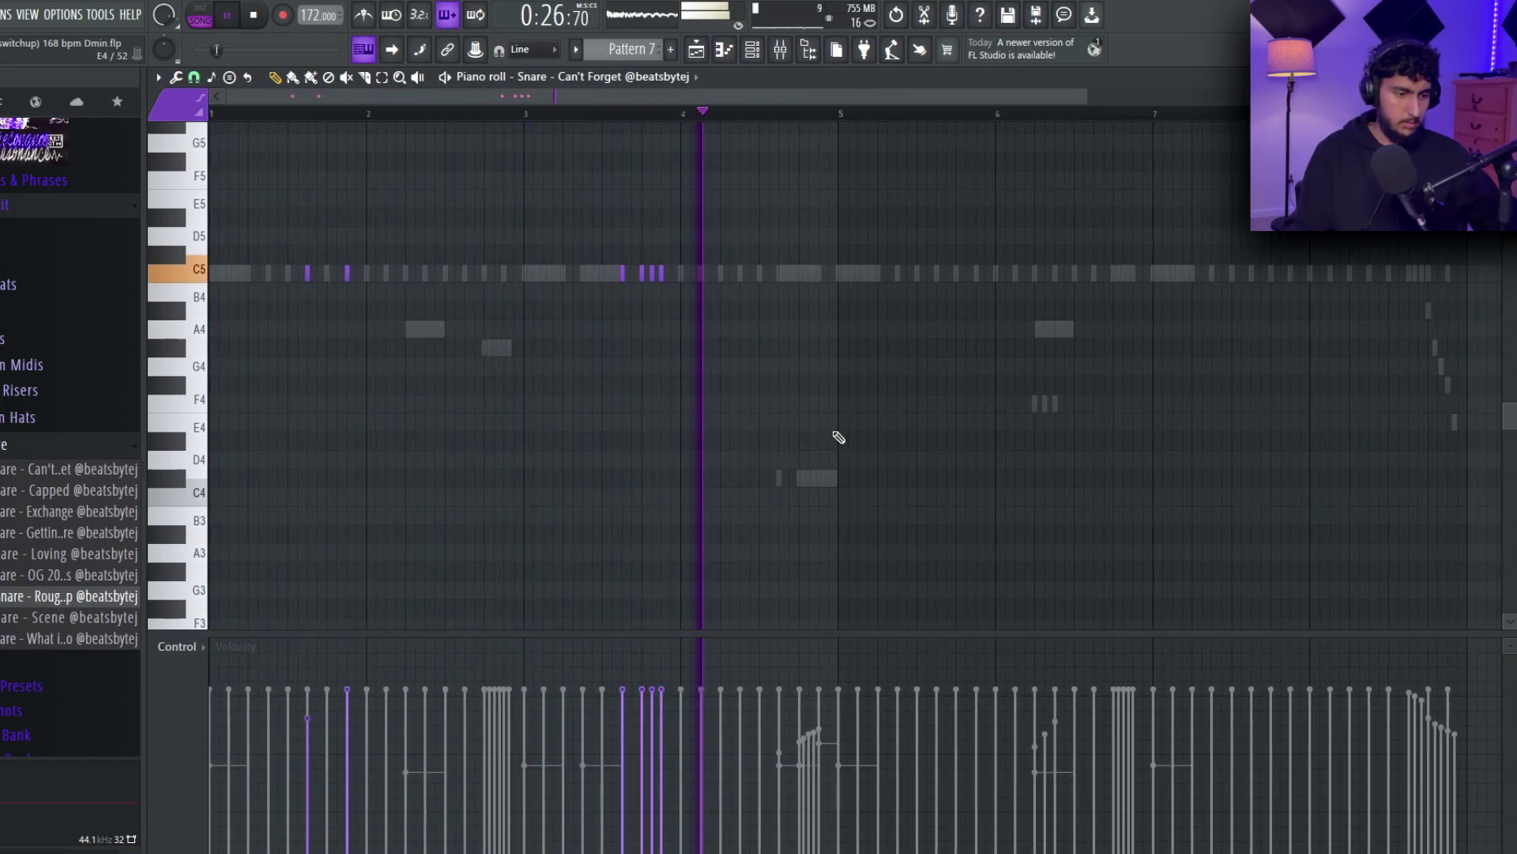
- Duplicate the four-bar snare pattern into bars 5 to 8 and play it back
scroll(818, 332, "up", 2)
key("ctrl+b")
left_click(621, 273)
key("space")
scroll(647, 277, "up", 1)
key("space")
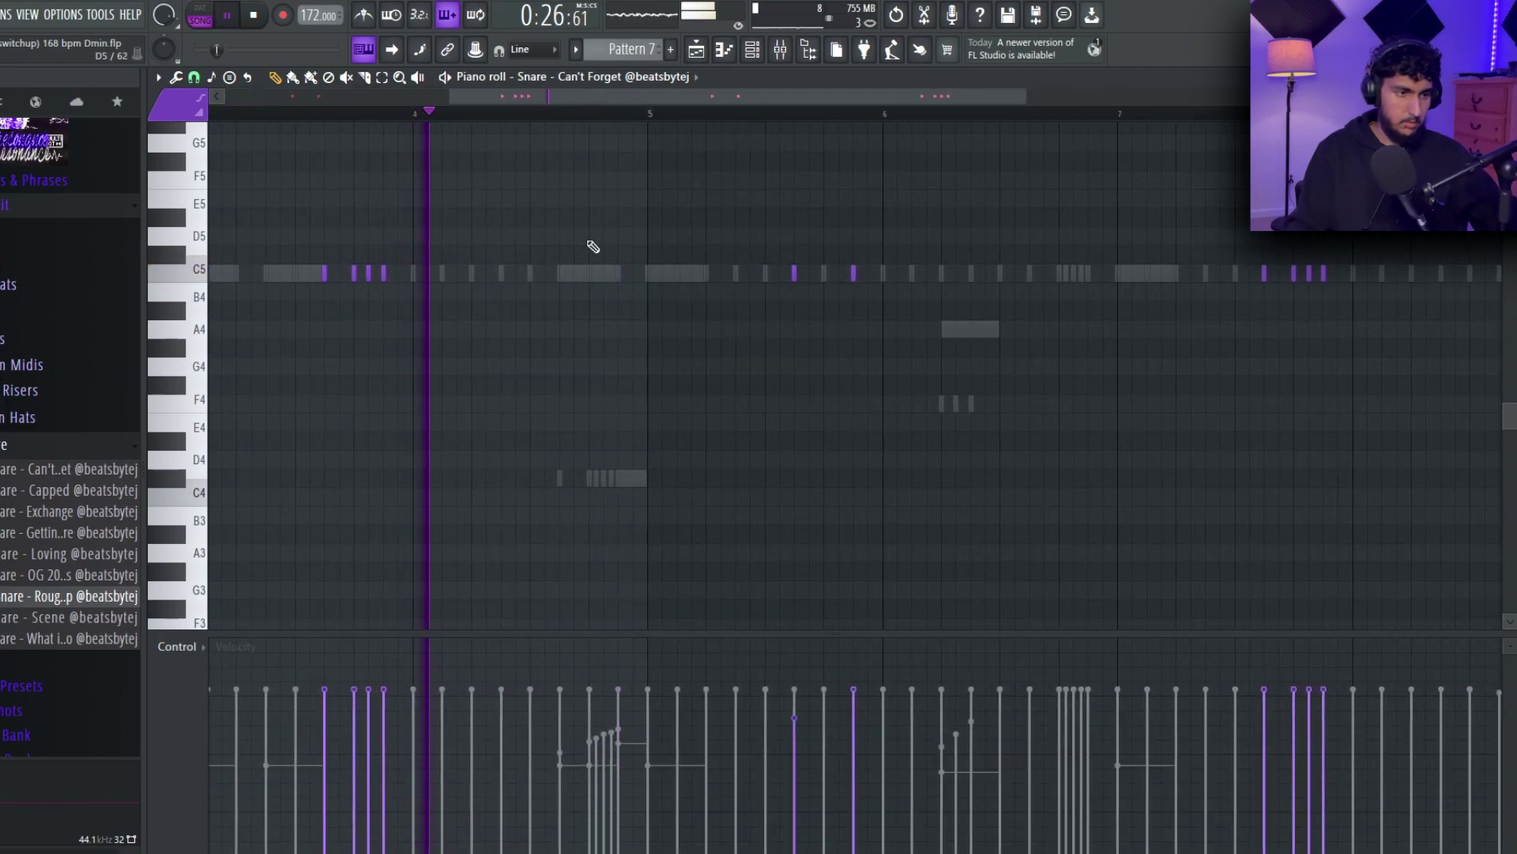
- Add single B4 snare hits at the end of bar 4 and early in bar 8
left_click(618, 309)
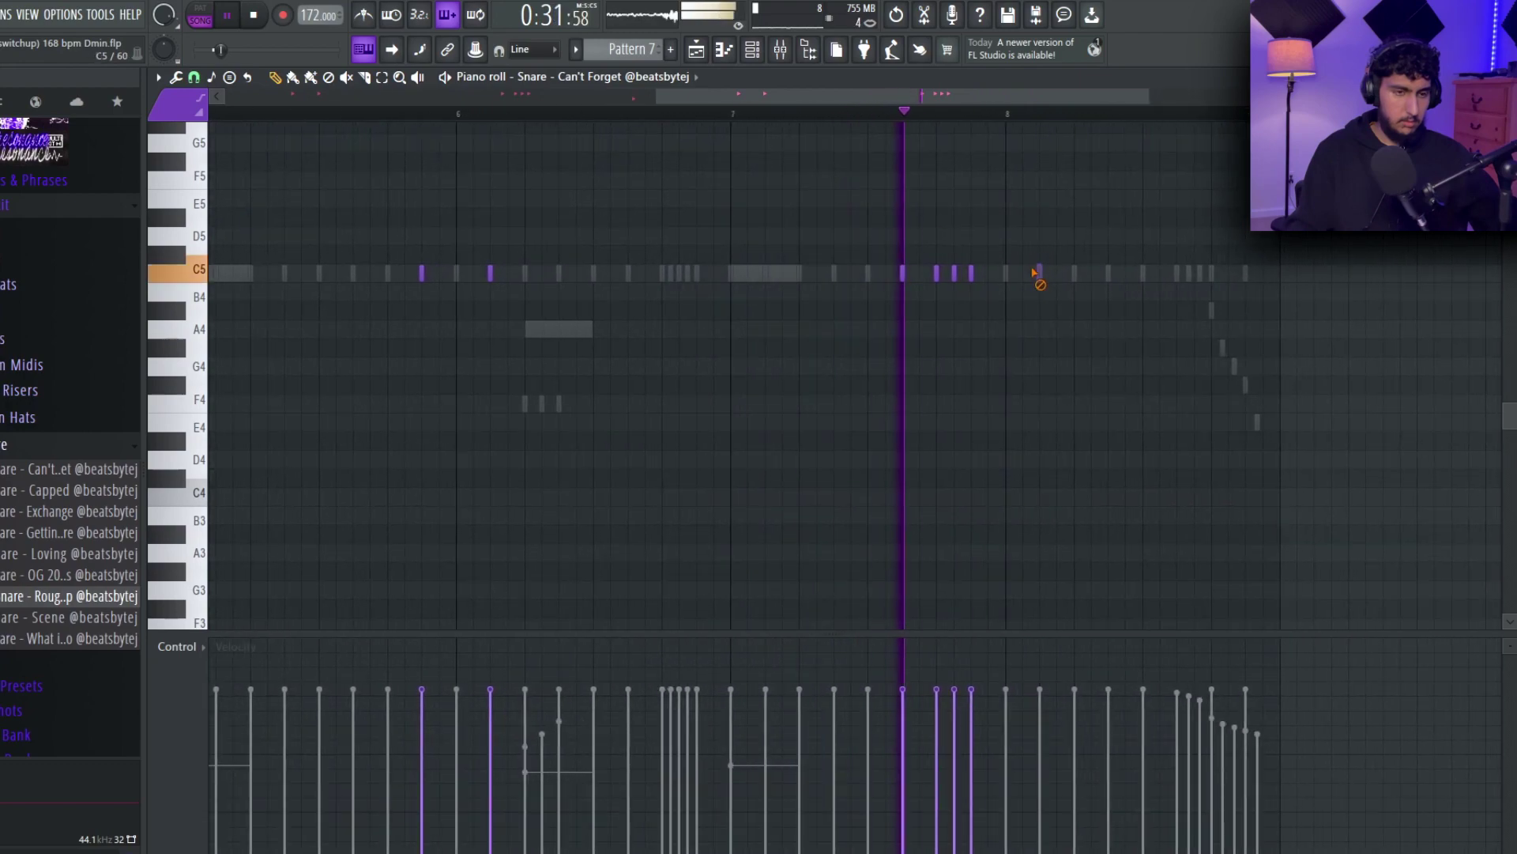
left_click(1038, 309)
scroll(1154, 291, "down", 3)
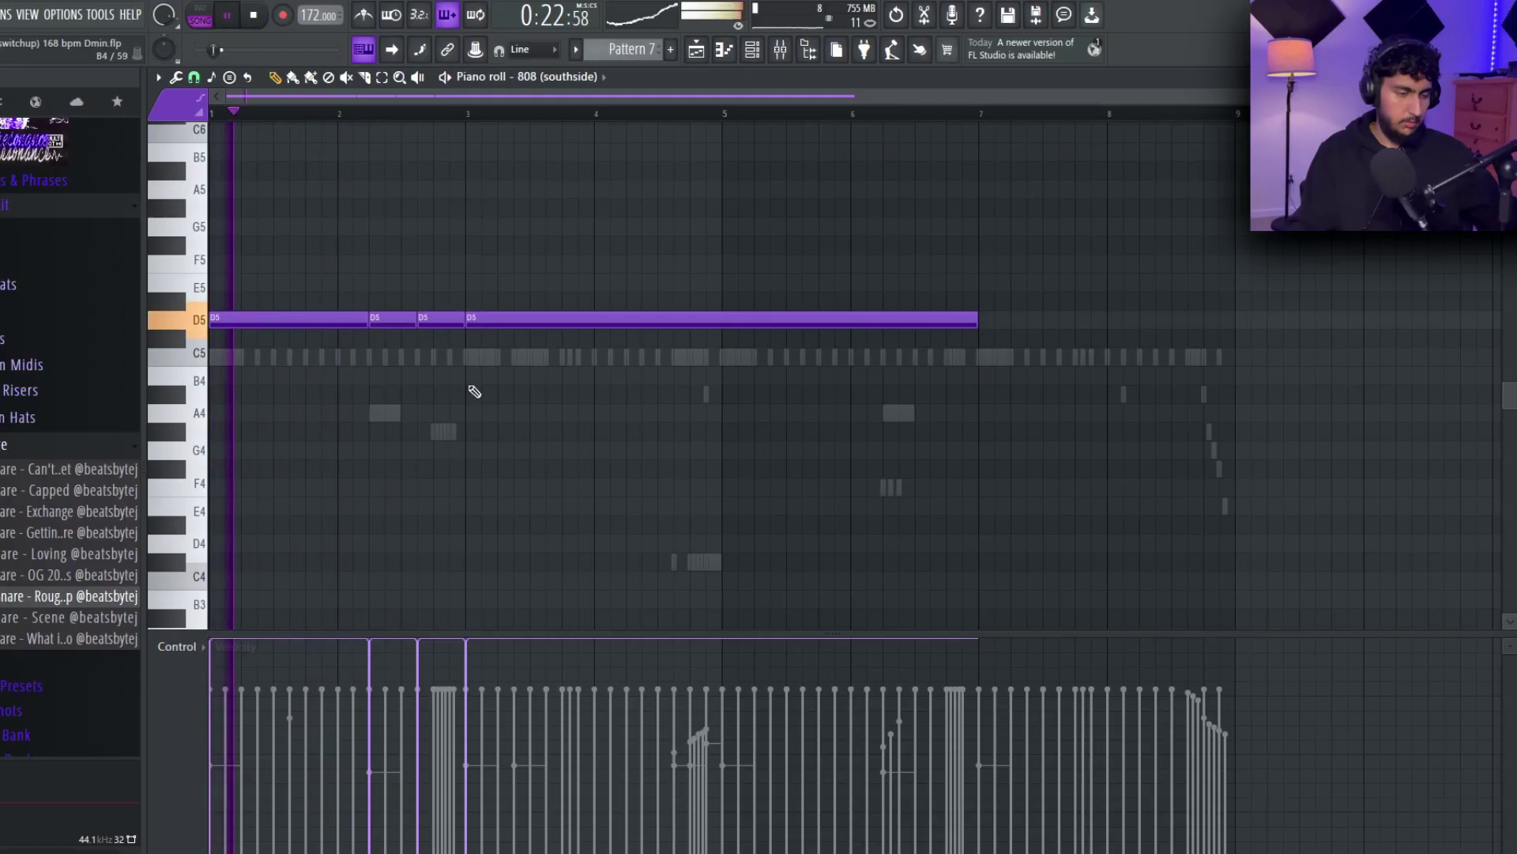
- Follow the shortened D5 808 line with four A5 notes in bar 4 and repeat the phrase in bars 5 to 8
left_click_drag(524, 320, 678, 321)
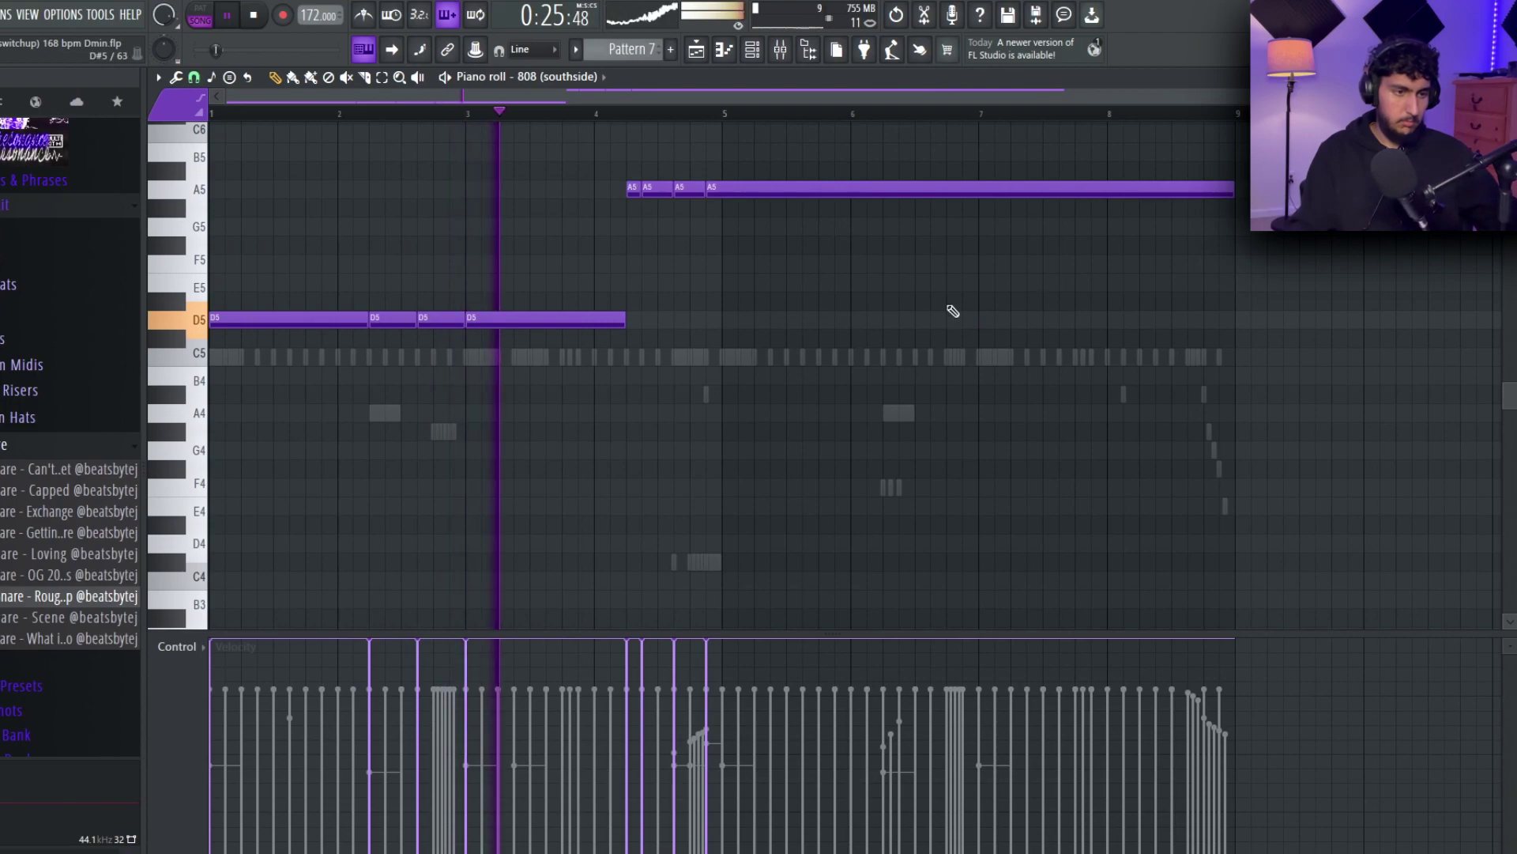
left_click_drag(1229, 192, 716, 207)
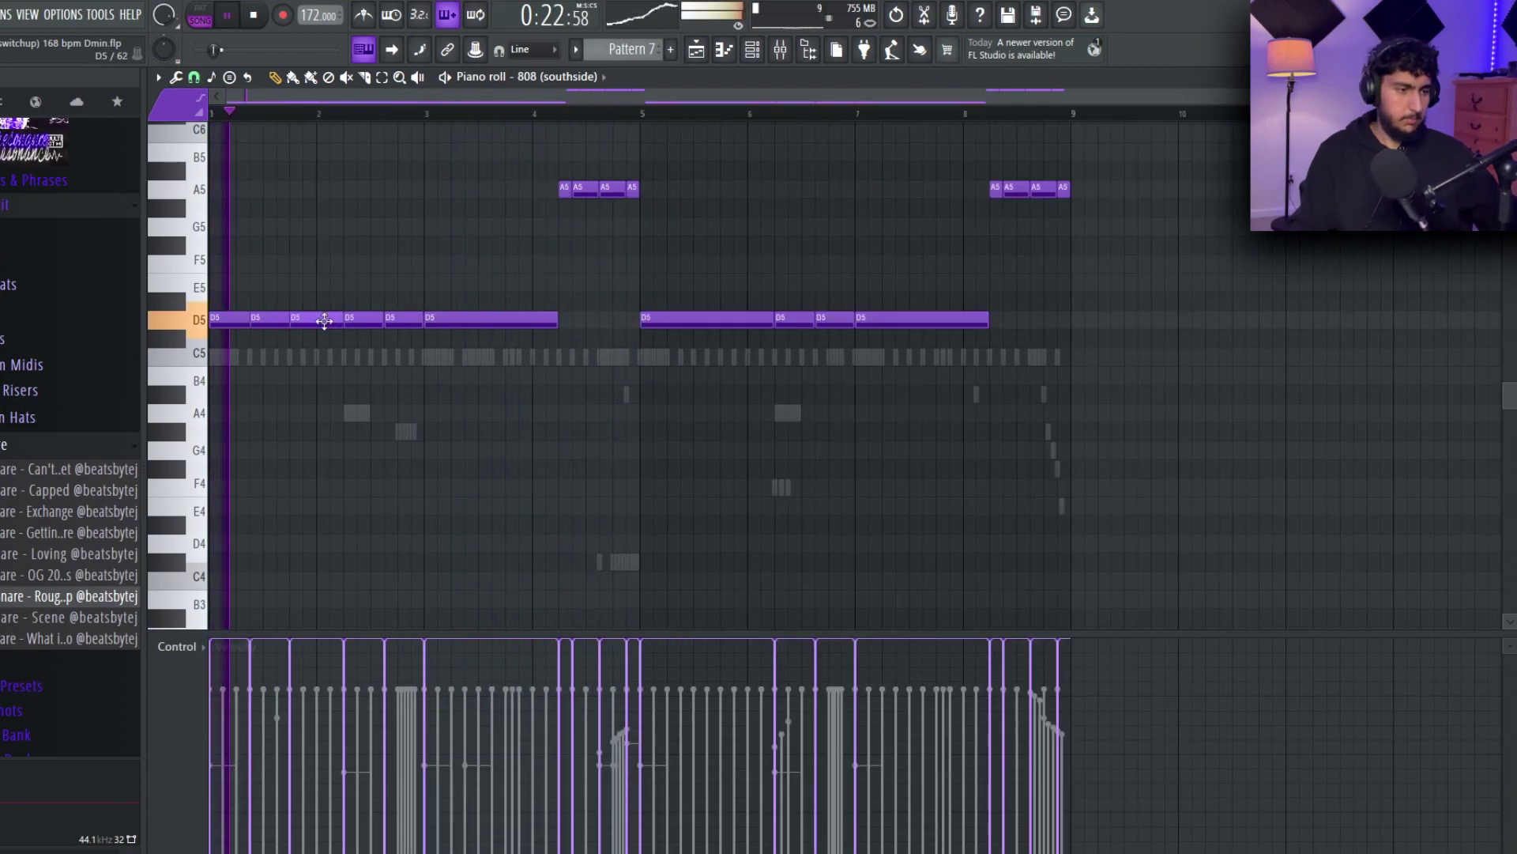
- Rework the D5 808 notes so bars 1 and 5 open with two short notes and a long one, removing the extra notes in bars 2 and 6
right_click(356, 318)
left_click_drag(342, 325, 381, 320)
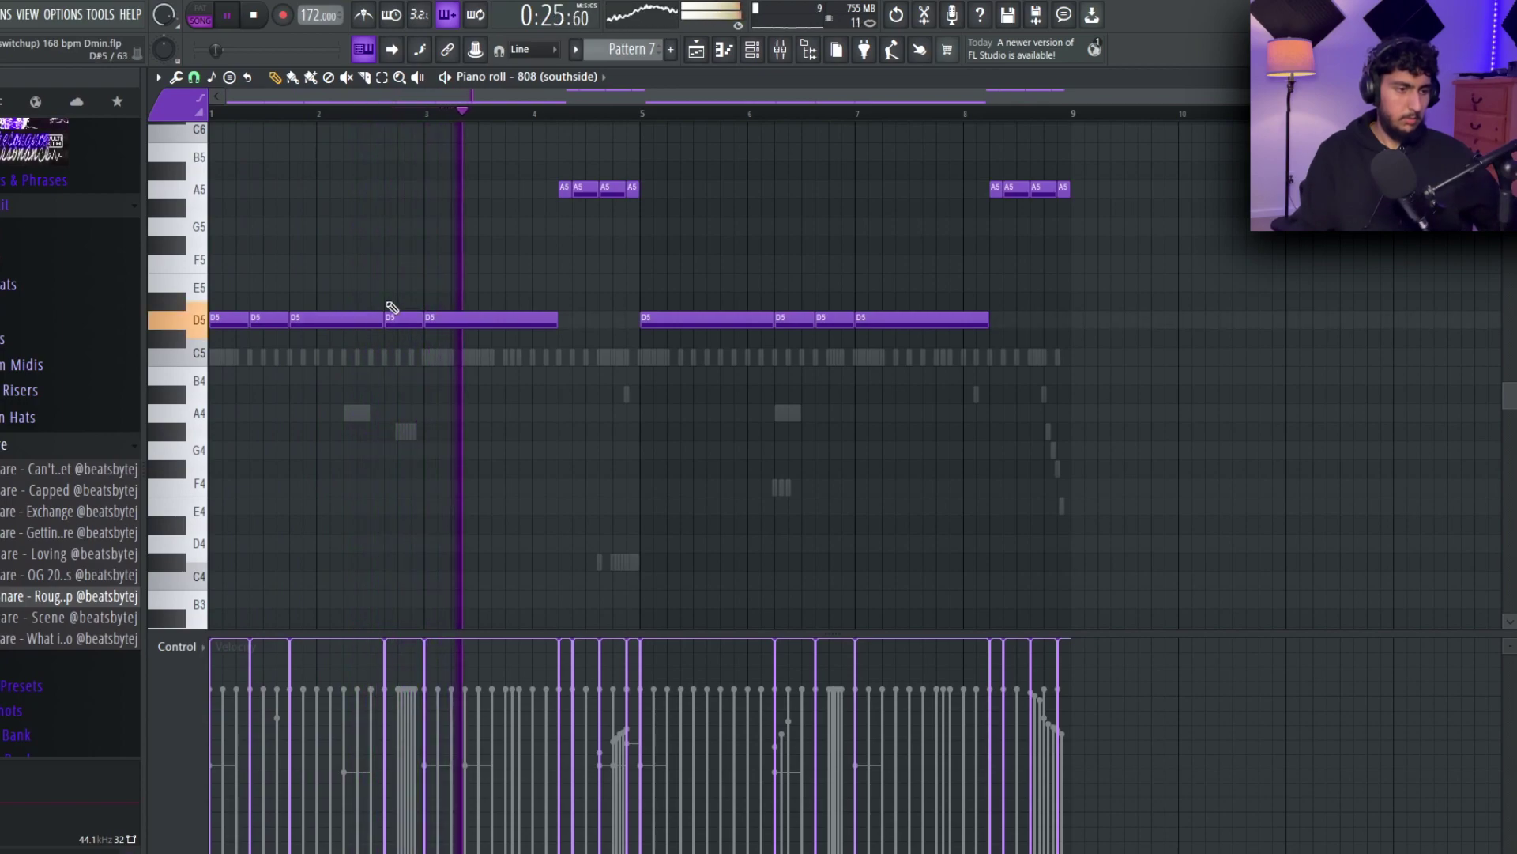
right_click(682, 319, "shift")
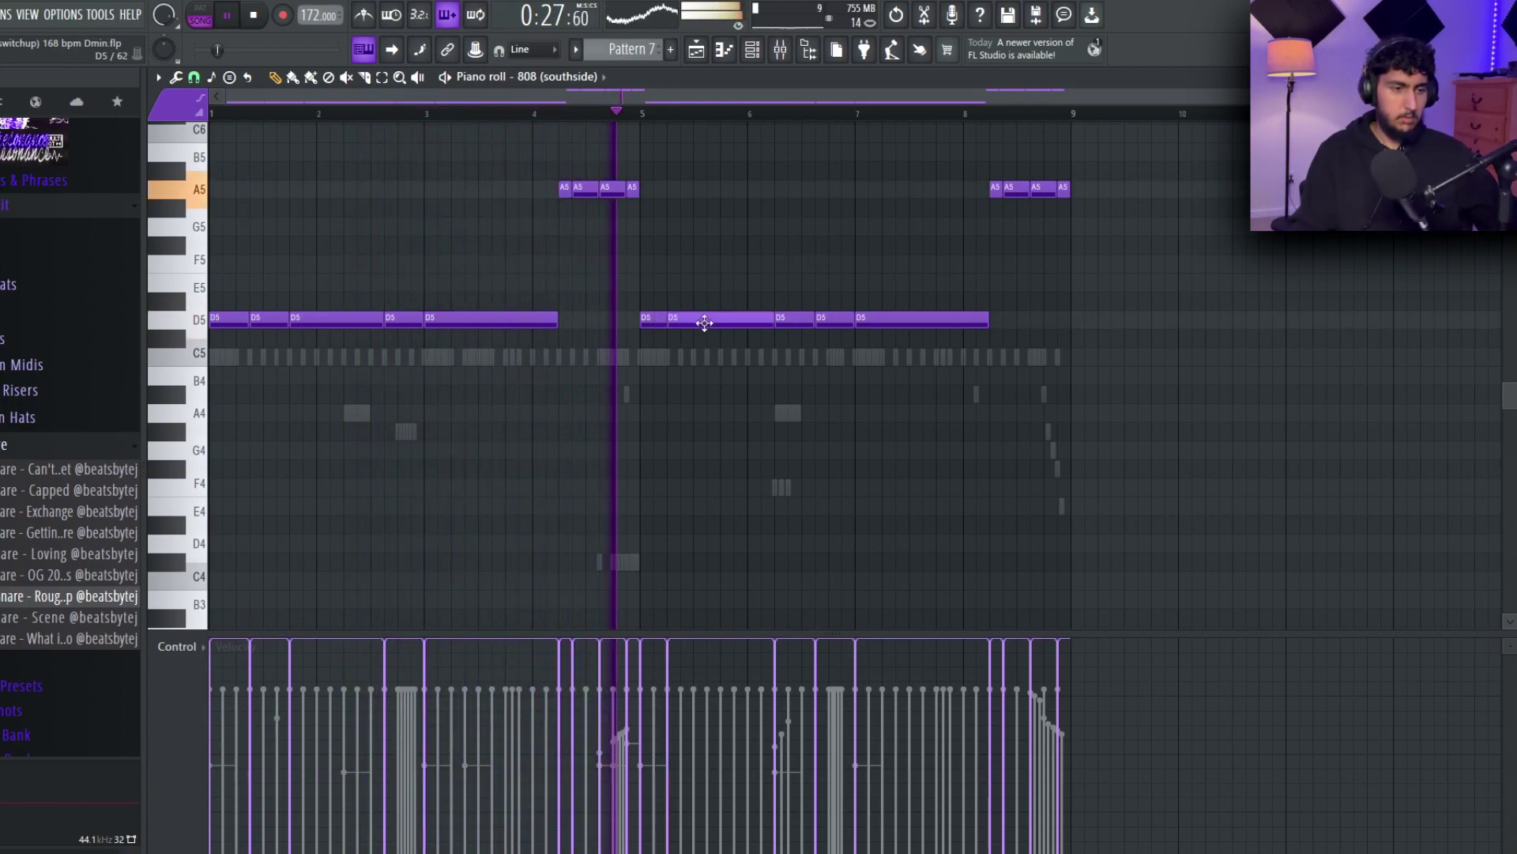
right_click(719, 319, "shift")
right_click(803, 322)
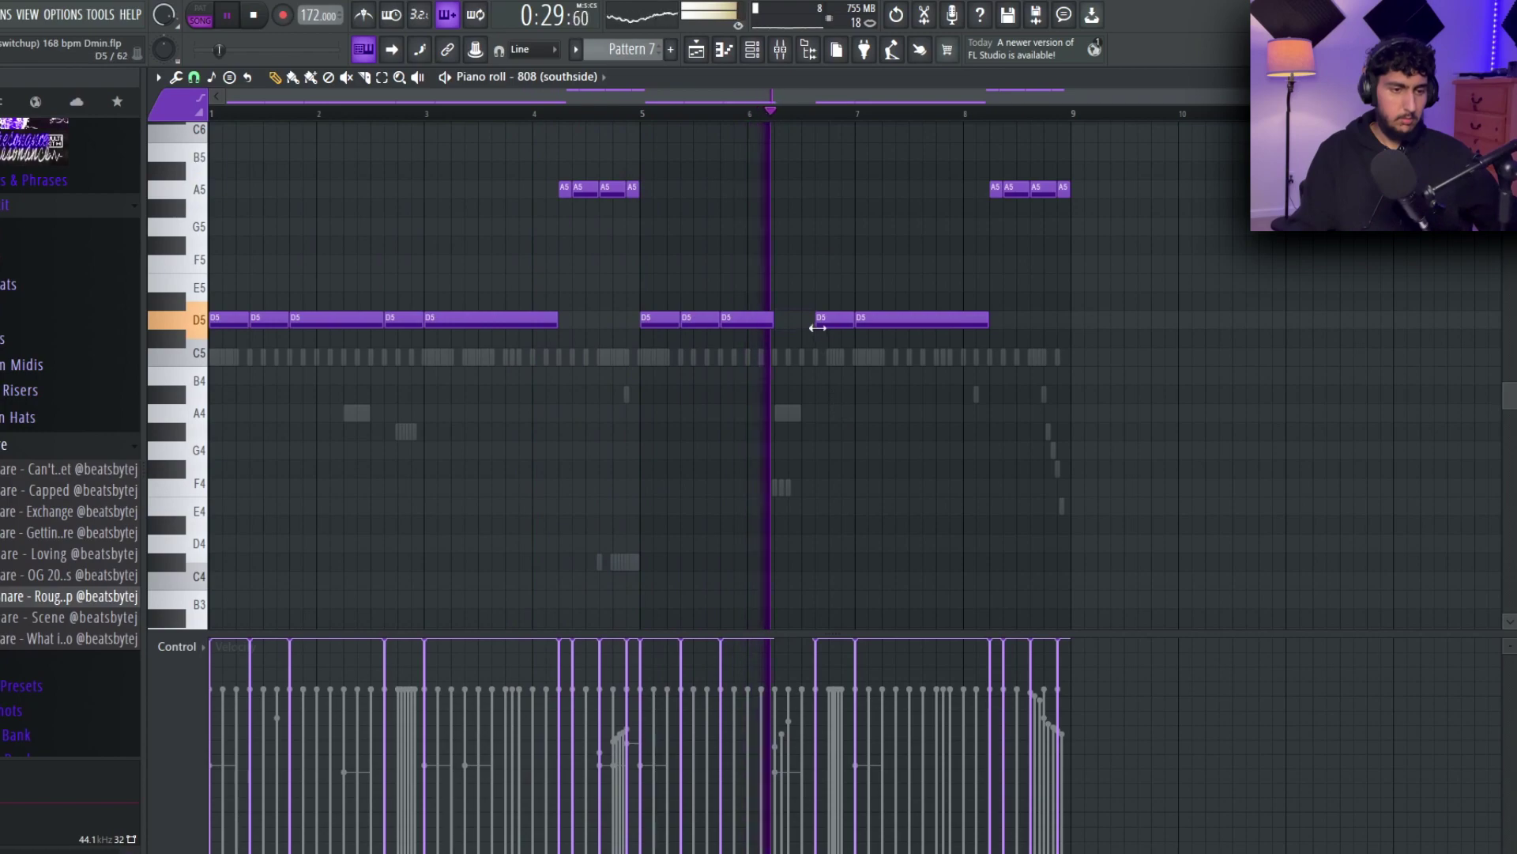
right_click(823, 323)
left_click_drag(770, 325, 844, 325)
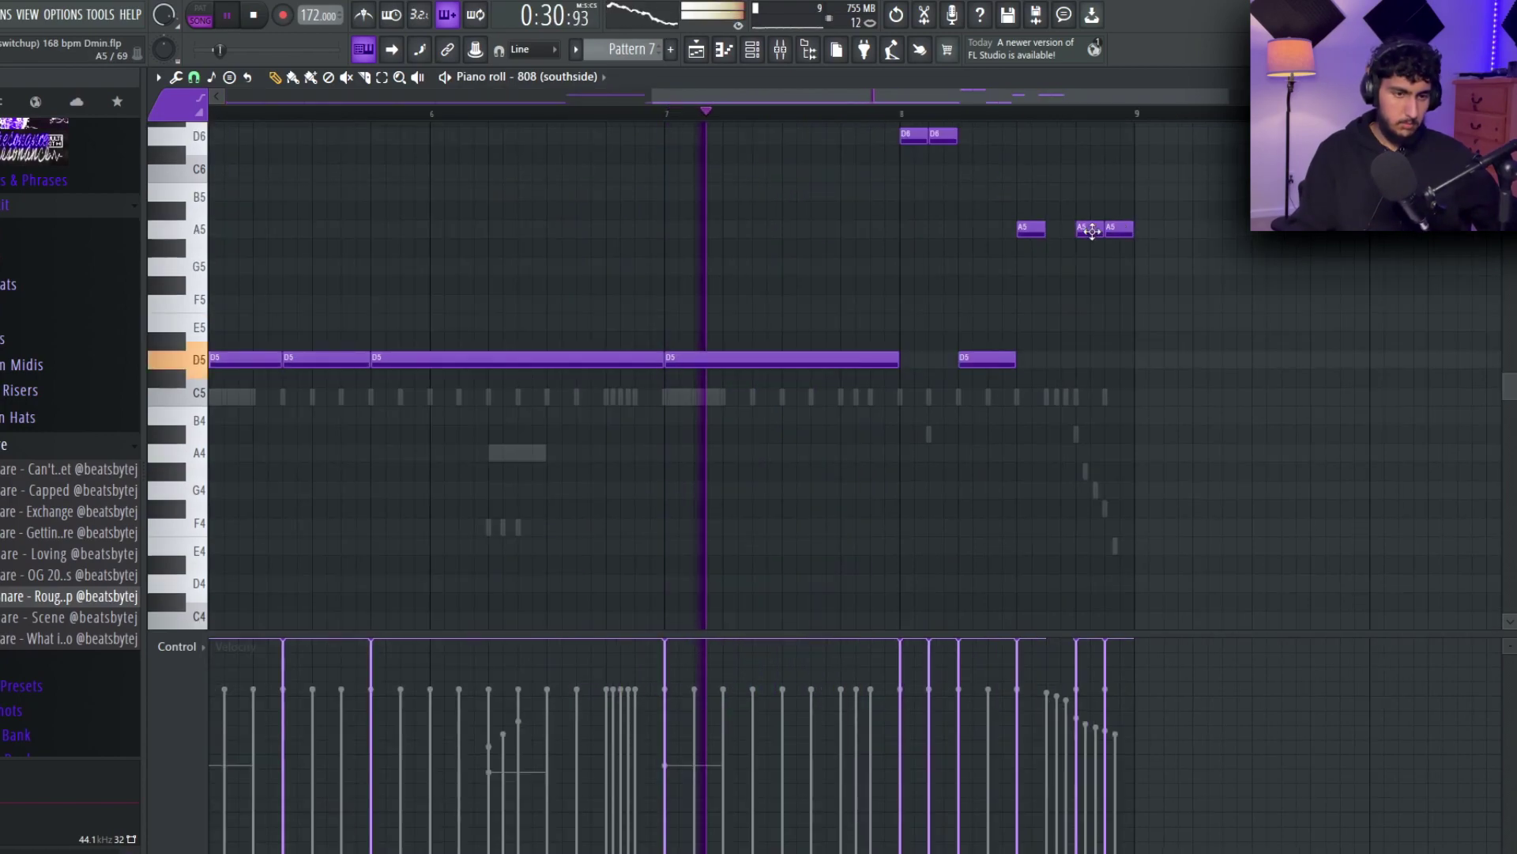
- Replace the first A5 808 note in bar 8 with a shorter, slightly delayed one and shorten the second A5 note
left_click_drag(1061, 230, 1088, 230)
right_click(1033, 230)
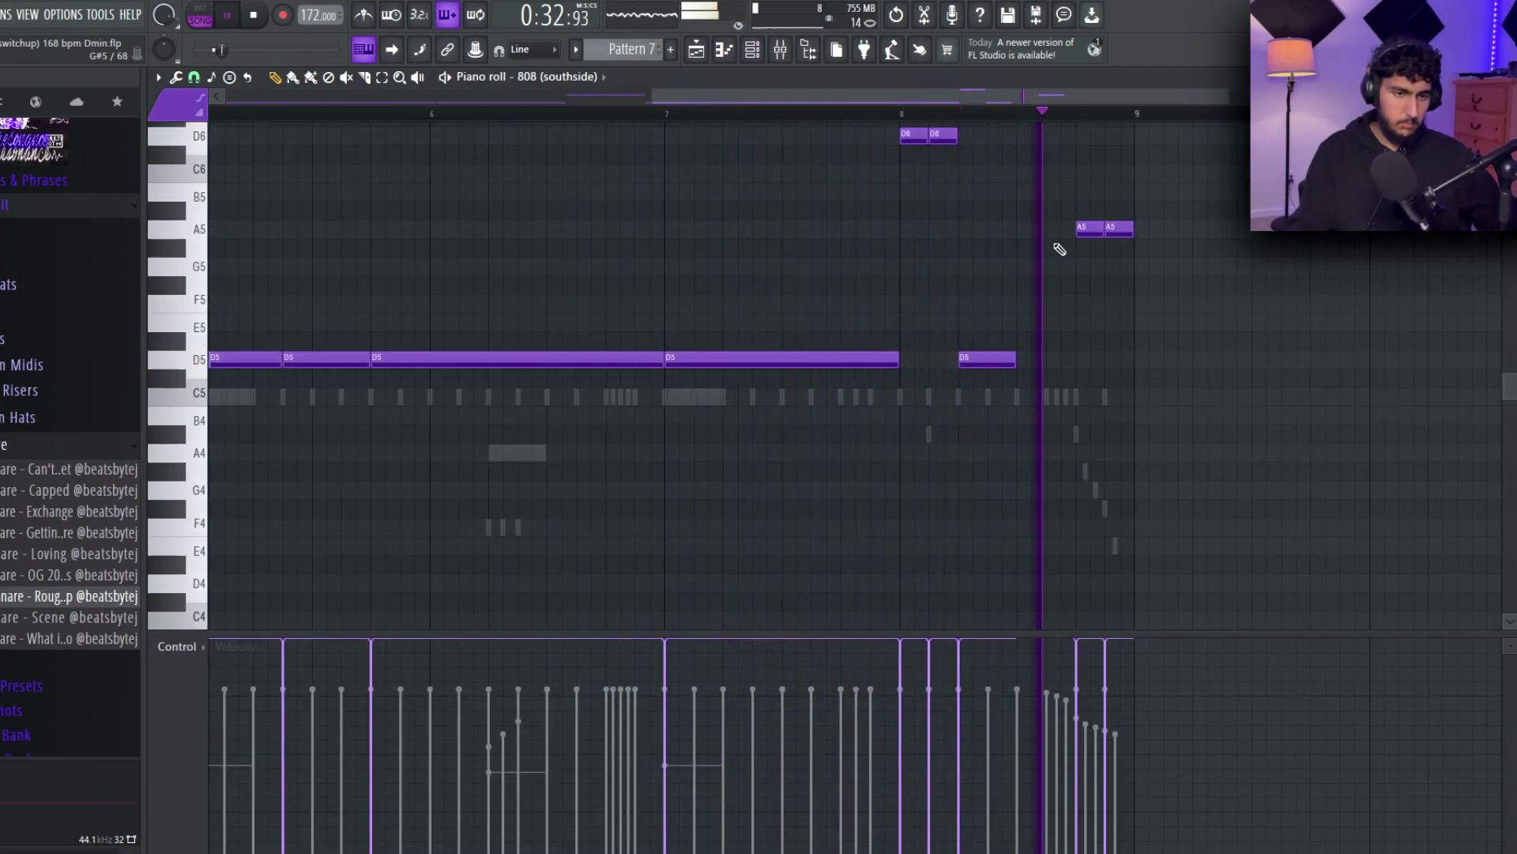
left_click(1051, 230)
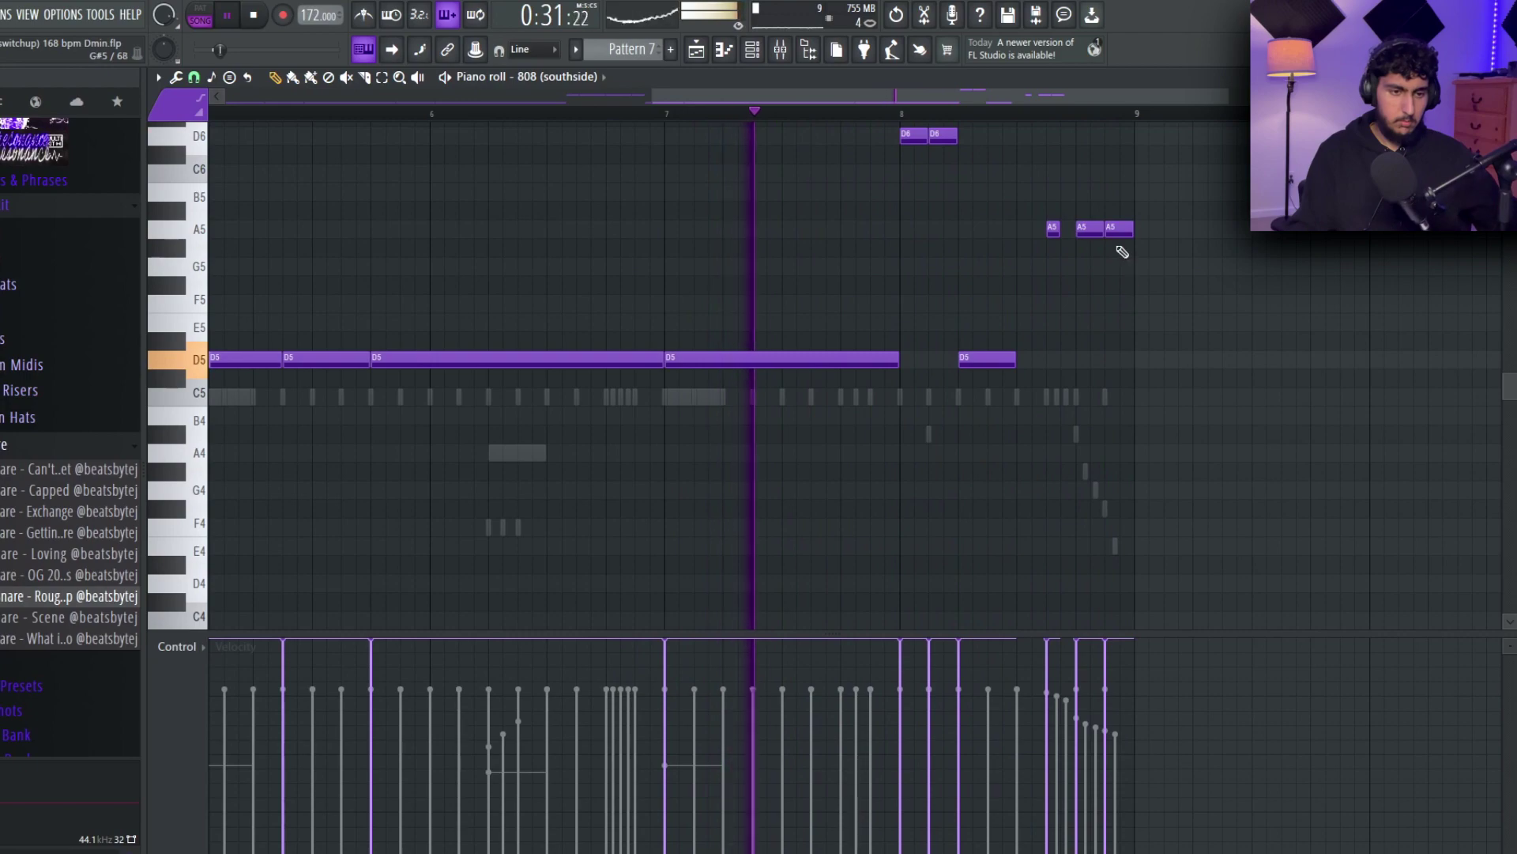
left_click_drag(1102, 230, 1088, 230)
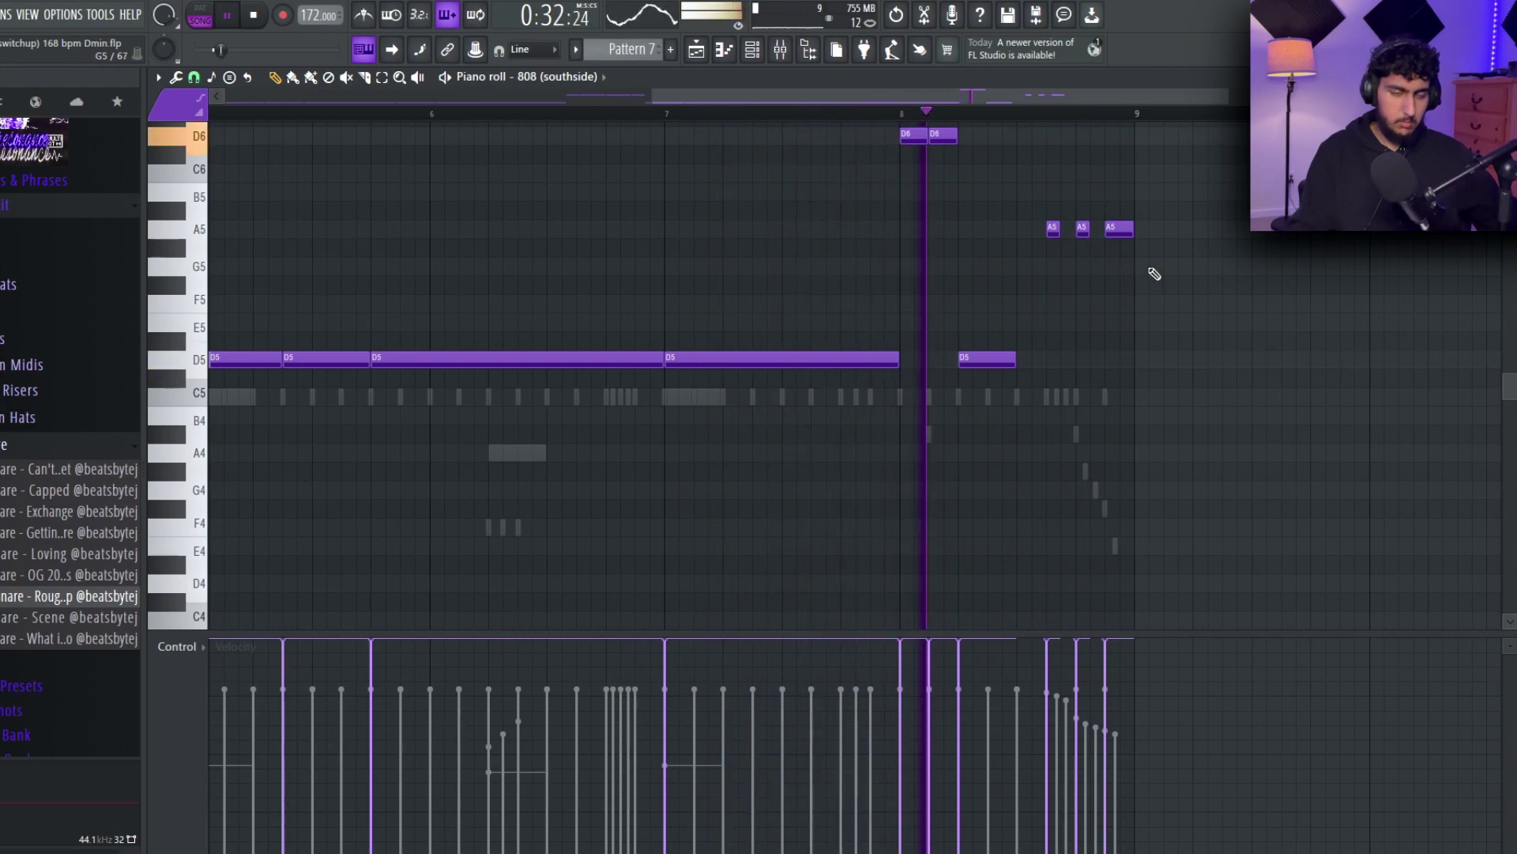
scroll(1151, 273, "down", 1)
scroll(1172, 264, "up", 2)
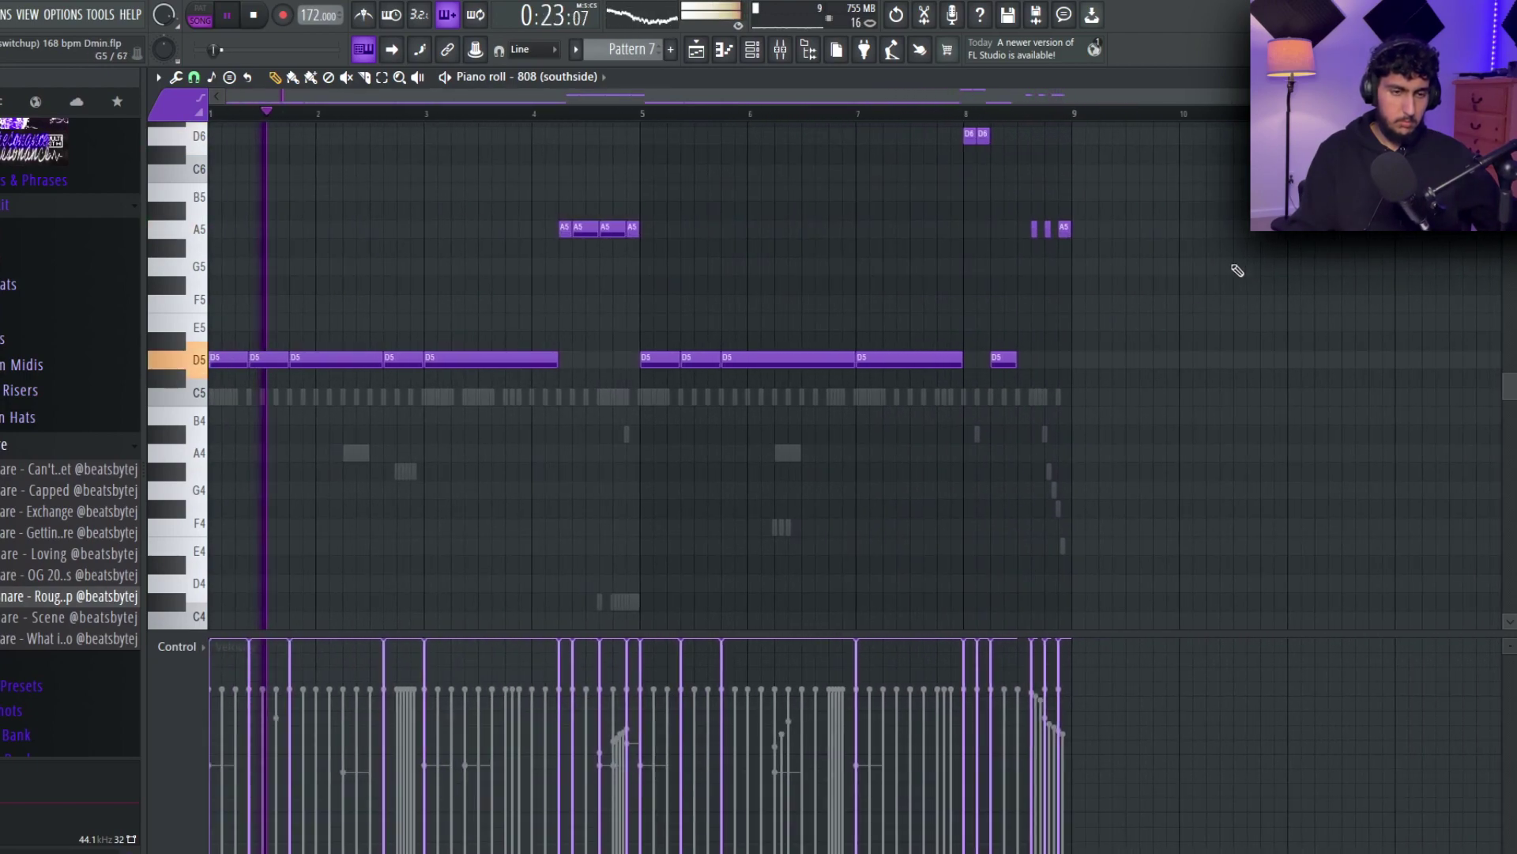
- Set the snap to 1/2 step and slice the D5 808 note in the middle of bar 8 into shorter pieces
left_click(193, 77)
left_click(231, 225)
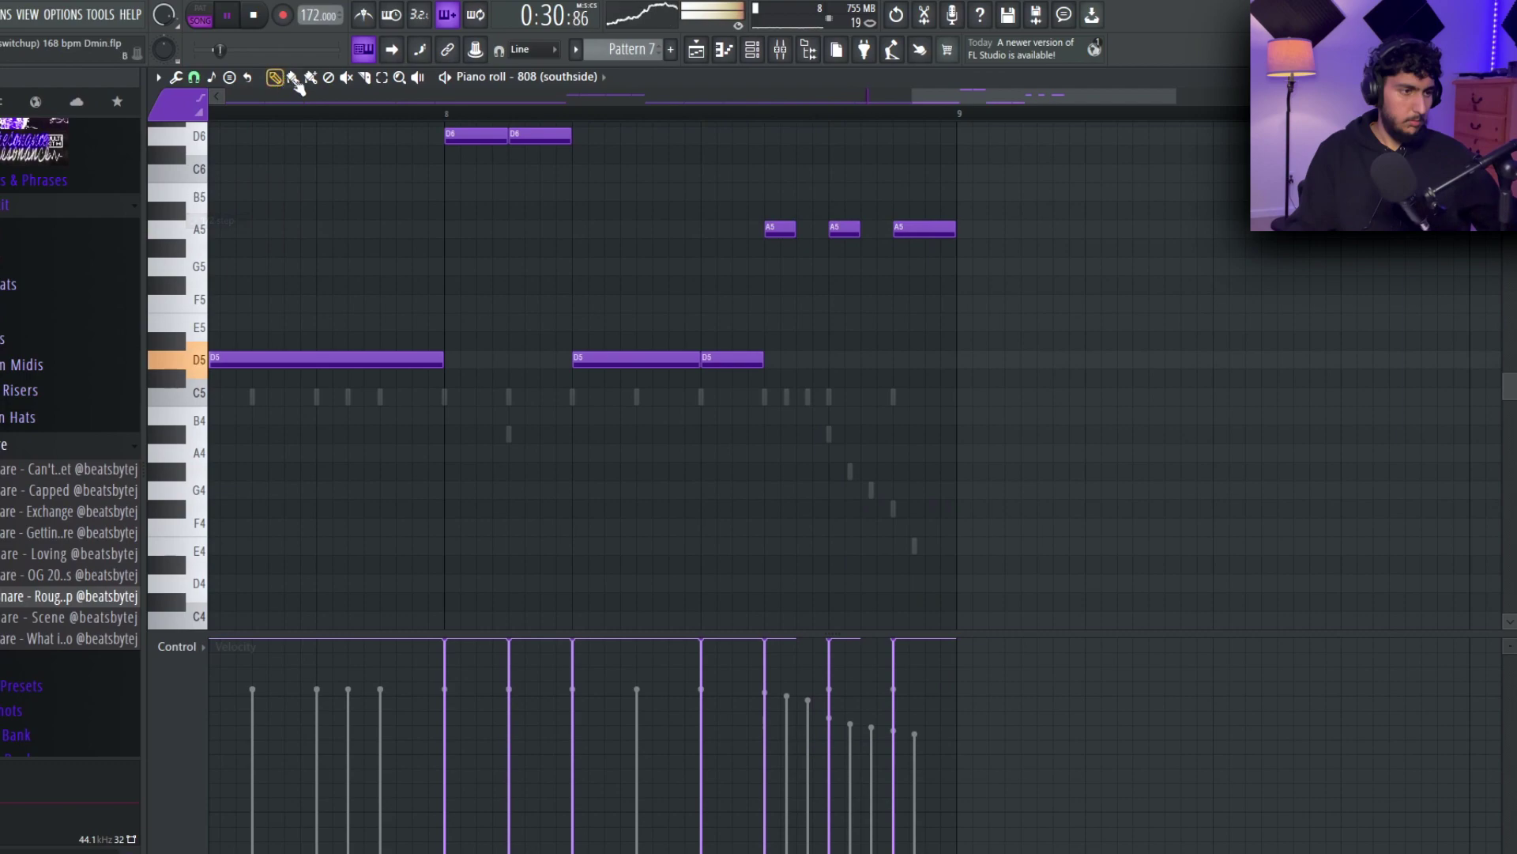
left_click(366, 80)
scroll(679, 352, "up", 2)
left_click_drag(678, 354, 679, 376)
scroll(824, 378, "down", 3)
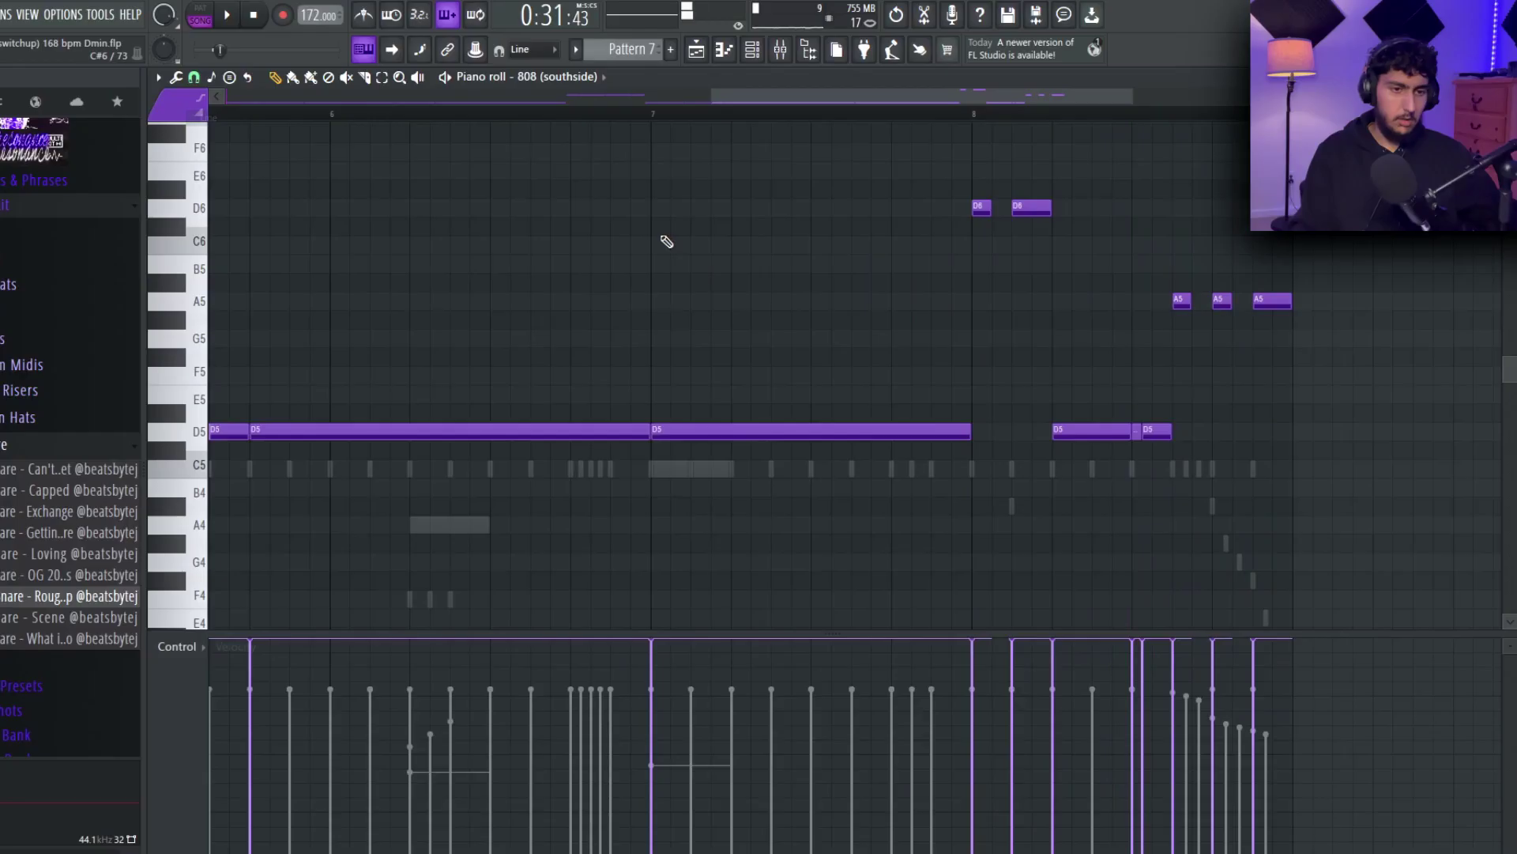
- Cut the selected D5, A5 and D6 notes from 808 (southside) and paste them into the 808 - Toxic channel
scroll(1158, 274, "up", 4)
scroll(1174, 275, "down", 5)
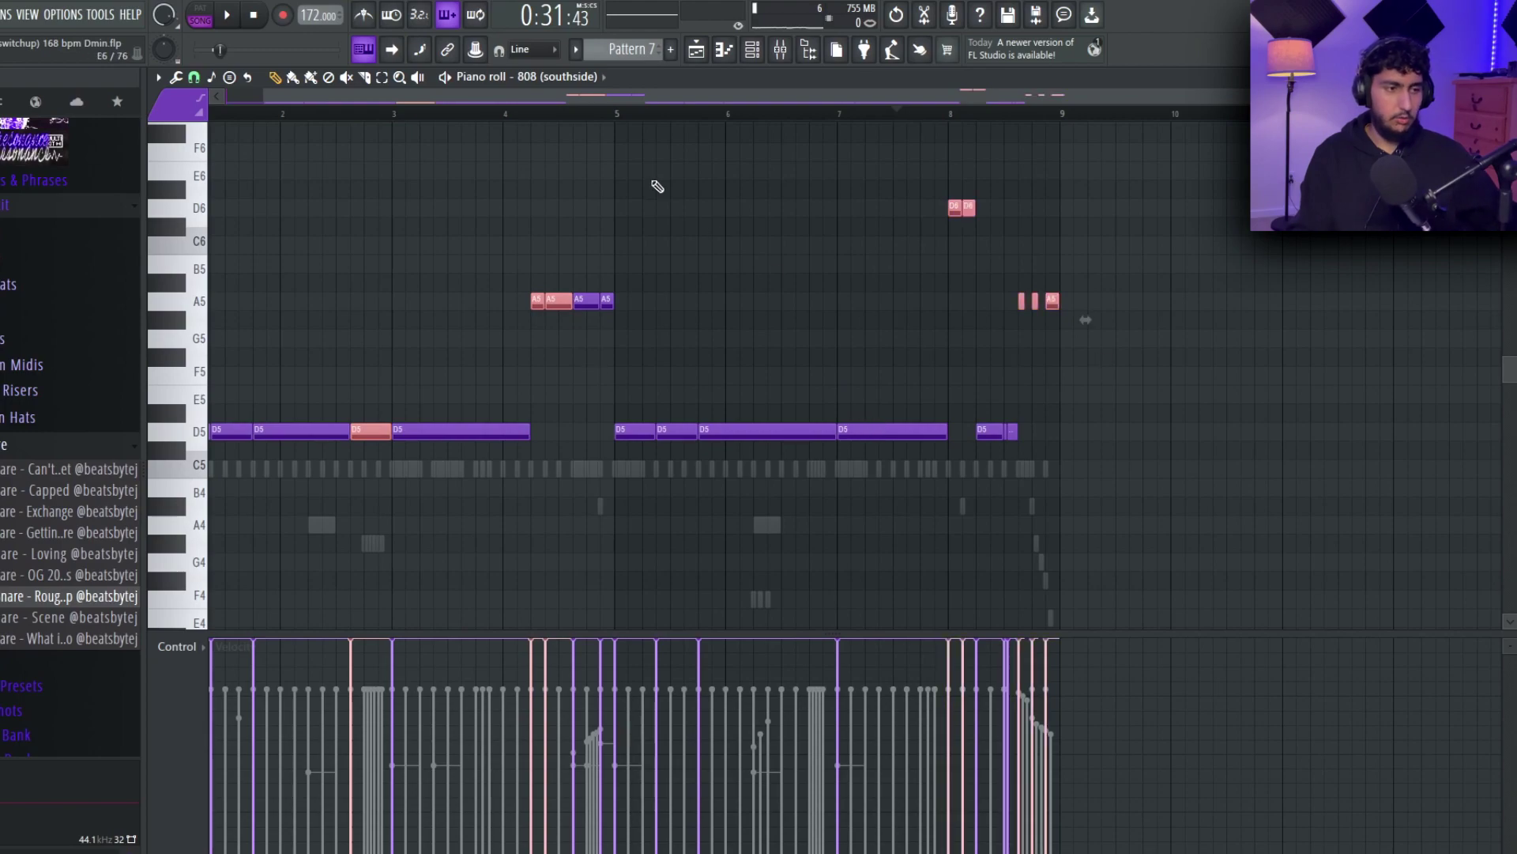
key("ctrl+x")
left_click(585, 77)
left_click(601, 409)
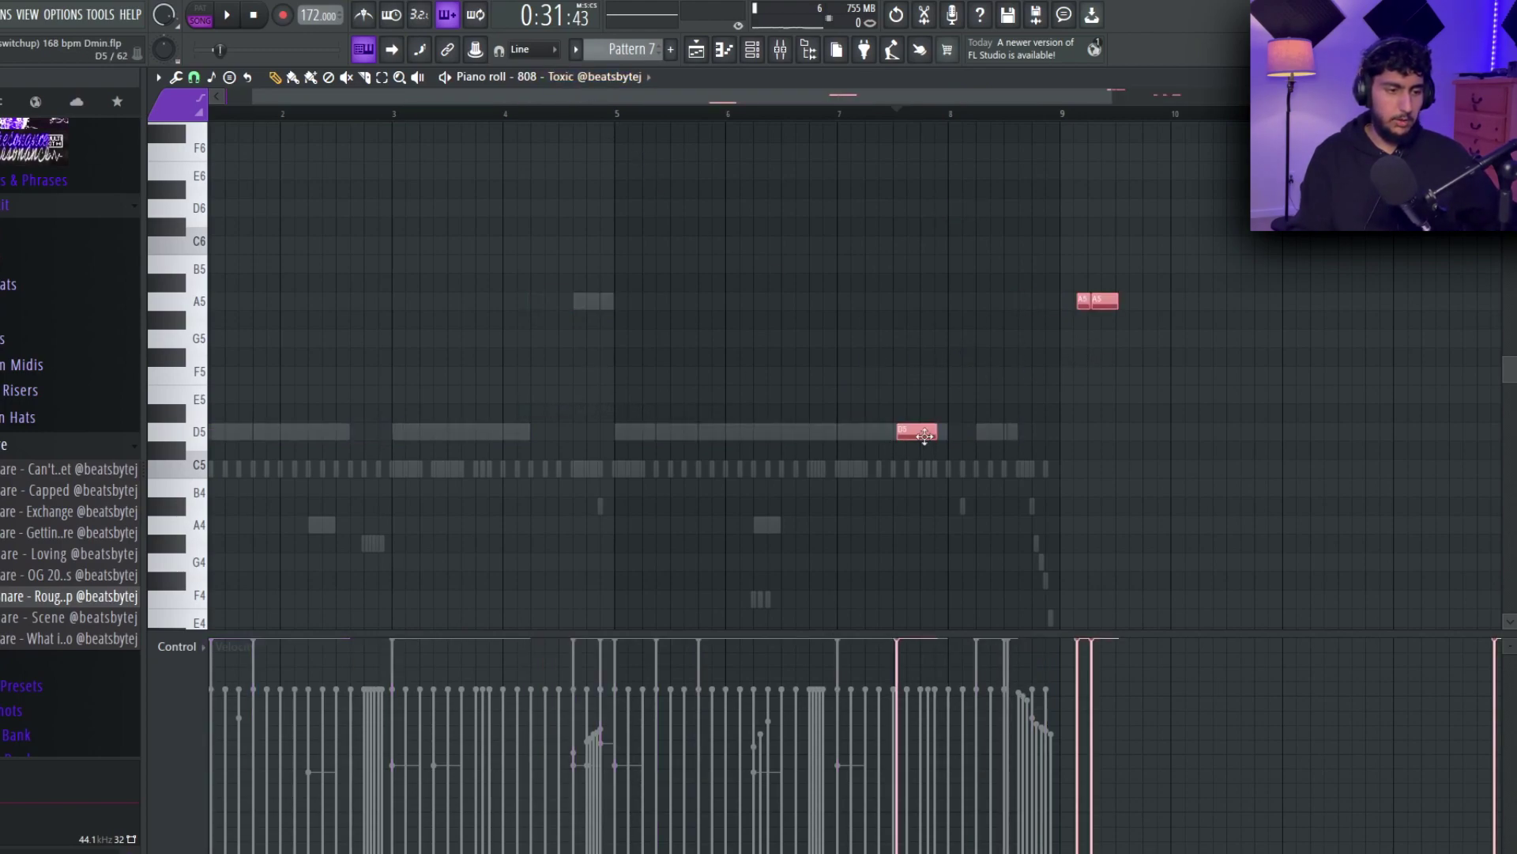
- Move the pasted 808 - Toxic notes back to their original positions in bars 2, 4 and 8
left_click_drag(925, 434, 378, 451)
scroll(958, 416, "up", 3)
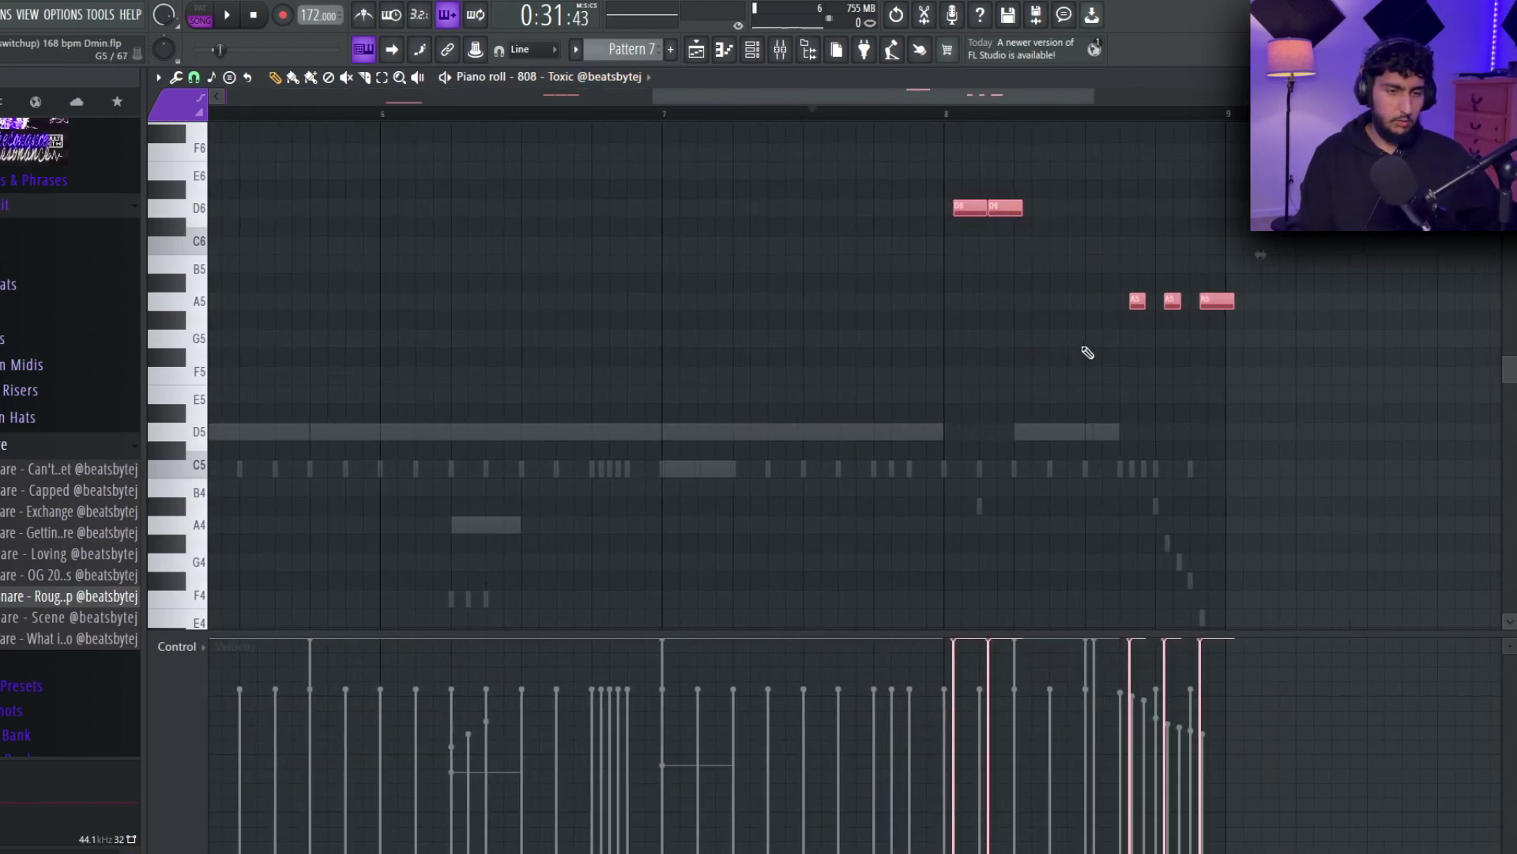
scroll(1106, 353, "up", 4)
scroll(1315, 348, "right", 3)
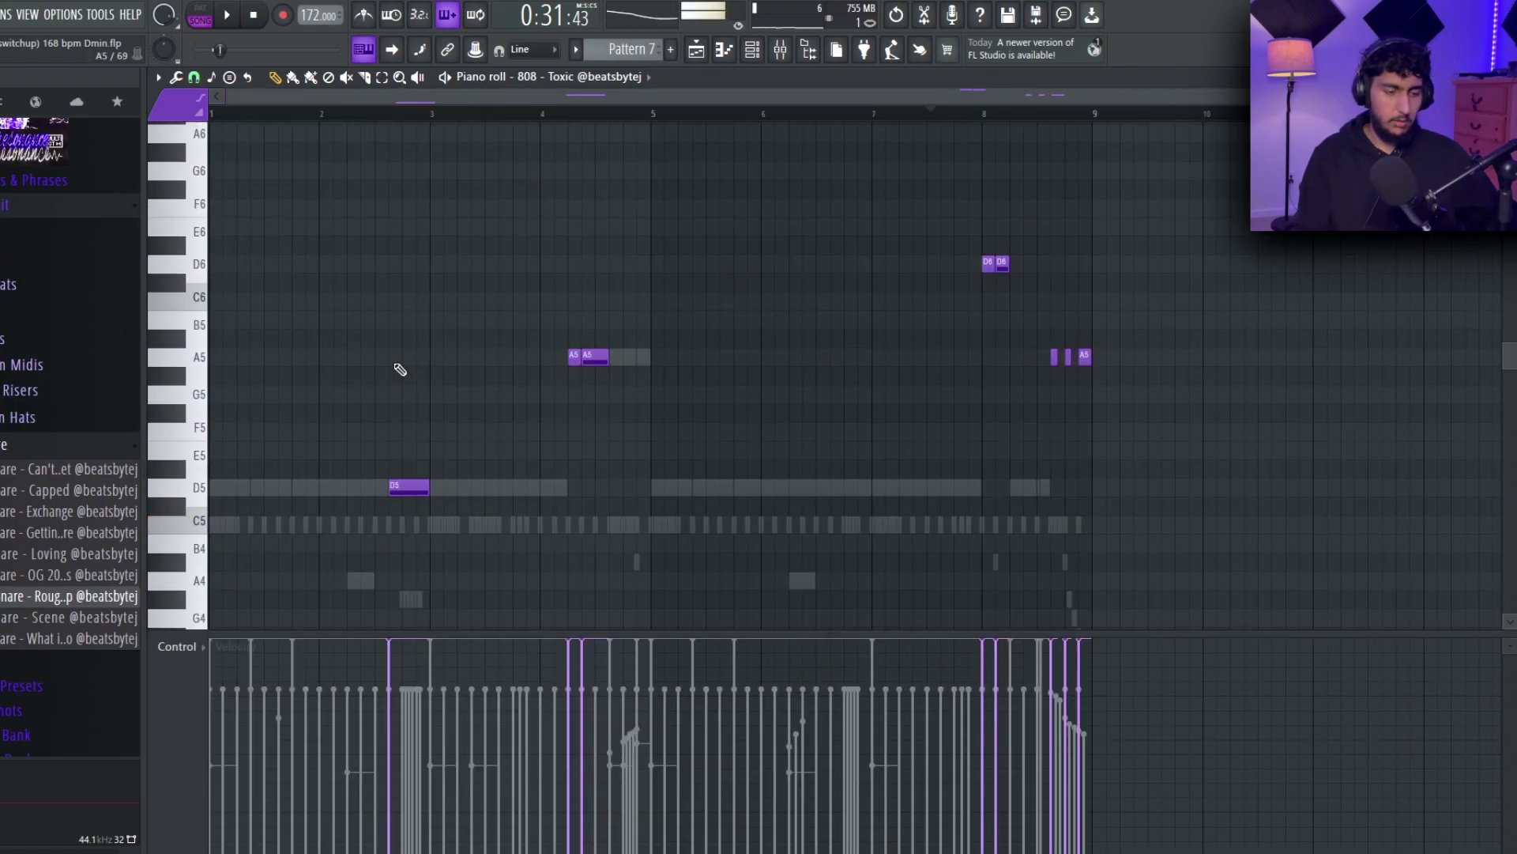
- Add a short second D5 note at the end of bar 2 in the 808 - Toxic channel
scroll(1049, 412, "down", 2)
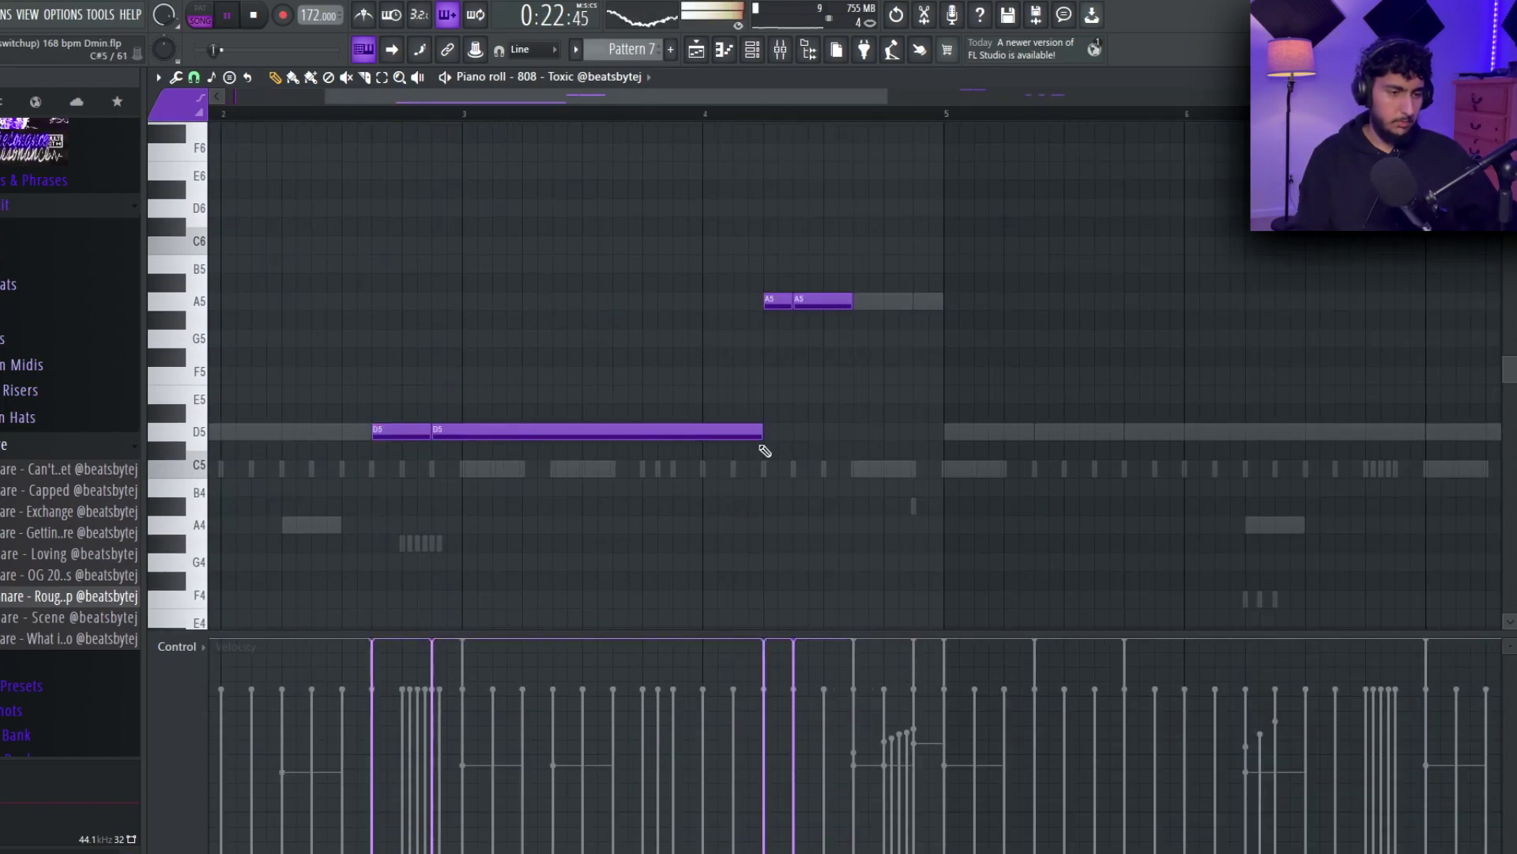
scroll(515, 391, "down", 3)
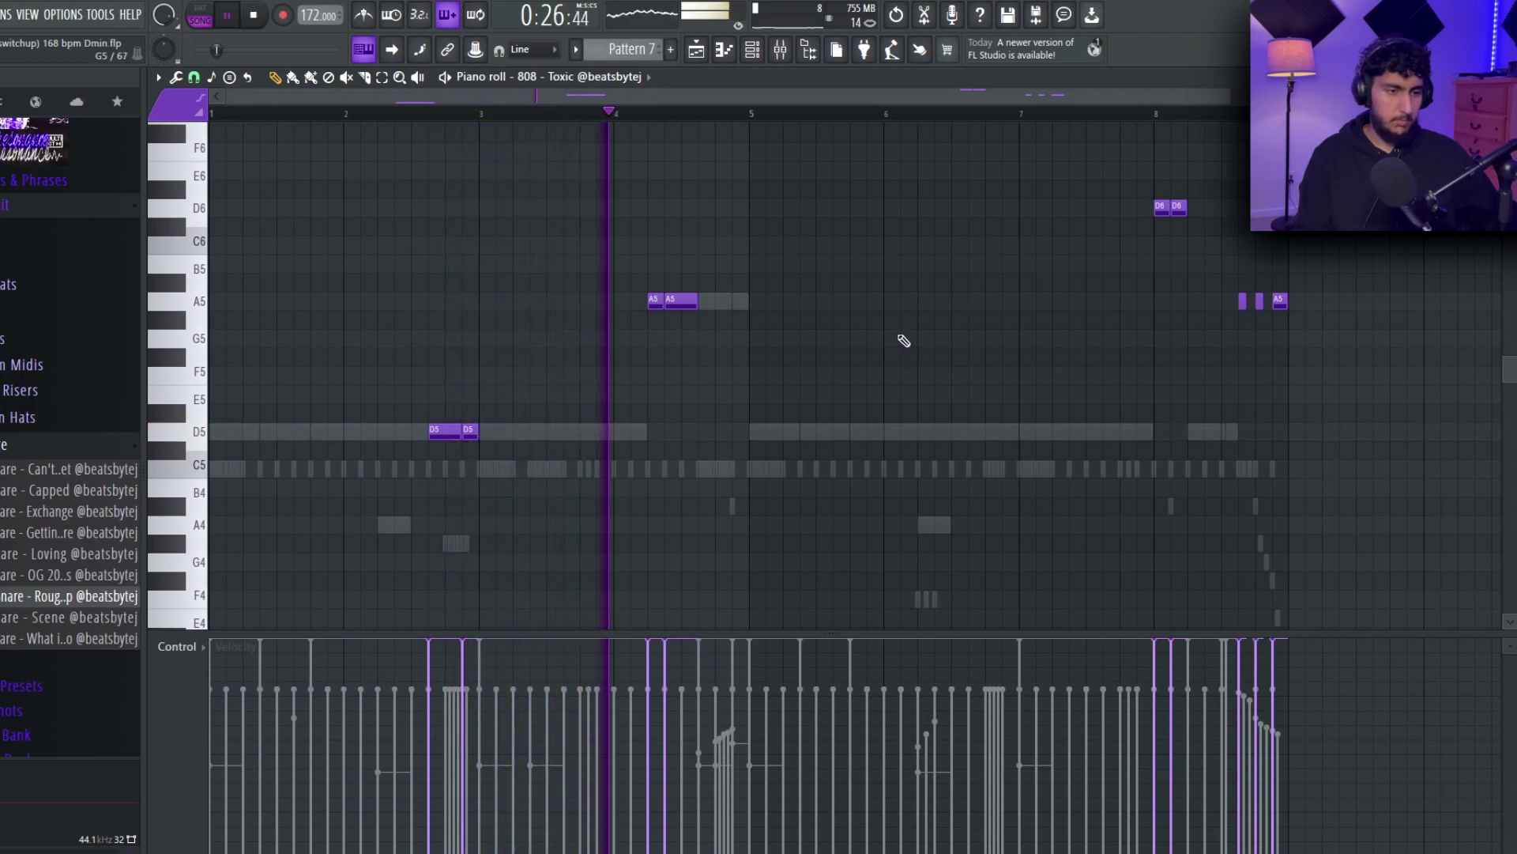
key("space")
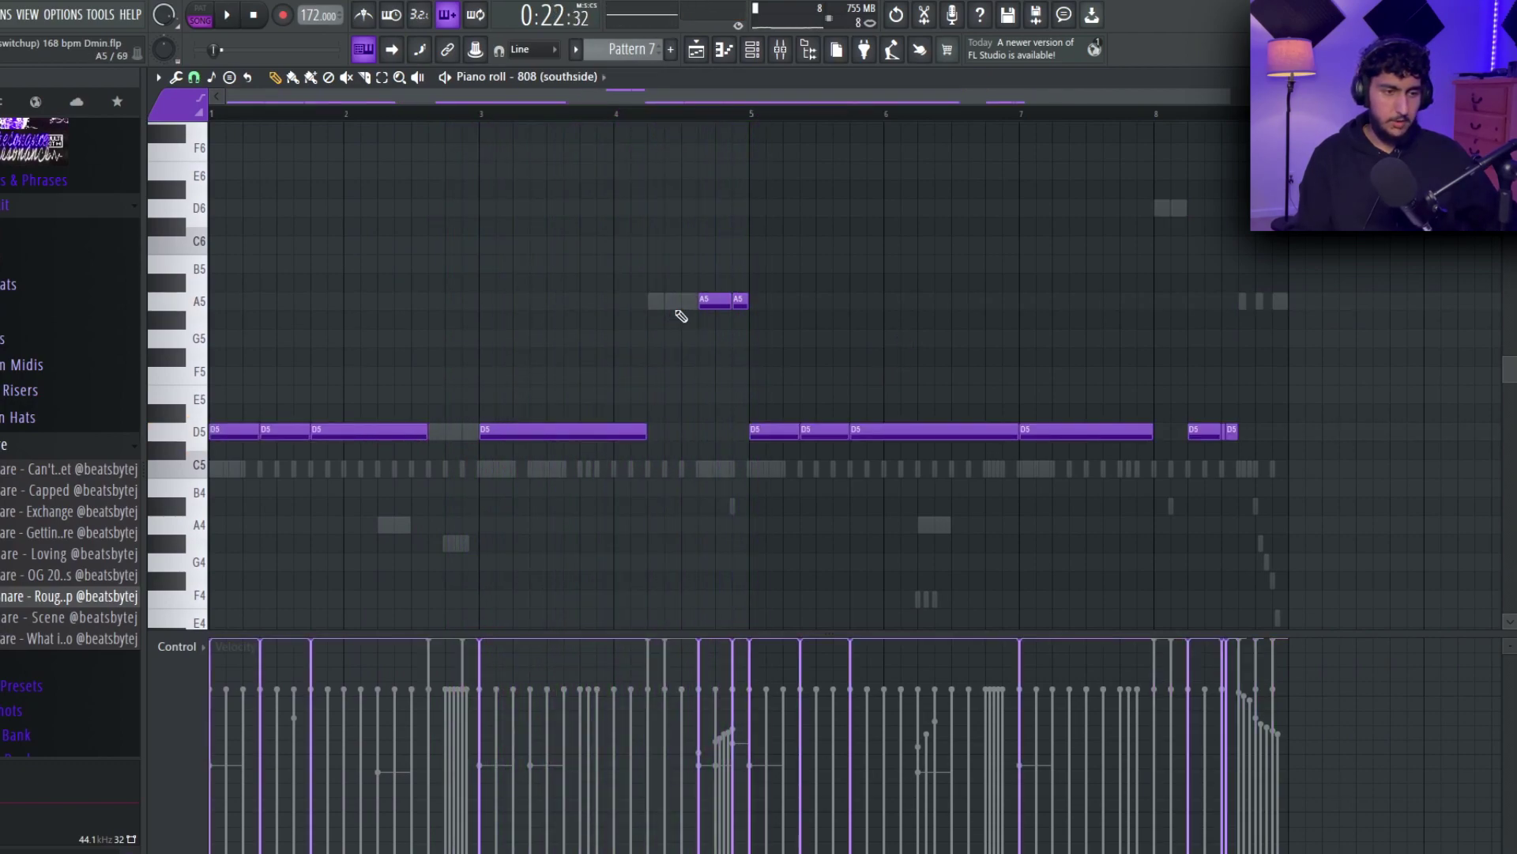
- Swap the A5 notes in bar 4 so 808 (southside) plays the earlier pair and 808 - Toxic the later pair
double_click(716, 302)
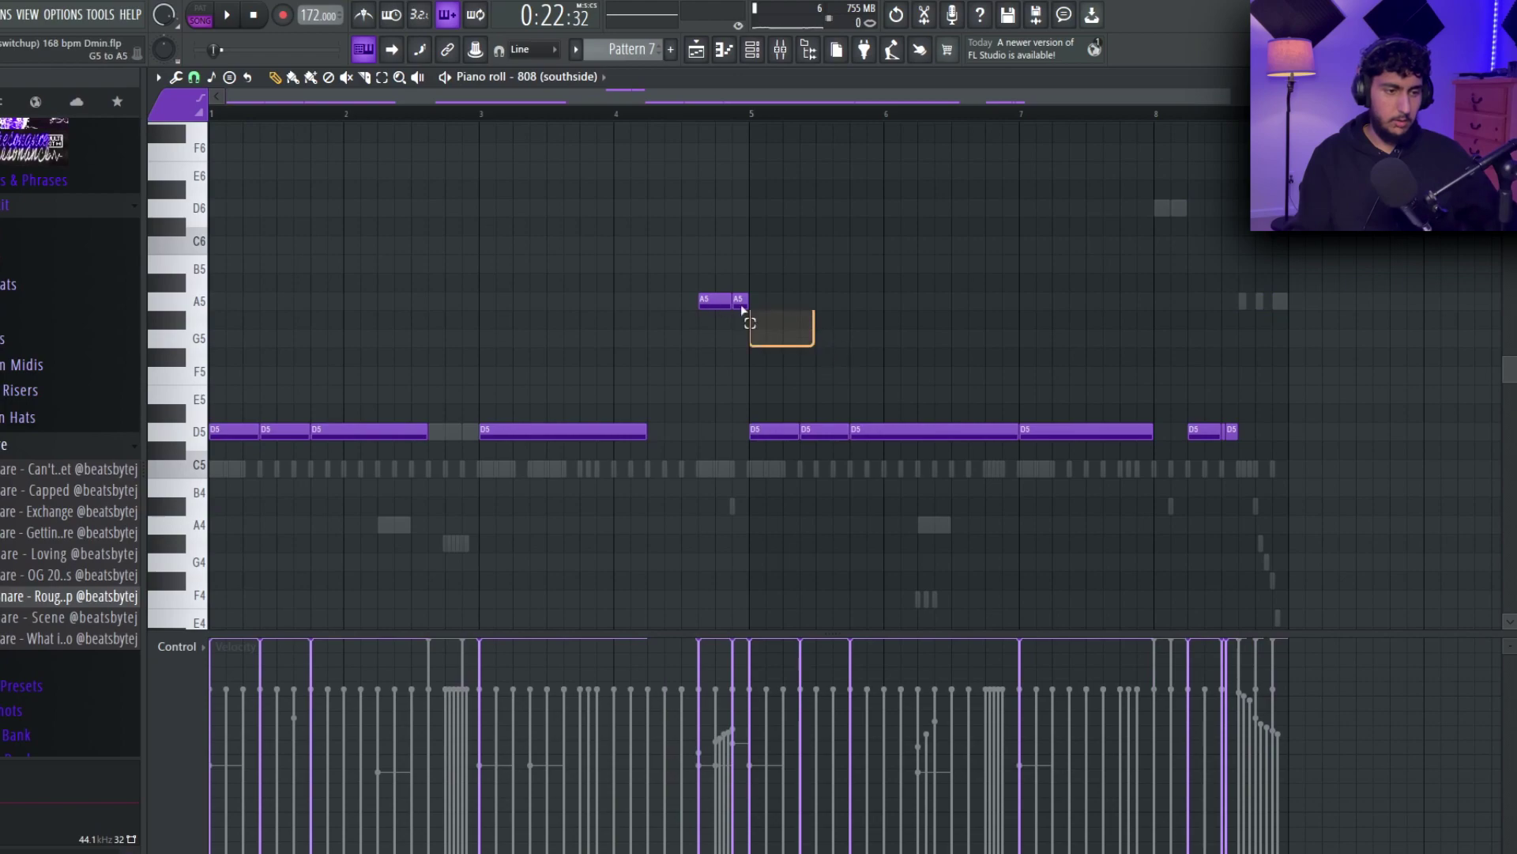
double_click(681, 305)
double_click(717, 308)
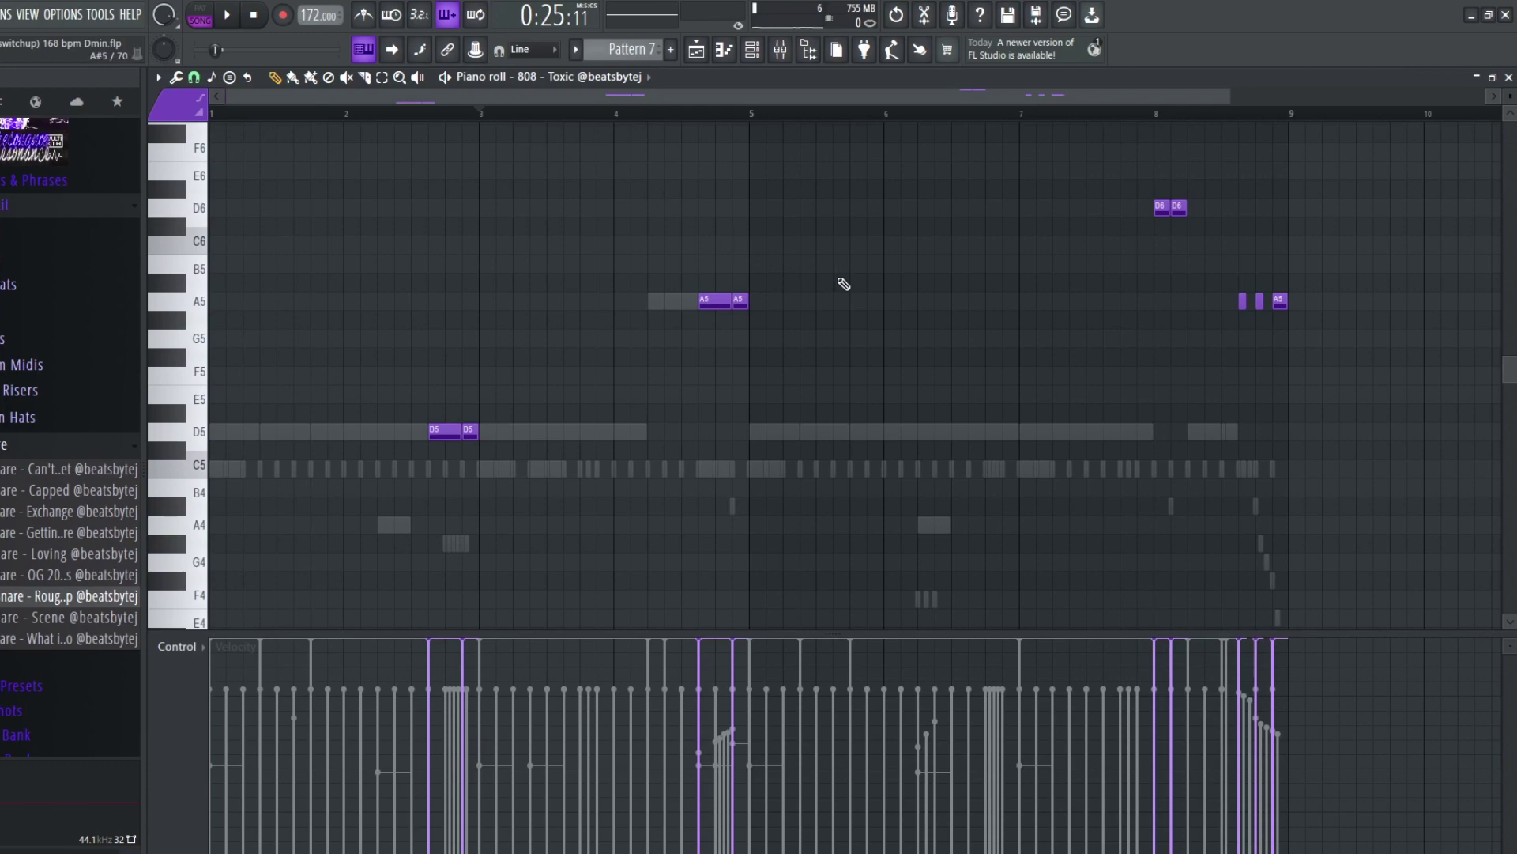
key("space")
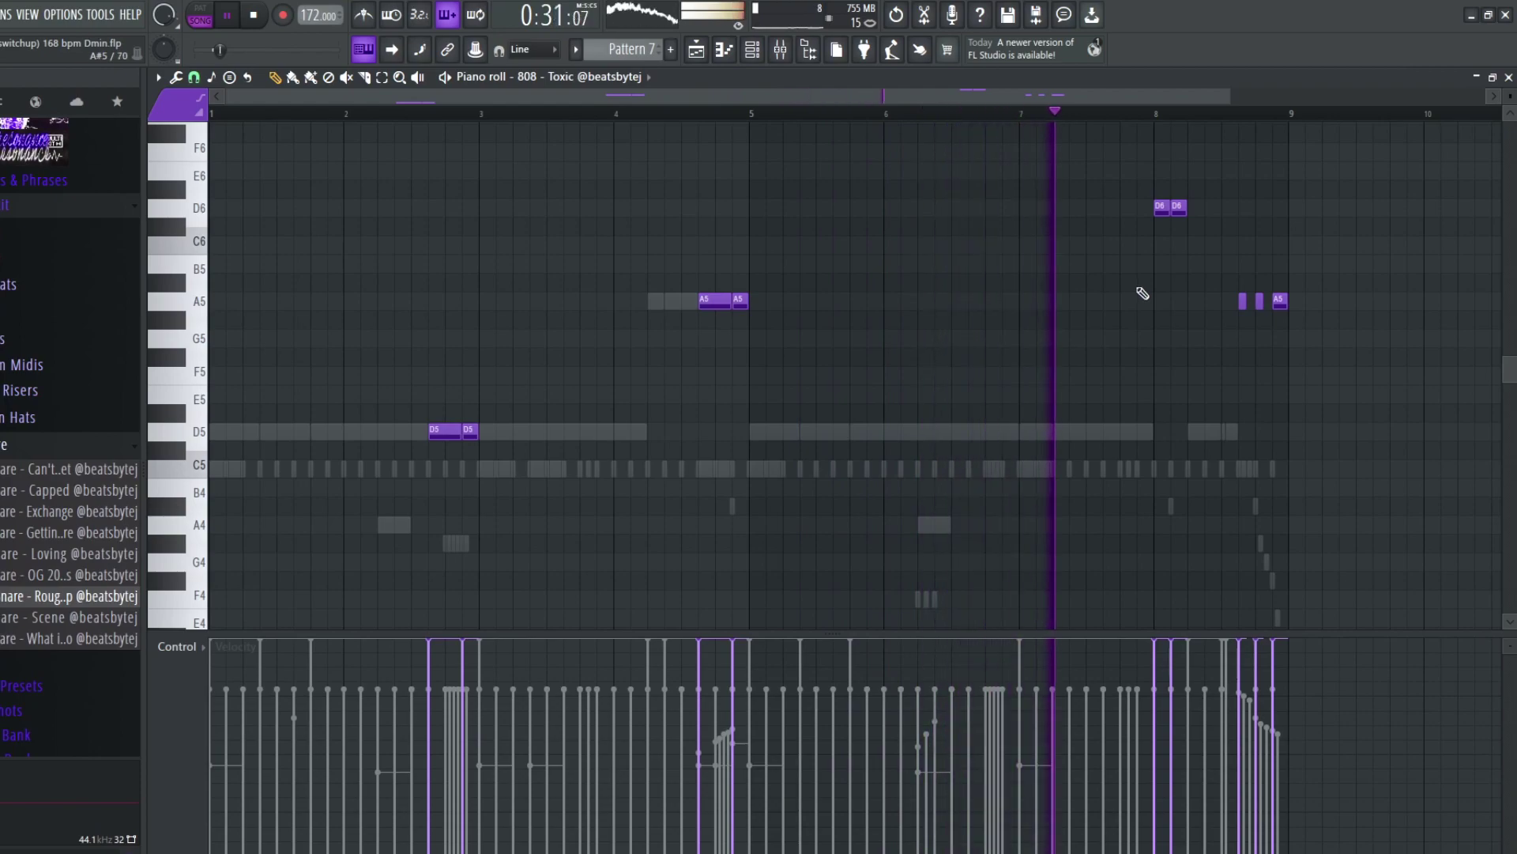
key("space")
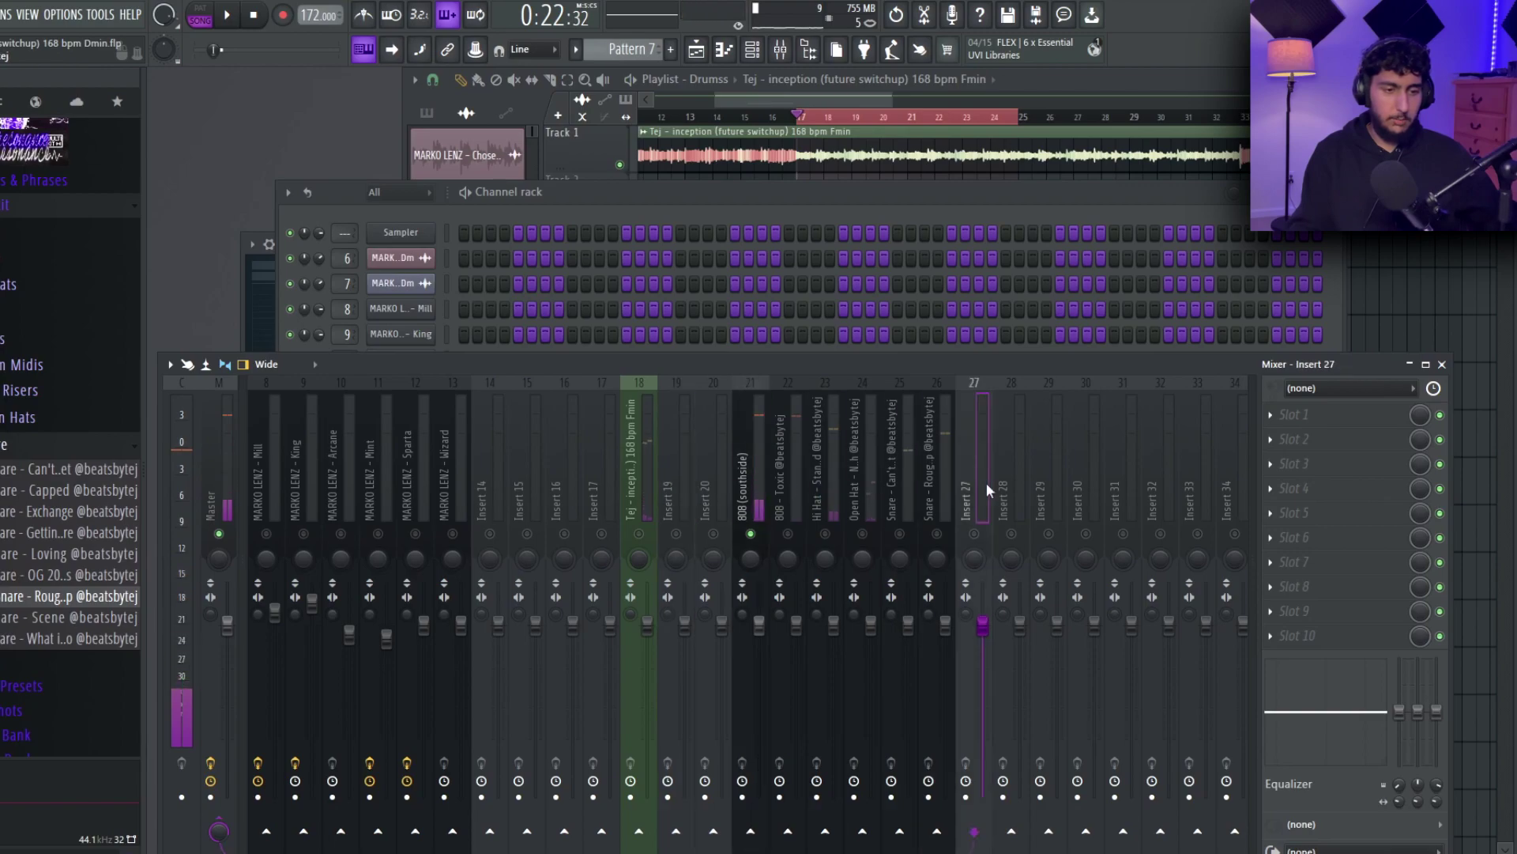
- Play the beat with 808 (southside) isolated in the mixer, unmute 808 - Toxic and lower its level slightly
left_click(996, 484)
left_click(751, 494)
left_click(707, 494)
right_click(1163, 479)
left_click(712, 477)
left_click(781, 472)
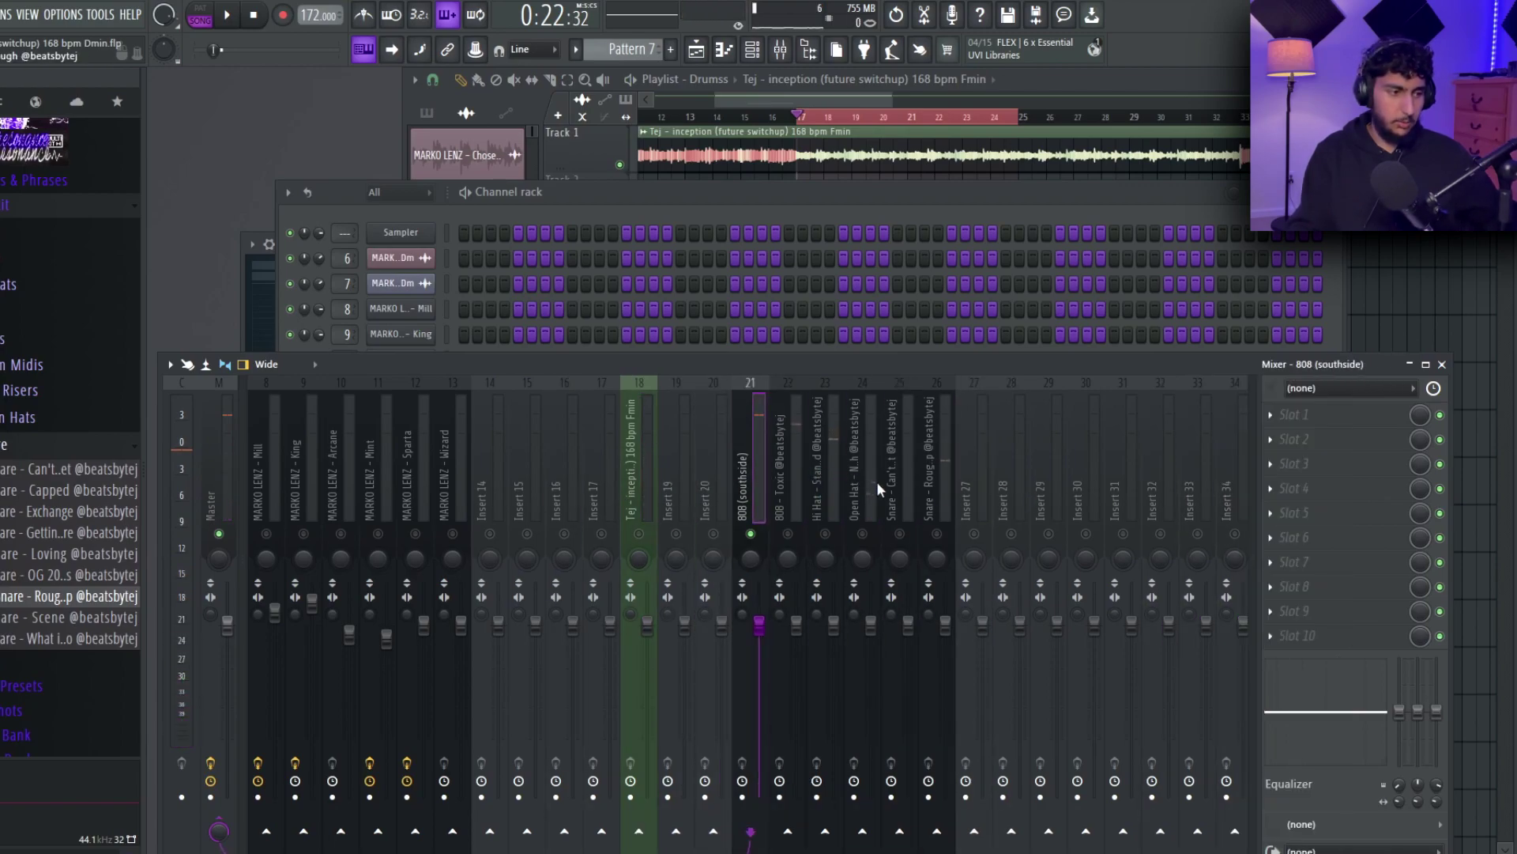
key("space")
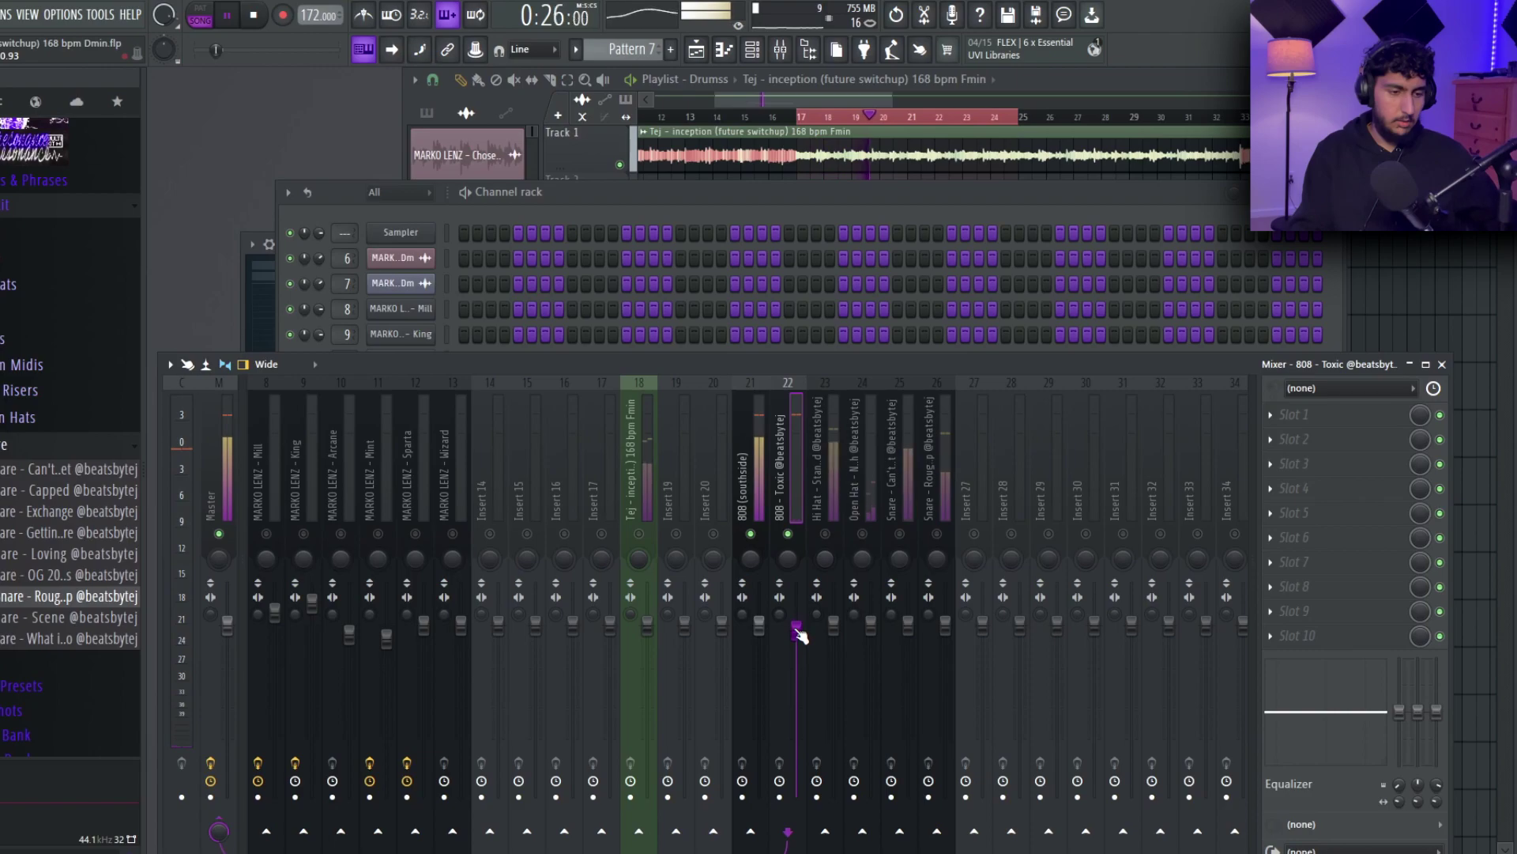
- Unmute and balance the hats and snares: lower the hi-hat, raise the others, and pan the hi-hat and Can't Forget snare
mouse_move(827, 562)
left_mouse_down()
mouse_move(832, 545)
mouse_move(839, 569)
left_mouse_up()
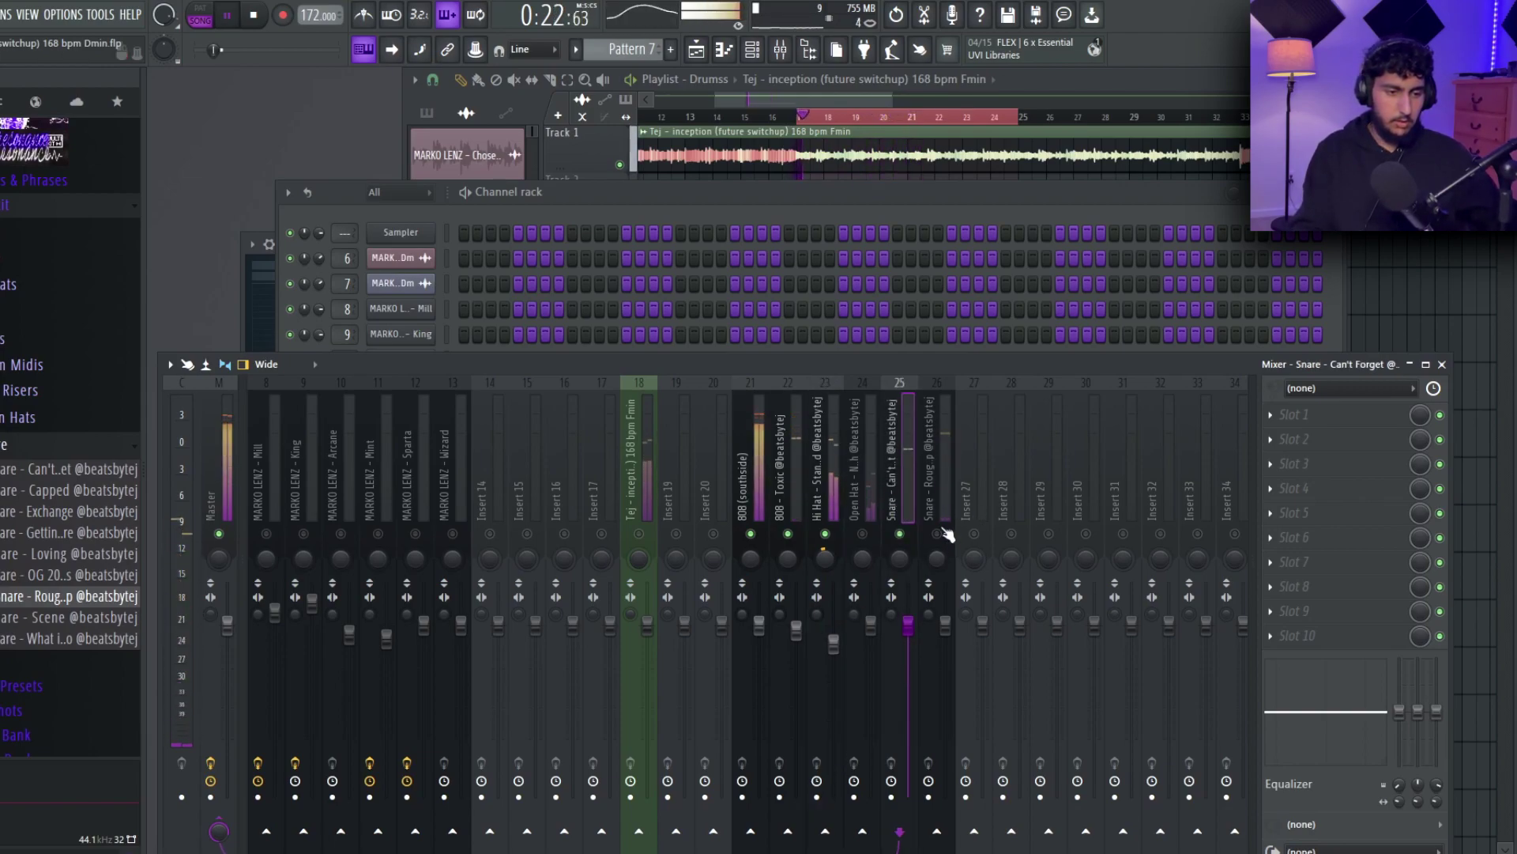
left_click_drag(949, 603, 949, 615)
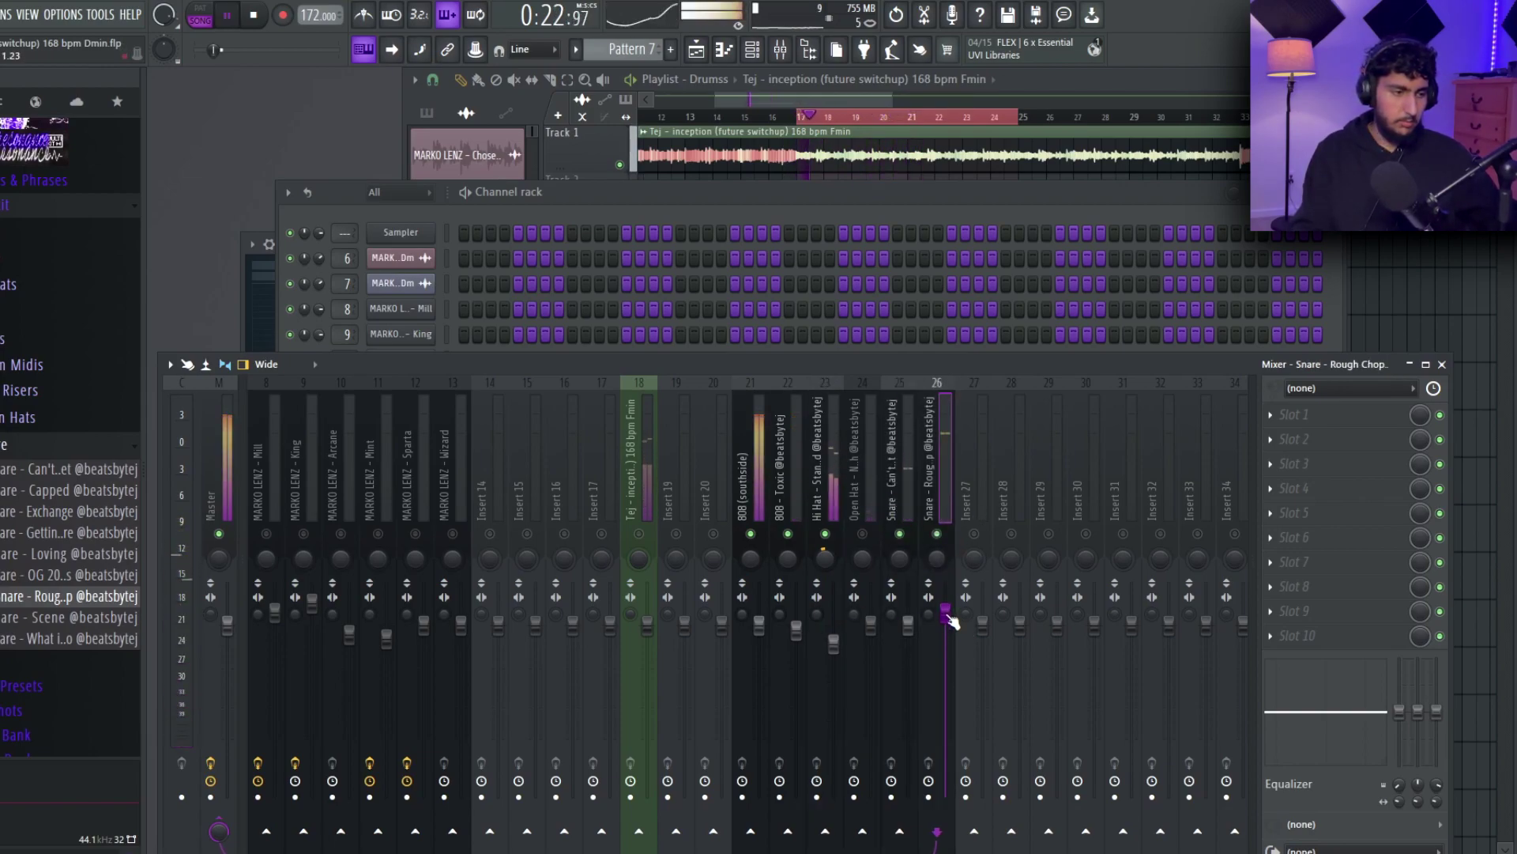
left_click(874, 554)
left_click_drag(880, 619, 880, 617)
left_click_drag(899, 558, 901, 551)
left_click_drag(912, 631, 912, 625)
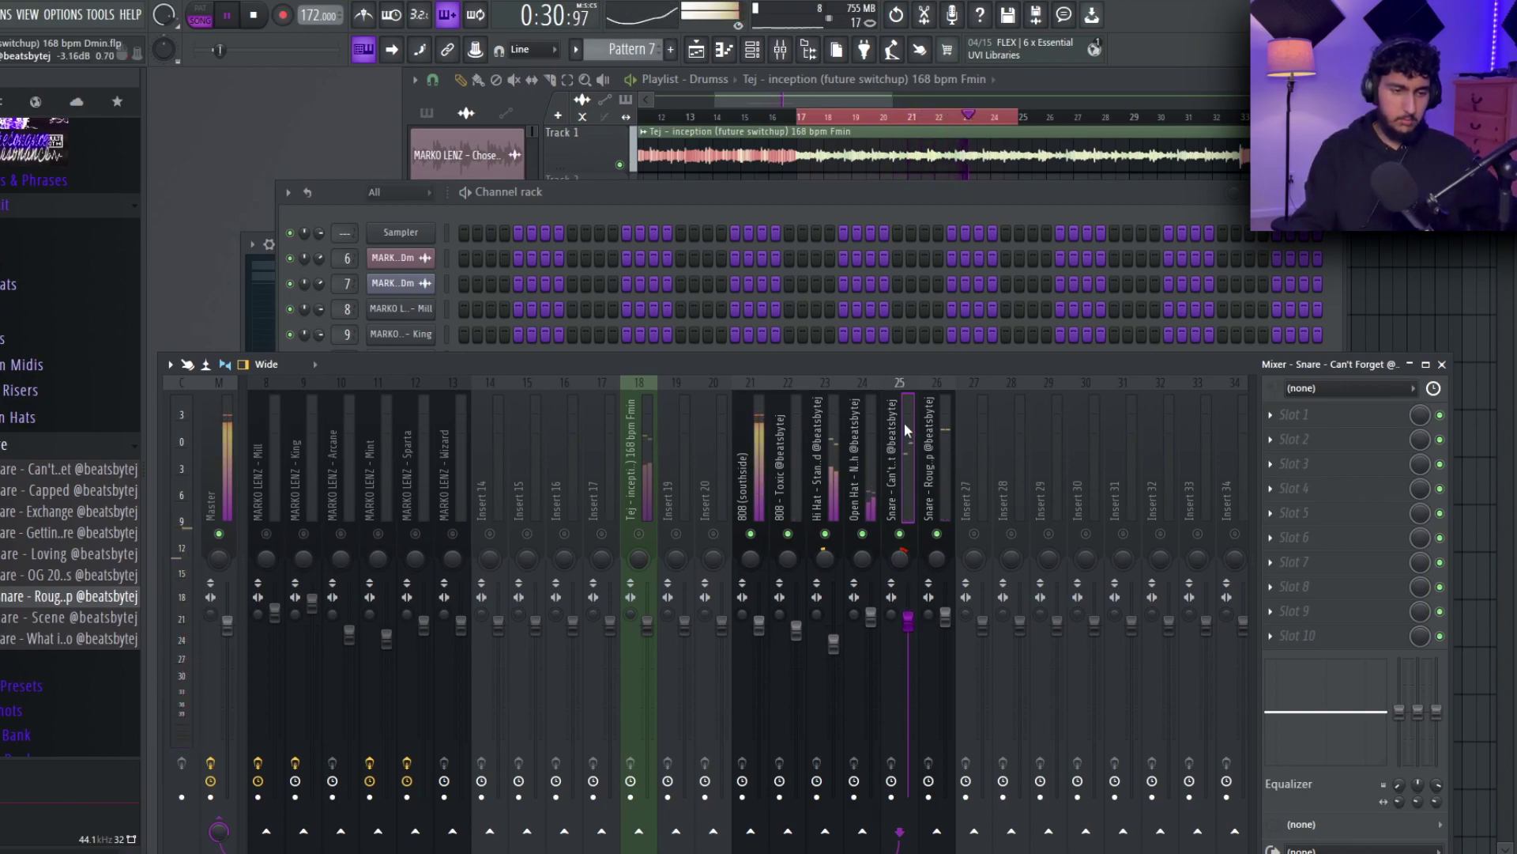
- Lower the melody insert slightly and unmute all the mixer inserts again
left_click(806, 458)
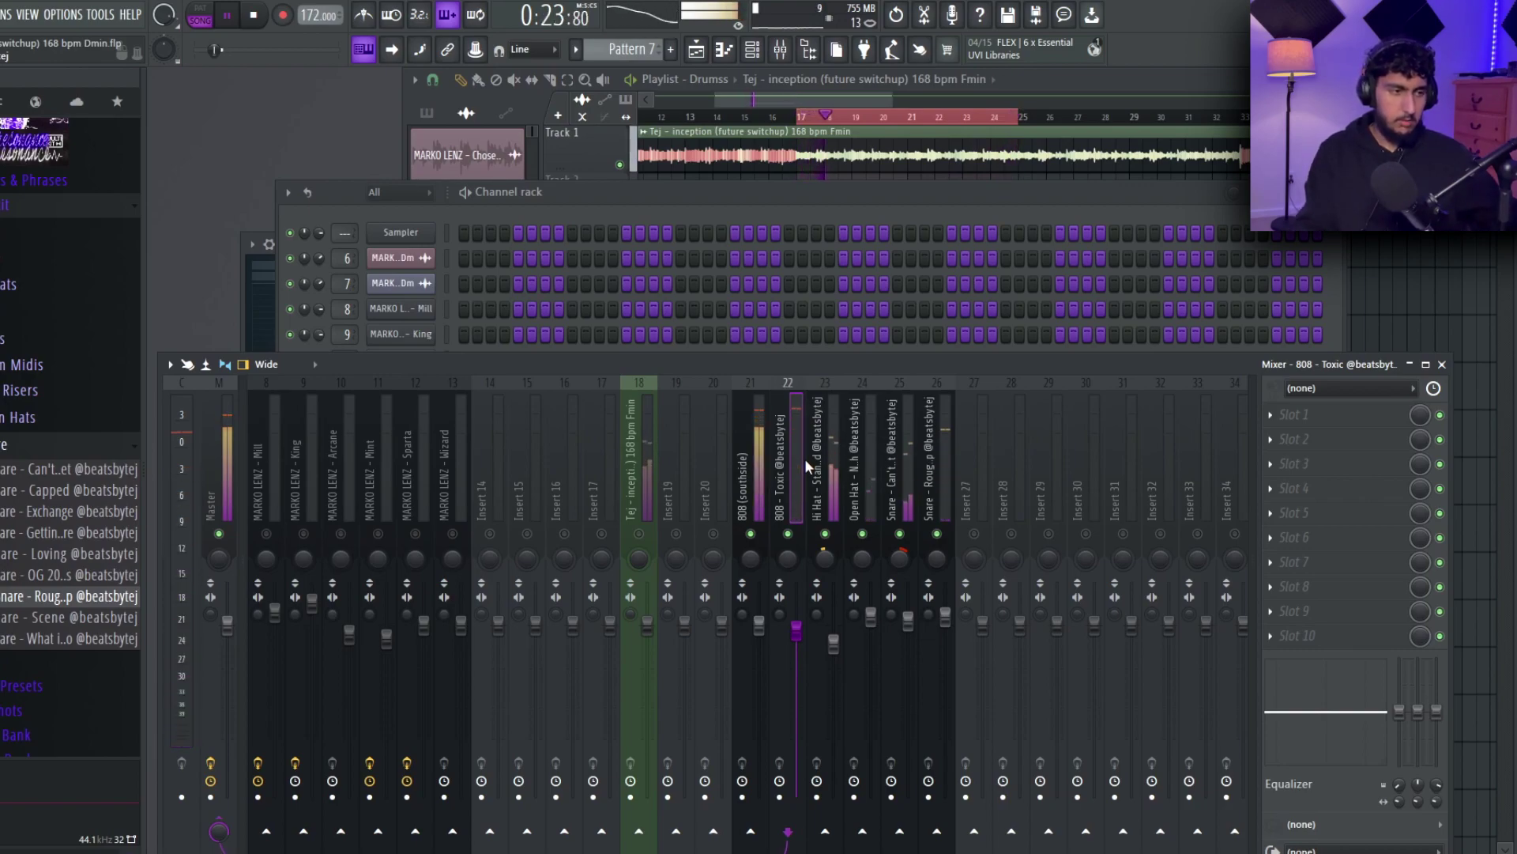
left_click(653, 495)
mouse_move(648, 628)
left_mouse_down()
mouse_move(648, 645)
mouse_move(641, 617)
mouse_move(648, 636)
left_mouse_up()
right_click(756, 533)
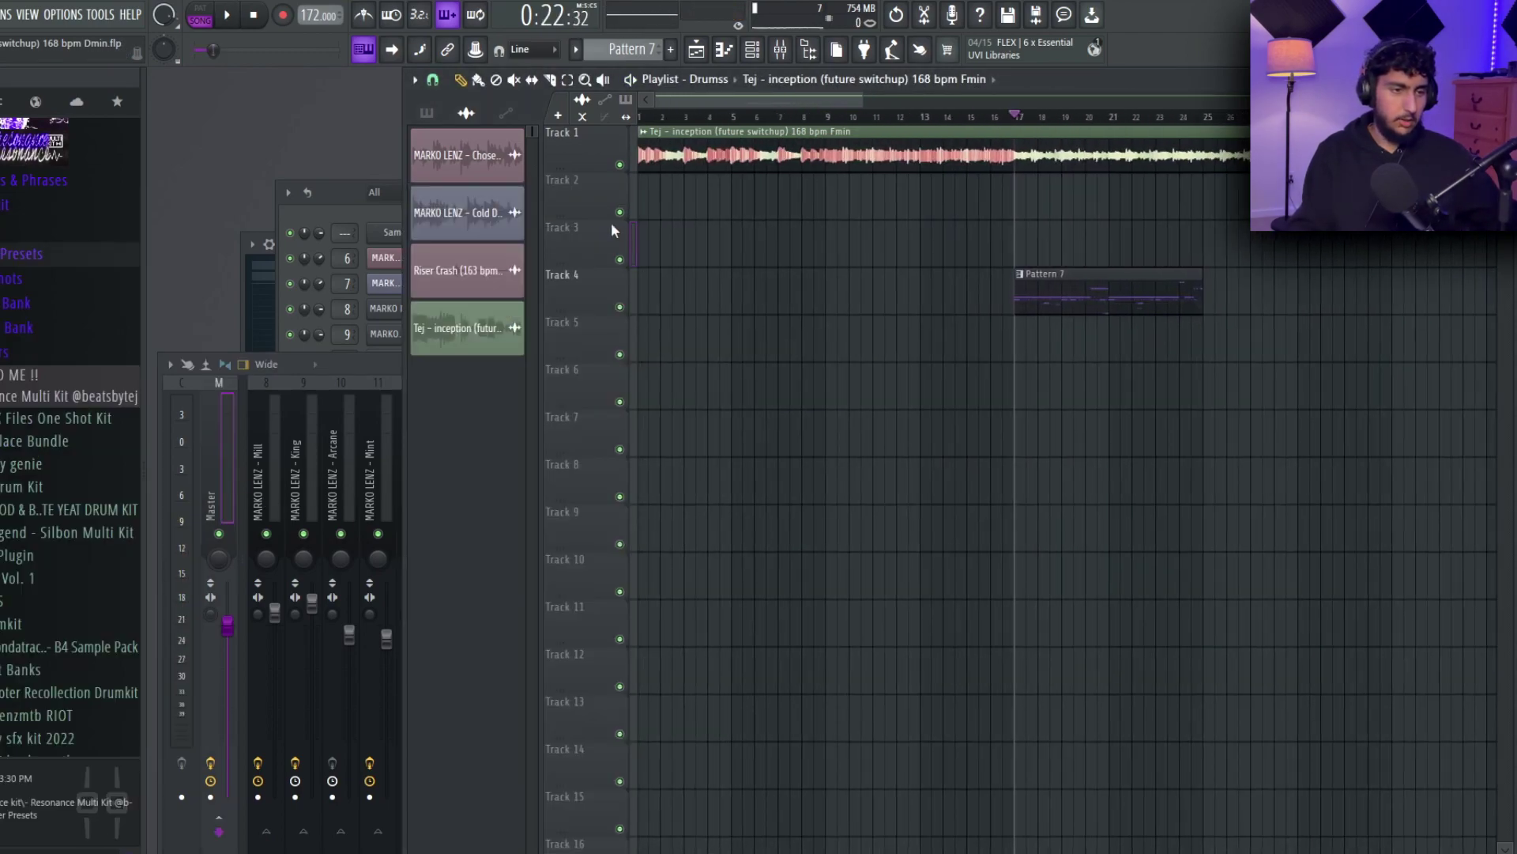
- Trim the Param. EQ 2 - Mix level automation clip so it ends at bar 9
scroll(667, 254, "down", 3)
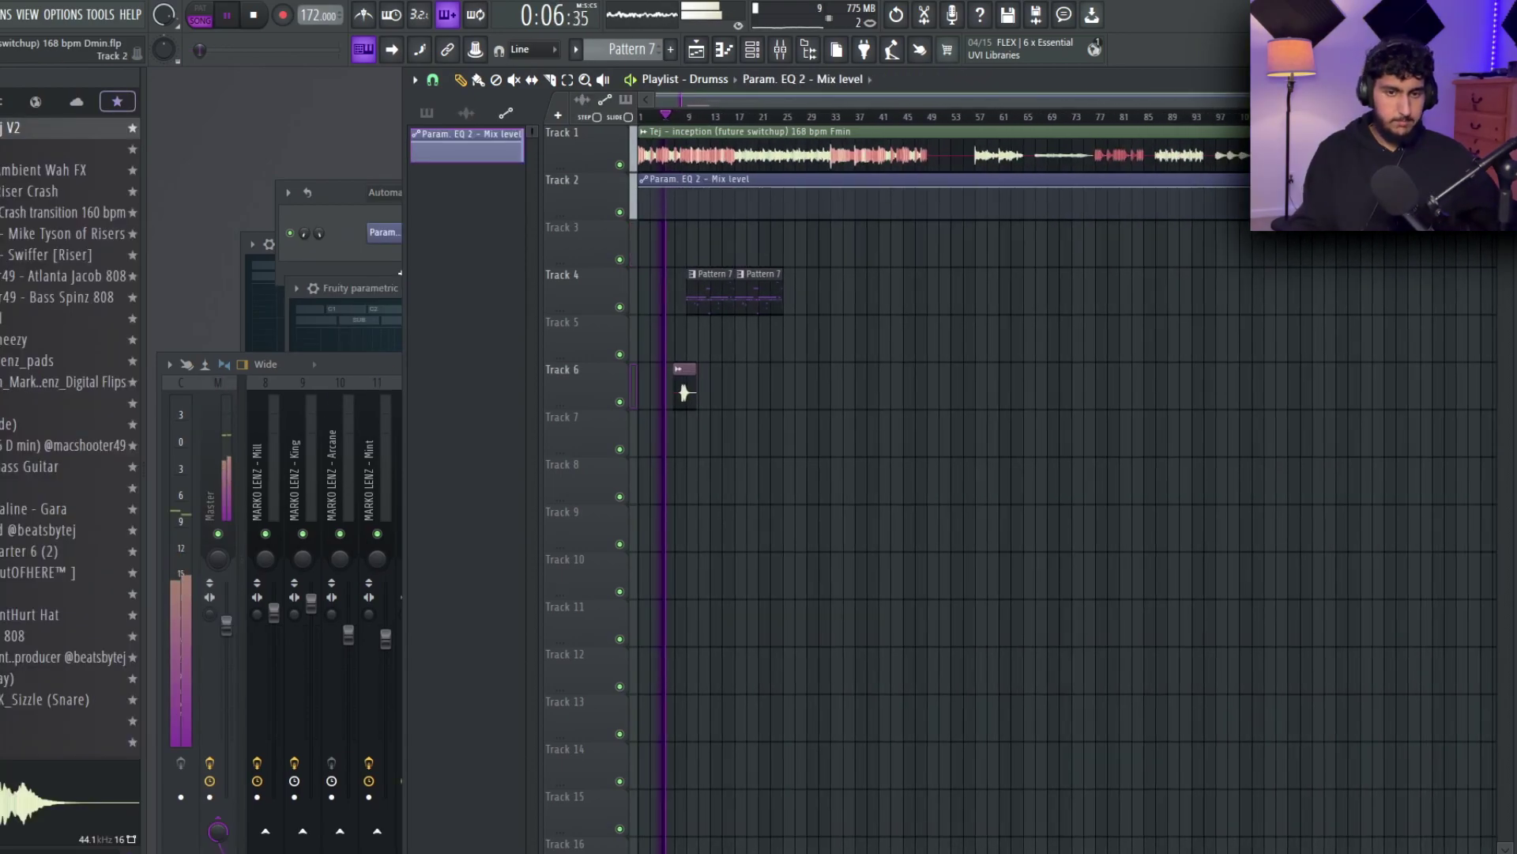
scroll(885, 192, "up", 5)
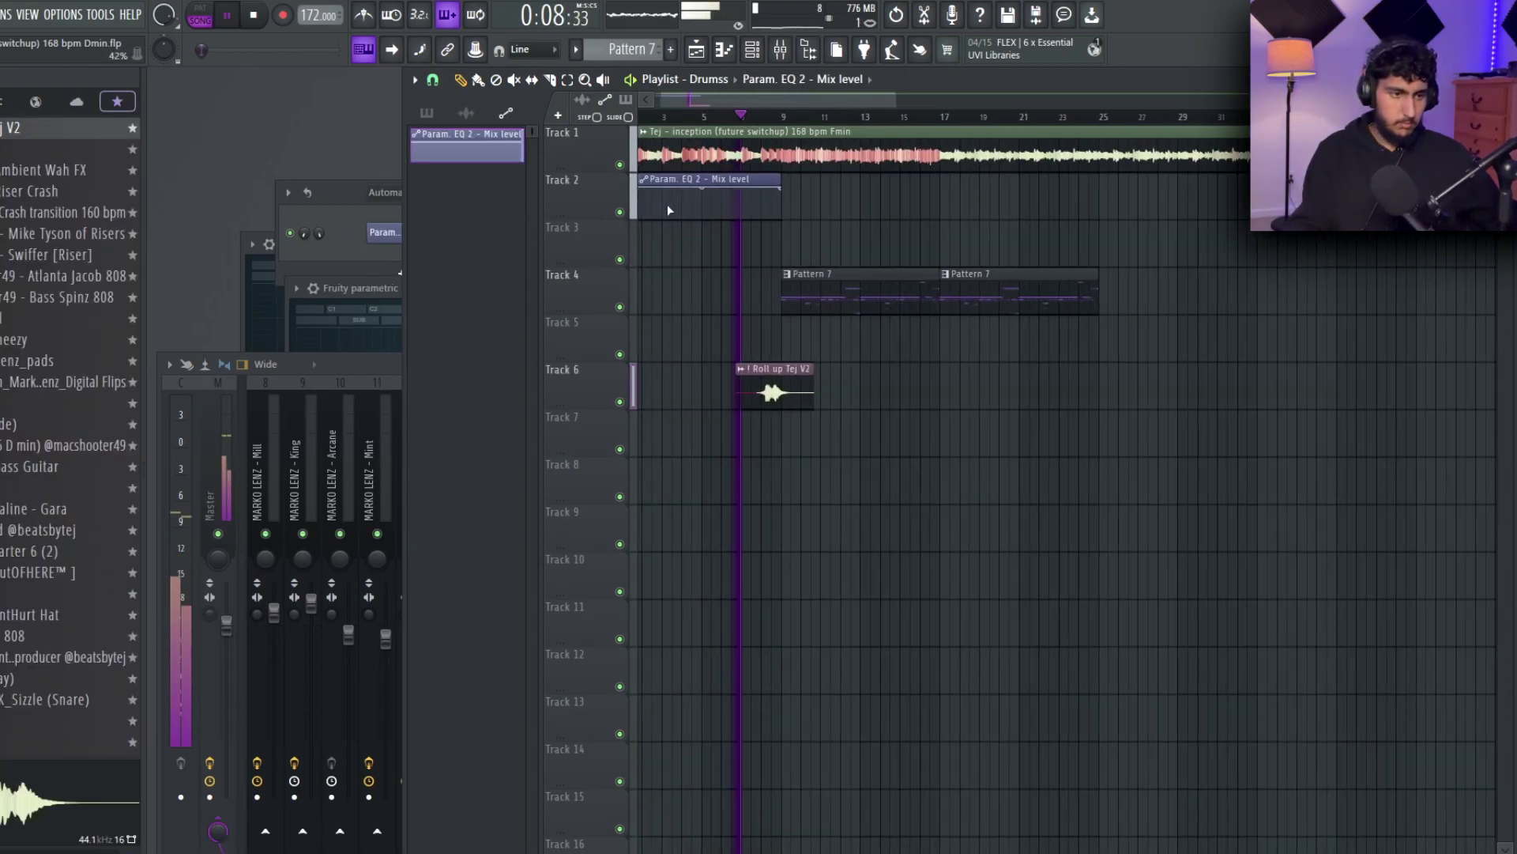
scroll(917, 196, "down", 3)
left_click_drag(819, 191, 754, 183)
scroll(822, 193, "down", 5)
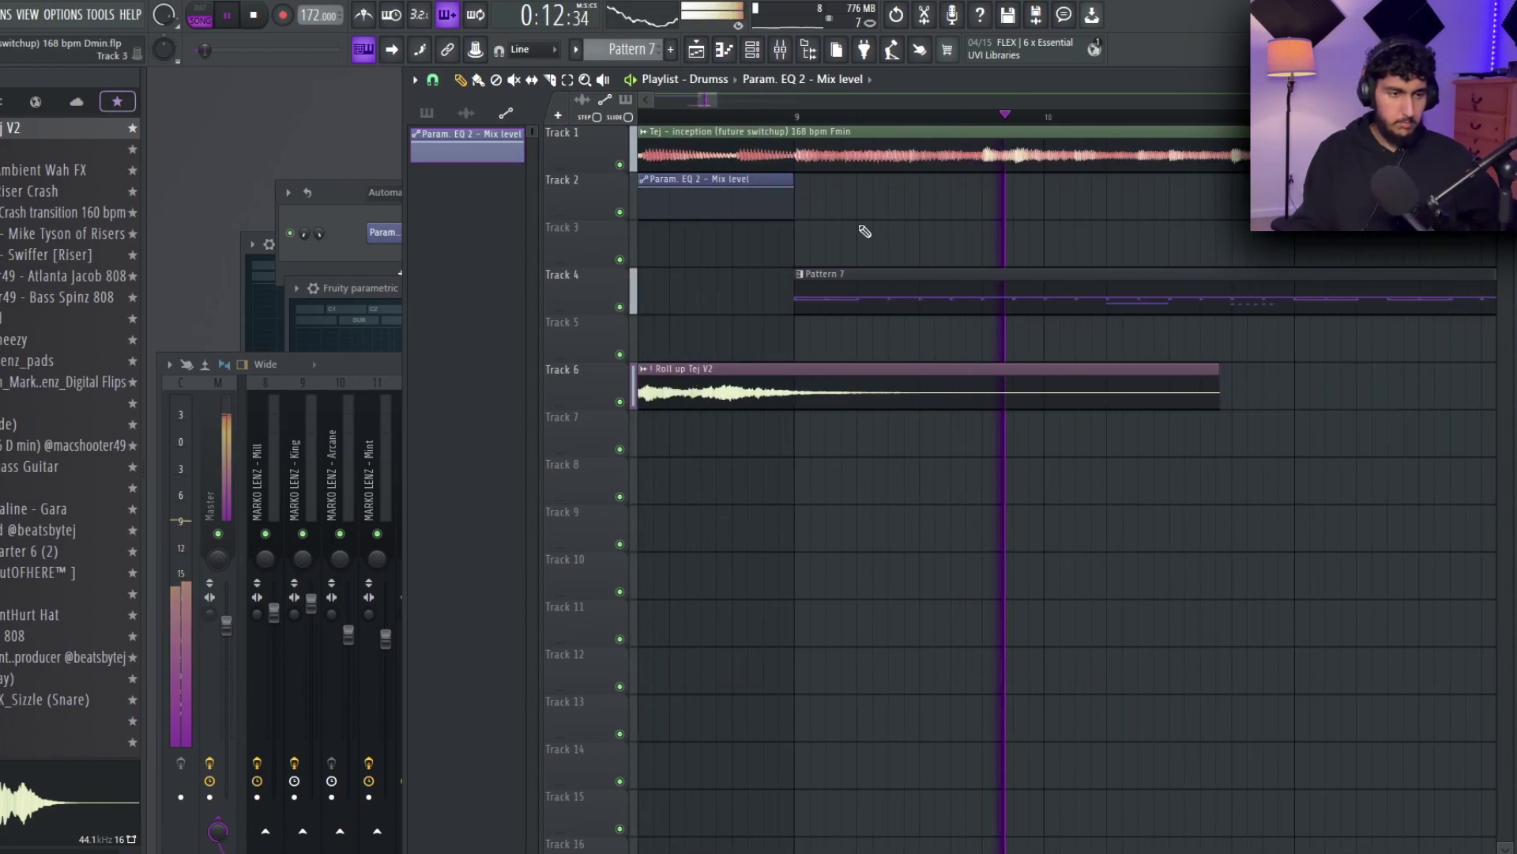
- Duplicate the Param. EQ 2 - Mix level automation clip so it also covers bars 9 to 17
left_click_drag(858, 227, 787, 215)
key("ctrl+b")
key("ctrl+d")
scroll(837, 225, "down", 3)
scroll(855, 229, "down", 6)
scroll(573, 230, "up", 4)
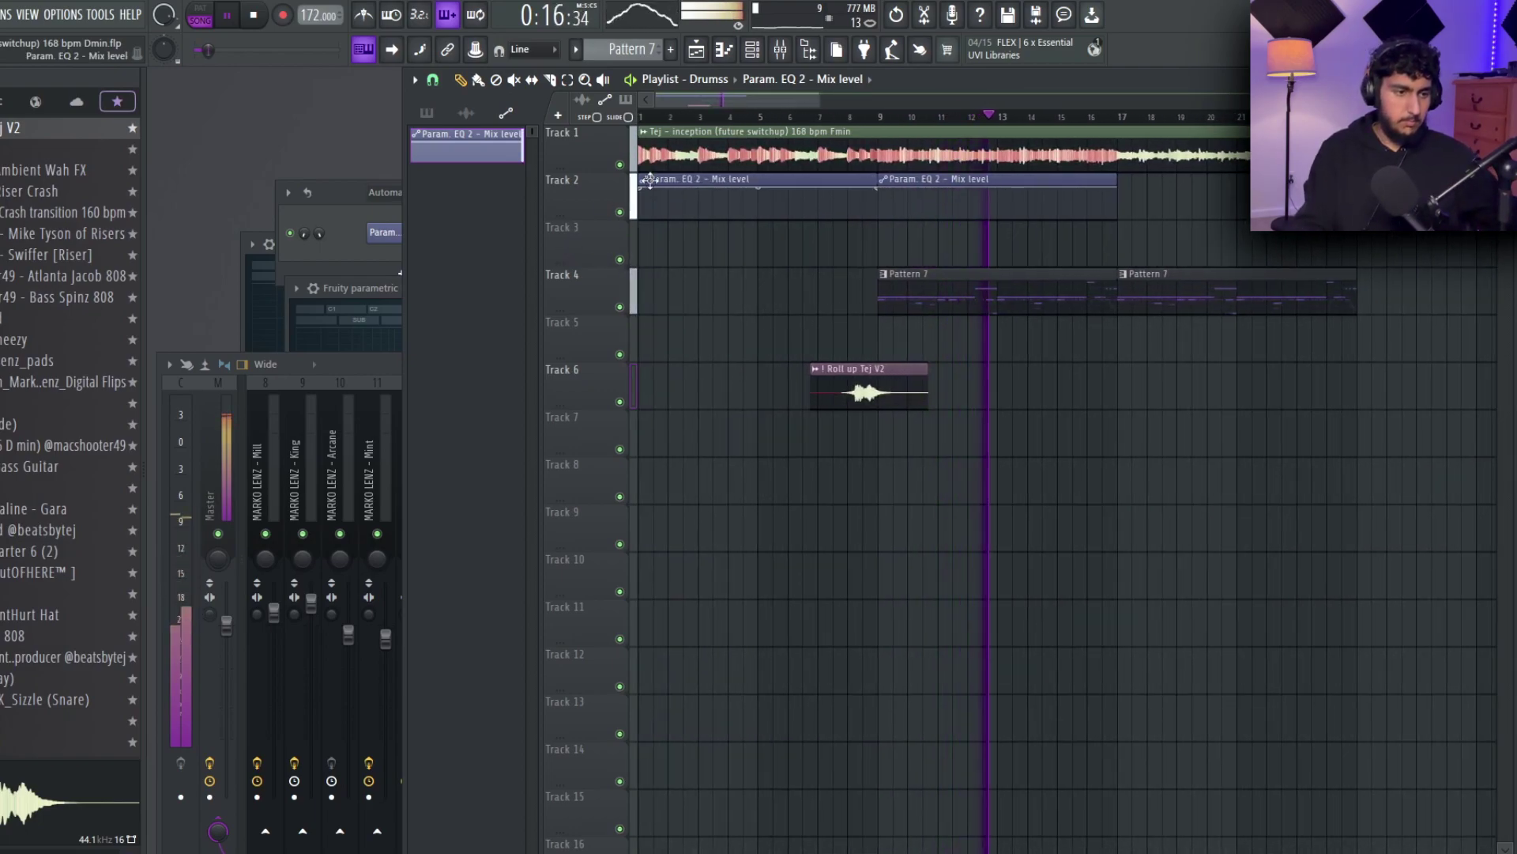
- Make the first Mix level automation clip unique and lower its level to the minimum
right_click(641, 189)
left_click(683, 355)
left_click_drag(640, 190, 640, 223)
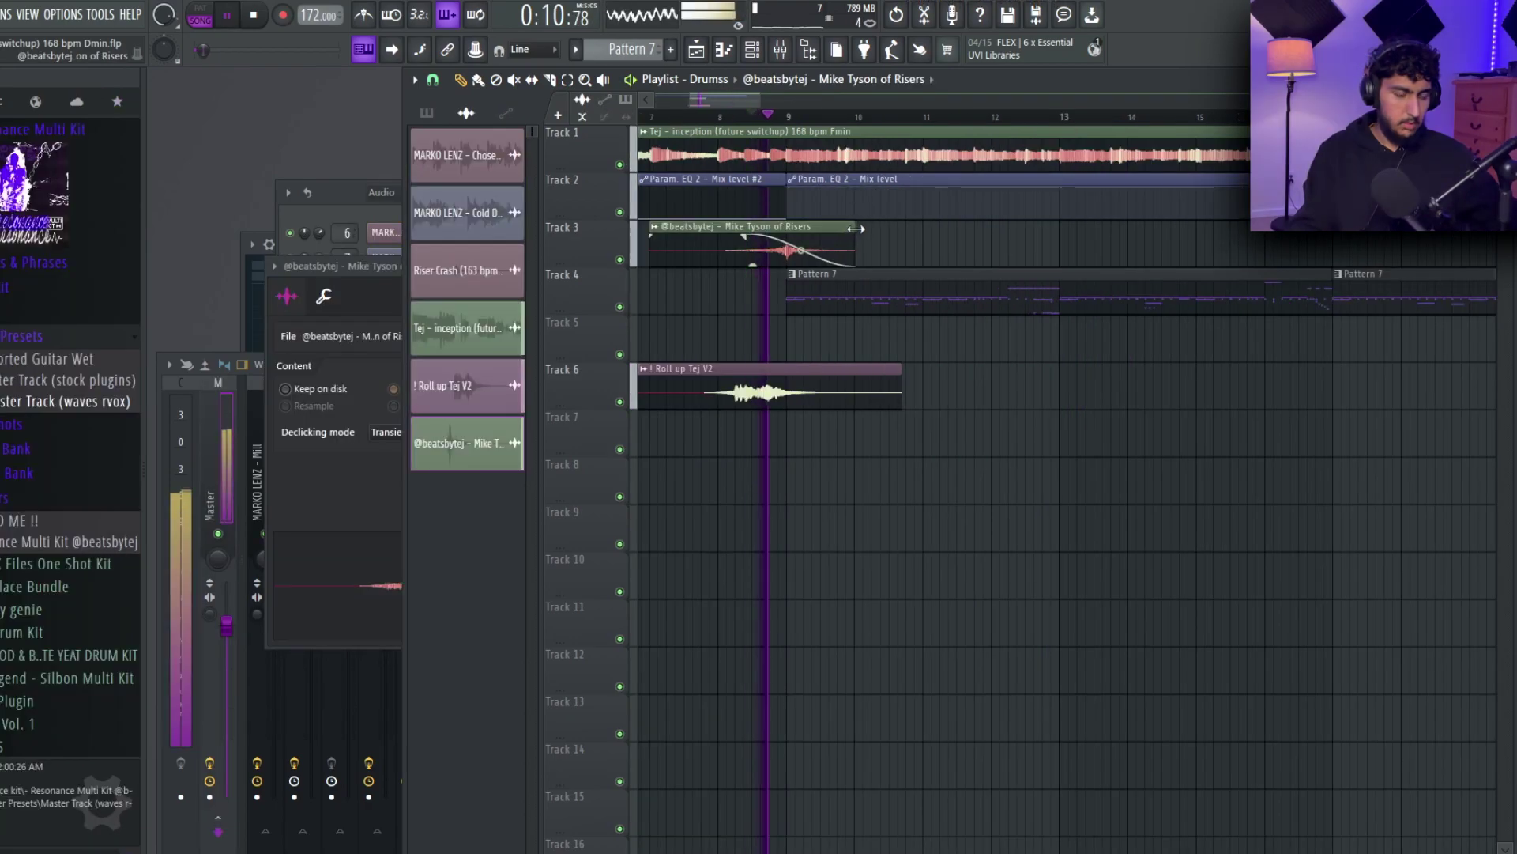
- Arrange the Roll up clip on Track 3, the riser on Track 4 and the Pattern 7 clips on Track 5
scroll(925, 273, "down", 4)
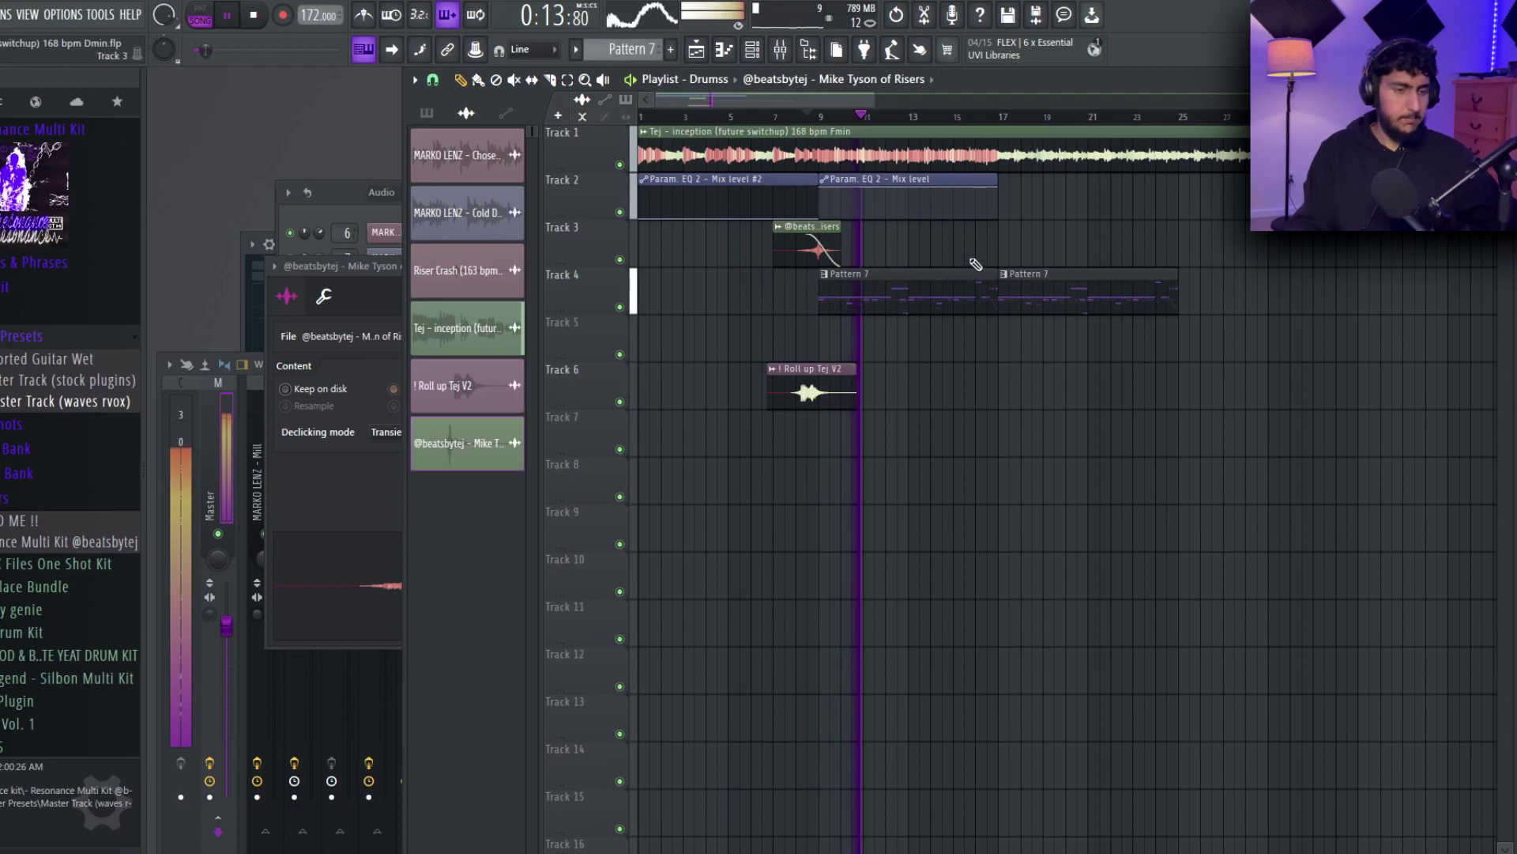
left_click_drag(1254, 393, 717, 239)
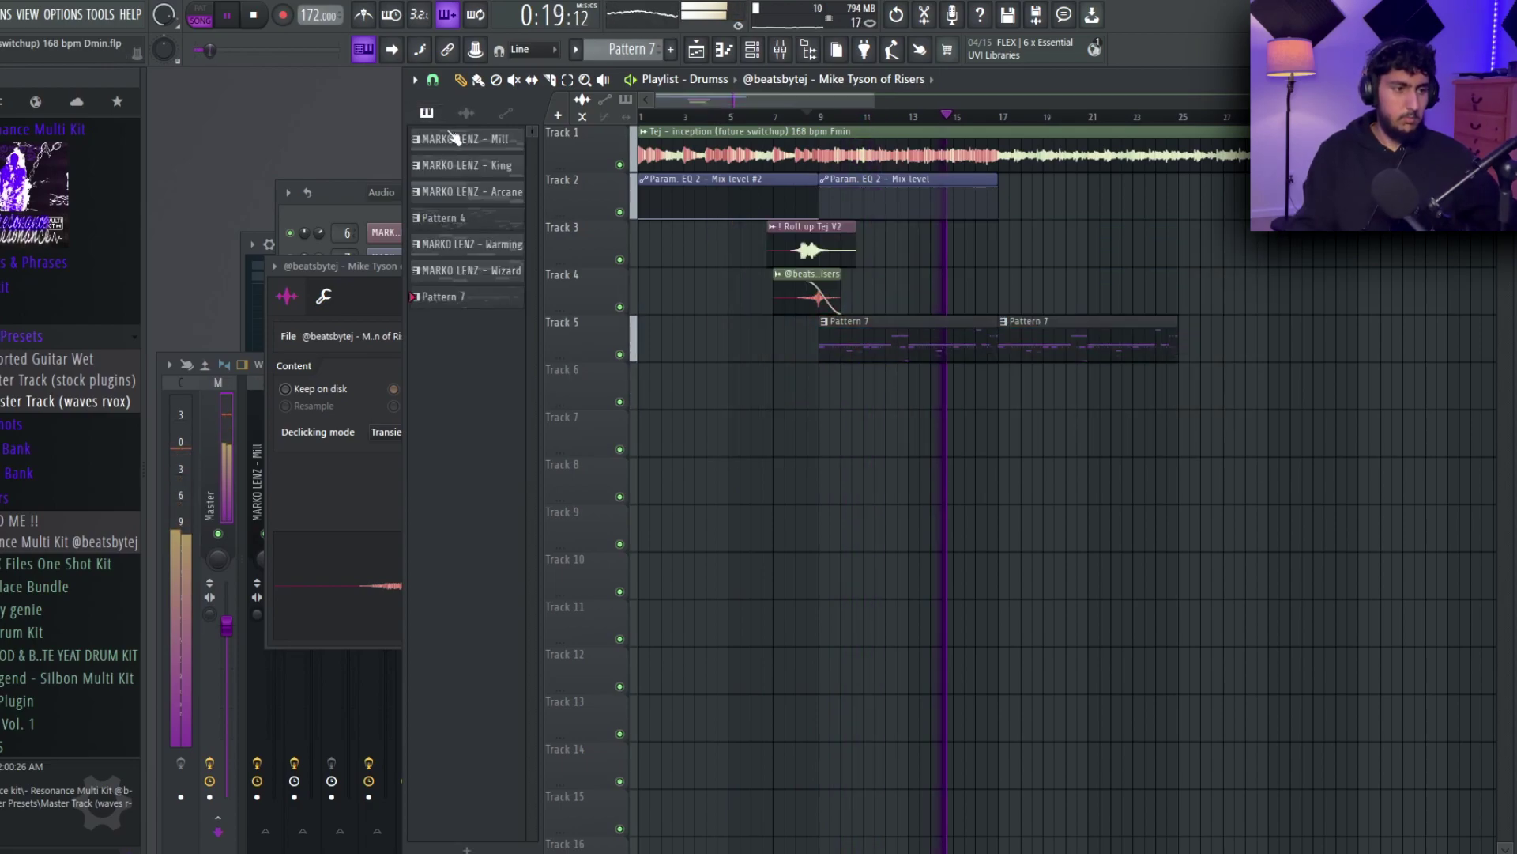
- Split Pattern 7 by channel and lay out the resulting 808, hat and snare clips on separate tracks
right_click(472, 286)
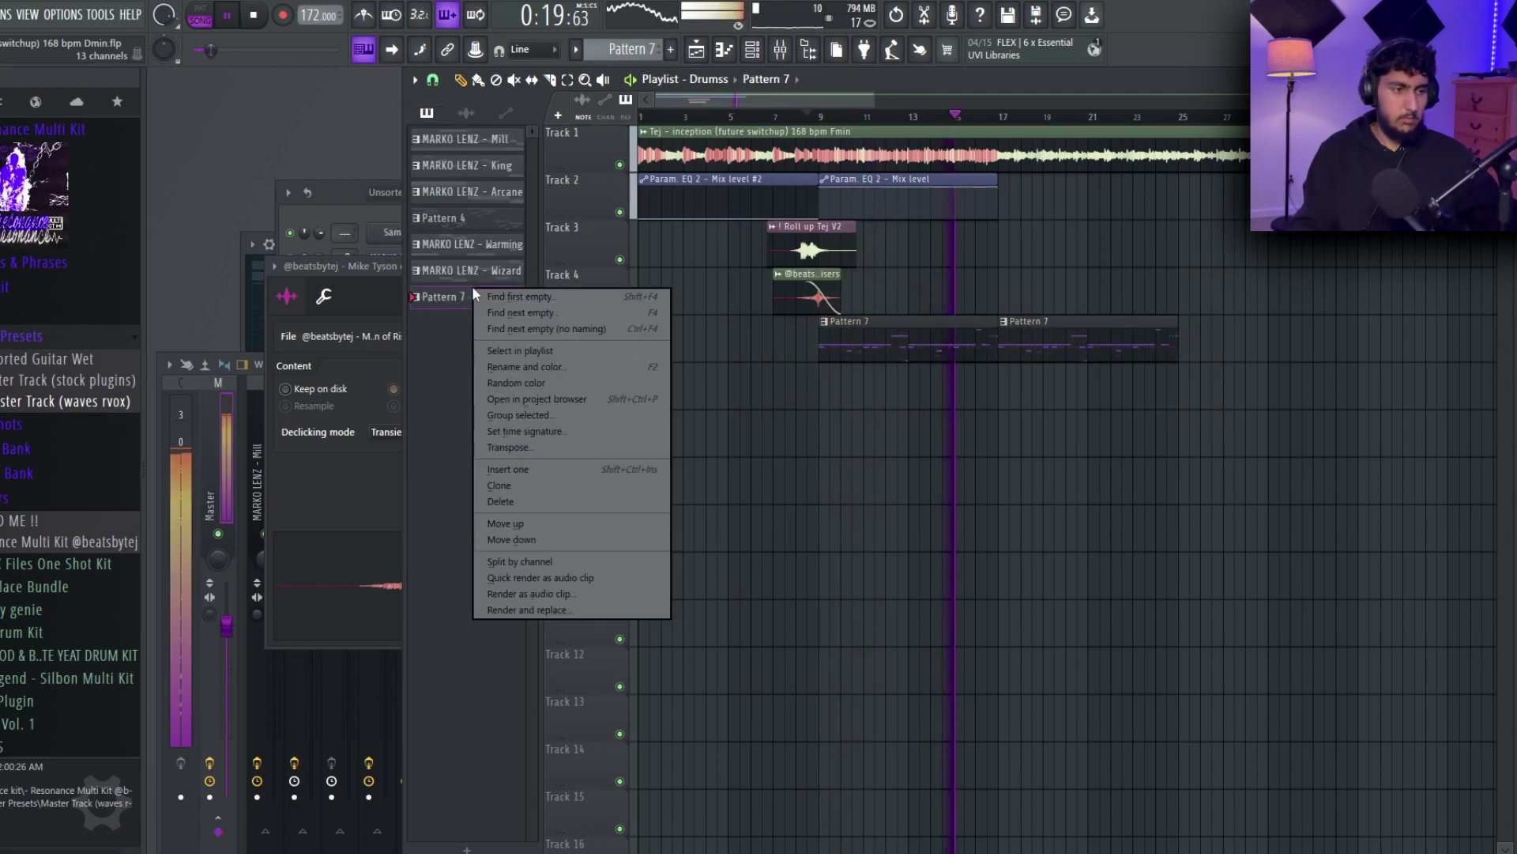
left_click(542, 569)
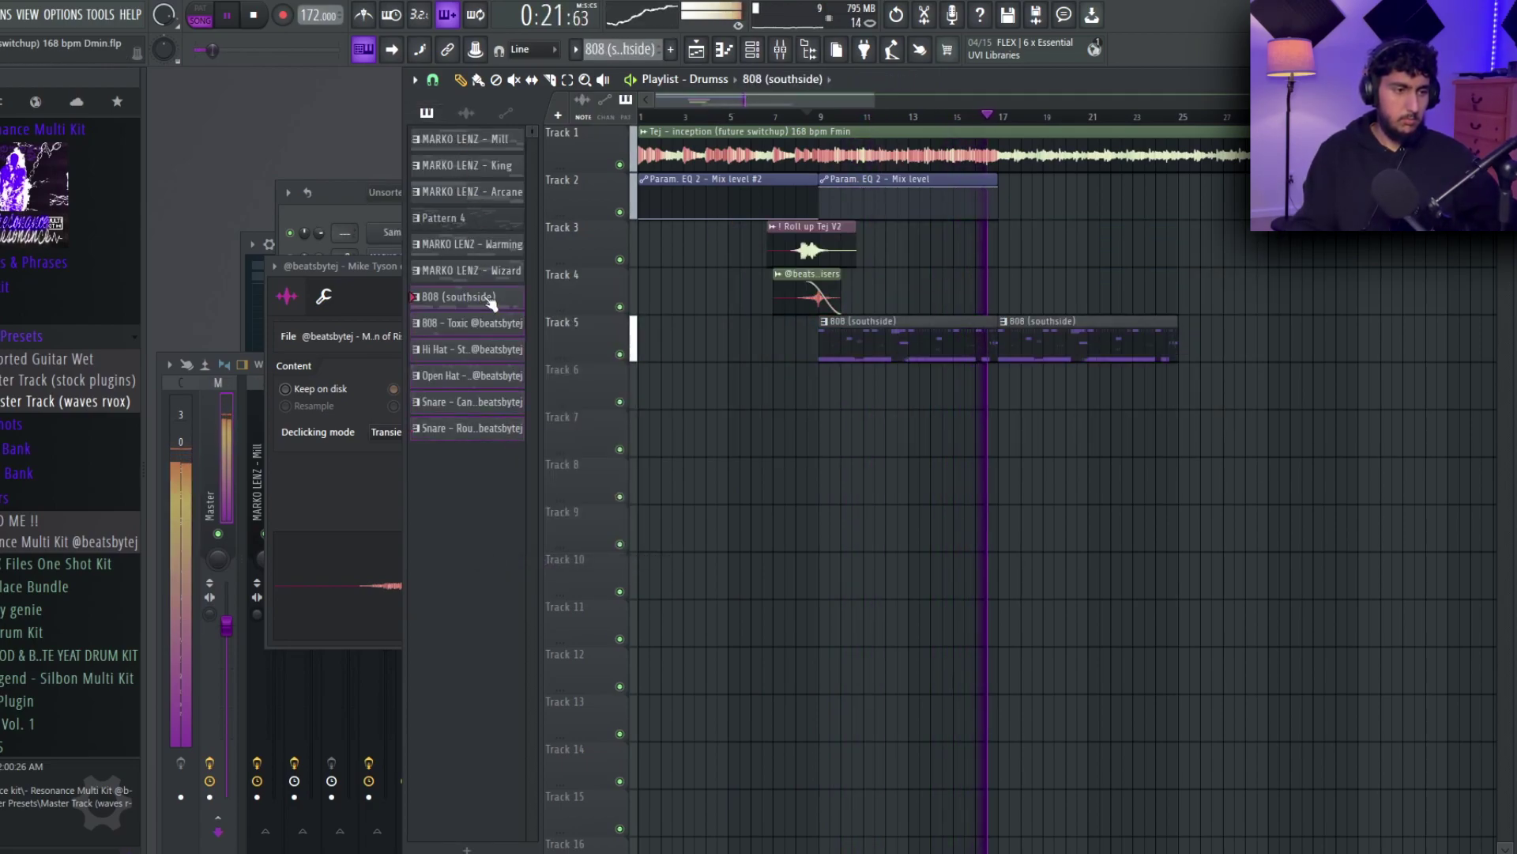
right_click(1138, 340)
right_click(977, 340)
left_click_drag(1138, 344, 1168, 624)
- Slice the long D5 note in bars 3 and 4 of 808 (southside) #2 into three and duplicate the four-bar phrase
scroll(1060, 295, "up", 4)
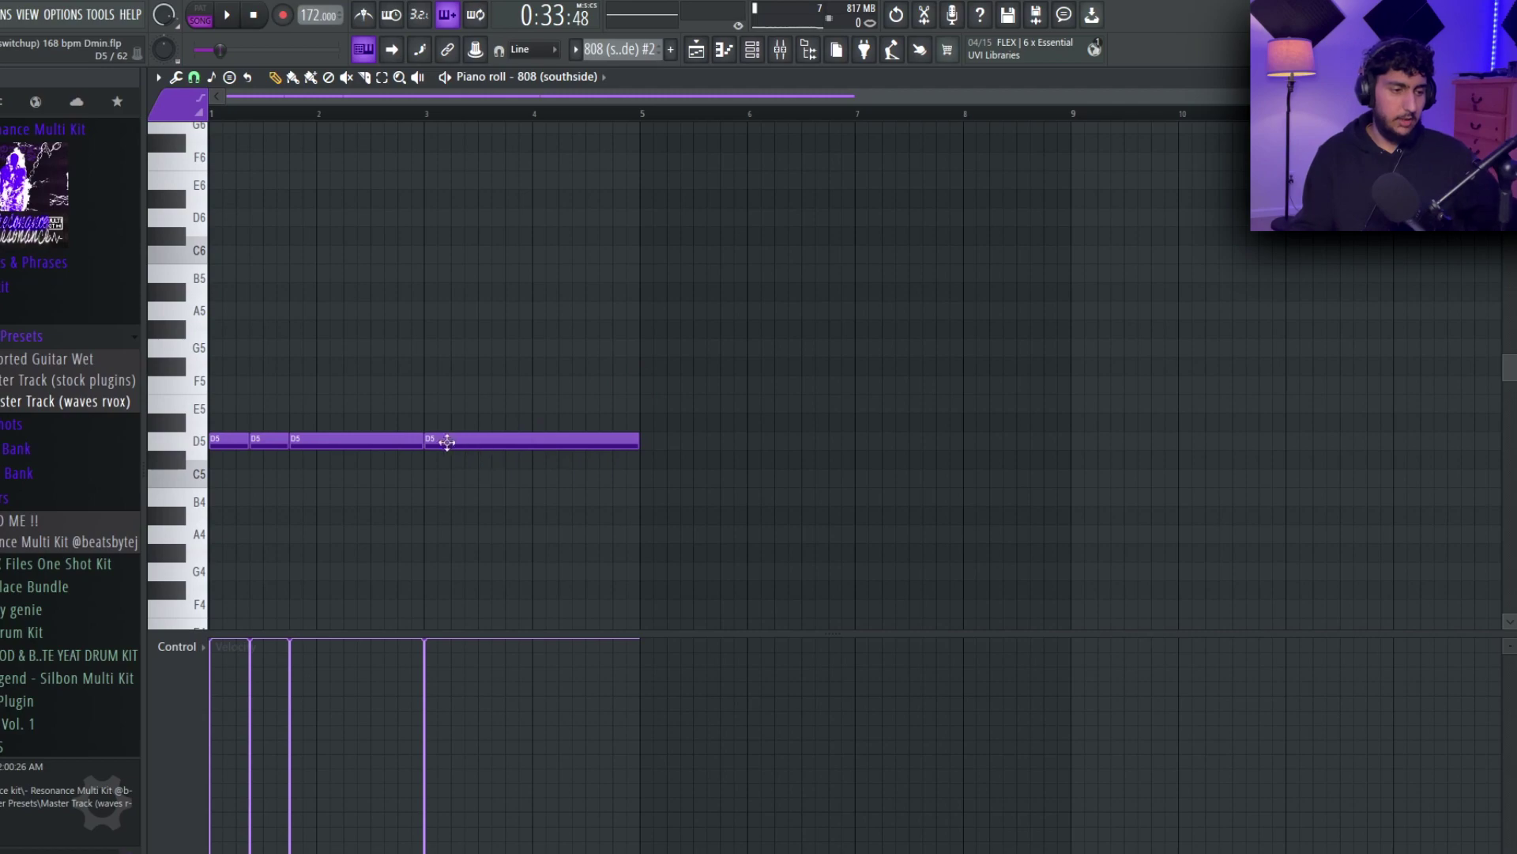
left_click_drag(473, 444, 464, 449)
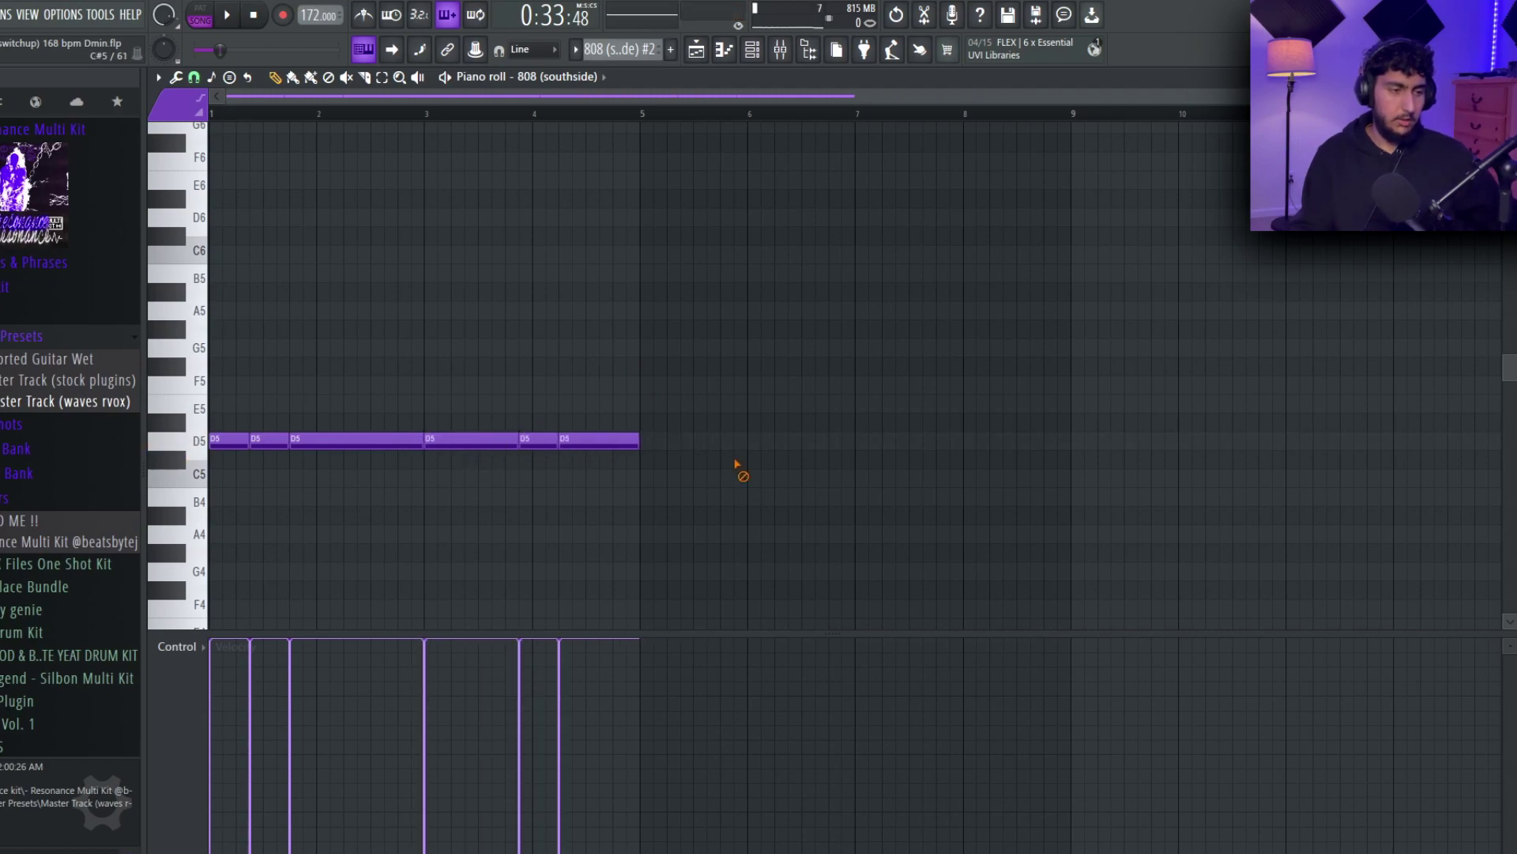
left_click_drag(753, 536, 217, 436, "ctrl")
key("ctrl+b")
- Move the D5 notes starting late in bars 3, 5 and 7 from 808 (southside) #2 to 808 - Toxic #2
left_click(649, 298, "ctrl")
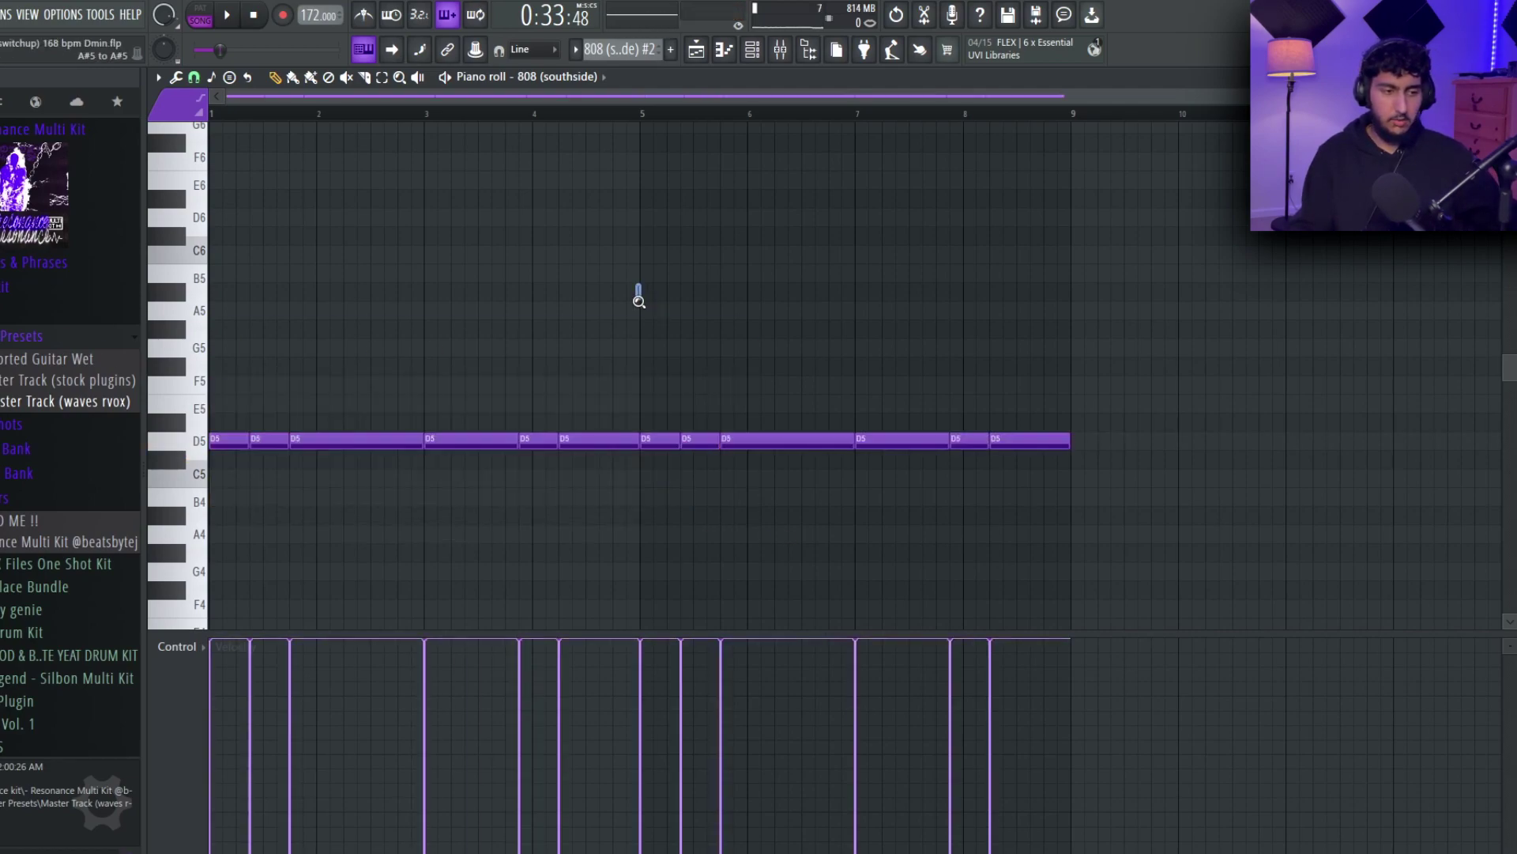
right_click(646, 295, "ctrl")
right_click(1021, 354, "ctrl")
left_click_drag(1222, 404, 260, 311, "ctrl")
right_click(423, 323, "ctrl")
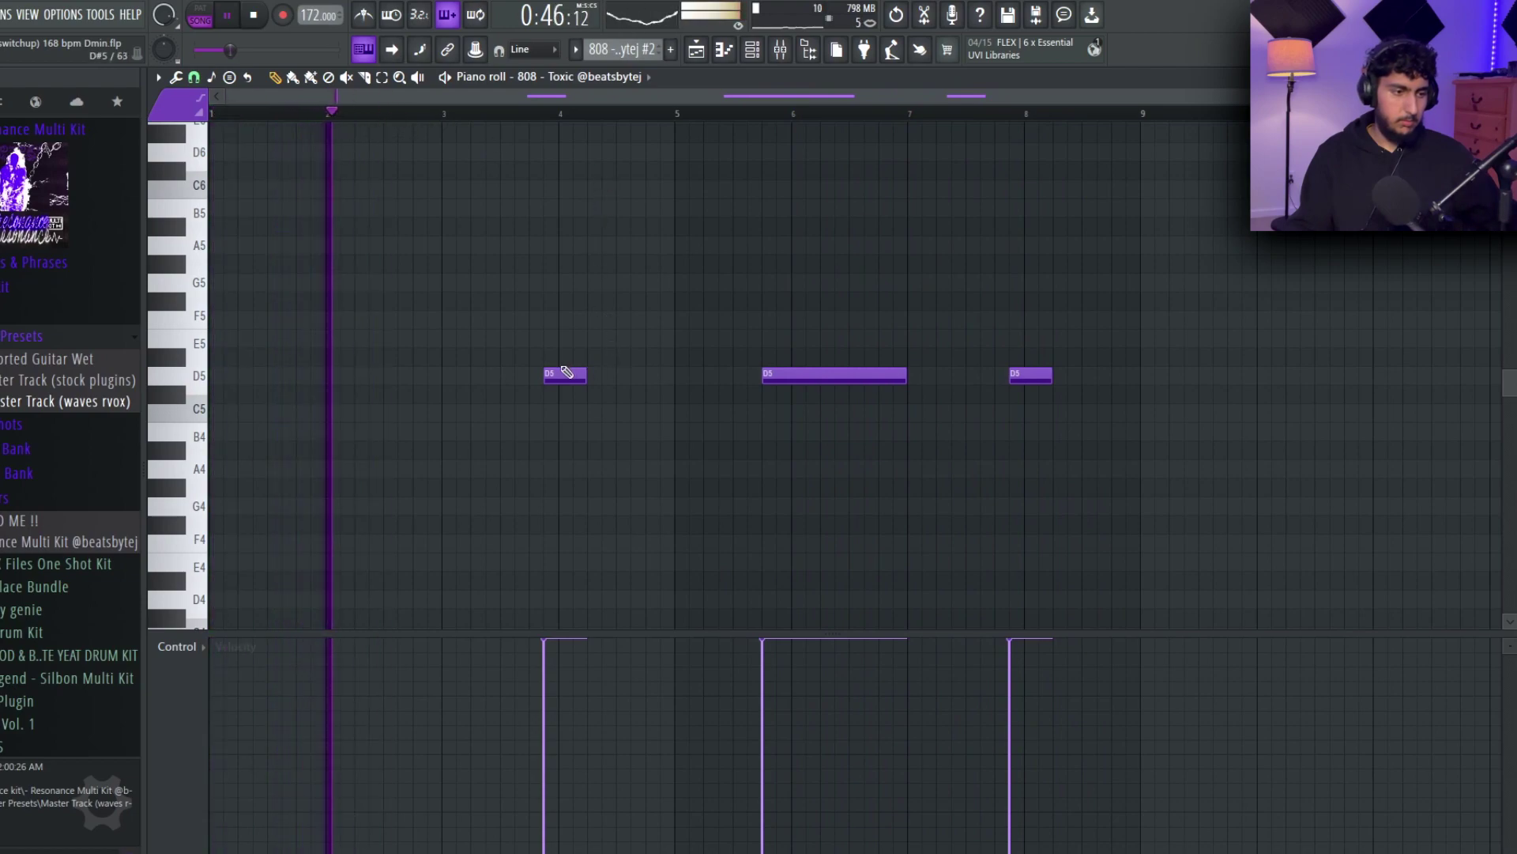
- Replace the first D5 note in 808 - Toxic #2 with two short notes and one long note across bars 3 and 4
left_click_drag(567, 372, 680, 381)
key("space")
left_click(522, 382)
key("space")
left_click(552, 382)
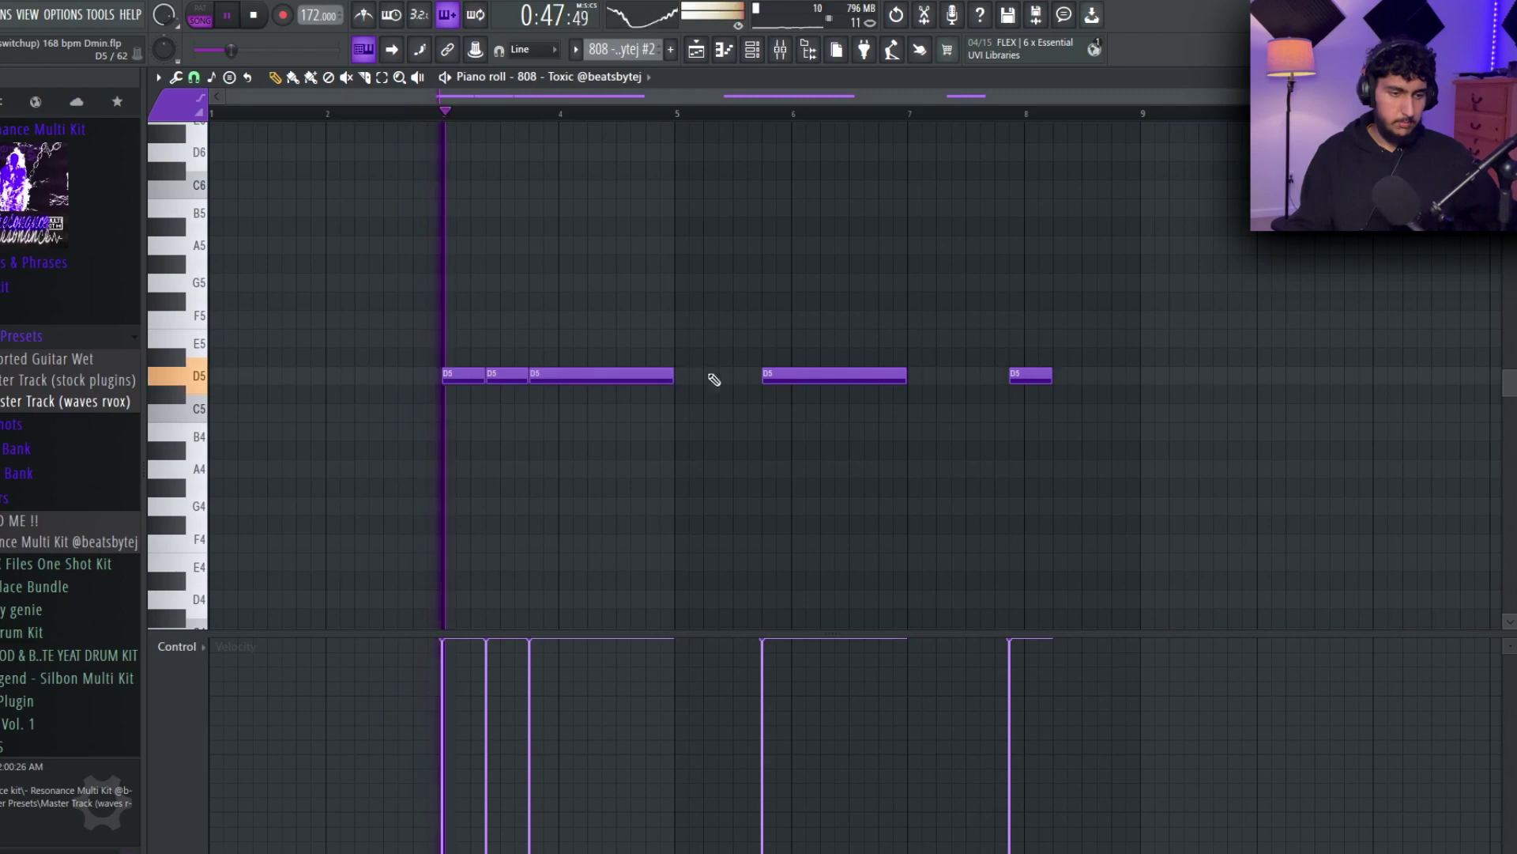
- Reopen 808 (southside) #2 and delete the D5 notes in bars 3 and 4
left_click(1507, 76)
left_click(1397, 599)
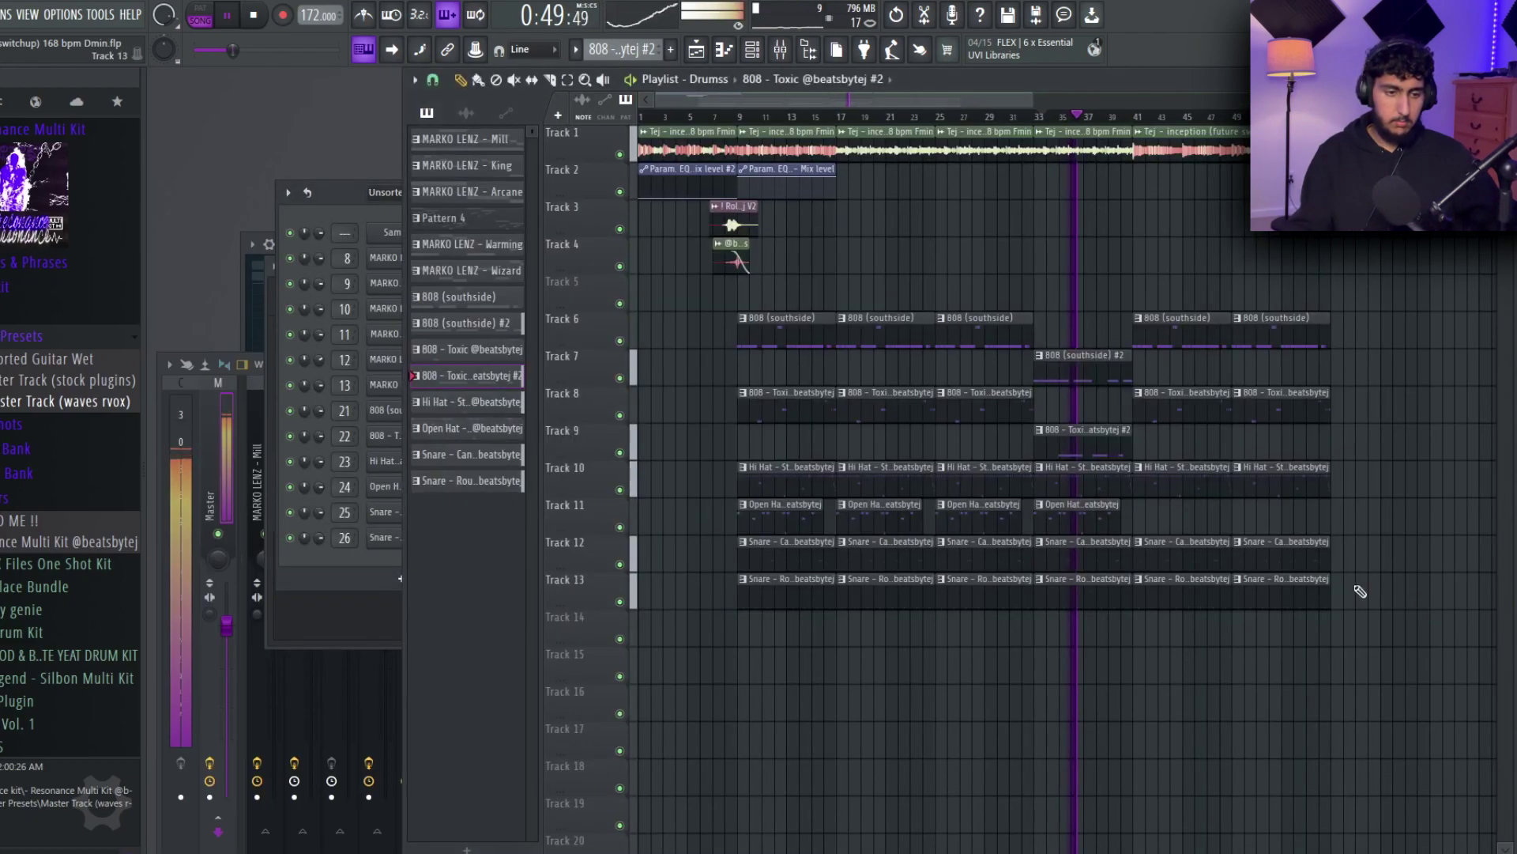
double_click(1064, 380)
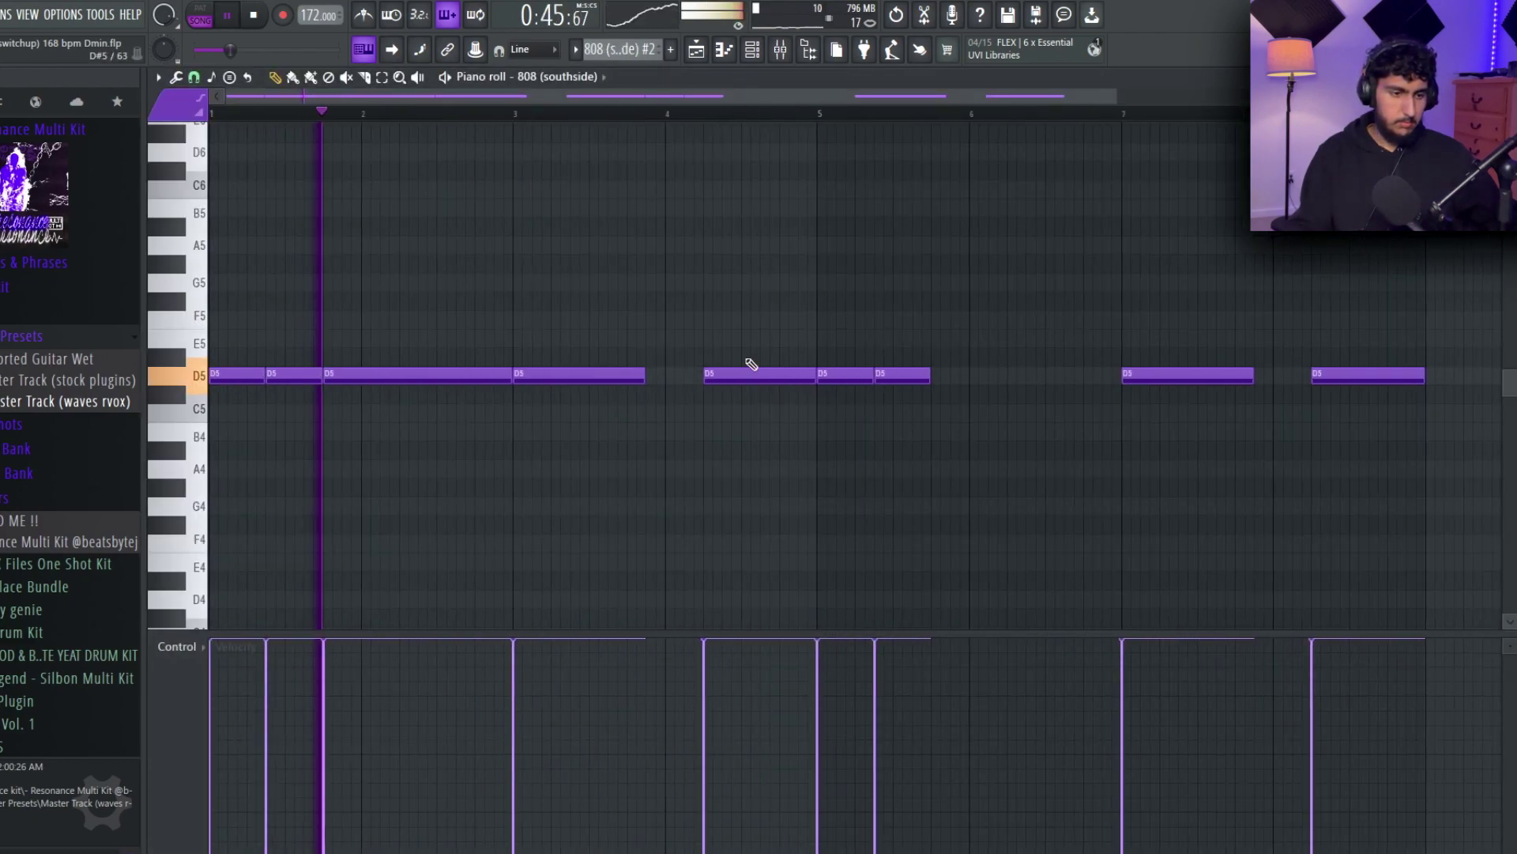
right_click(748, 372)
right_click(589, 378)
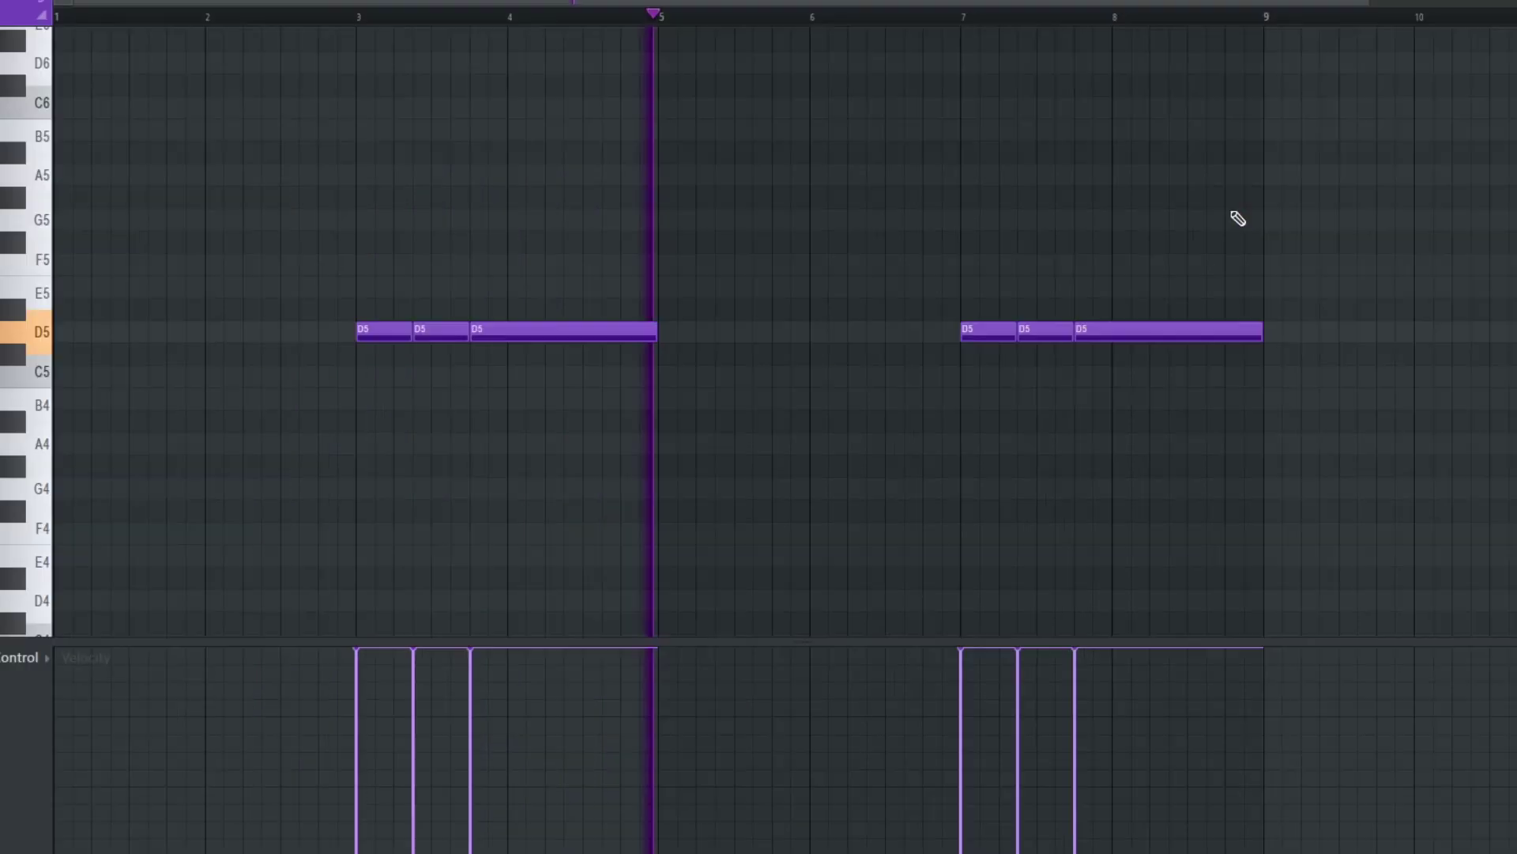
- Rework the position and length of the D5 notes in bars 7 and 8 of 808 - Toxic #2
mouse_move(1137, 330)
left_mouse_down()
mouse_move(1230, 332)
mouse_move(1216, 328)
left_mouse_up()
key("ctrl+l")
key("ctrl+z")
left_click_drag(1312, 434, 964, 316)
left_click_drag(1338, 332, 1413, 332)
right_click(1412, 332, "ctrl")
right_click(1426, 325, "ctrl")
left_click_drag(1193, 185, 1097, 188)
left_click_drag(1426, 332, 1141, 329)
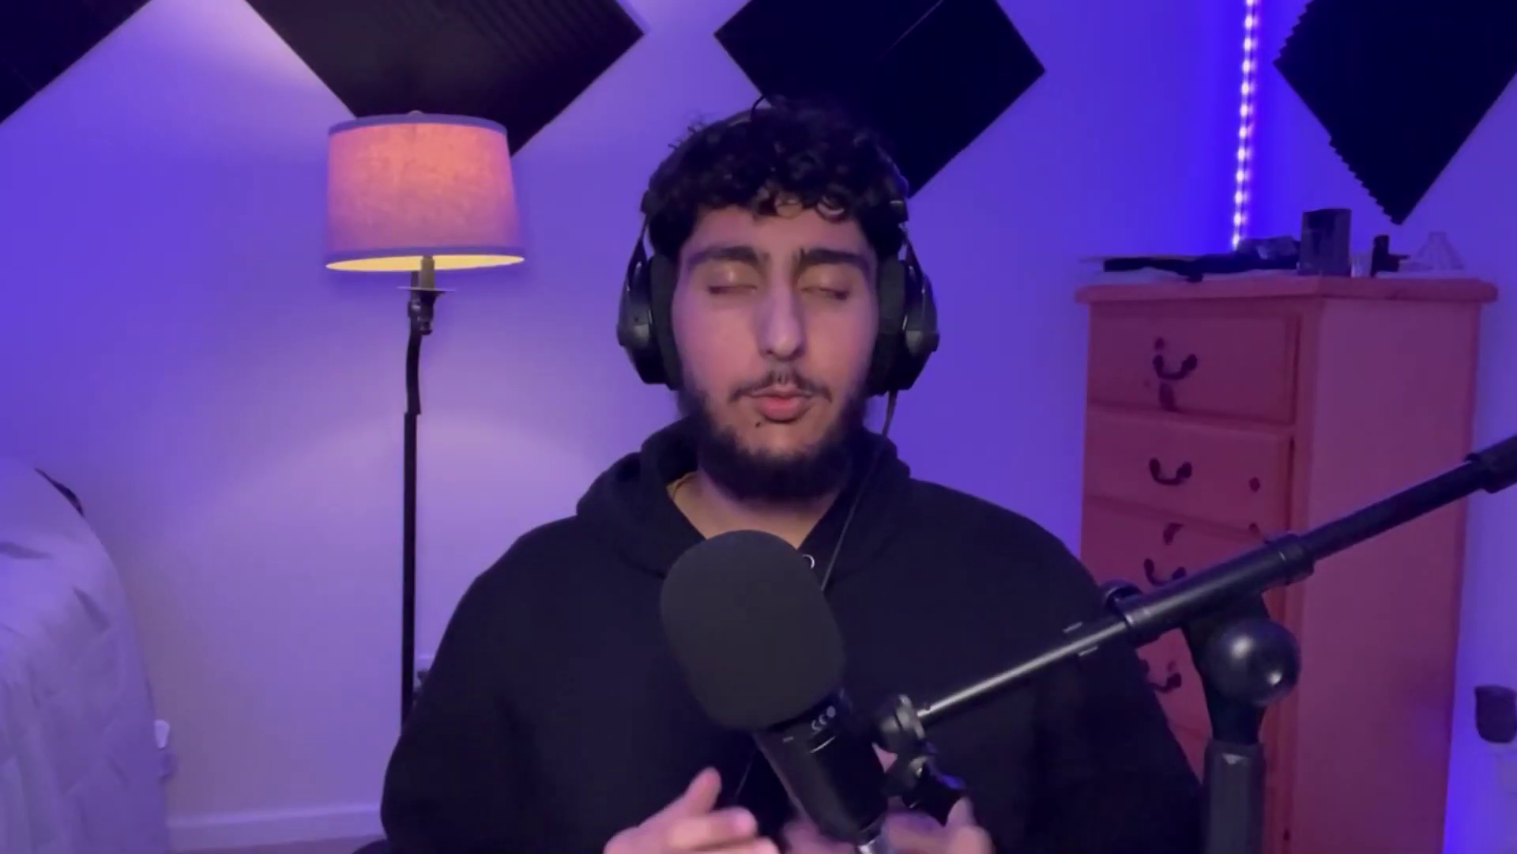